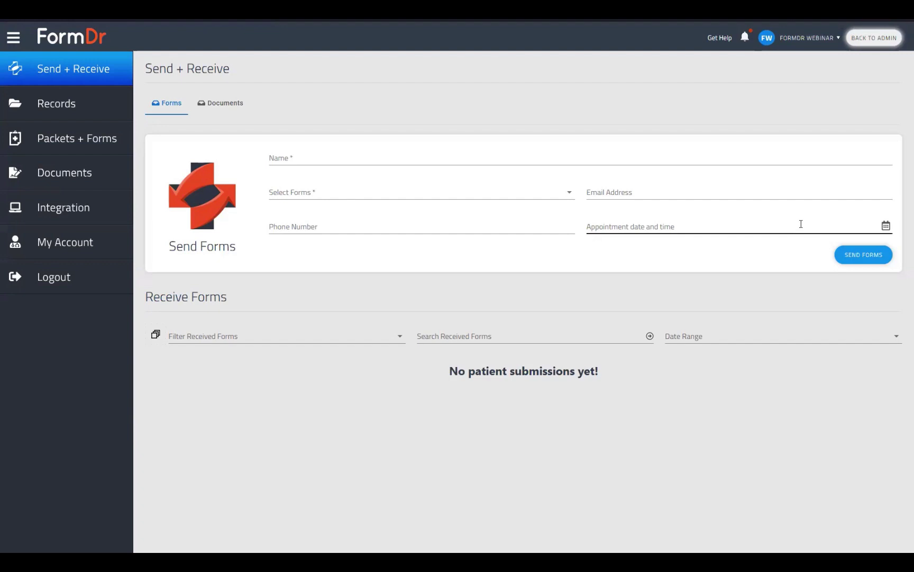
Step: Open the FormDr Training packet's forms for editing
left_click(77, 143)
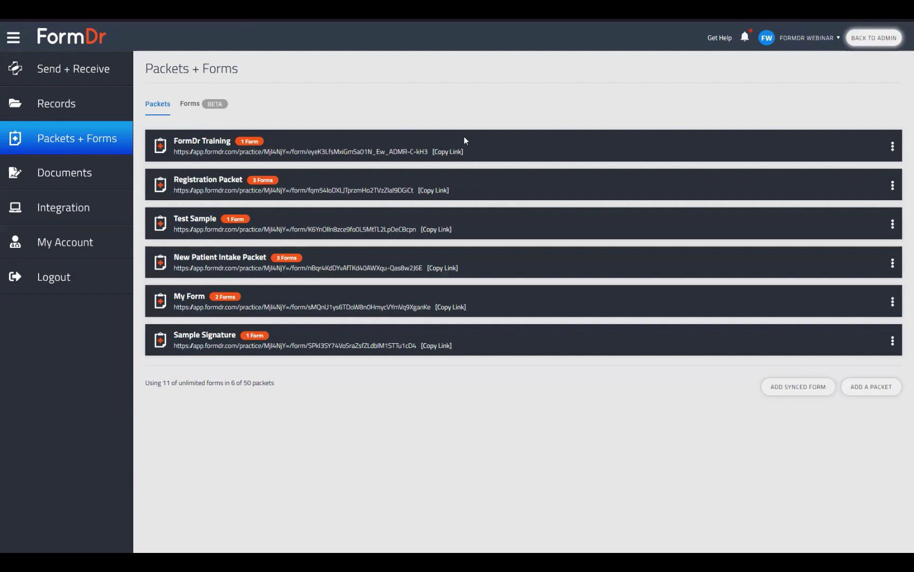
left_click(893, 149)
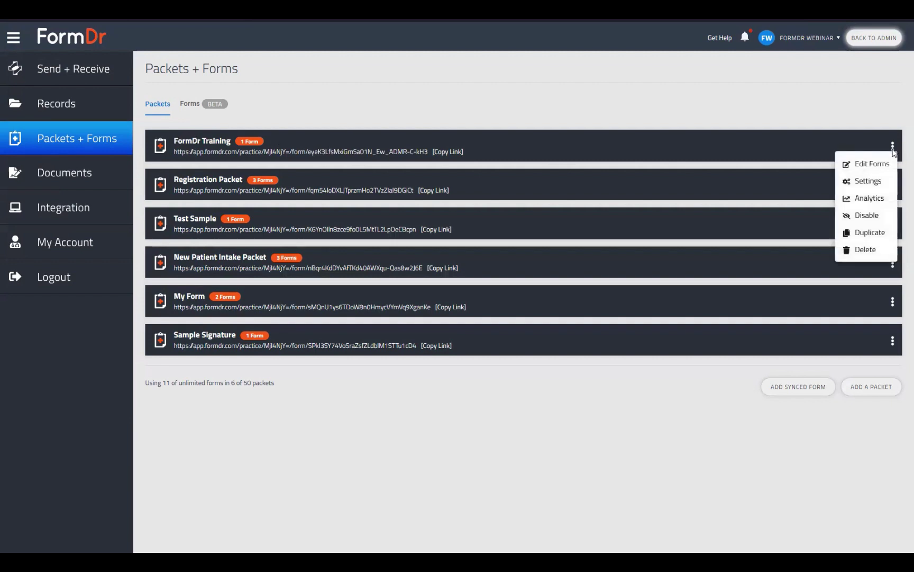
left_click(872, 164)
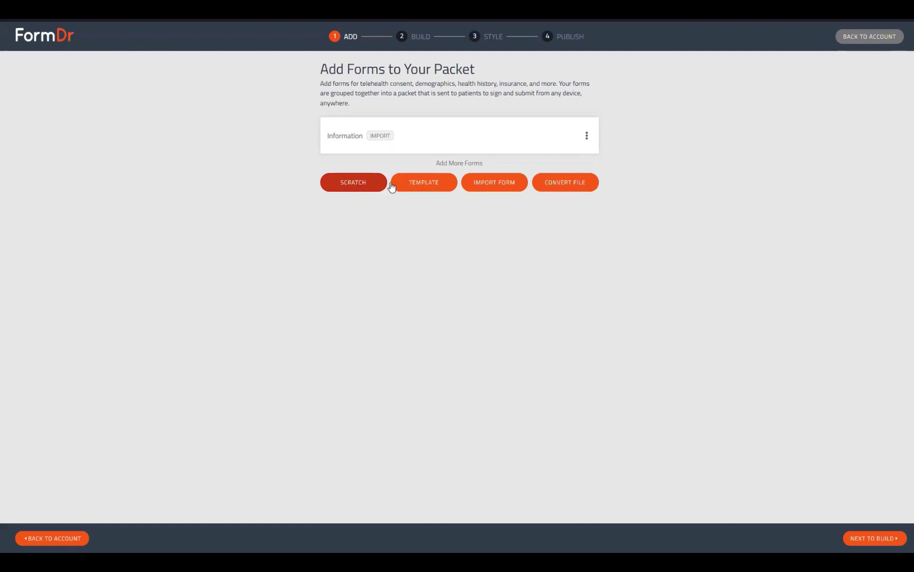
Step: Preview the ASQ - 9 Month template from the template library and examine its required fields and questionnaire sections
left_click(434, 185)
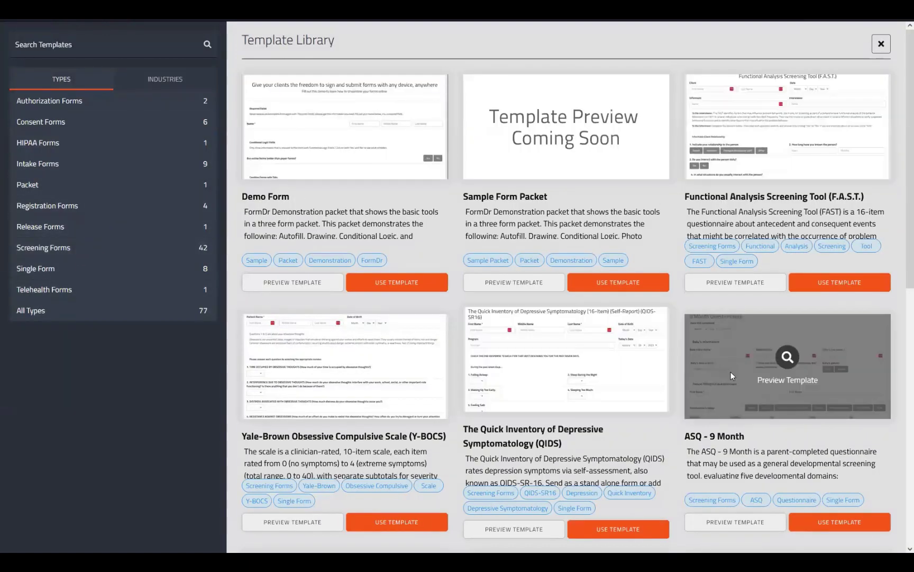
left_click(729, 368)
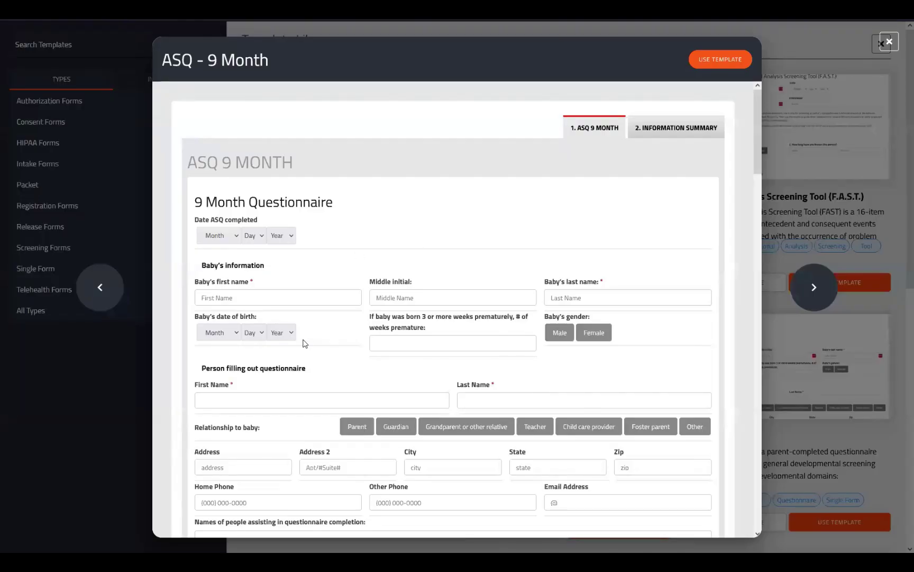
left_click(257, 295)
left_click(304, 400)
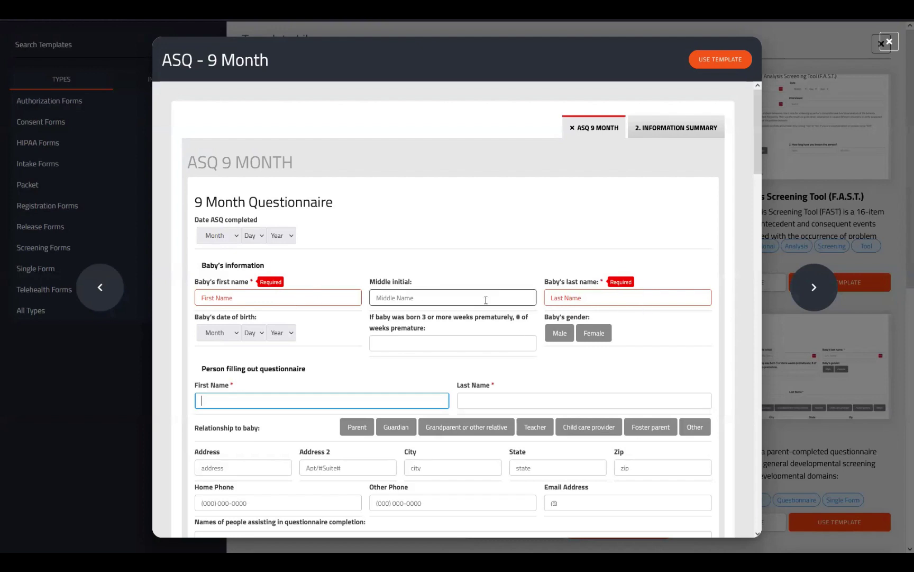
scroll(418, 350, "down", 3)
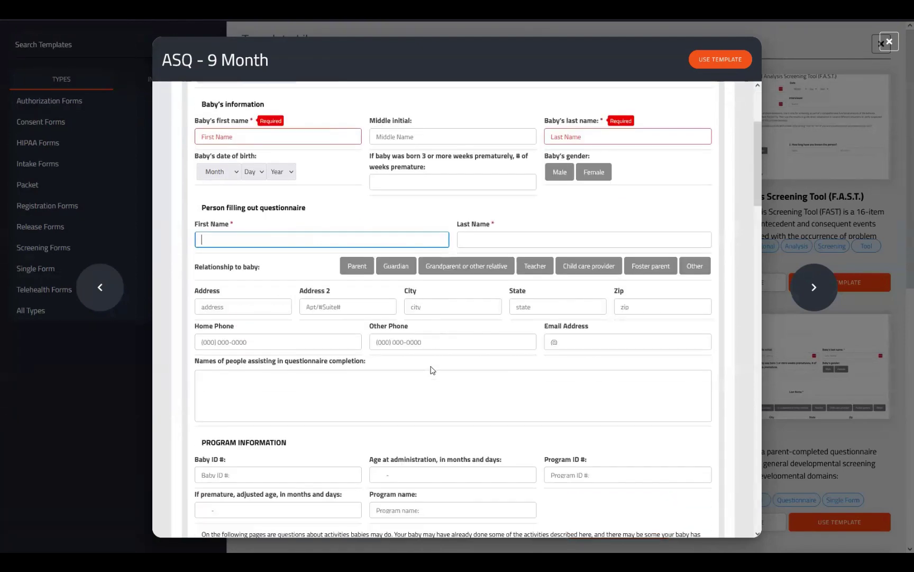
scroll(433, 369, "down", 12)
scroll(451, 378, "down", 6)
scroll(445, 373, "up", 4)
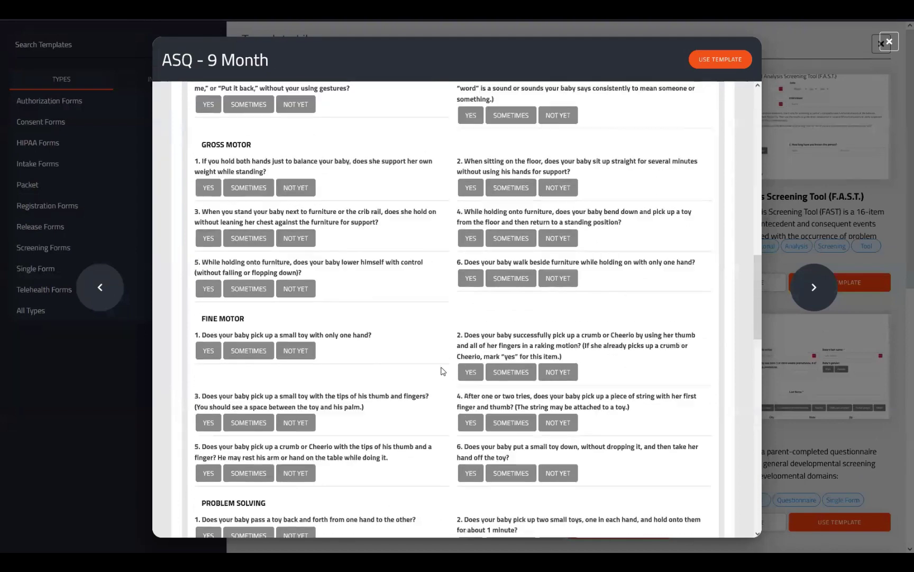
scroll(443, 370, "up", 14)
Step: Try the preview's answer options with Parent as relationship and Male as baby's gender, and leave the template library
left_click(353, 295)
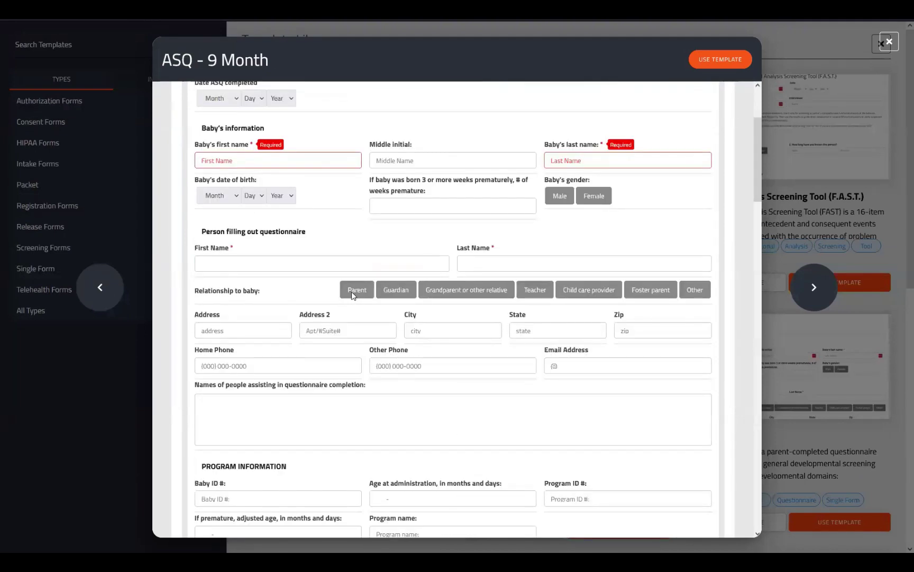
left_click(560, 195)
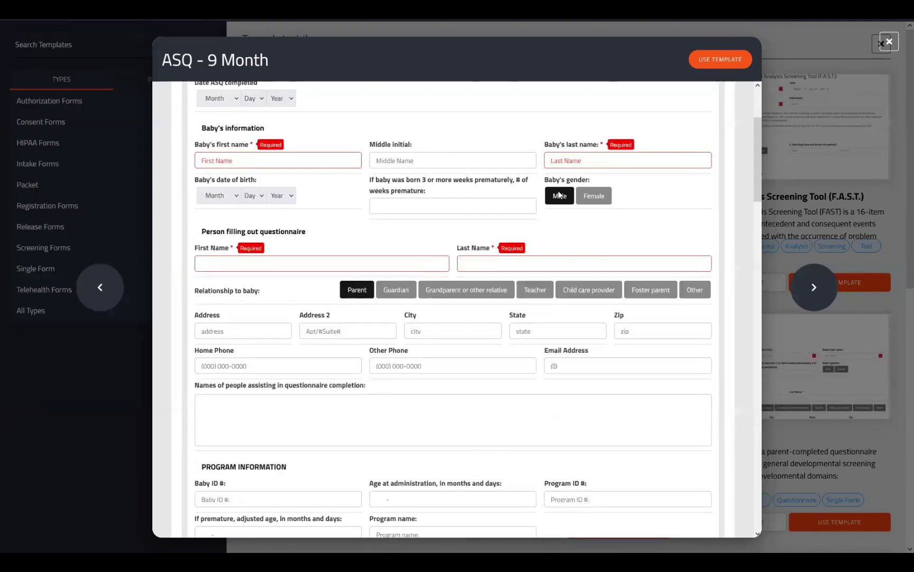
scroll(305, 210, "up", 3)
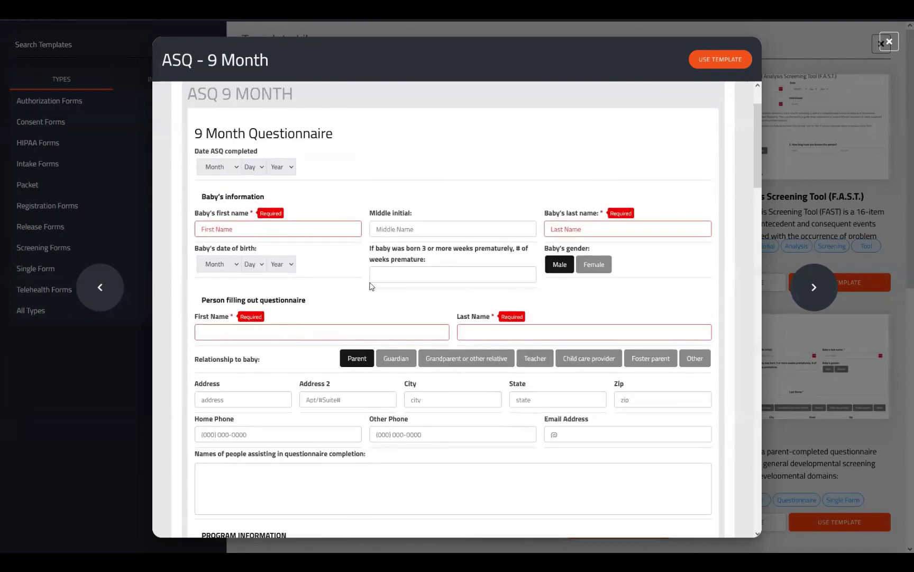
scroll(386, 279, "up", 2)
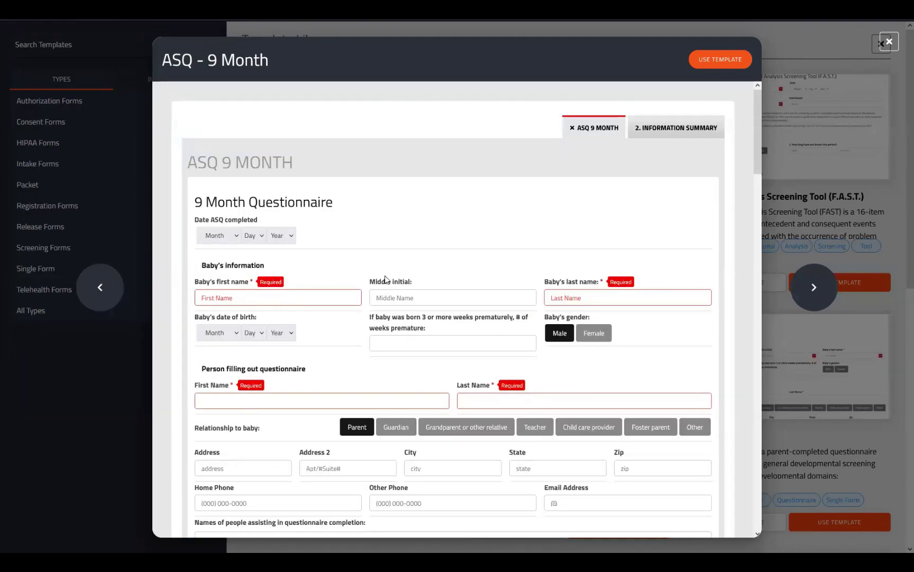
left_click(895, 45)
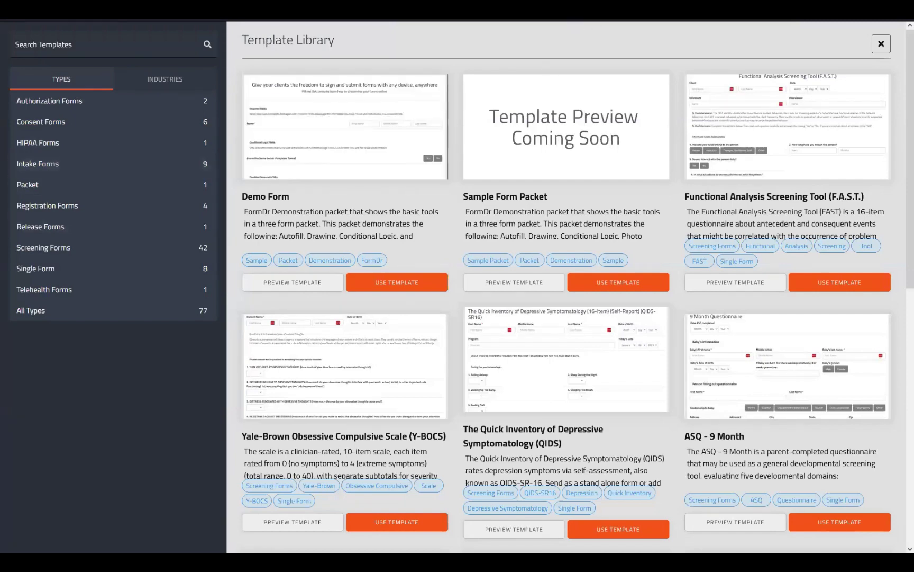
left_click(882, 45)
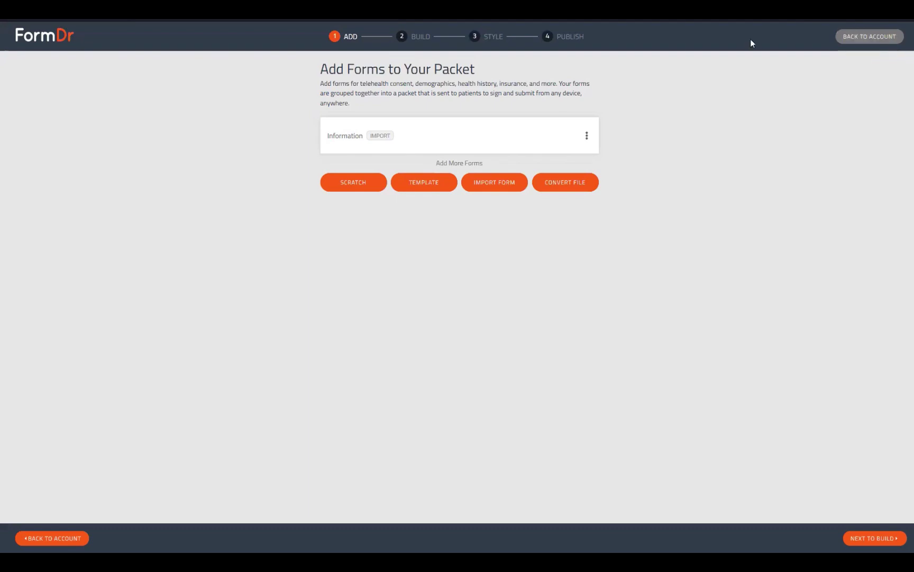
Step: Import the Sign Consent form from the Registration Packet into this packet and save it under the same name
left_click(492, 183)
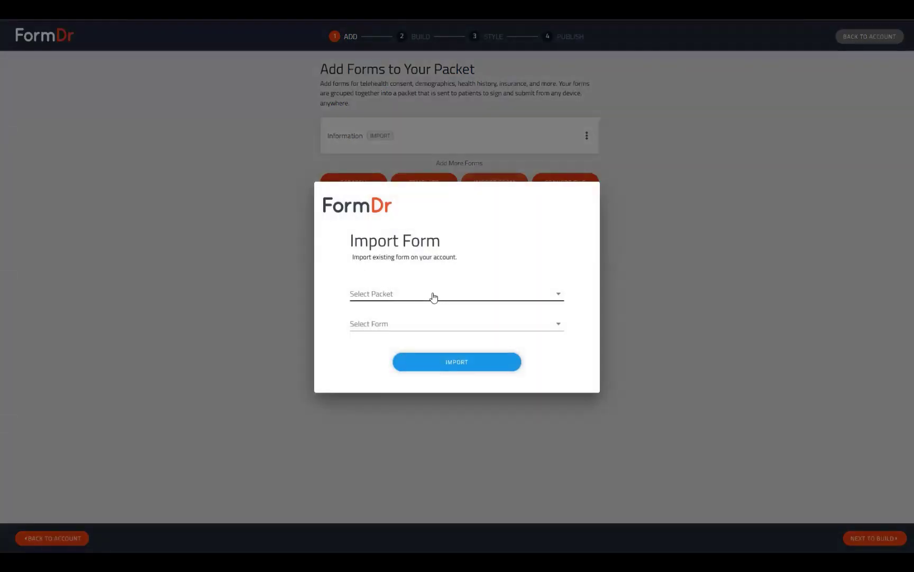
left_click(433, 294)
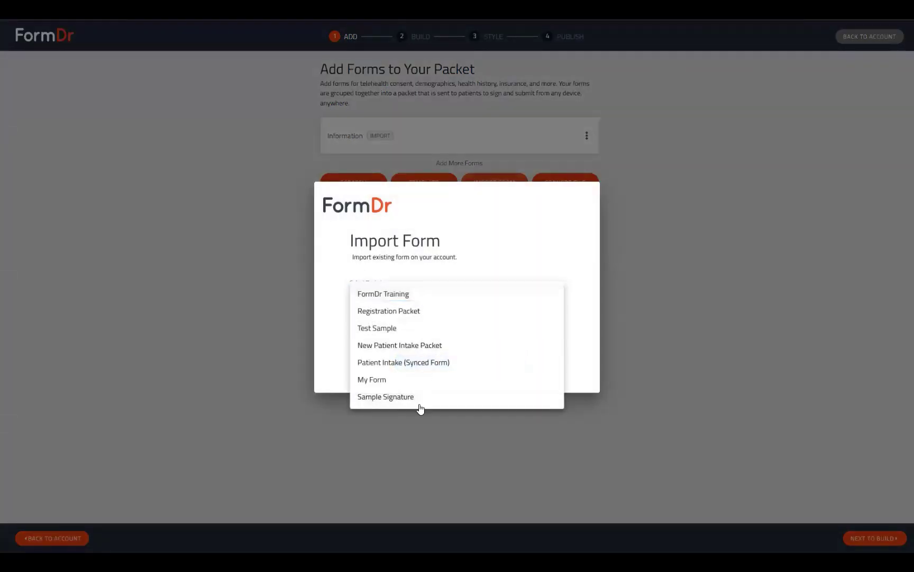
left_click(410, 312)
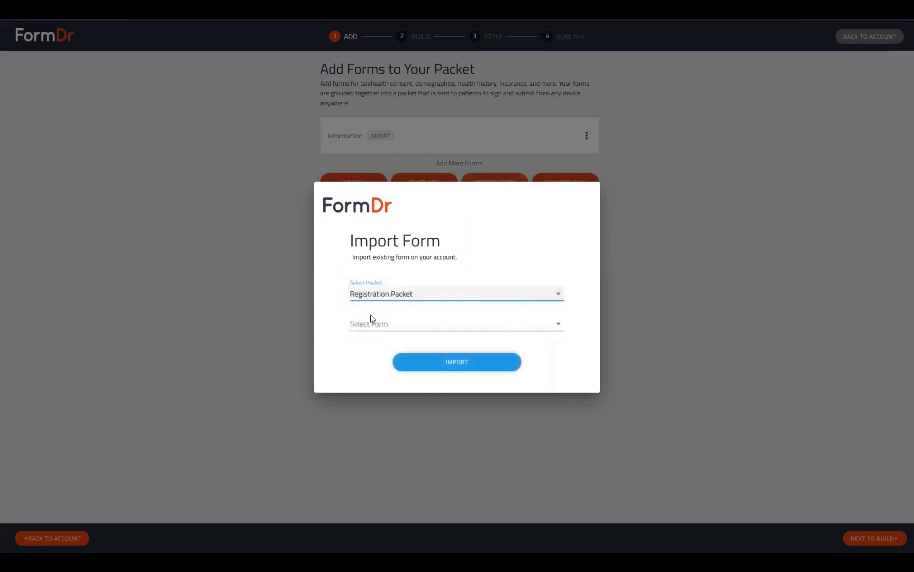
left_click(402, 327)
left_click(398, 346)
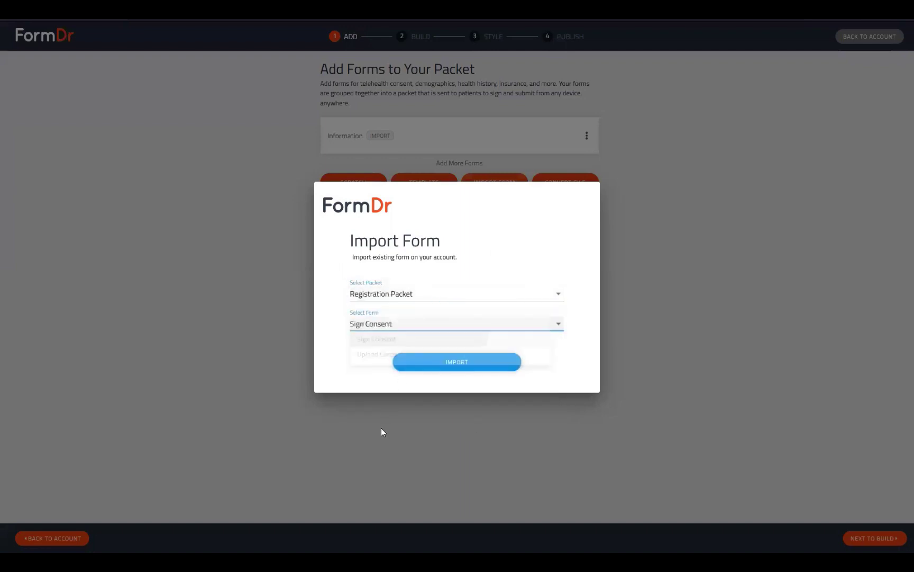
left_click(423, 362)
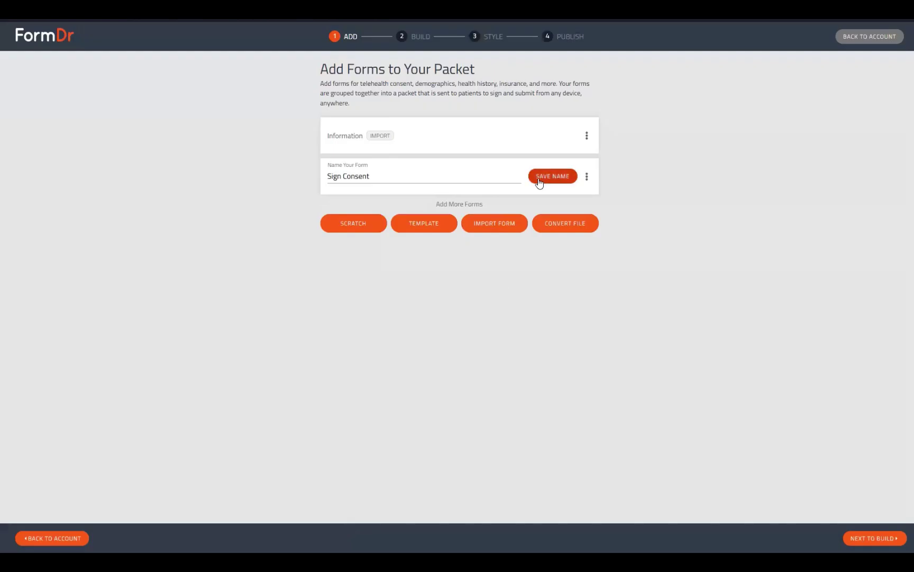
left_click(545, 176)
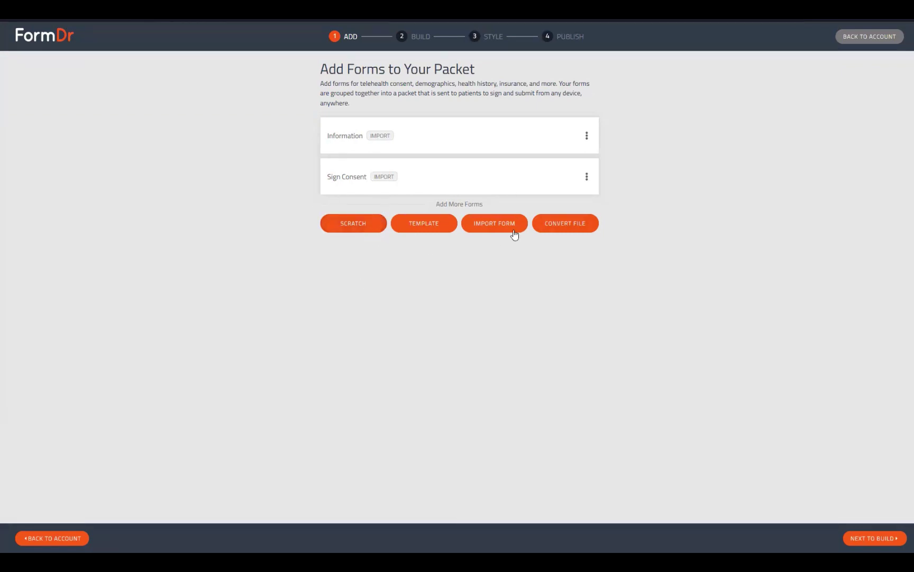
Step: View the file conversion upload dialog and dismiss it without uploading a file
left_click(566, 218)
left_click(582, 220)
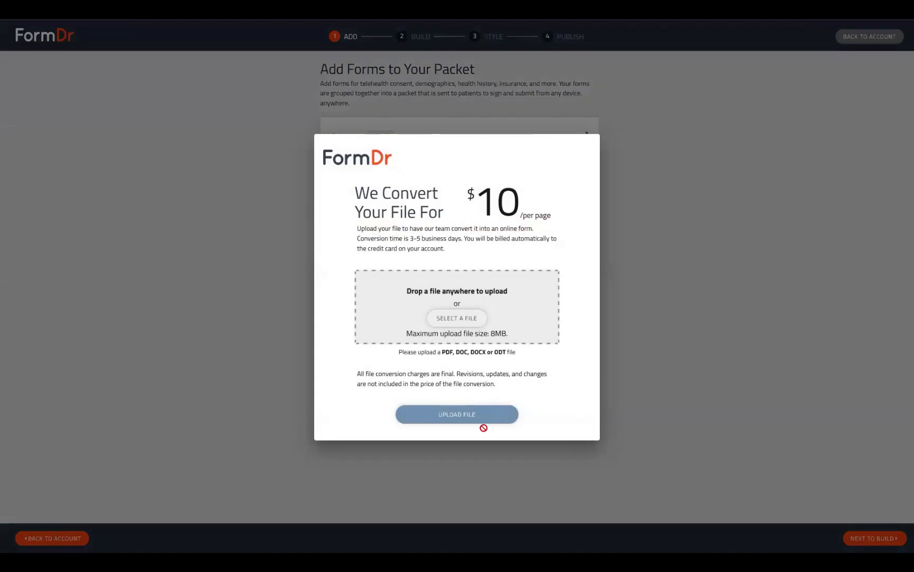
left_click(687, 305)
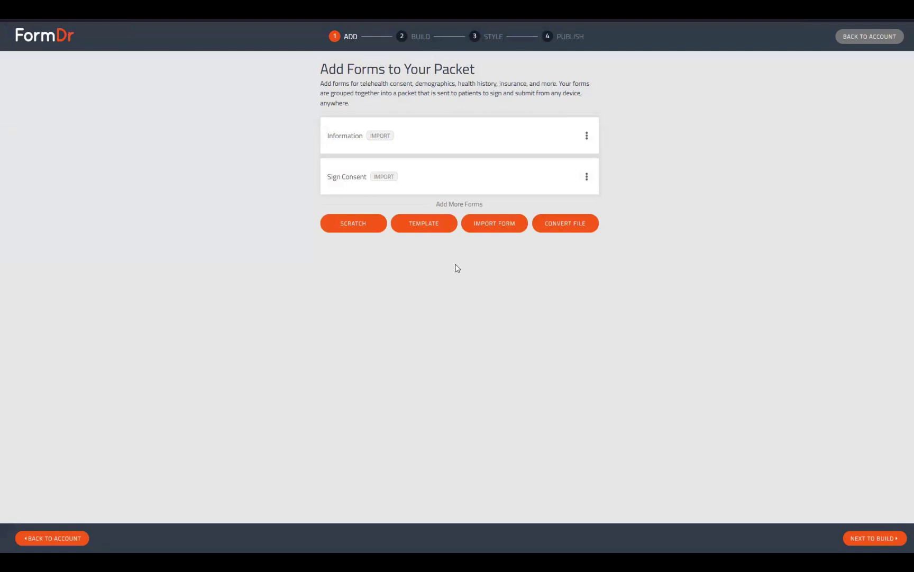
Step: Delete the imported Sign Consent form from the packet and confirm the deletion
left_click(587, 178)
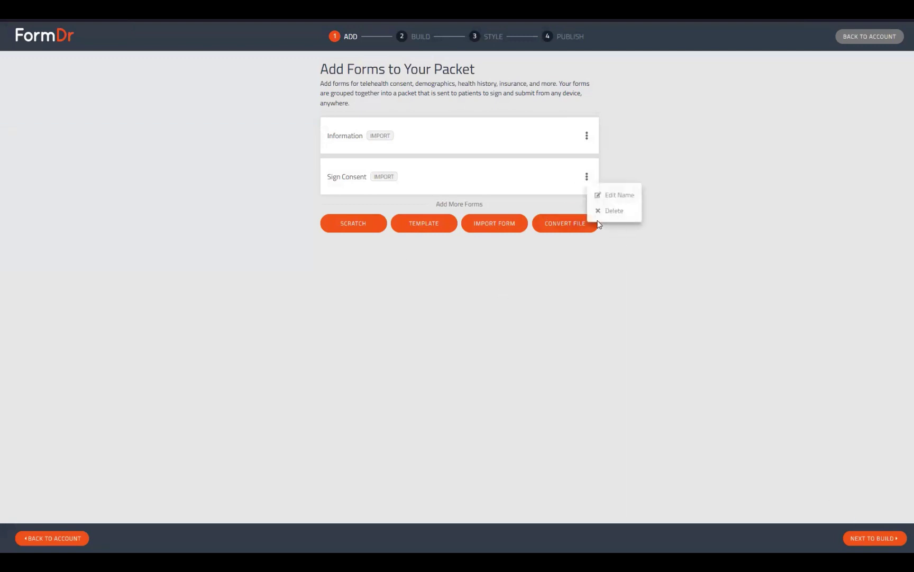
left_click(606, 218)
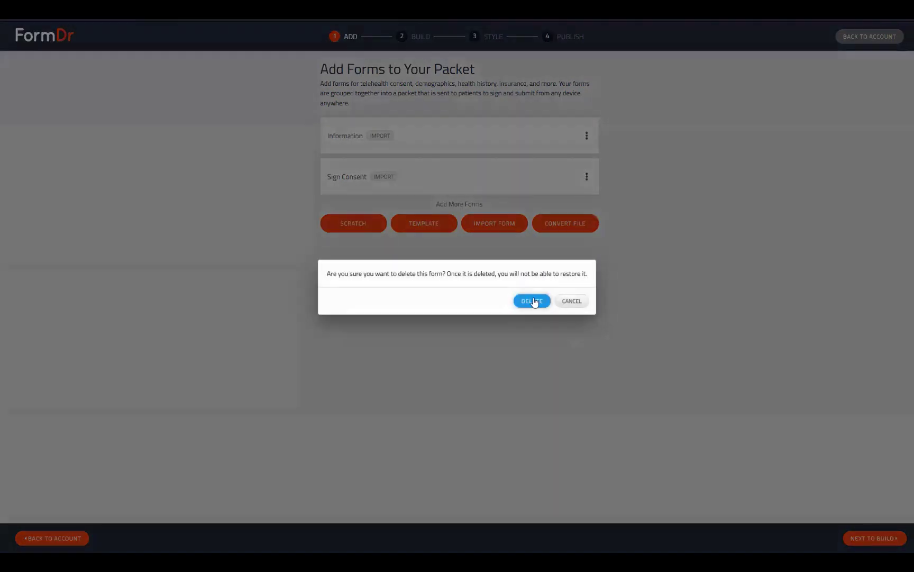
left_click(533, 301)
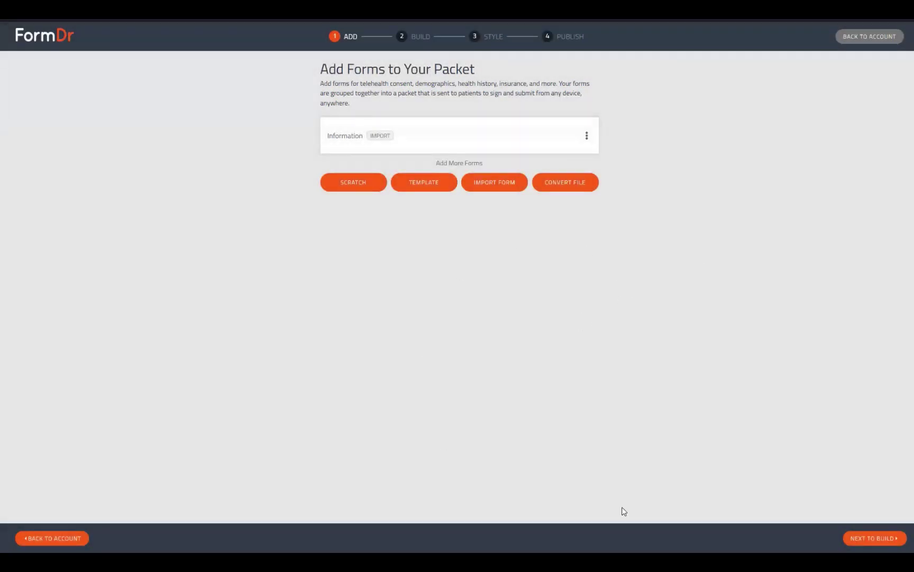
Step: Continue to the Build stage and examine the Information form's fields, from Patient Name to the current pain question
left_click(868, 537)
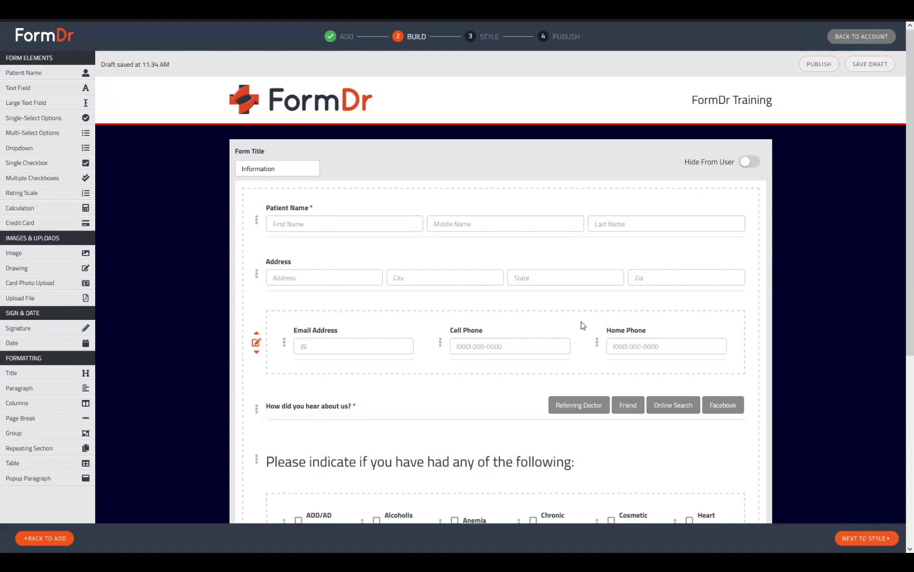
scroll(650, 344, "down", 5)
scroll(628, 172, "up", 5)
scroll(575, 223, "down", 3)
scroll(575, 223, "down", 3)
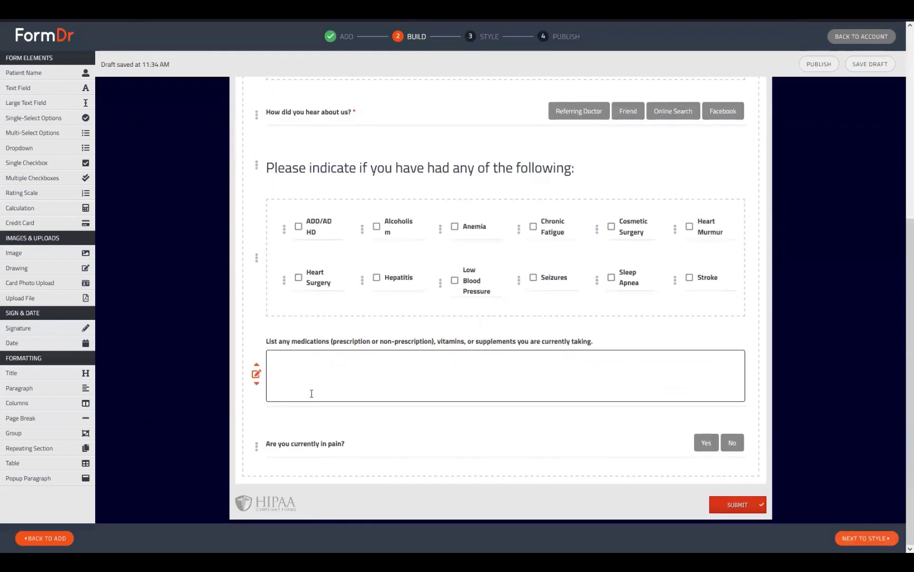
scroll(492, 428, "up", 6)
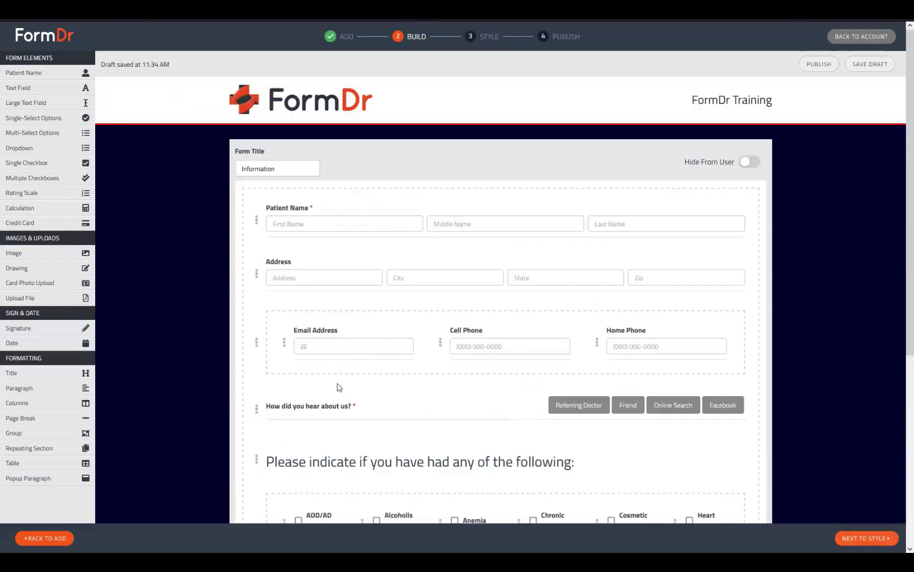
scroll(364, 369, "down", 1)
scroll(365, 369, "down", 1)
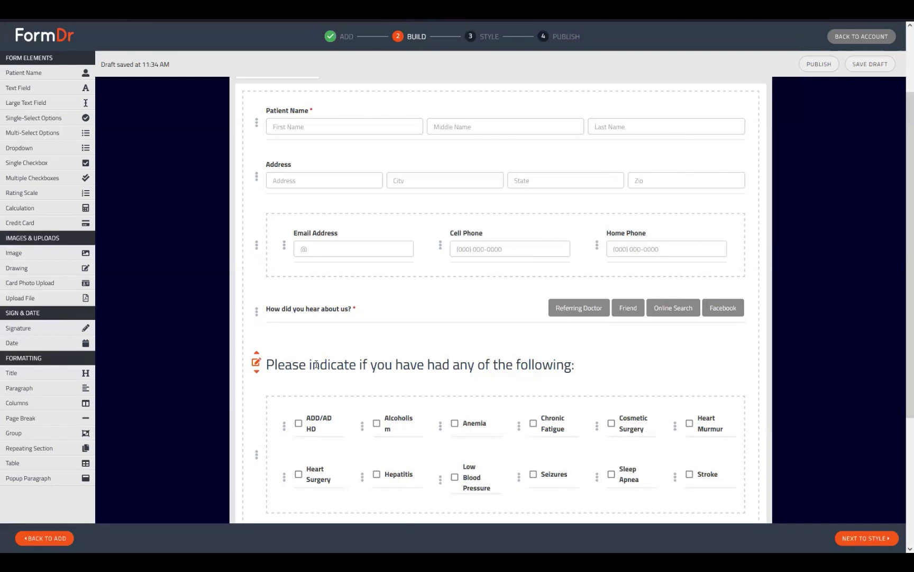
scroll(296, 337, "up", 2)
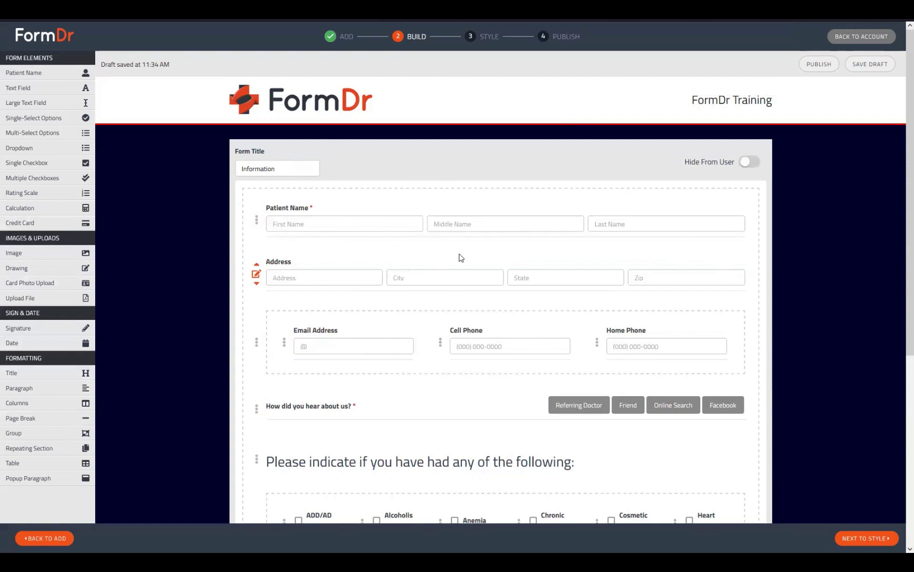
scroll(424, 200, "down", 2)
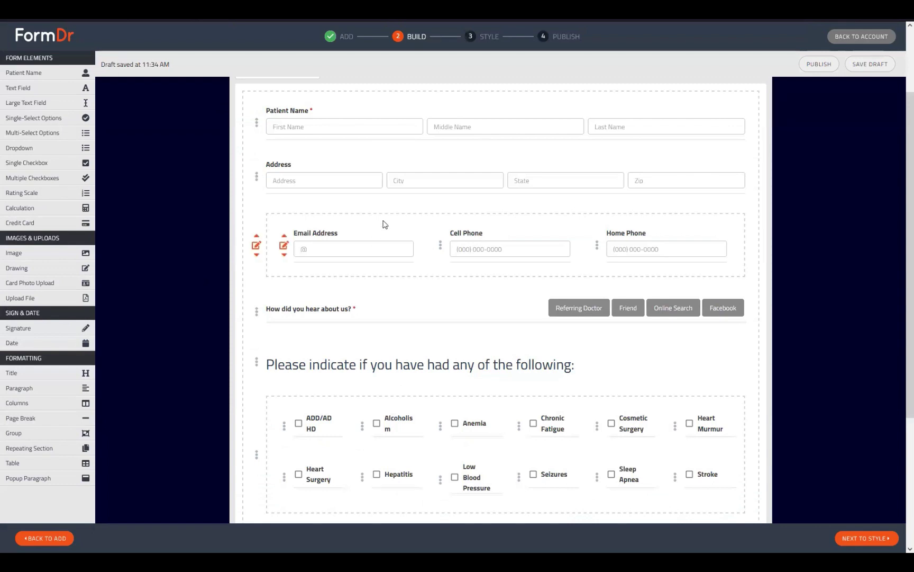
scroll(294, 231, "up", 2)
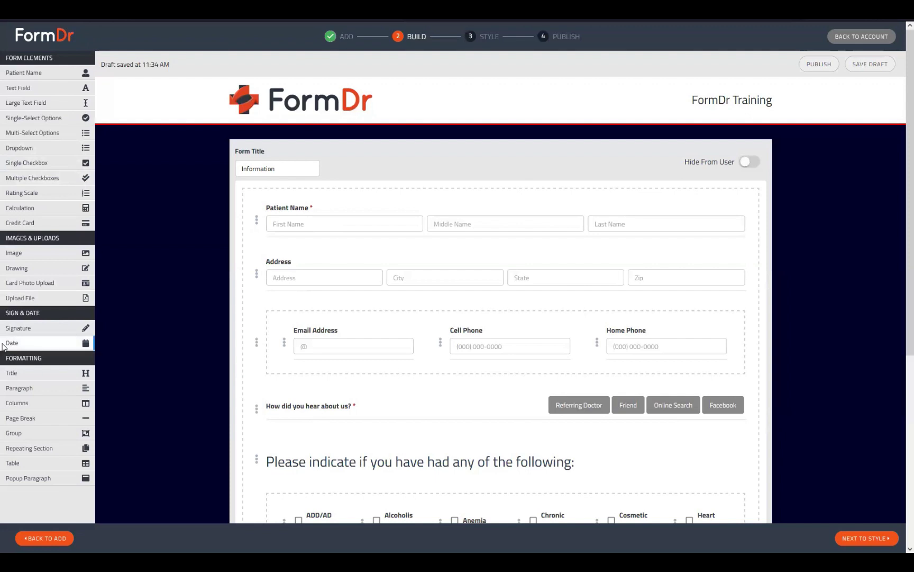
Step: Add a Date field at the end of the Information form and delete it from its field settings
left_click(32, 347)
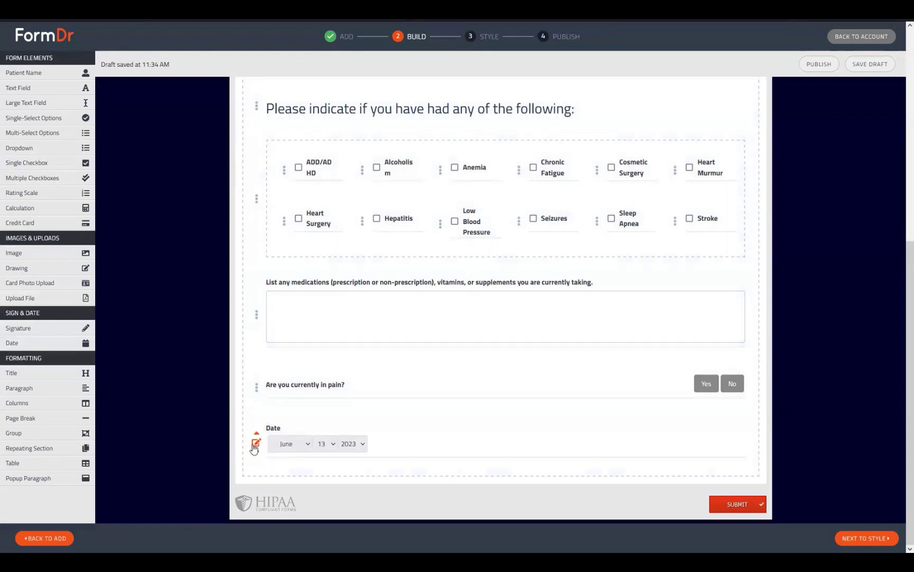
left_click(255, 445)
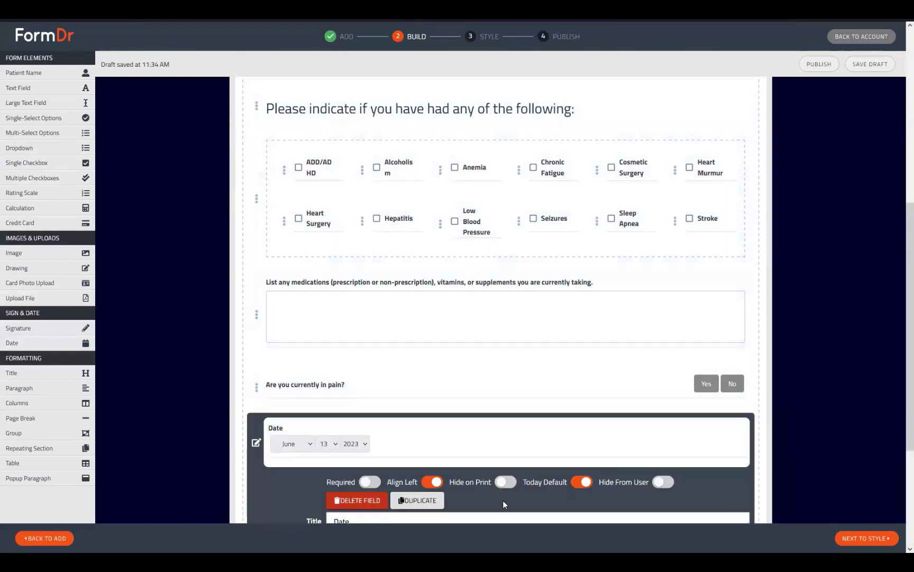
left_click(357, 500)
left_click(506, 300)
scroll(373, 351, "up", 5)
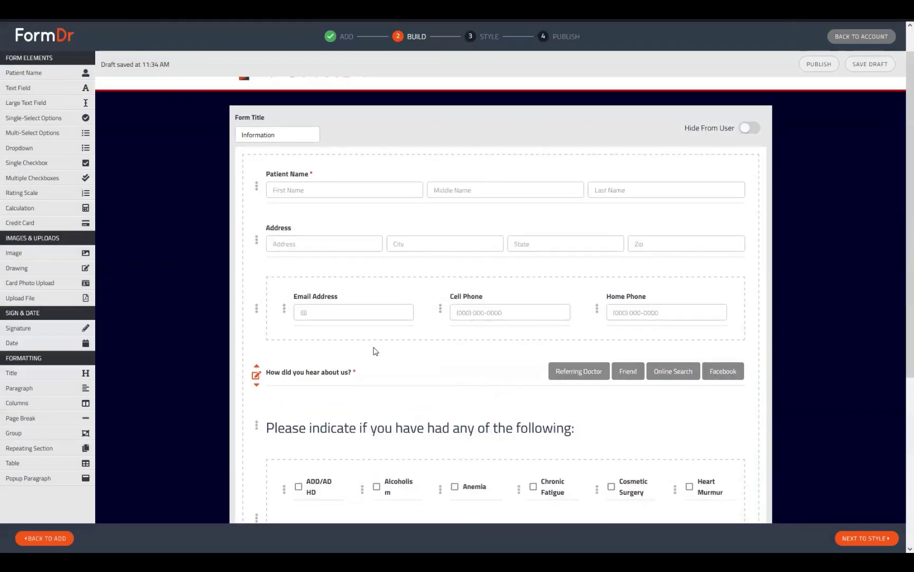
Step: Add a Date field below Patient Name and place both fields side by side in a new Columns section
left_click_drag(16, 345, 278, 254)
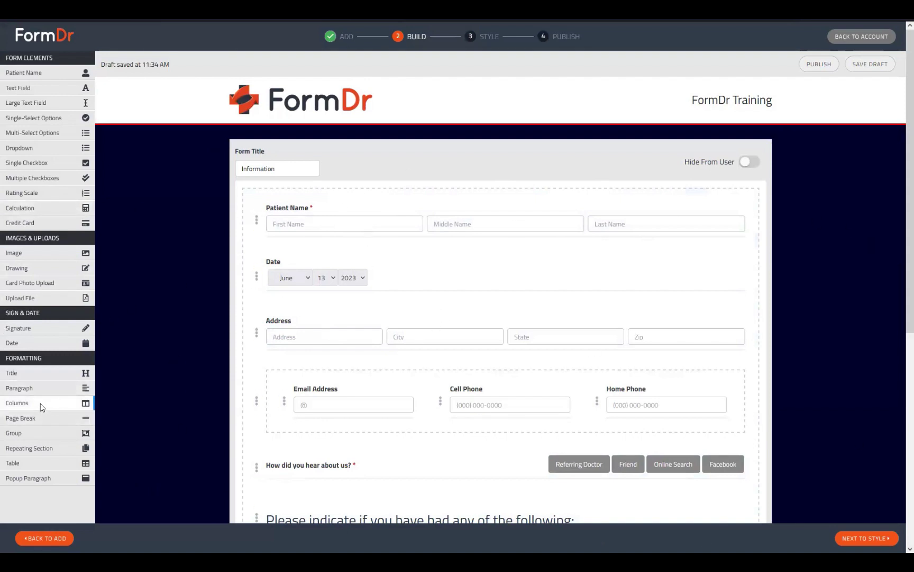
left_click_drag(50, 403, 306, 211)
left_click_drag(312, 281, 324, 224)
left_click_drag(310, 298, 268, 203)
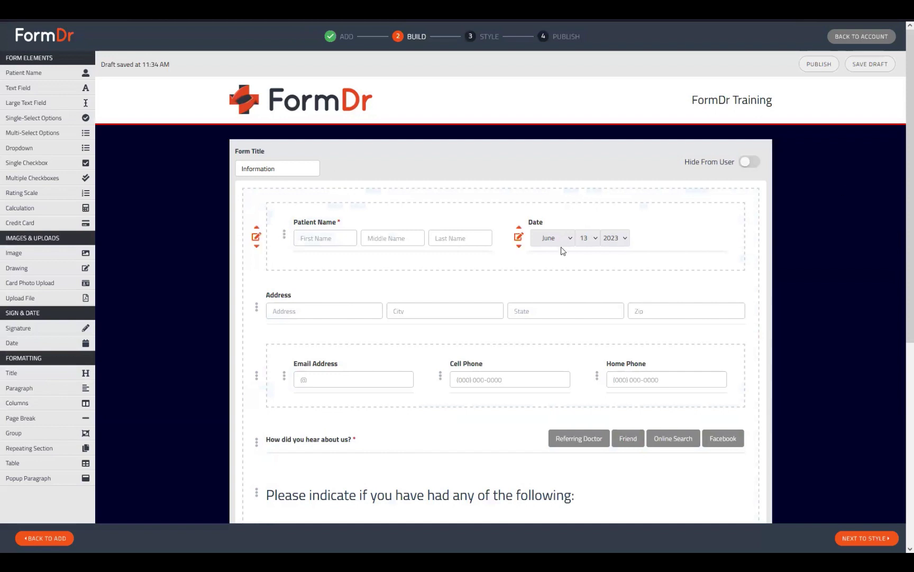
Step: Retitle the Date field beside Patient Name as "Date of Birth"
left_click(519, 242)
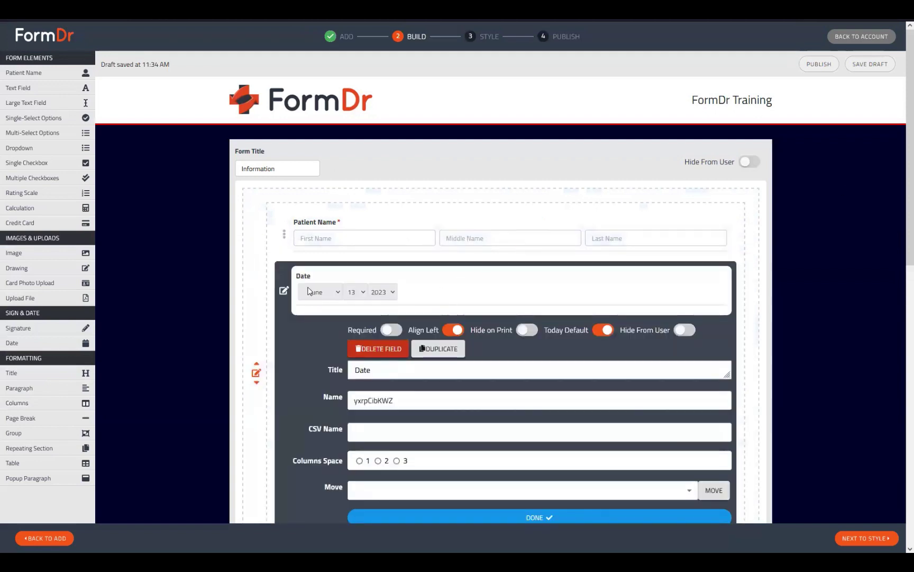
left_click(284, 290)
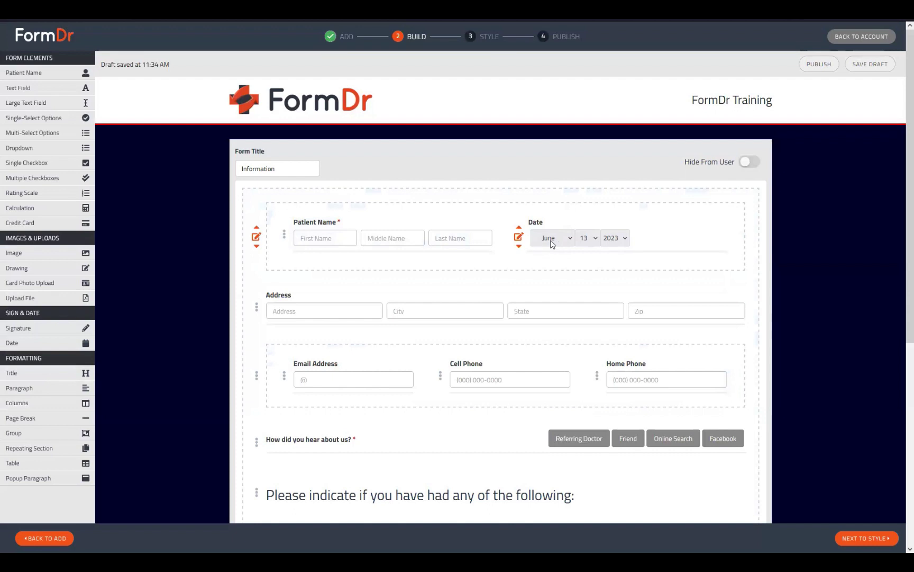
left_click(520, 238)
double_click(446, 364)
left_click(399, 365)
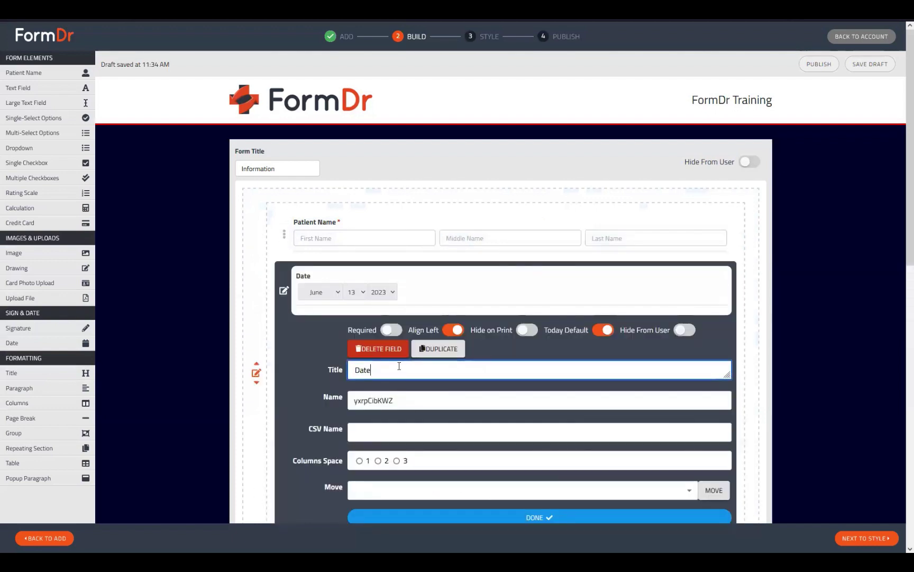
type("of Birth")
scroll(414, 369, "down", 1)
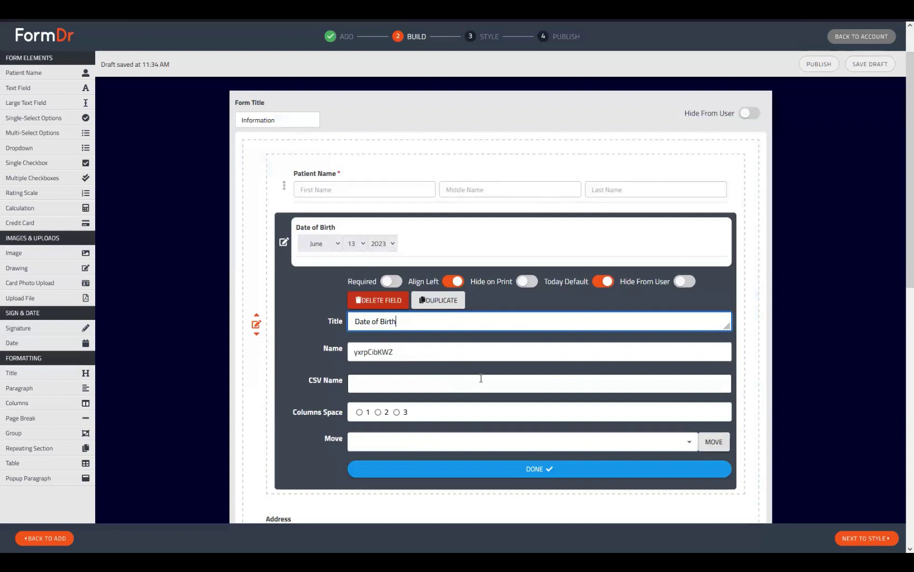
Step: Make the Date of Birth field required, switching Today Default off and back on, and close its settings
left_click(597, 285)
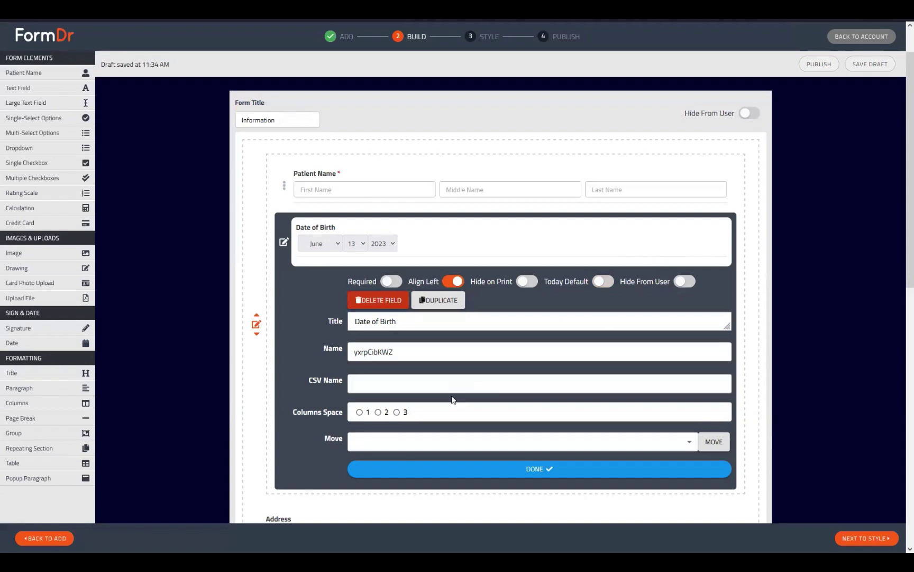
left_click(391, 282)
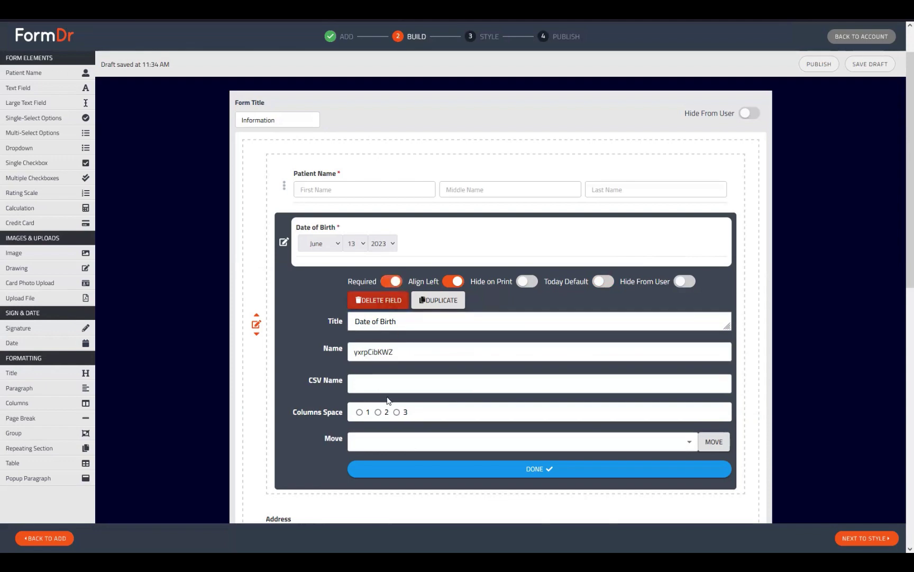
left_click(603, 283)
left_click(284, 245)
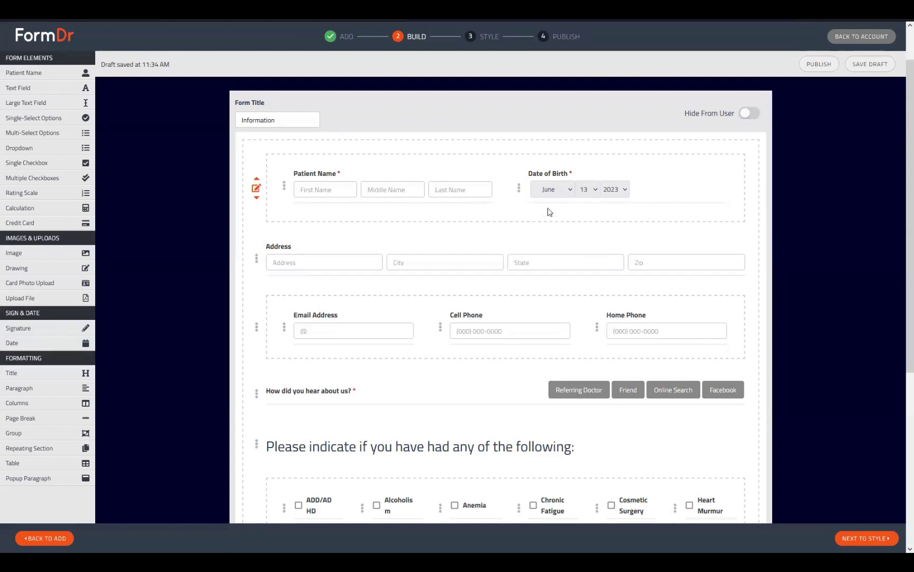
Step: Turn off Today Default for the Date of Birth field and close its settings
left_click(522, 190)
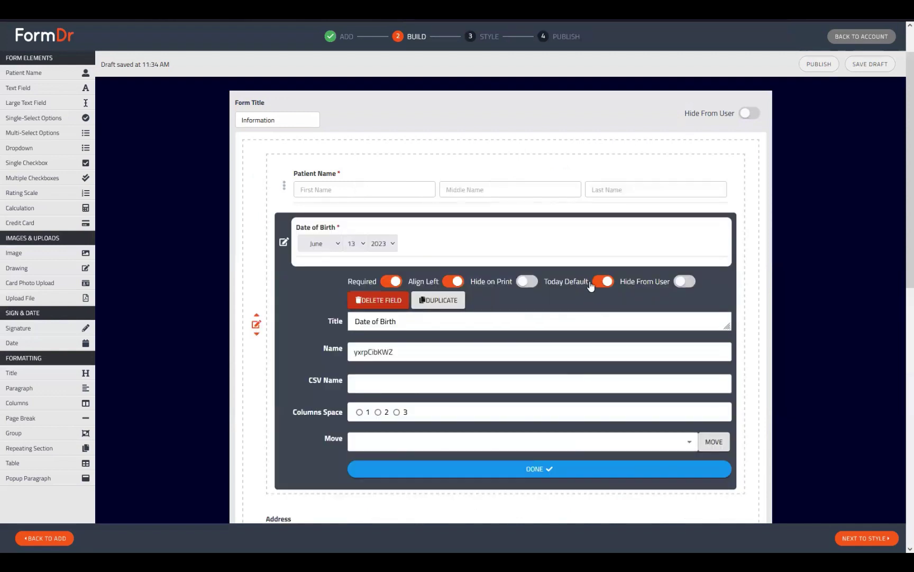
left_click(598, 286)
left_click(285, 244)
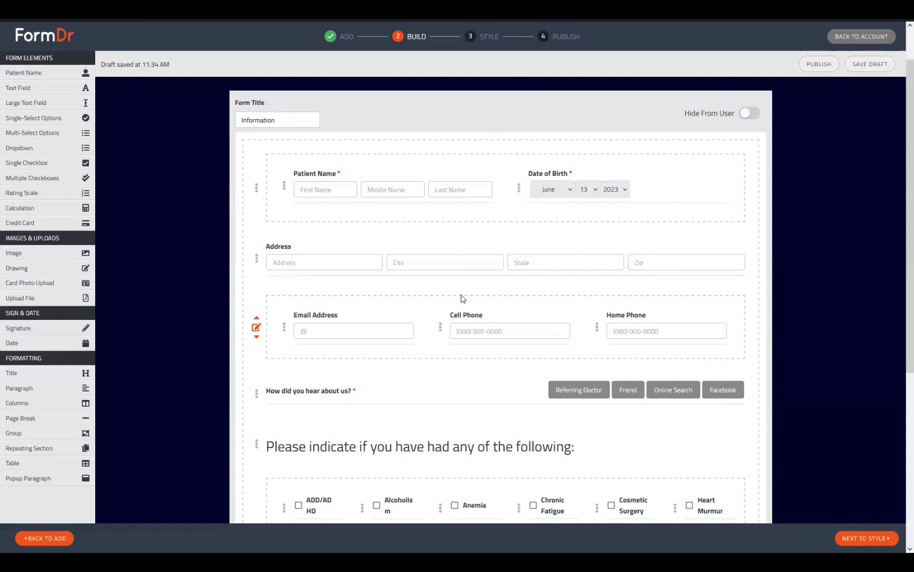
Step: Add a Text Field below Email Address inside the contact columns section and title it "SSN"
scroll(429, 288, "down", 1)
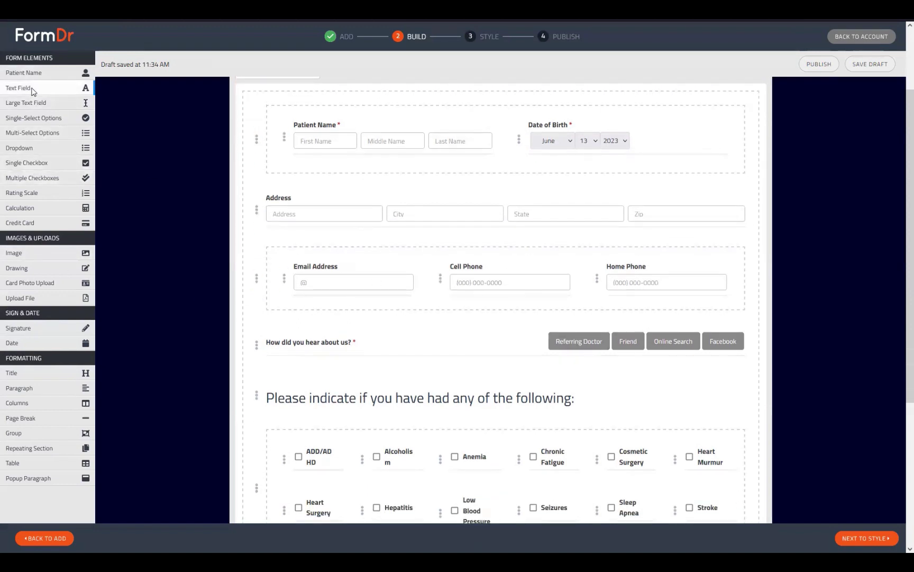
left_click_drag(32, 88, 328, 415)
left_click(284, 333)
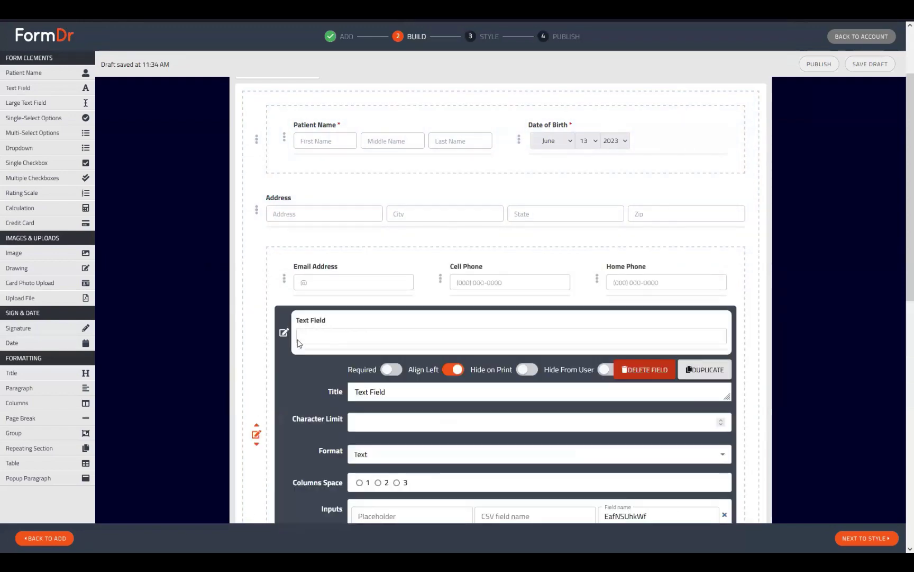
left_click(371, 197)
key("ctrl+a")
type("SSN")
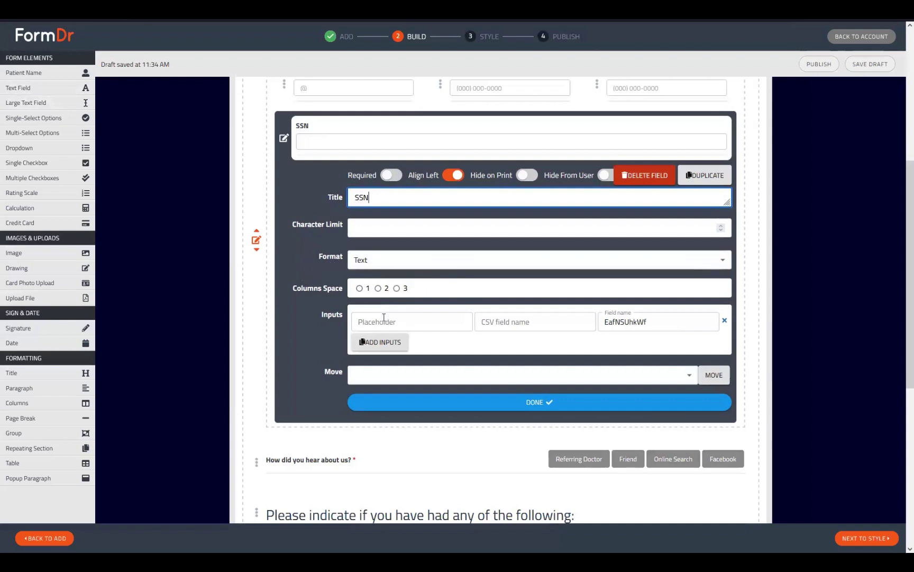
Step: Try the Email, Number and Phone Number formats on the SSN field
left_click(402, 264)
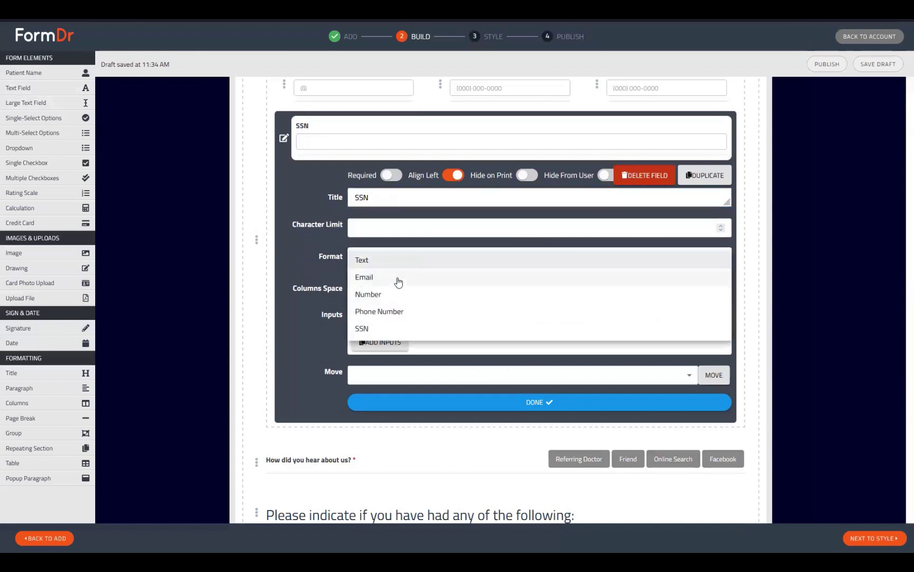
left_click(398, 278)
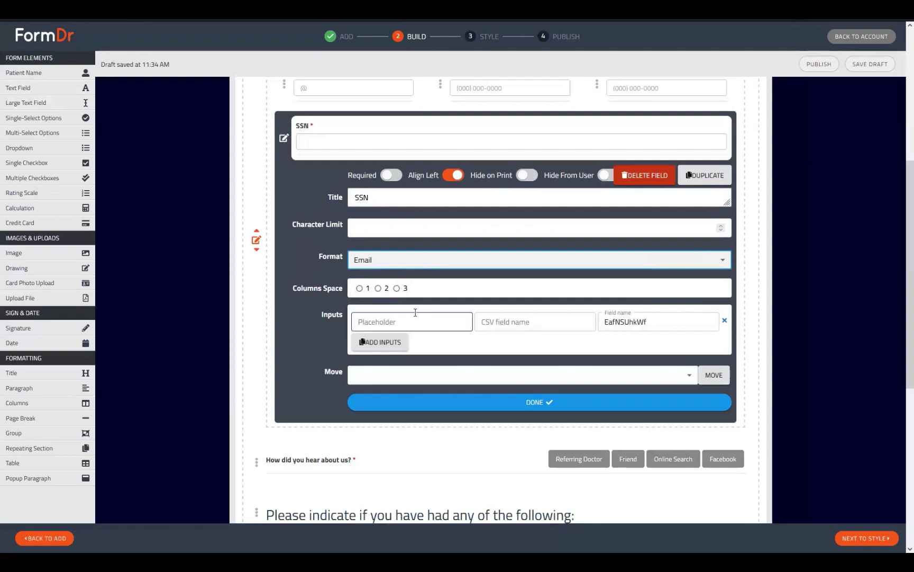
left_click(390, 265)
left_click(385, 281)
left_click(394, 259)
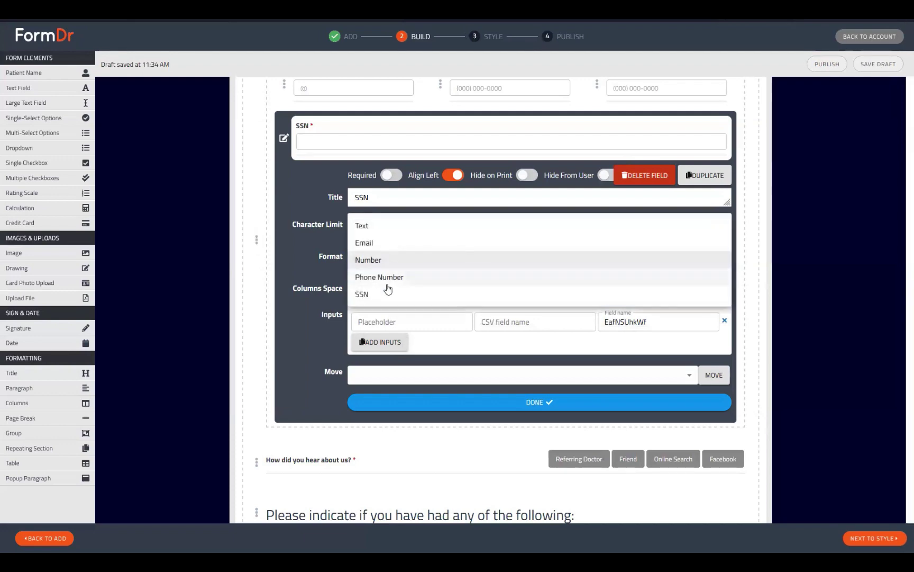
left_click(390, 278)
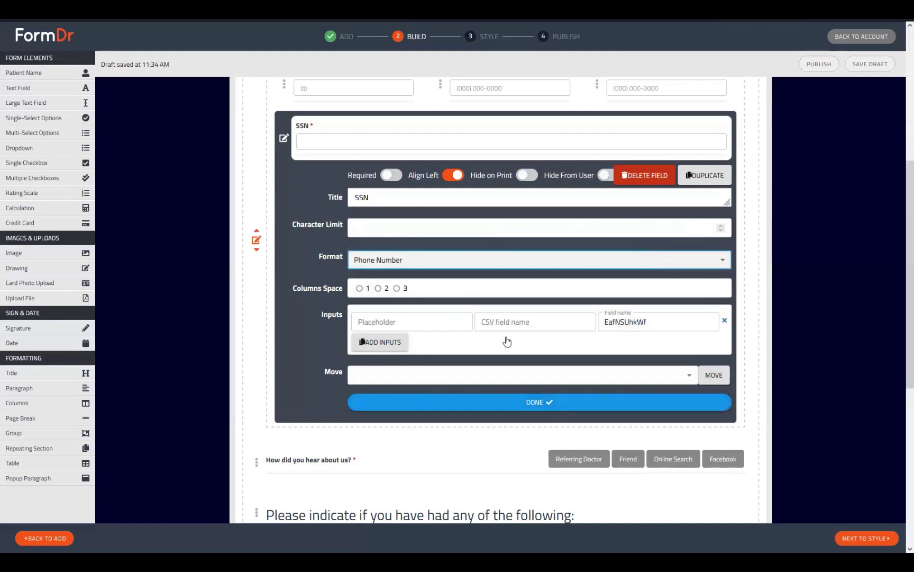
Step: Set the SSN field's format to SSN with the placeholder ___-__-____, make it not required, and close its settings
left_click(408, 261)
left_click(379, 276)
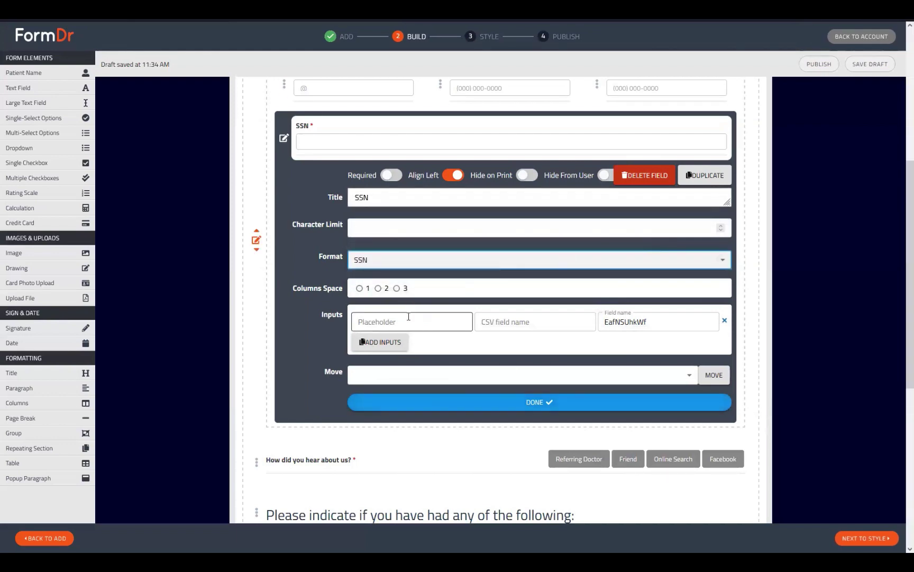
left_click(382, 315)
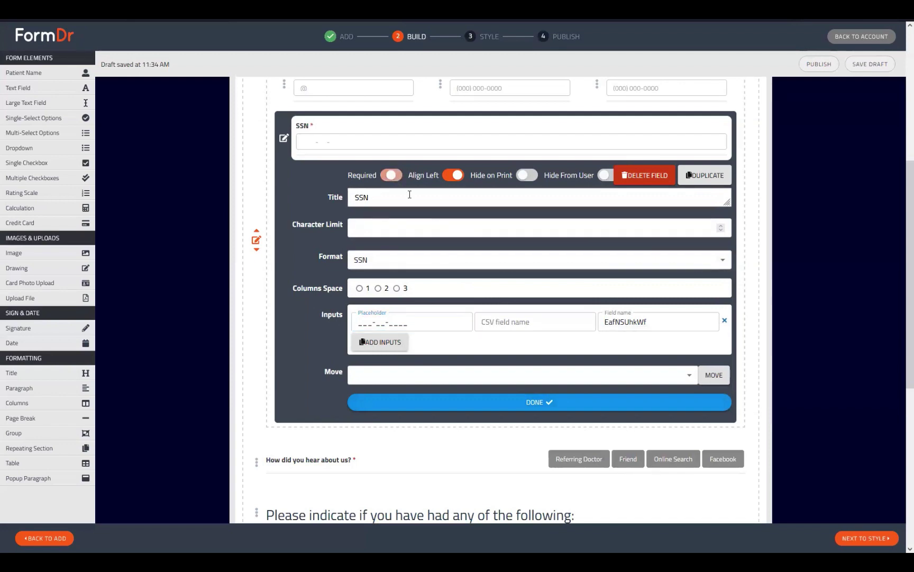
left_click(392, 175)
left_click(283, 140)
scroll(422, 286, "up", 4)
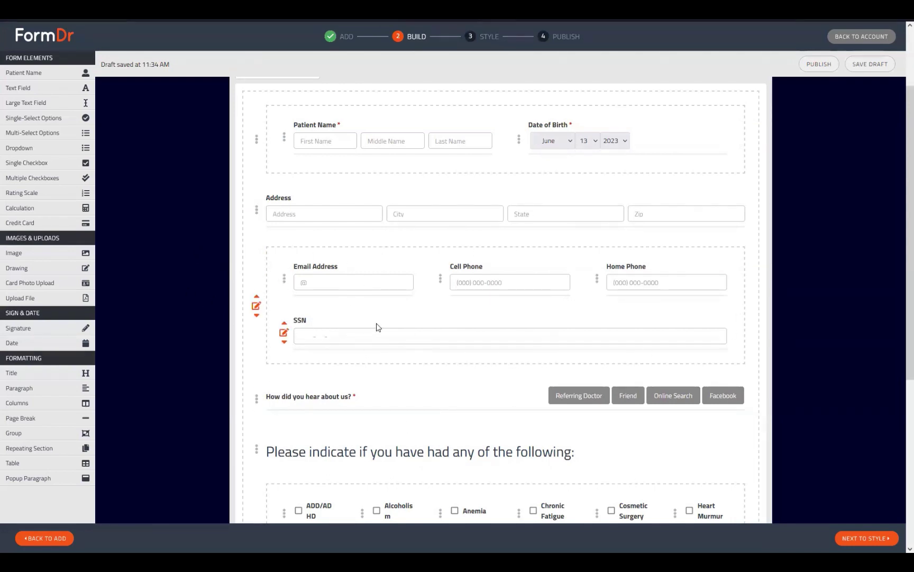
Step: Set the contact columns section holding Email Address, the phones and SSN to 4 columns
left_click(257, 307)
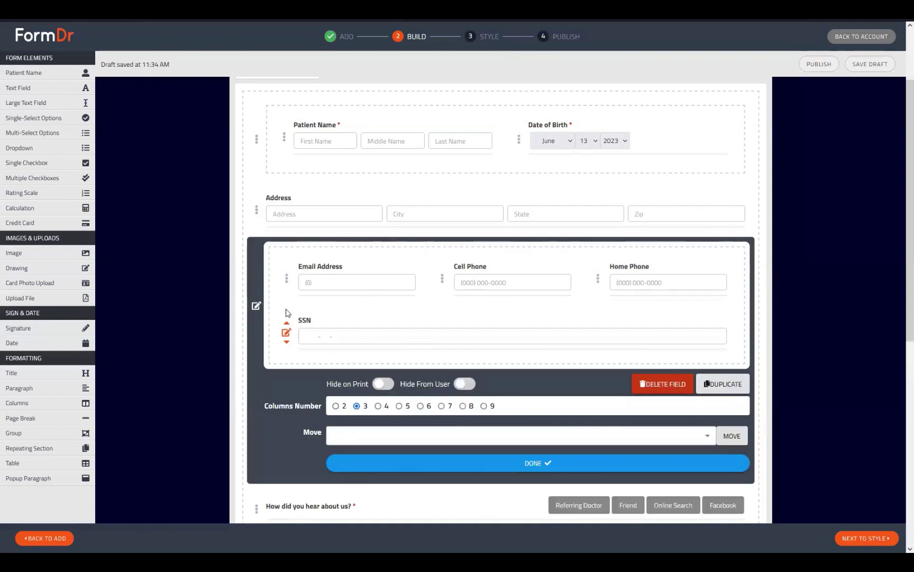
scroll(497, 367, "down", 2)
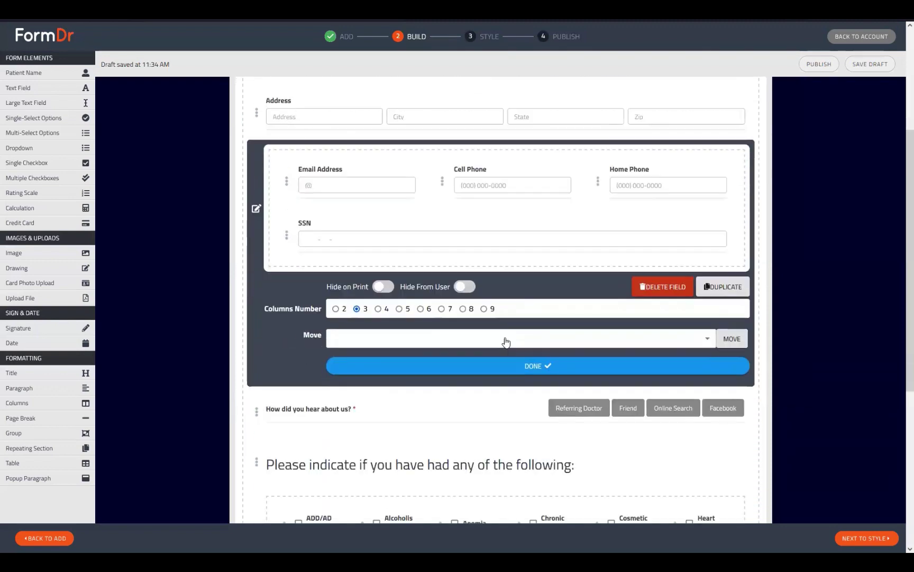
left_click(379, 309)
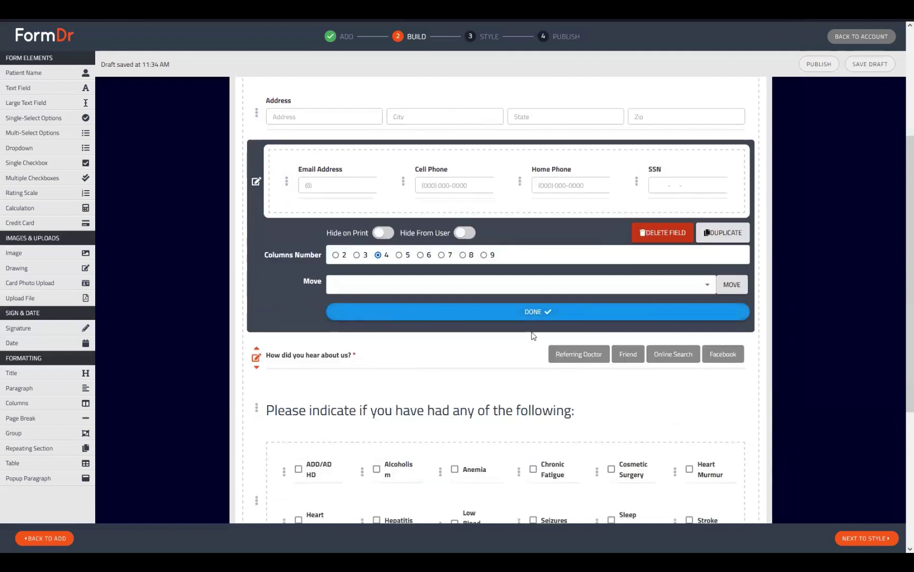
left_click(467, 314)
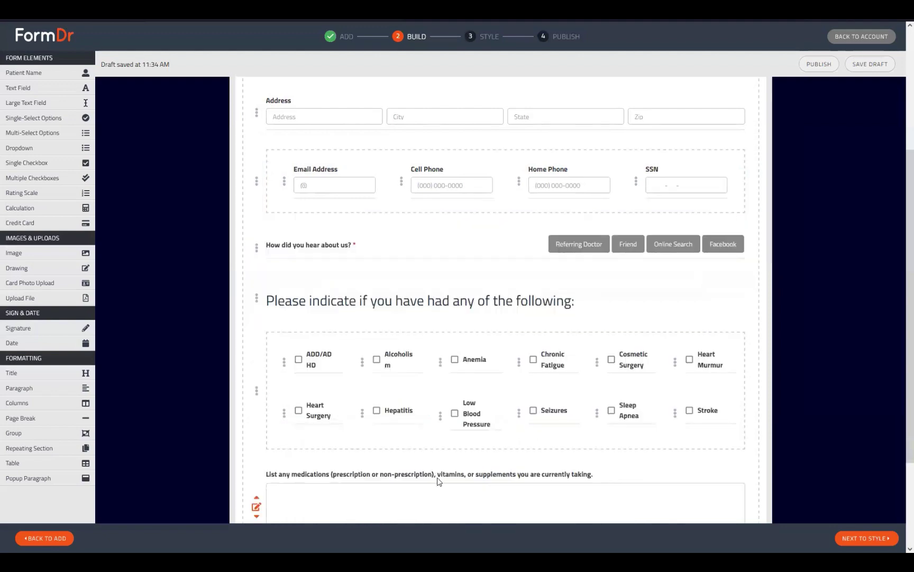
Step: Set the contact columns section to 2 columns and finish editing it
mouse_move(257, 182)
left_click(256, 182)
left_click(335, 255)
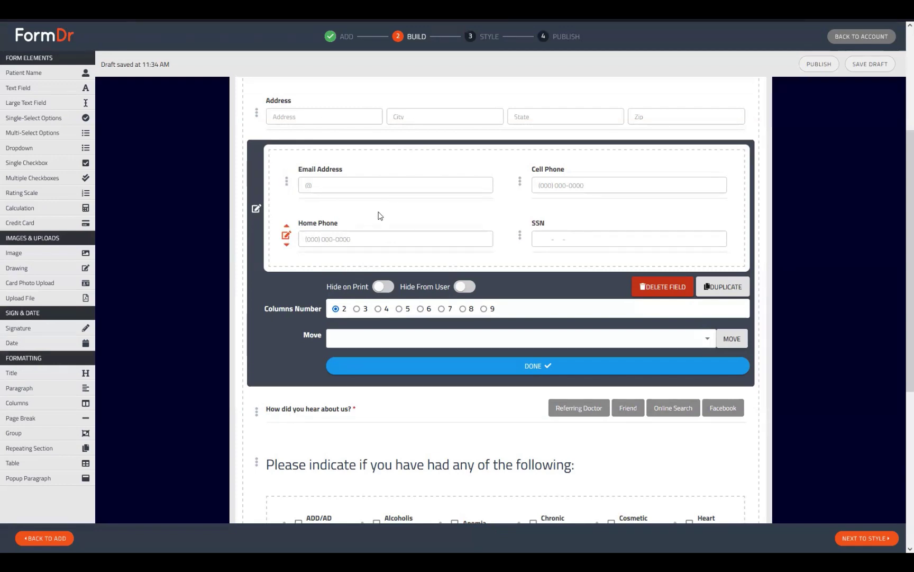
left_click(371, 366)
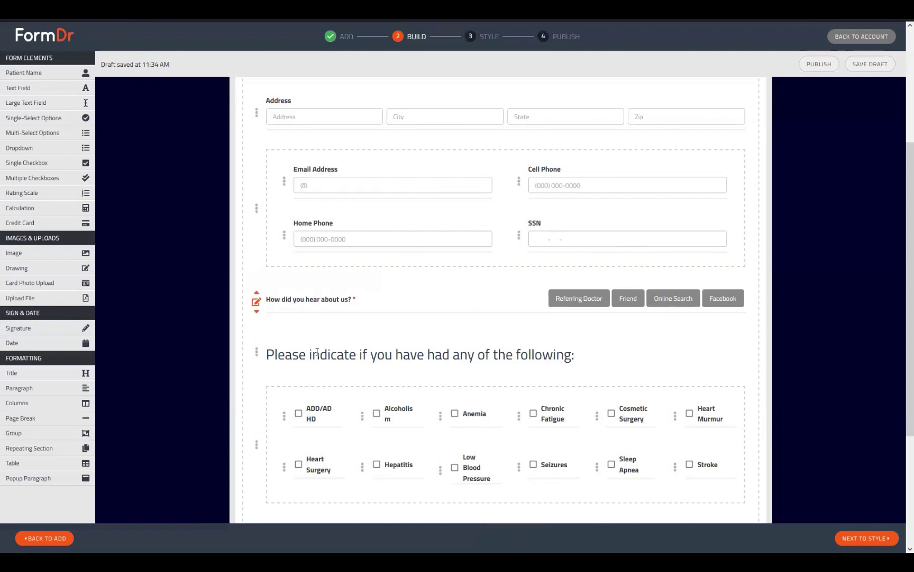
Step: Open the Address field's settings, review its address, city, state and zip inputs, and close them
scroll(372, 378, "up", 2)
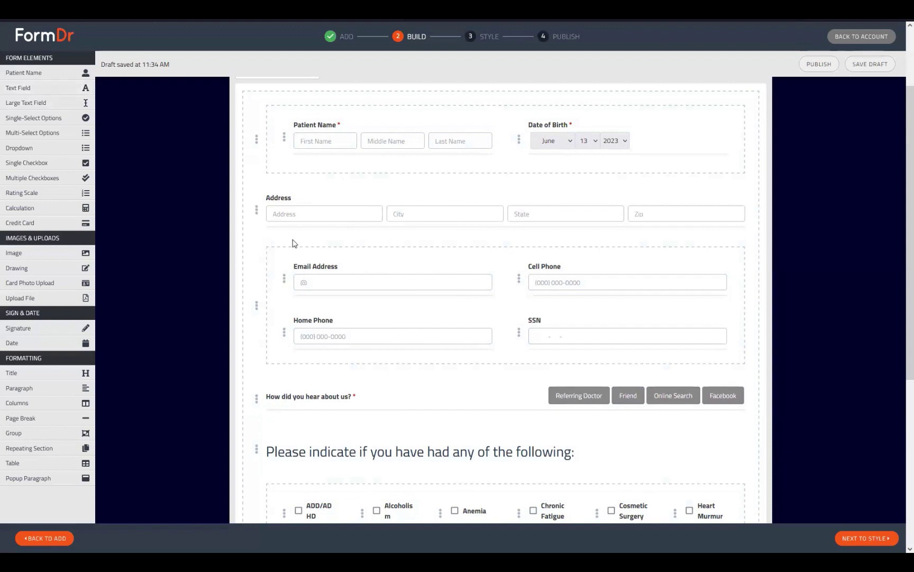
left_click(257, 211)
scroll(294, 223, "down", 1)
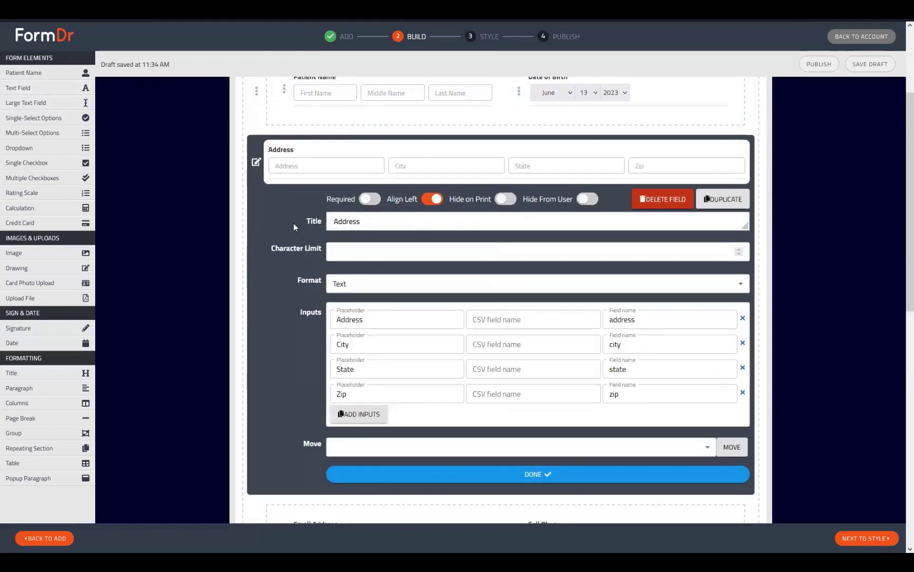
scroll(409, 407, "down", 1)
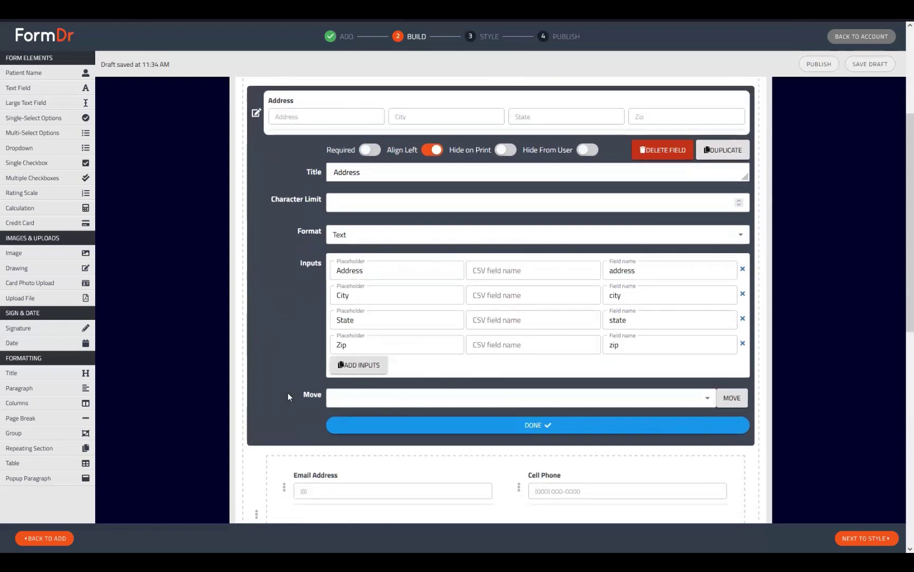
left_click(257, 114)
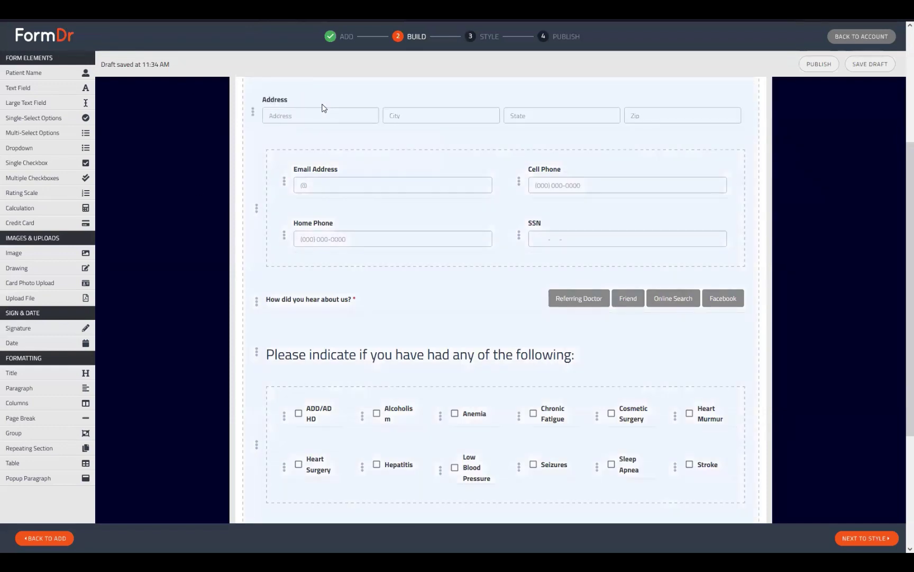
Step: Move the Address field into the contact columns section and back out above it
scroll(357, 163, "up", 3)
left_click_drag(292, 195, 306, 254)
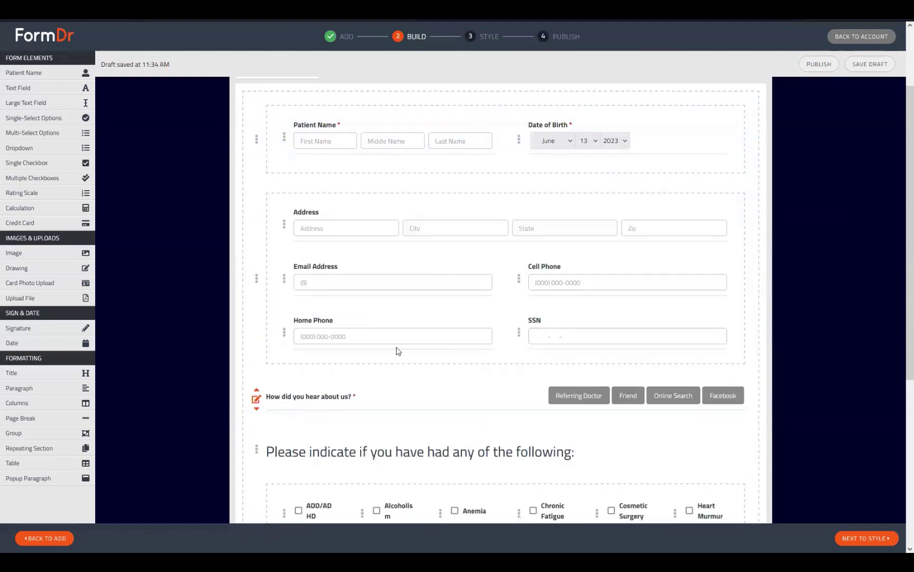
left_click(519, 332)
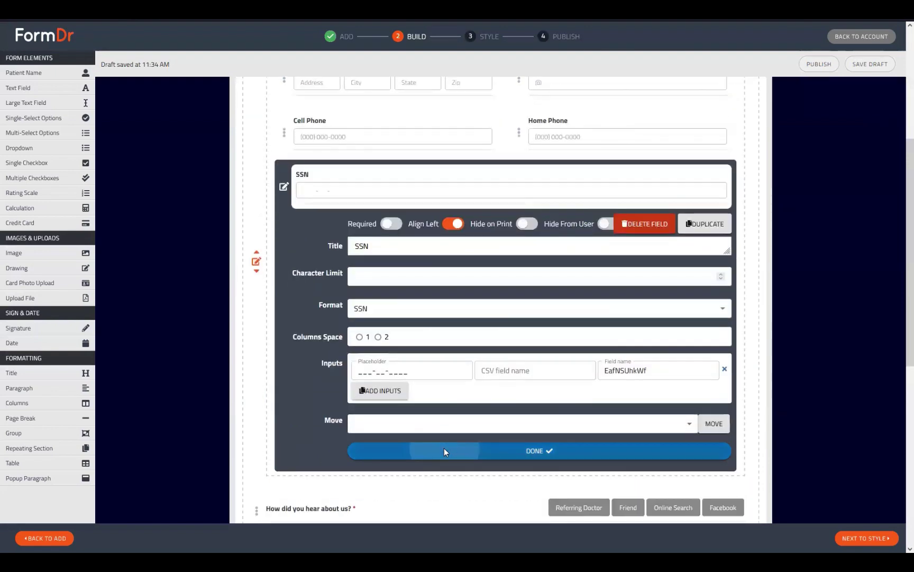
left_click(443, 450)
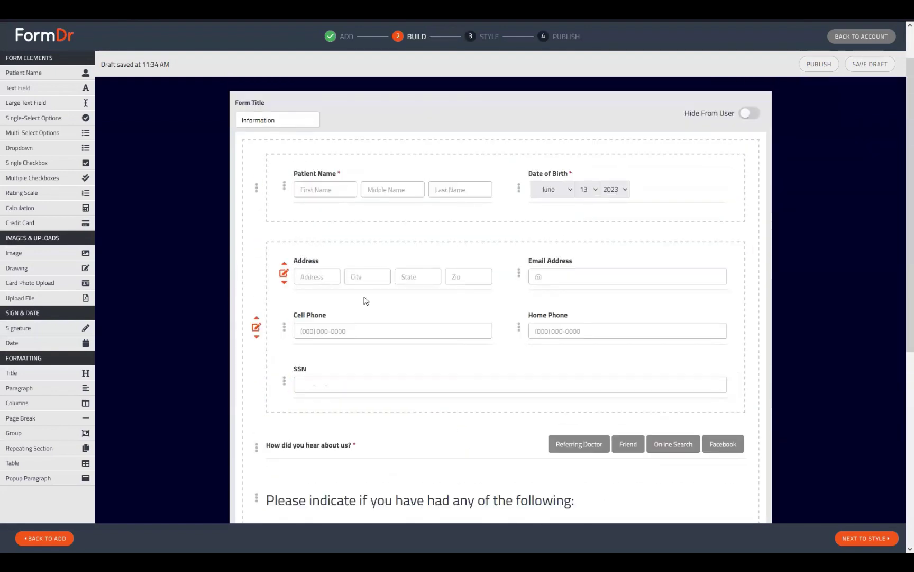
left_click_drag(343, 245, 339, 238)
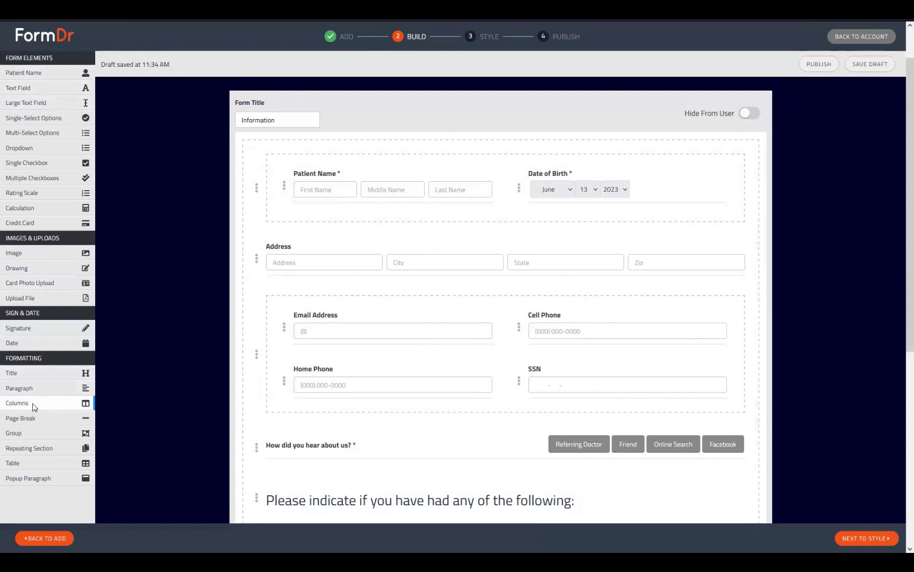
Step: Insert a columns section below the Address field and fill it with four text fields by duplicating one
left_click_drag(32, 403, 304, 290)
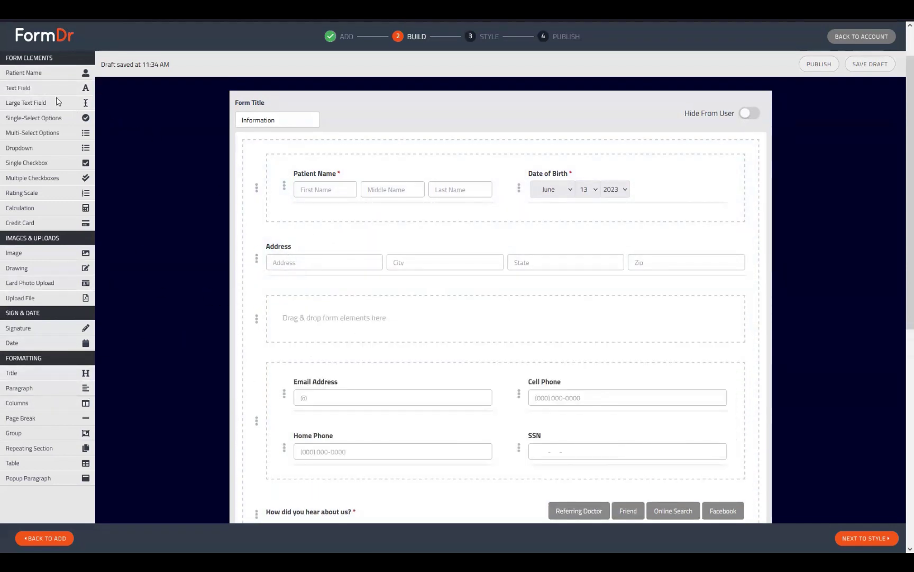
left_click_drag(154, 185, 322, 341)
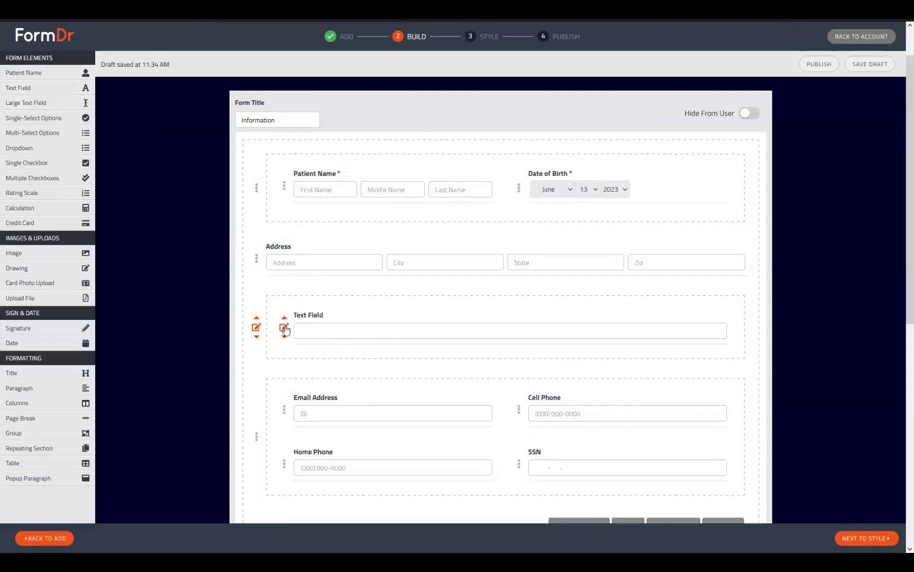
left_click(284, 327)
scroll(477, 318, "down", 1)
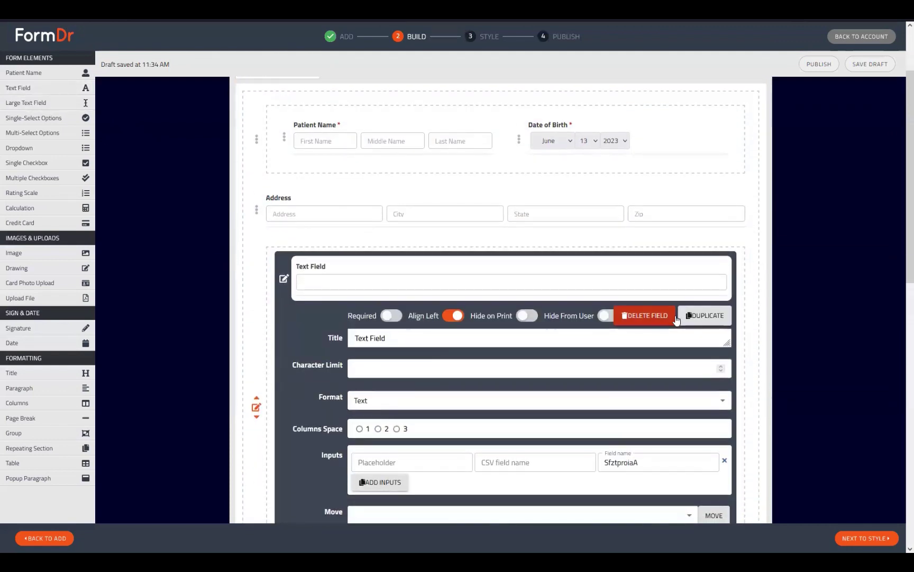
left_click(710, 318)
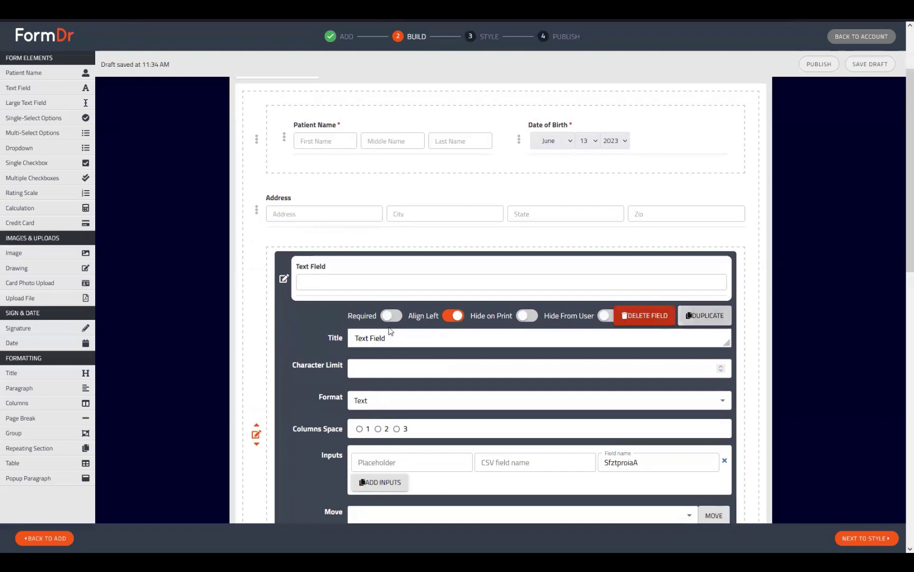
Step: Set the first text field's title and placeholder to "Address" and close its settings
left_click_drag(389, 339, 210, 347)
type("Address")
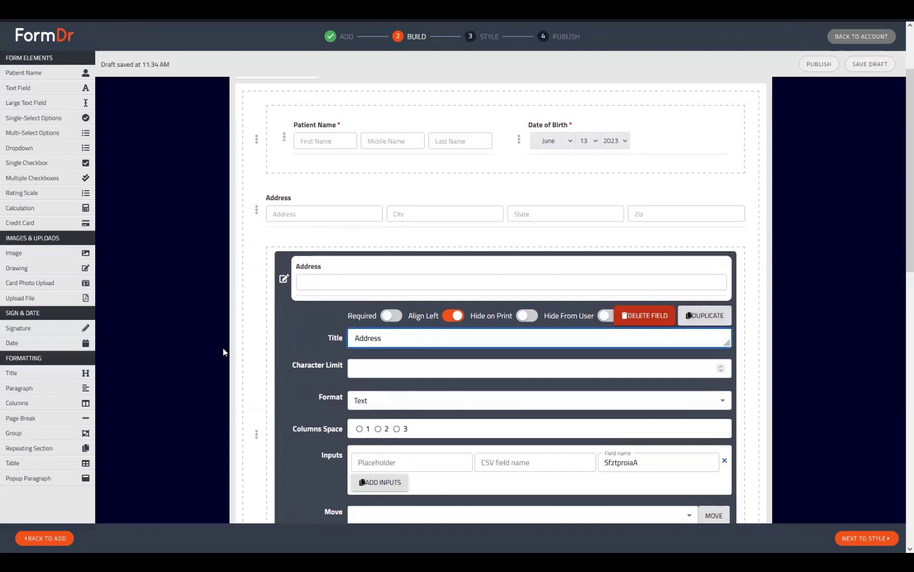
key("ctrl+a")
key("ctrl+c")
left_click(412, 460)
key("ctrl+v")
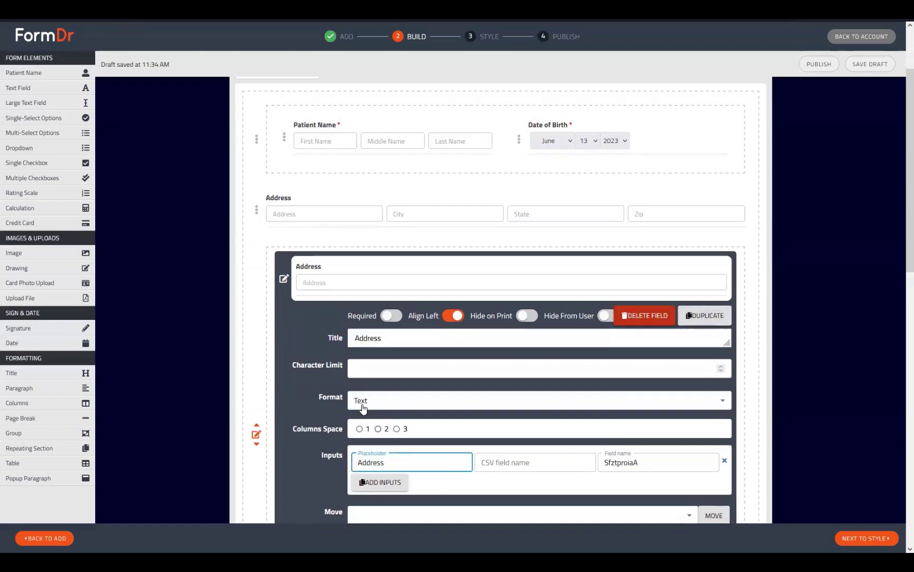
left_click(284, 279)
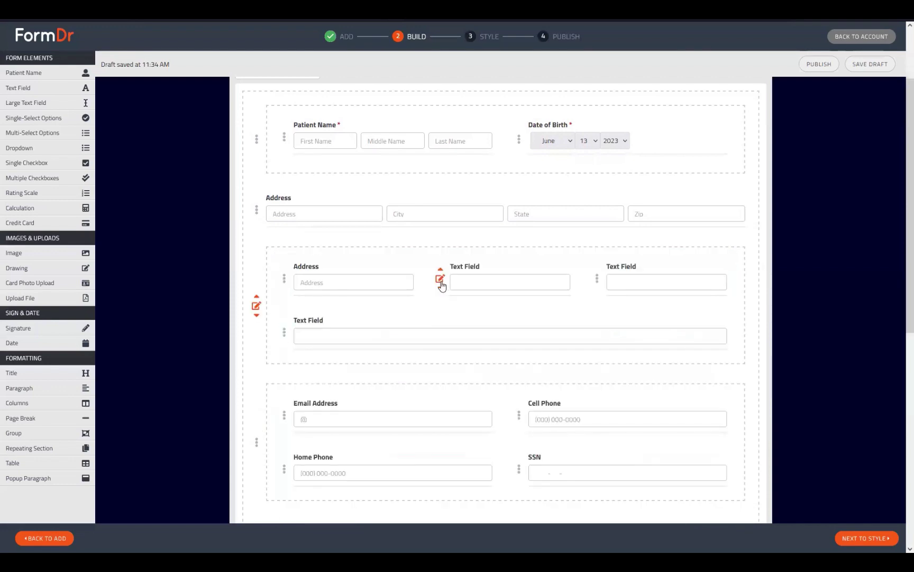
Step: Set the second text field's title and placeholder to "City" and close its settings
left_click(441, 279)
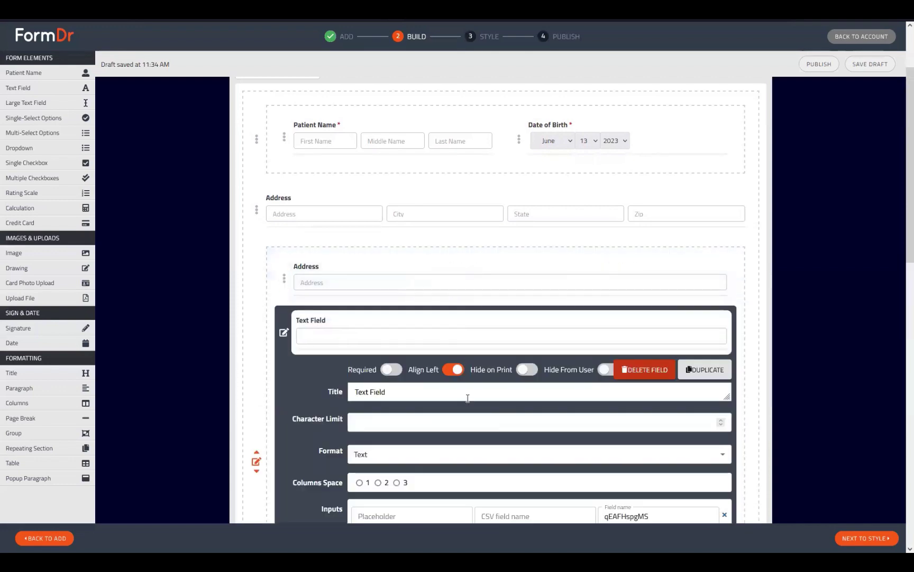
key("ctrl+a")
type("City")
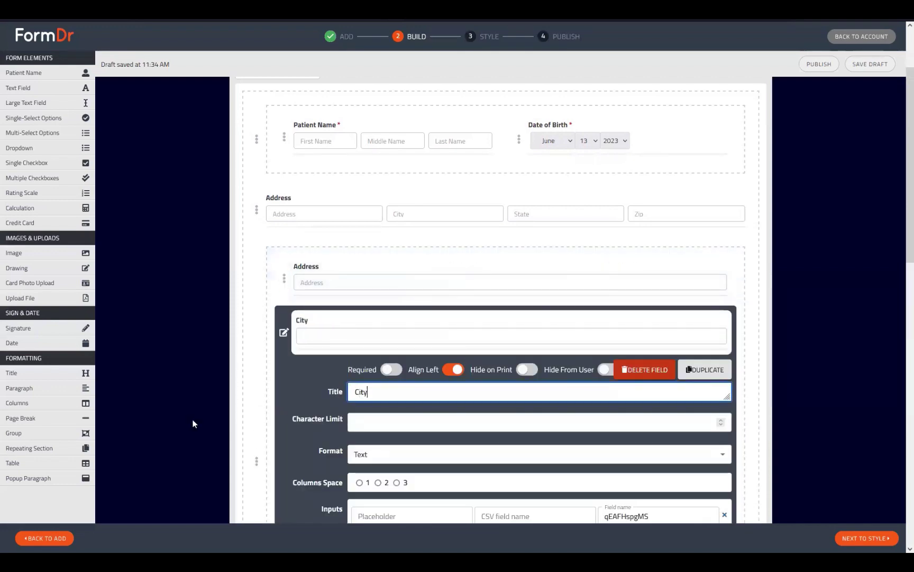
key("ctrl+a")
key("ctrl+c")
left_click(396, 509)
key("ctrl+v")
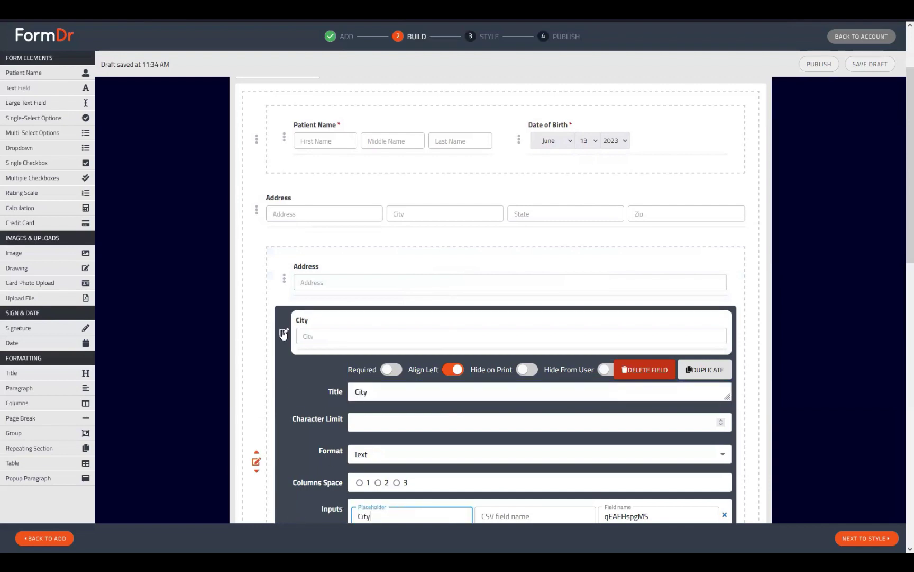
left_click(284, 332)
Step: Set the third text field's title and placeholder to "State"
left_click(601, 281)
scroll(428, 194, "down", 3)
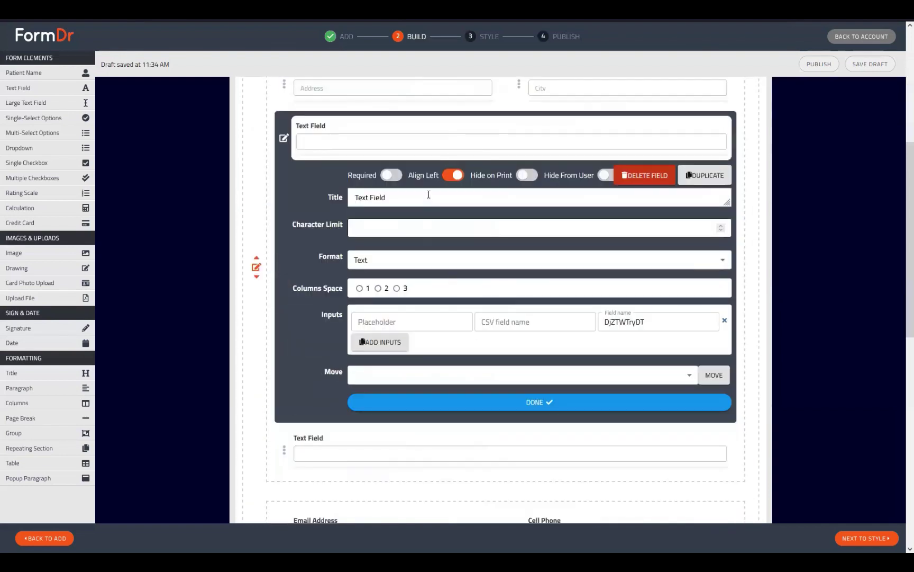
left_click(429, 197)
key("ctrl+a")
type("State")
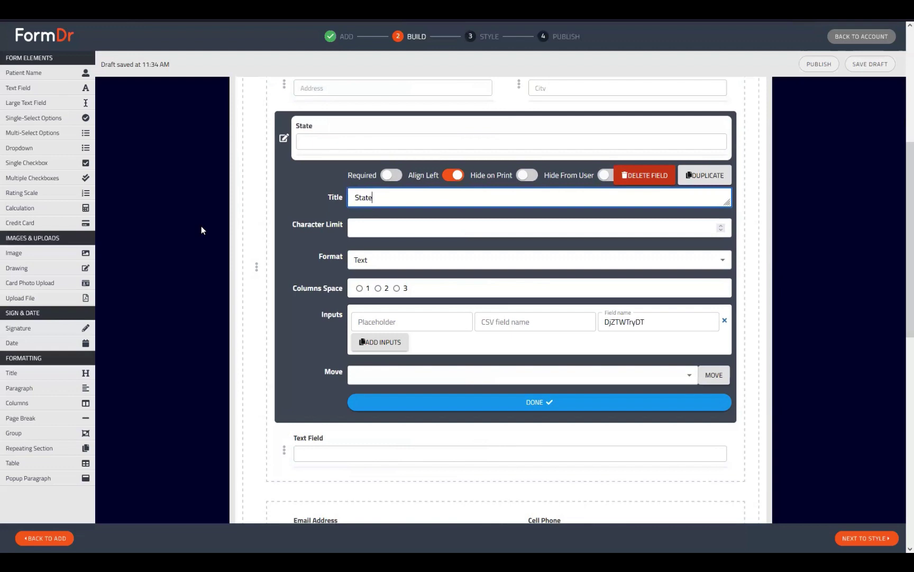
key("ctrl+a")
key("ctrl+c")
left_click(407, 321)
key("ctrl+v")
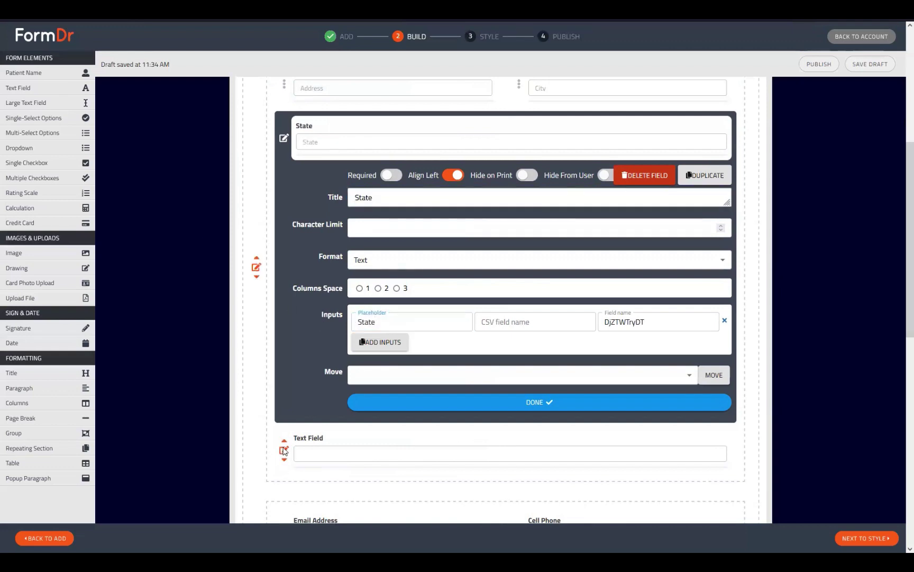
Step: Set the fourth text field's title and placeholder to "Zip" and finish editing it
left_click(284, 450)
key("ctrl+a")
type("Zi")
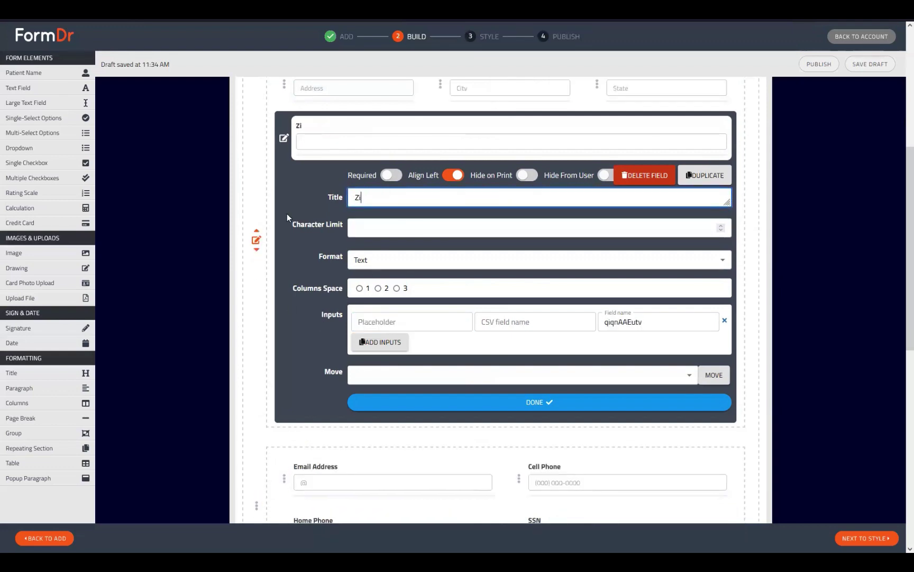
type("p")
key("ctrl+a")
key("ctrl+c")
left_click(415, 322)
key("ctrl+v")
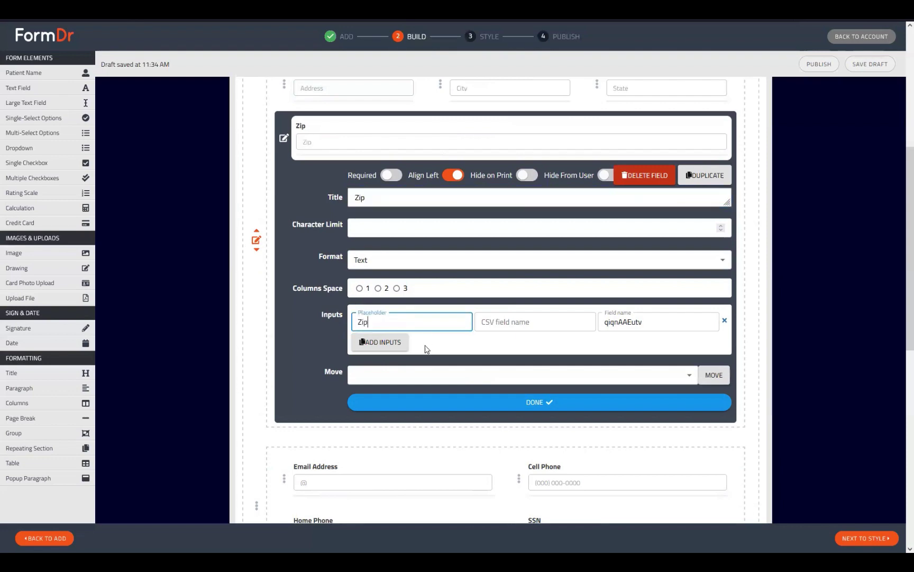
left_click(416, 403)
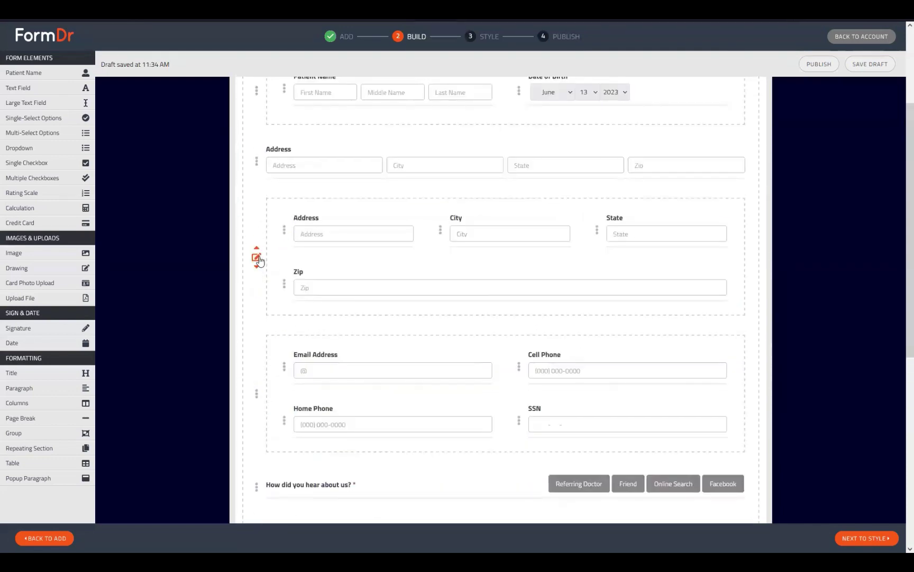
Step: Set the new address columns section to 4 columns, and reopen and close the Zip field to refresh the layout
left_click(258, 259)
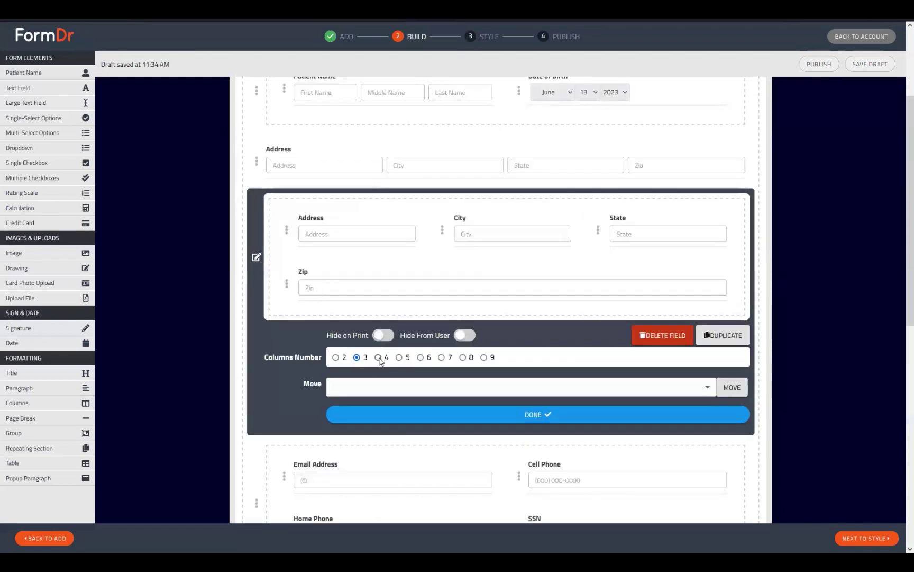
left_click(336, 358)
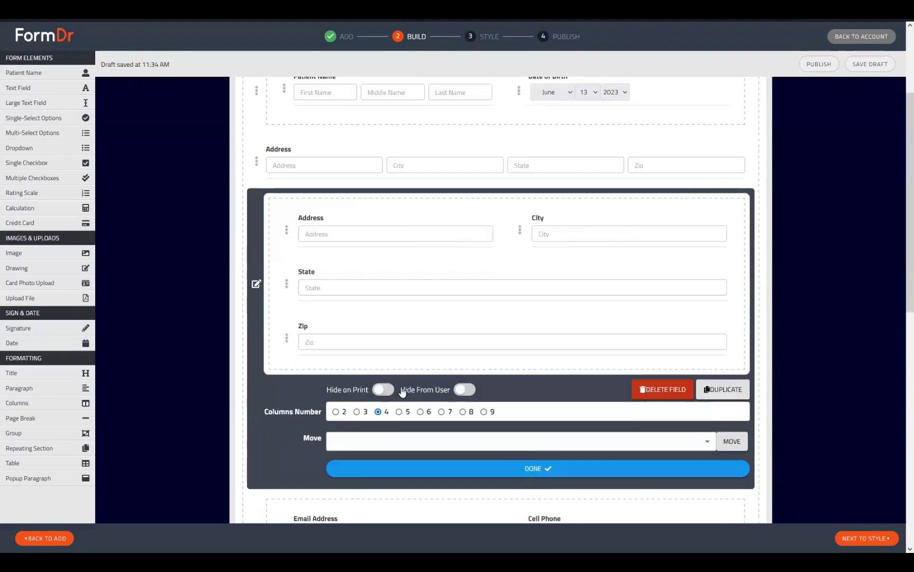
left_click(388, 472)
mouse_move(284, 339)
left_mouse_down()
mouse_move(367, 398)
mouse_move(286, 339)
left_mouse_up()
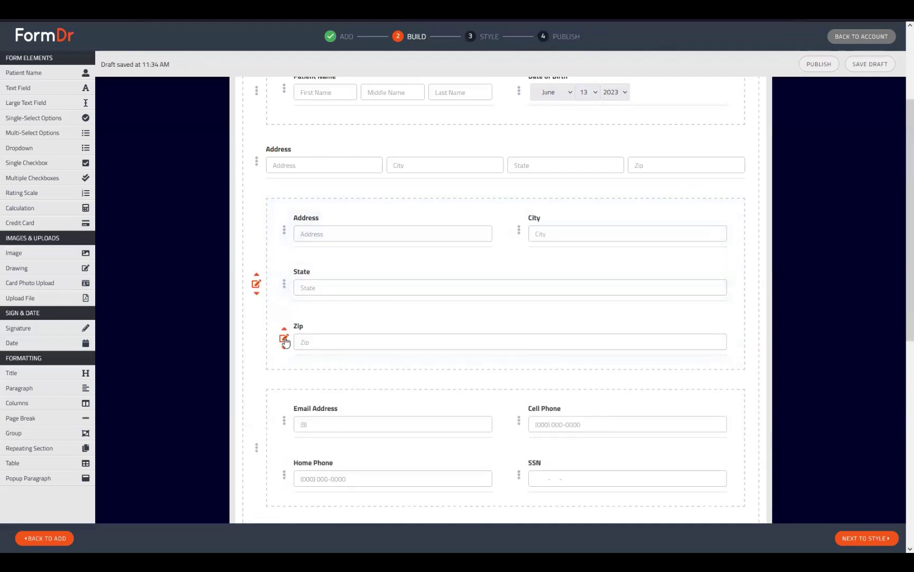
left_click(286, 342)
scroll(469, 396, "down", 2)
left_click(498, 443)
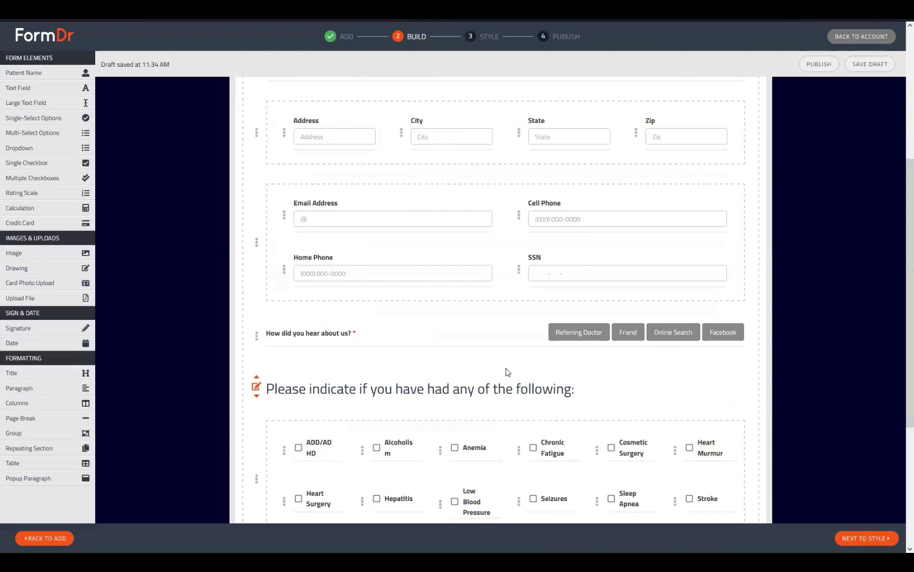
scroll(537, 387, "up", 2)
scroll(553, 370, "up", 2)
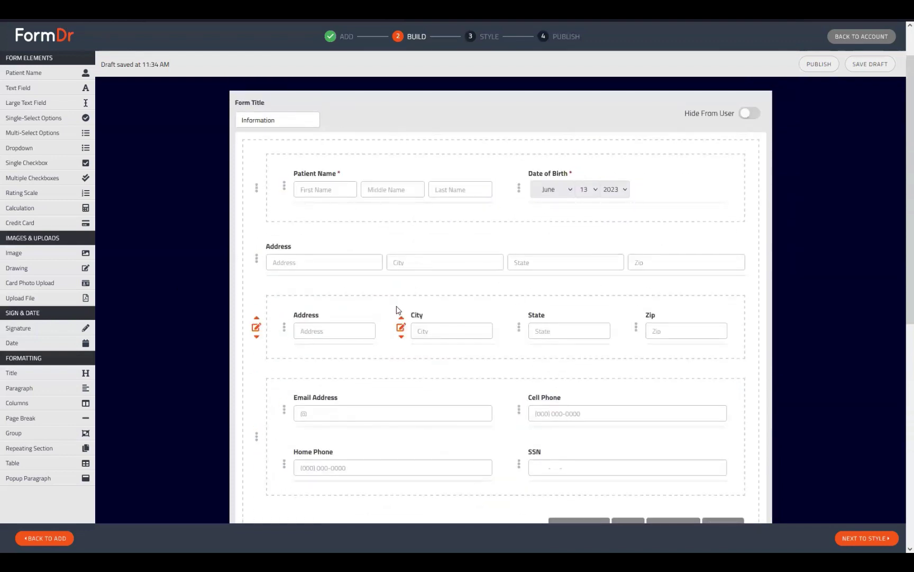
Step: Preview the form in the Style step, return to Build, and reopen and close the Zip field's settings
left_click(851, 539)
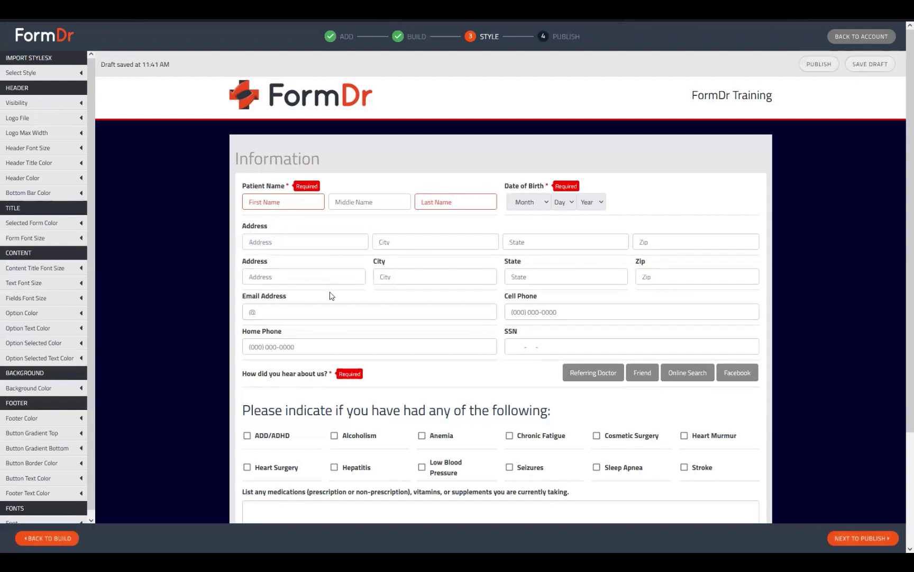
left_click(66, 538)
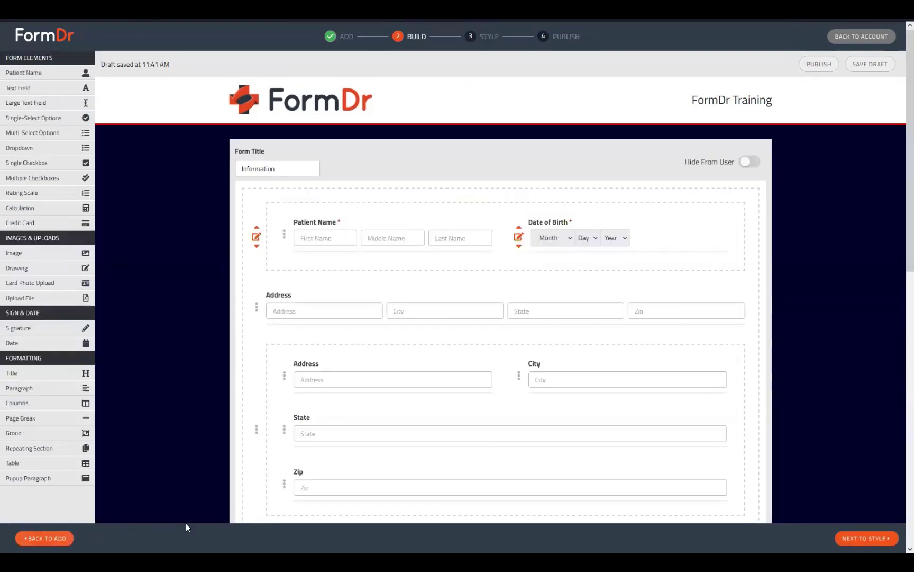
left_click(284, 486)
scroll(529, 370, "down", 6)
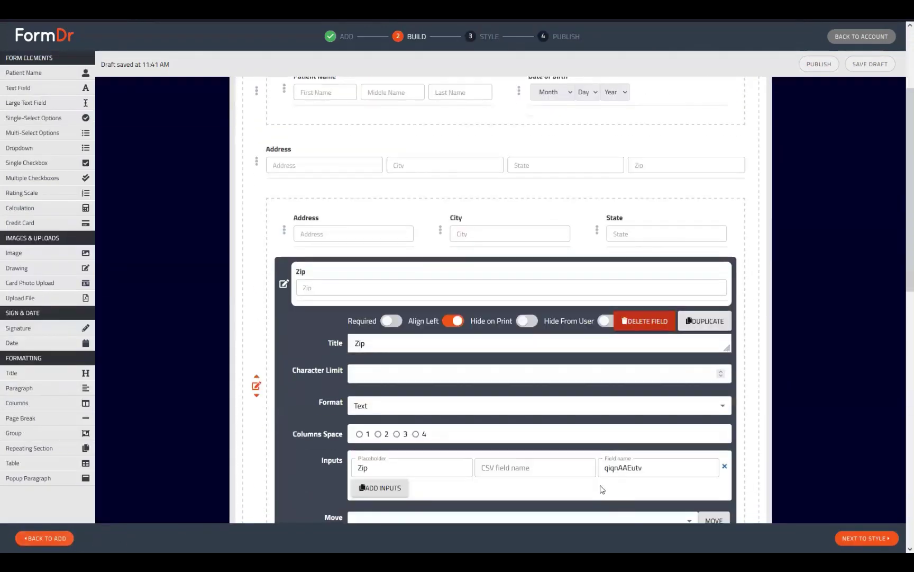
left_click(585, 410)
Step: In the Style preview, test each "How did you hear about us?" option, ending on Friend, and answer Yes to "Are you currently in pain?"
left_click(853, 538)
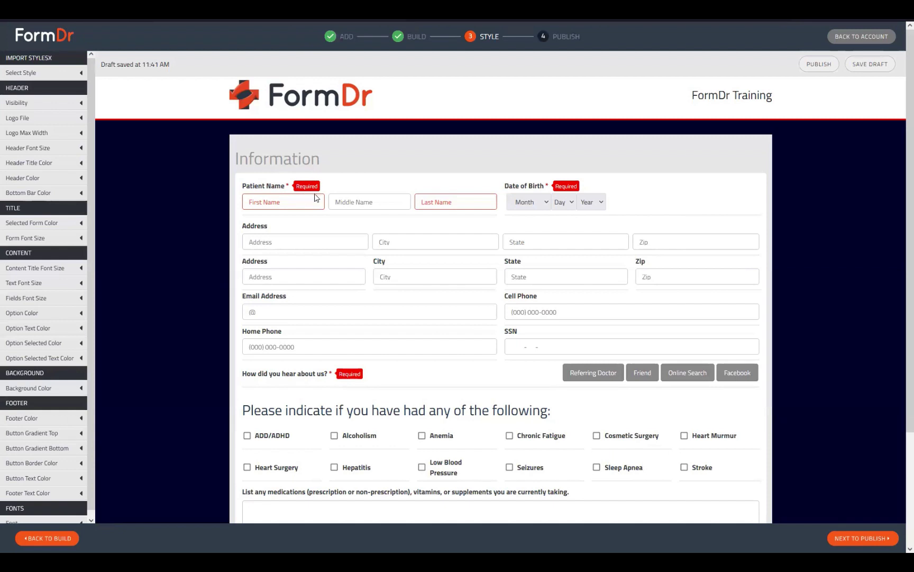
scroll(423, 376, "down", 3)
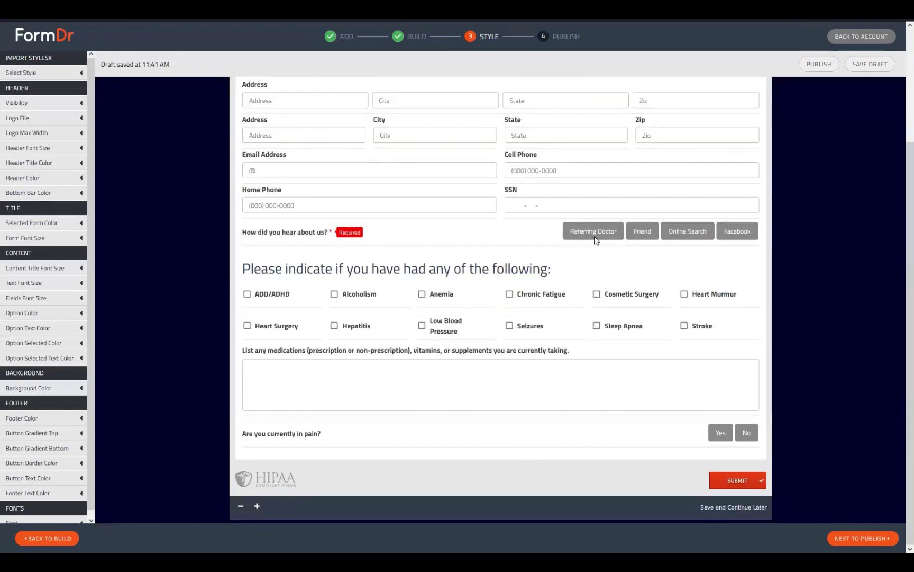
left_click(595, 238)
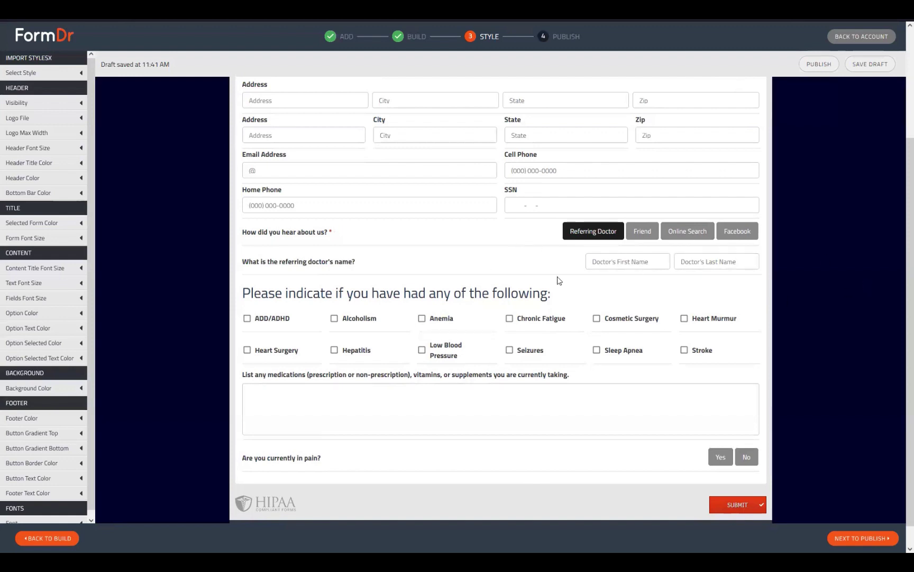
left_click(649, 231)
left_click(692, 237)
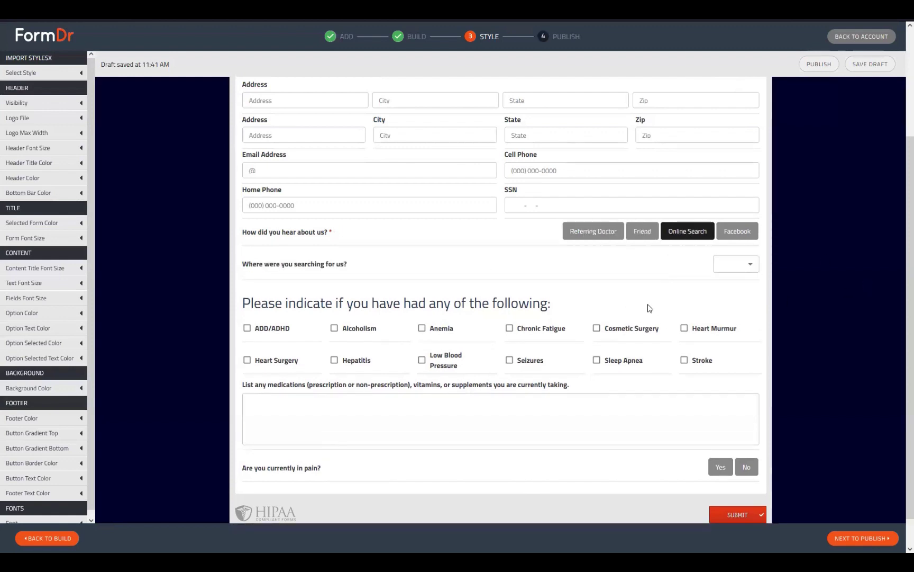
left_click(731, 233)
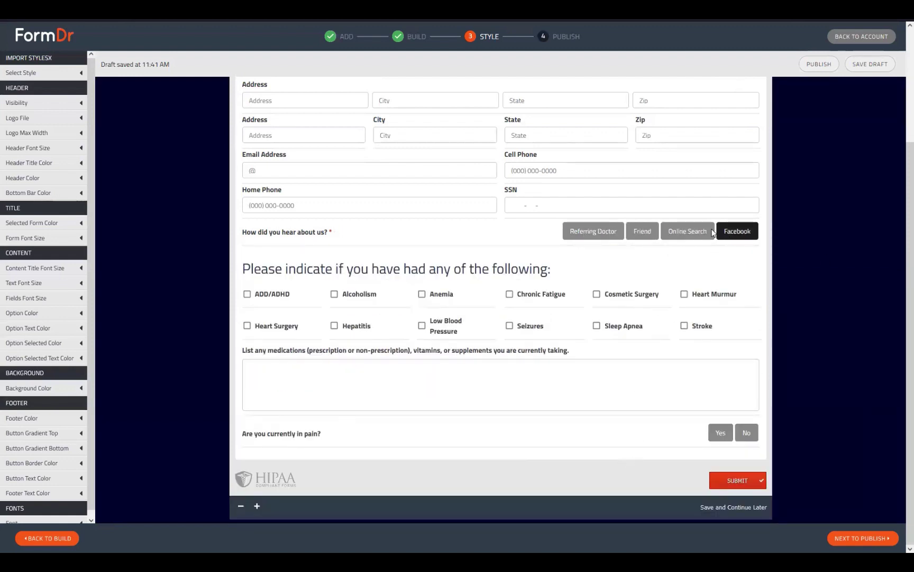
left_click(683, 235)
left_click(650, 236)
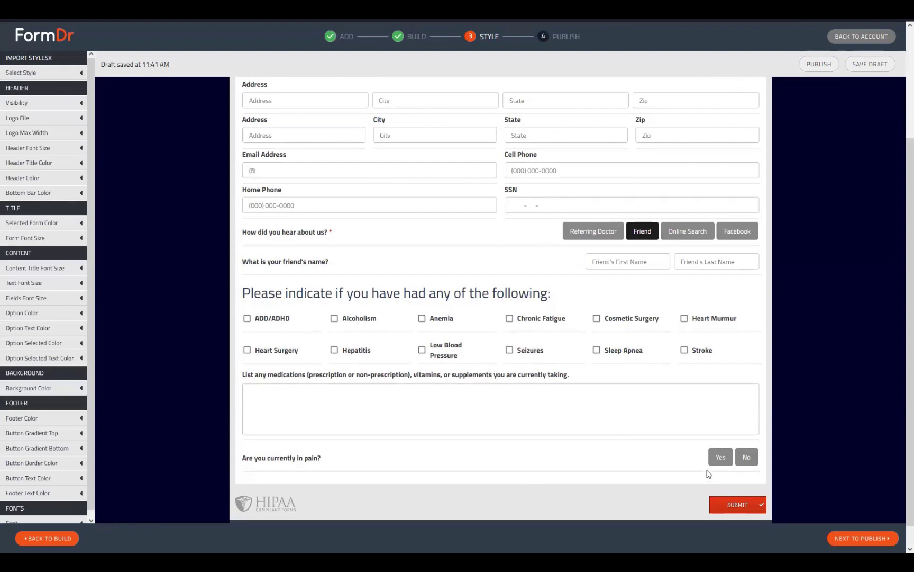
left_click(724, 457)
scroll(721, 445, "down", 1)
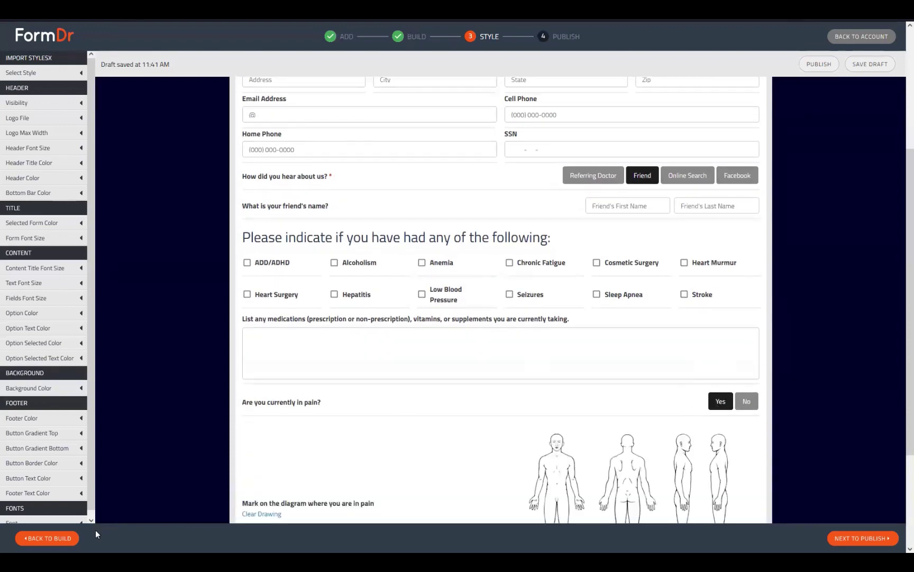
Step: Return to the Build step and refresh the address columns layout by opening and closing the Zip field's settings
left_click(48, 538)
scroll(254, 370, "down", 3)
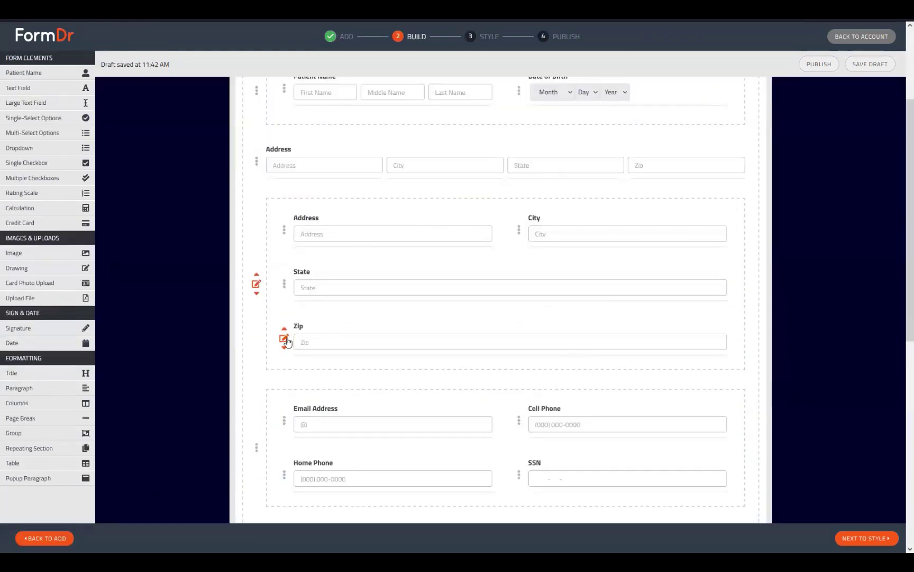
left_click(285, 339)
scroll(480, 336, "down", 5)
left_click(479, 303)
scroll(567, 372, "up", 3)
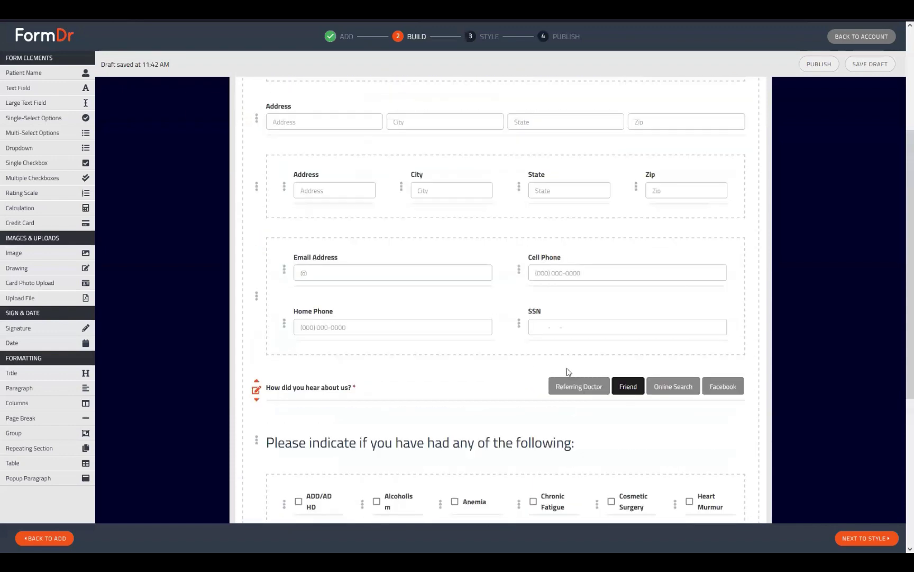
Step: Open the settings of the "How did you hear about us?" question and turn on Align Left, toggling it to compare both layouts
scroll(567, 372, "down", 6)
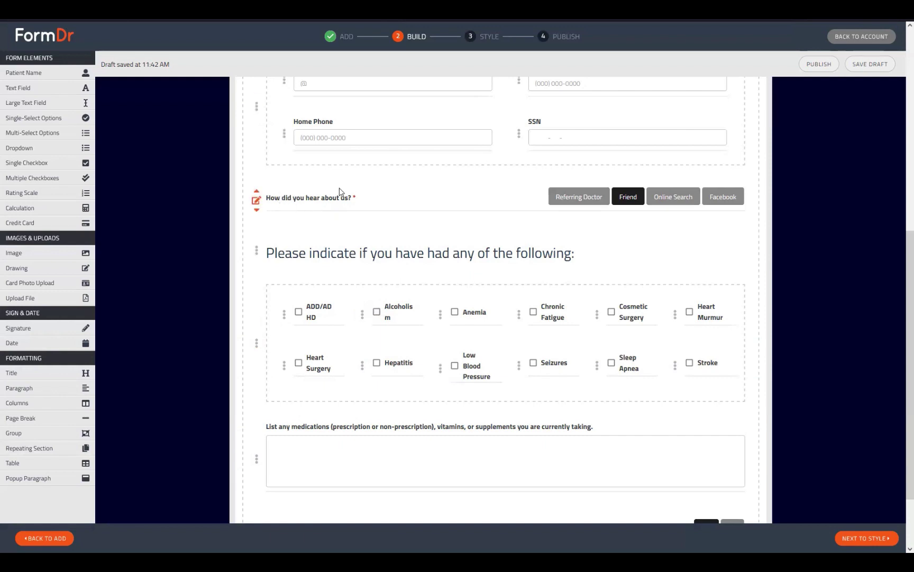
left_click(256, 202)
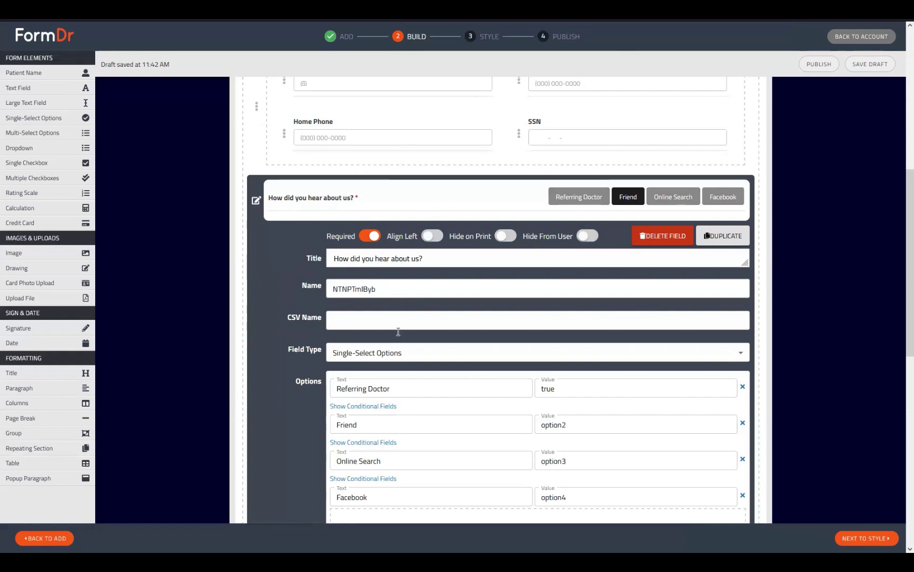
left_click(432, 235)
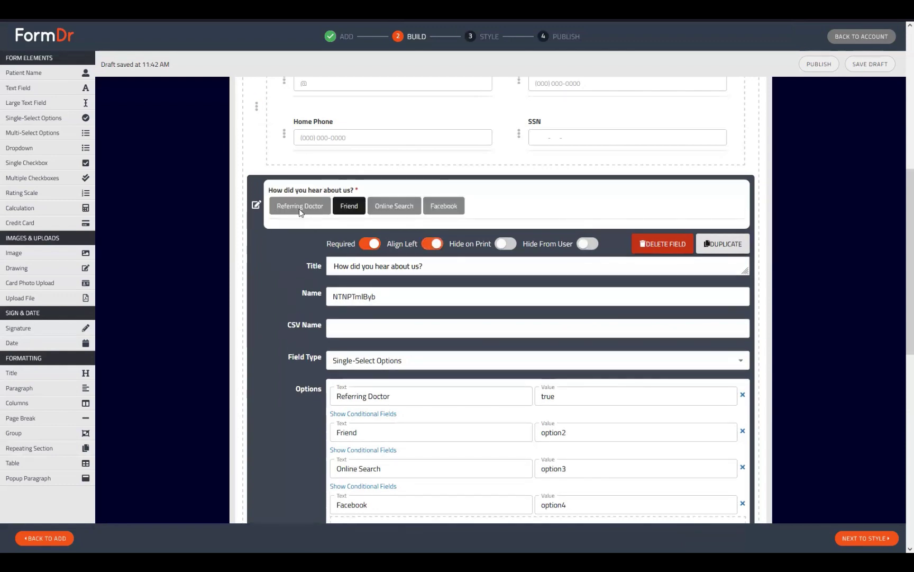
left_click(428, 245)
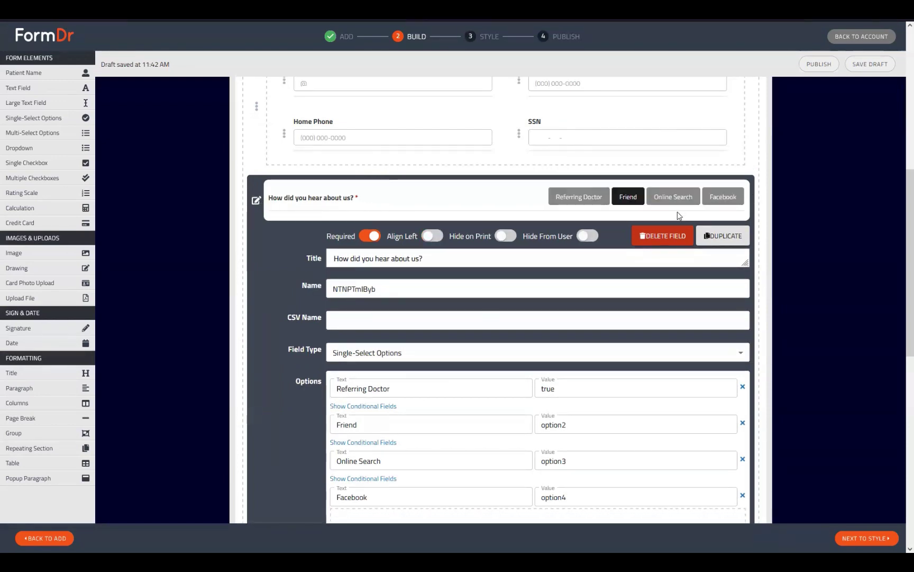
left_click(430, 237)
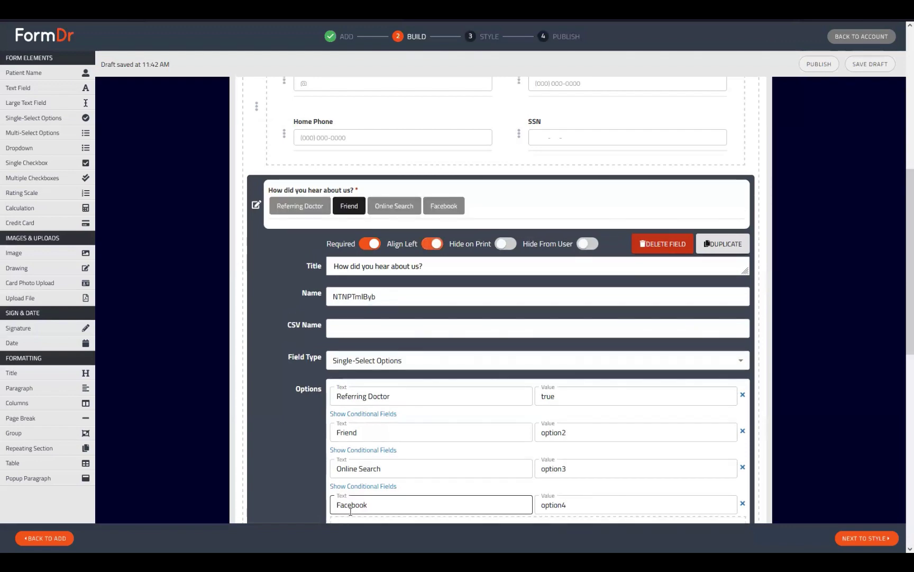
Step: Compare the question's left-aligned layout with the fields above, closing and reopening its settings to reach the options list
scroll(353, 460, "up", 5)
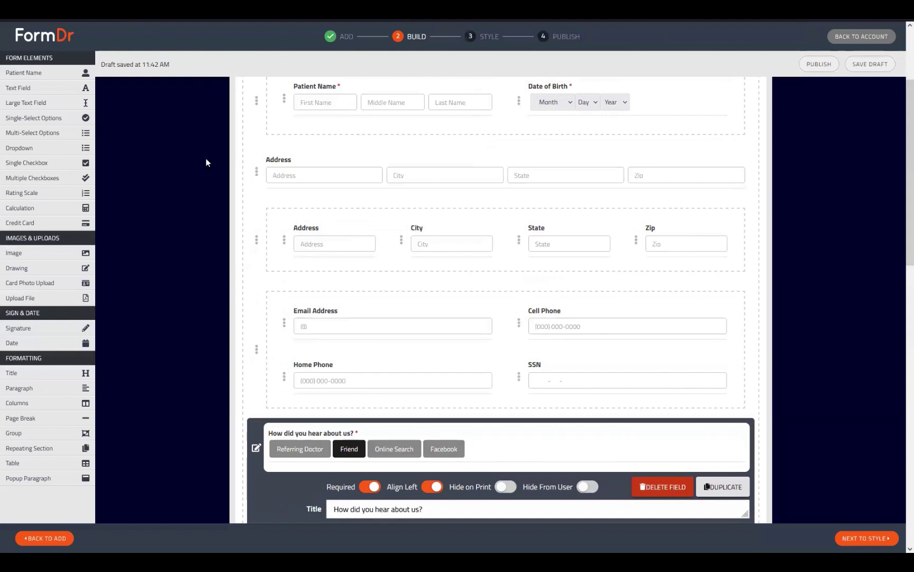
scroll(548, 328, "down", 4)
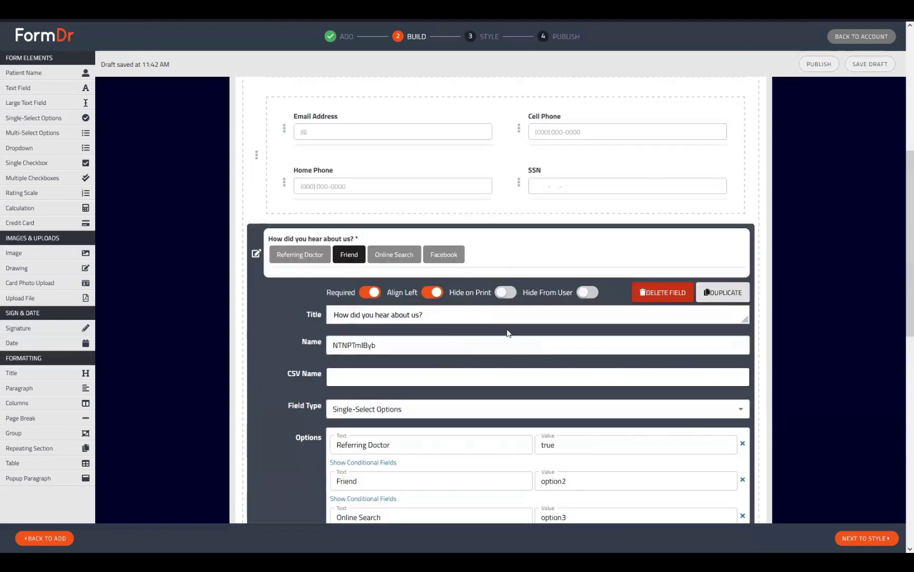
scroll(411, 270, "down", 4)
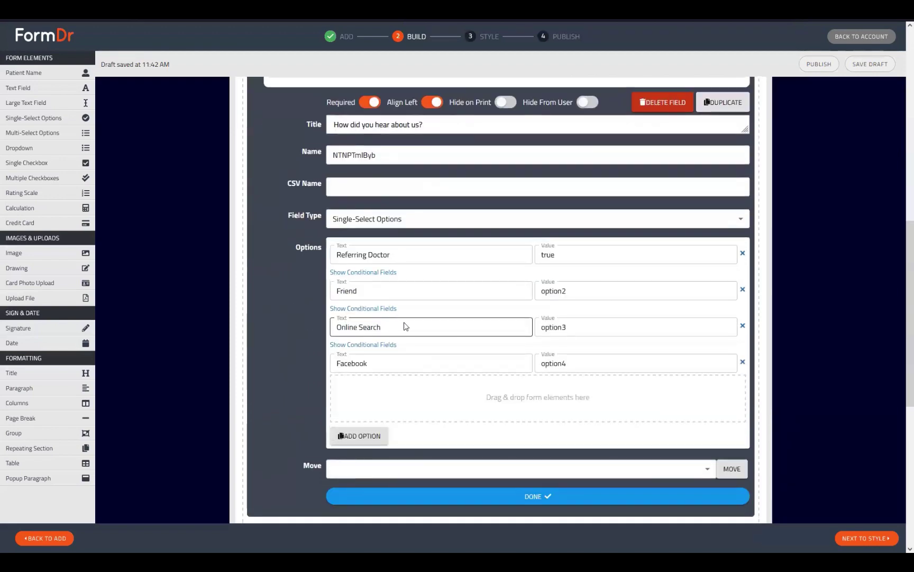
scroll(402, 325, "up", 2)
left_click(257, 156)
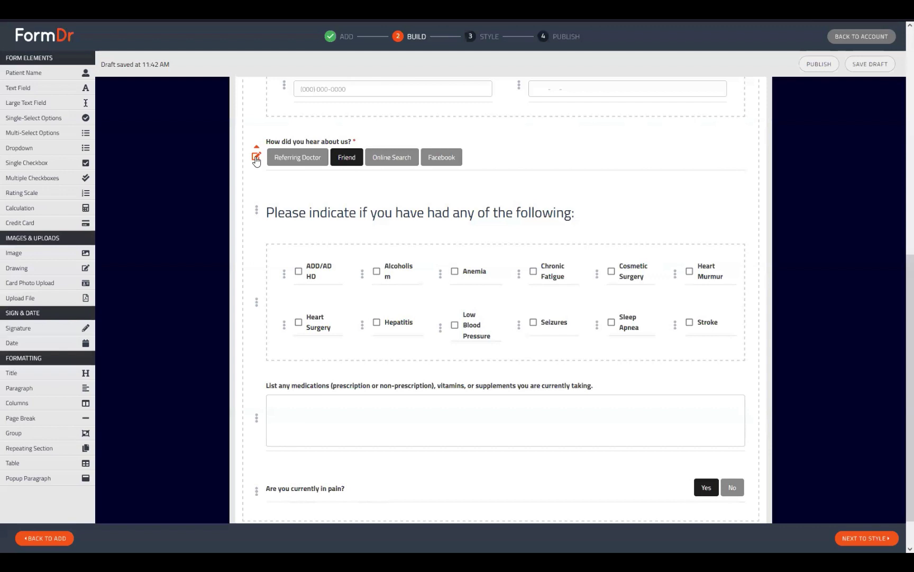
left_click(257, 157)
scroll(231, 365, "down", 2)
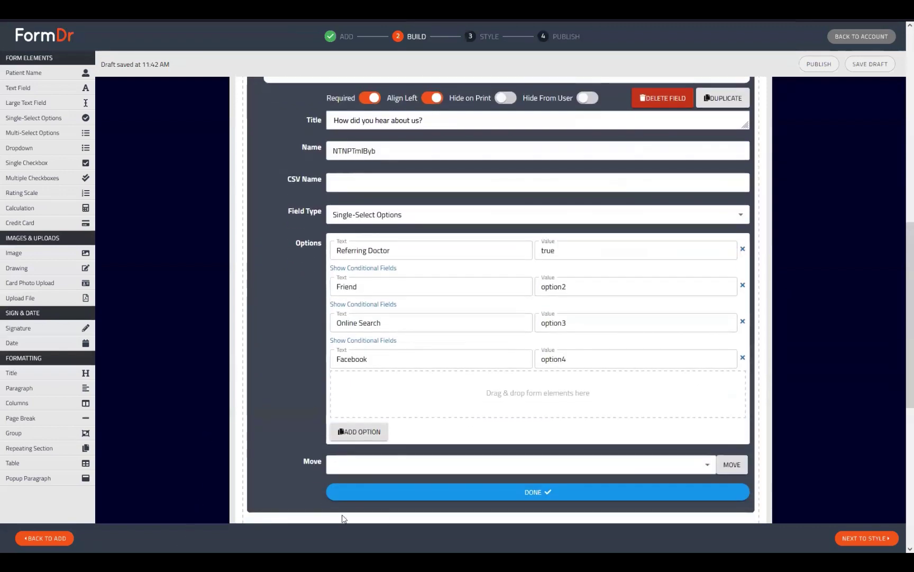
double_click(412, 361)
left_click(417, 361)
left_click_drag(416, 361, 318, 362)
left_click(584, 383)
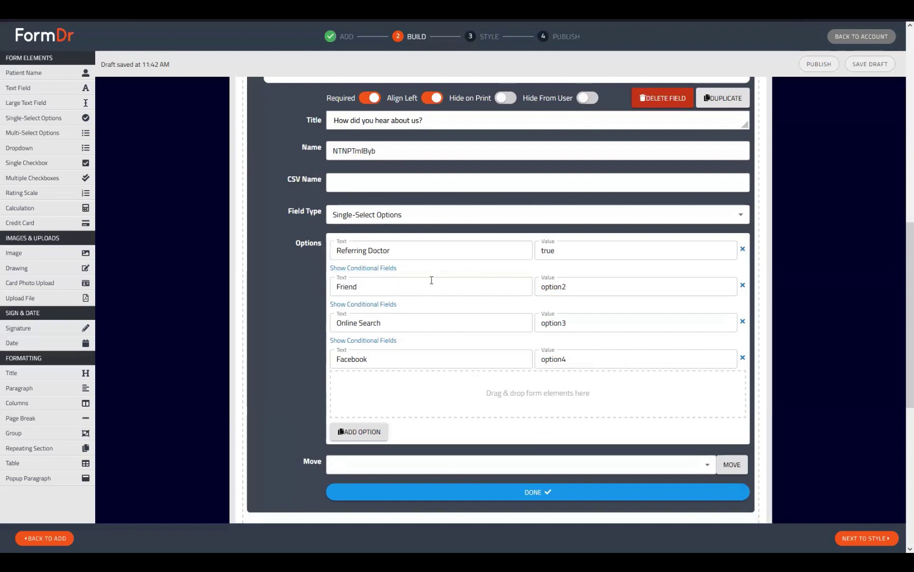
Step: Left-align the "What is the referring doctor's name?" conditional field under the Referring Doctor option, and hide that option's conditional fields
left_click(366, 268)
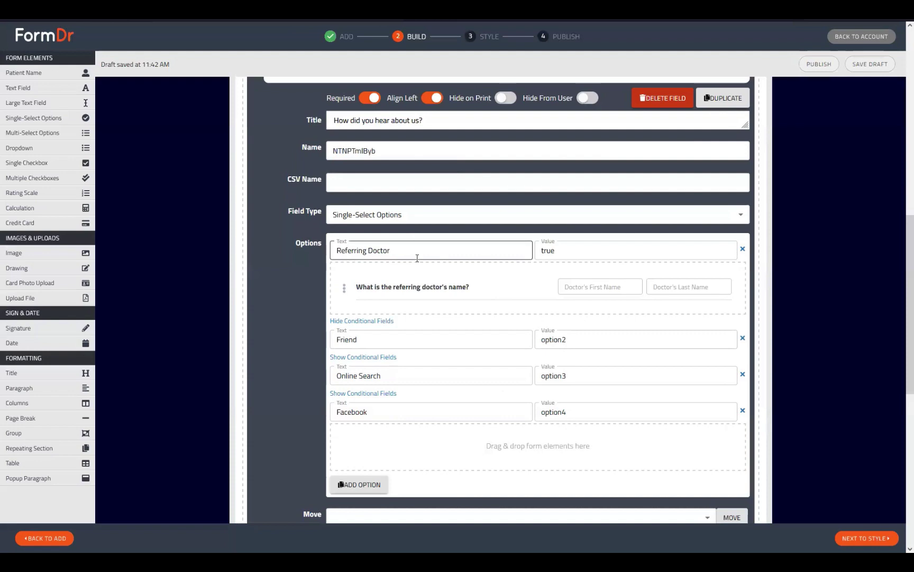
left_click(358, 321)
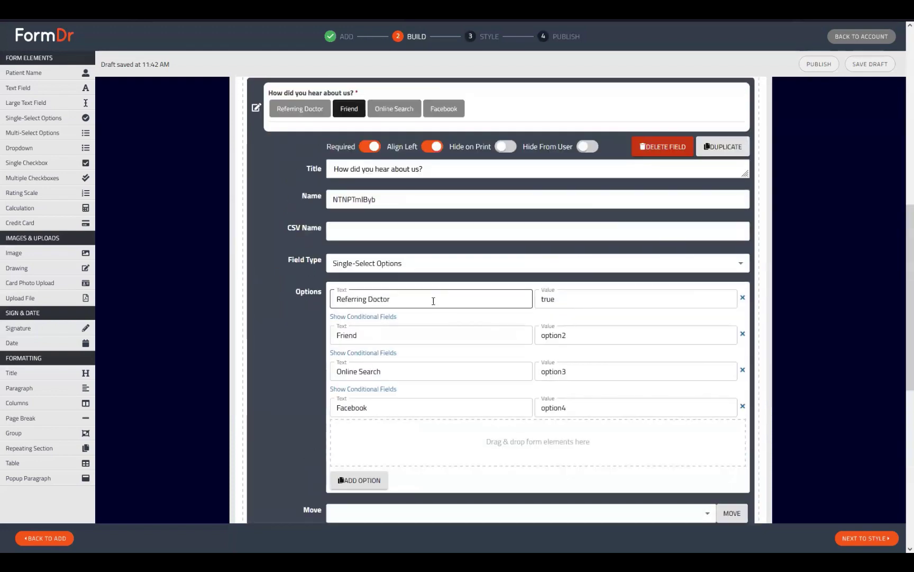
left_click(377, 316)
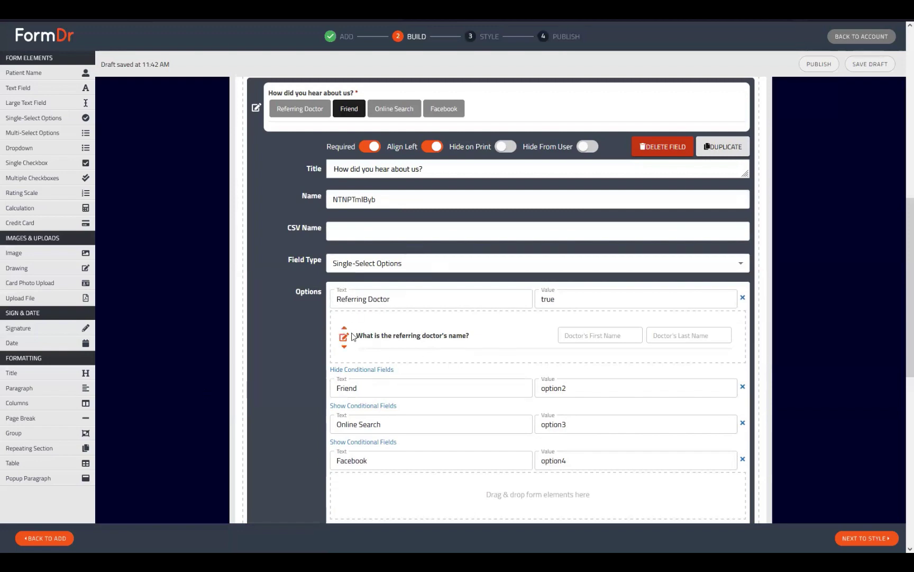
left_click(344, 336)
scroll(457, 324, "down", 1)
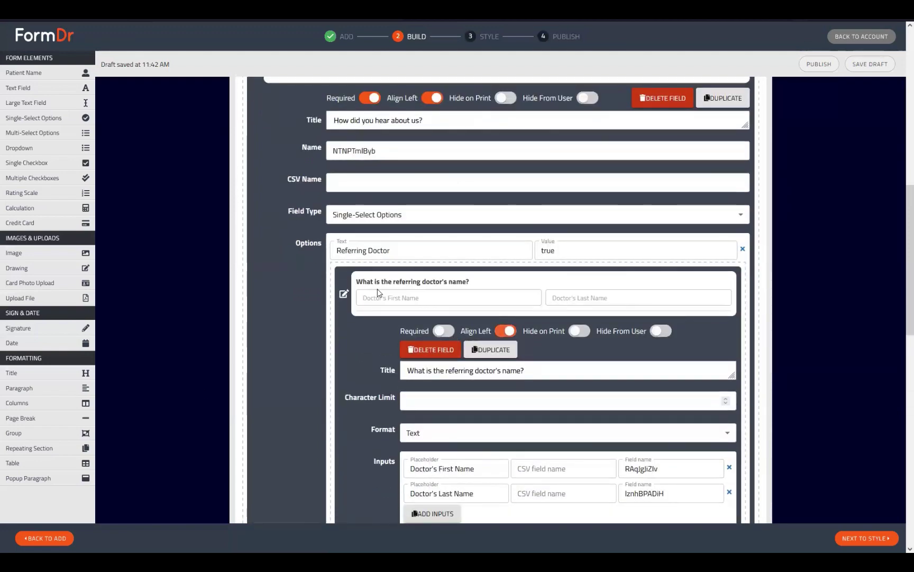
left_click(344, 294)
left_click(363, 368)
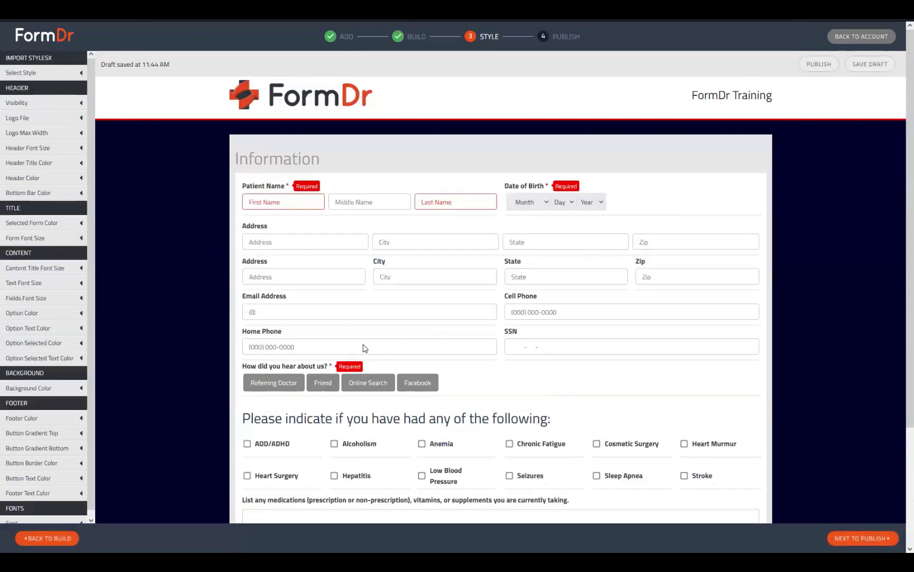
Step: In the Style preview, compare the alignment of the conditional name fields for the Referring Doctor and Friend options
scroll(363, 348, "down", 2)
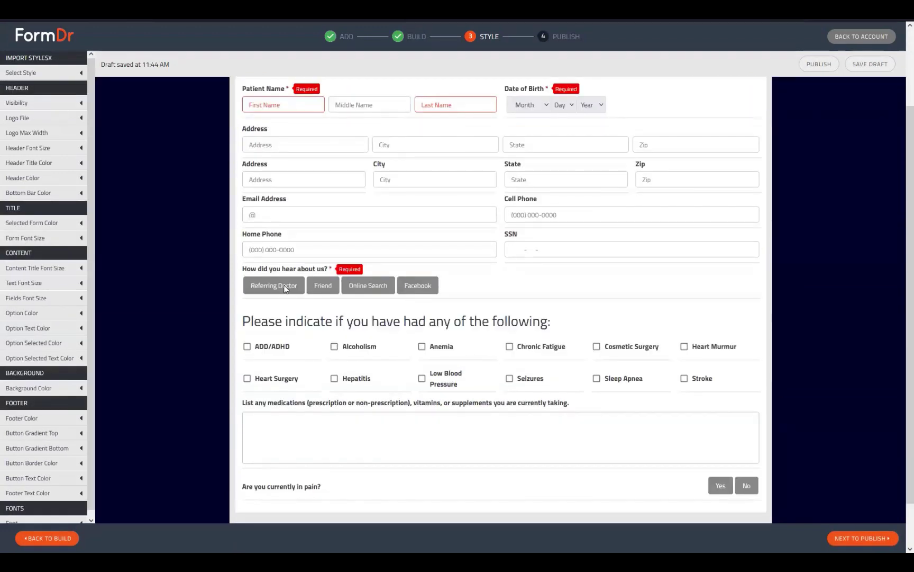
left_click(282, 286)
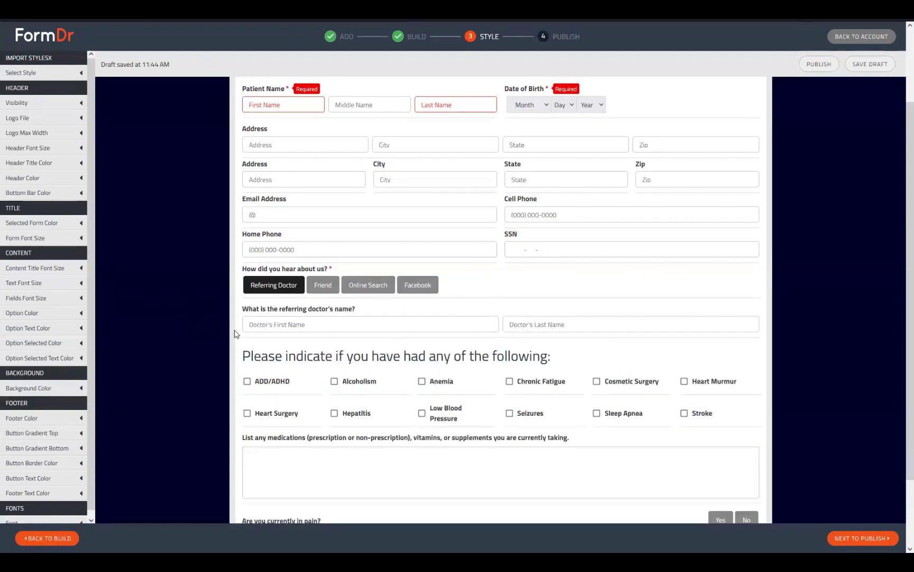
left_click(259, 325)
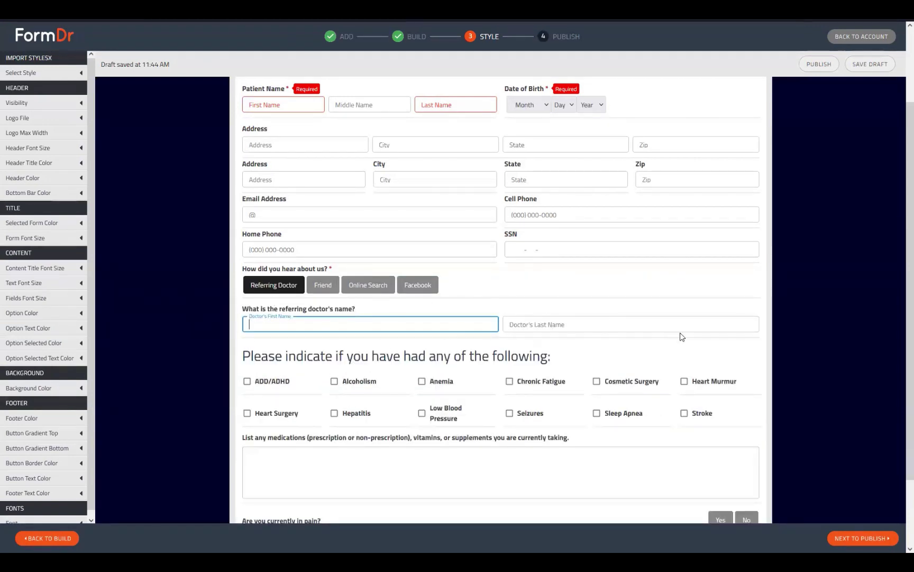
left_click(329, 289)
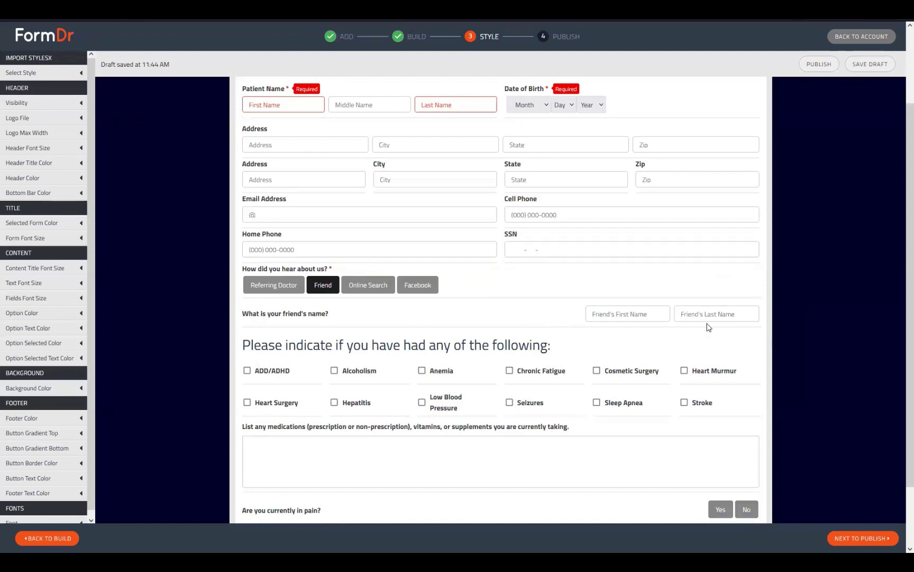
left_click(257, 292)
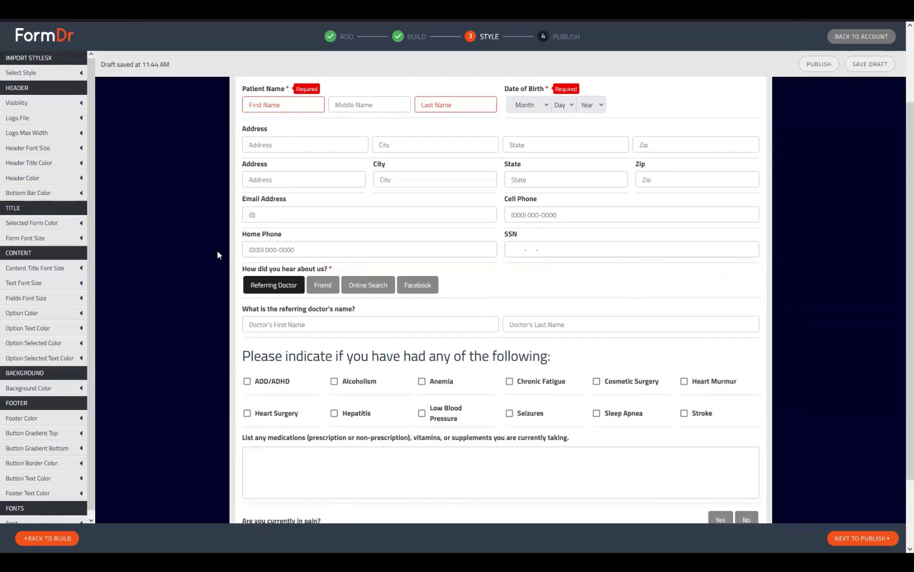
left_click(323, 289)
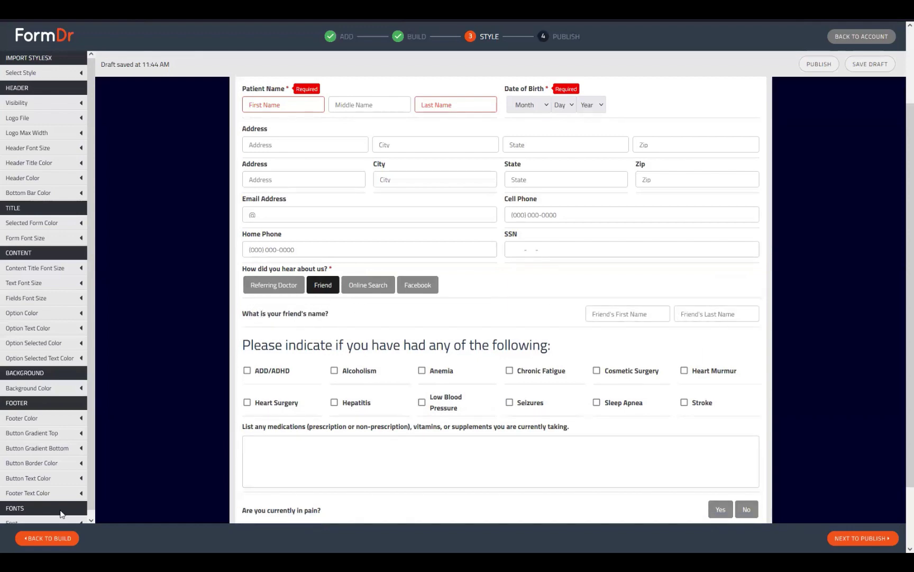
Step: Return to the Build step and left-align the "What is your friend's name?" conditional field under the Friend option
left_click(49, 538)
scroll(339, 384, "down", 10)
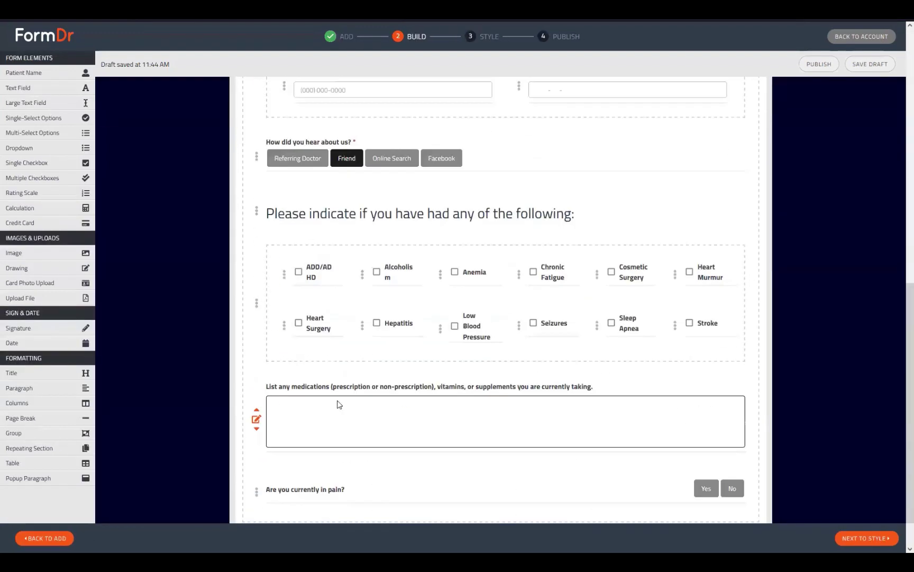
left_click(257, 158)
left_click(369, 257)
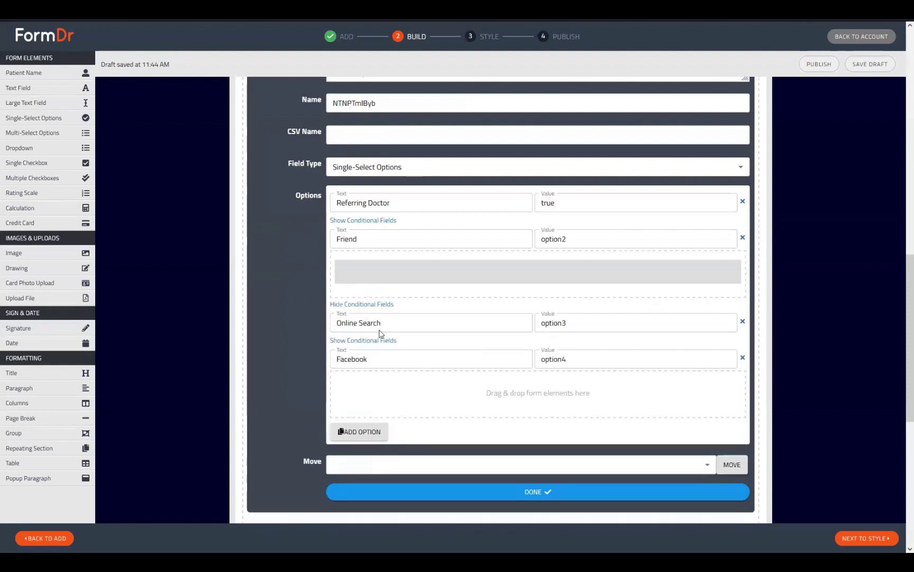
left_click(366, 293)
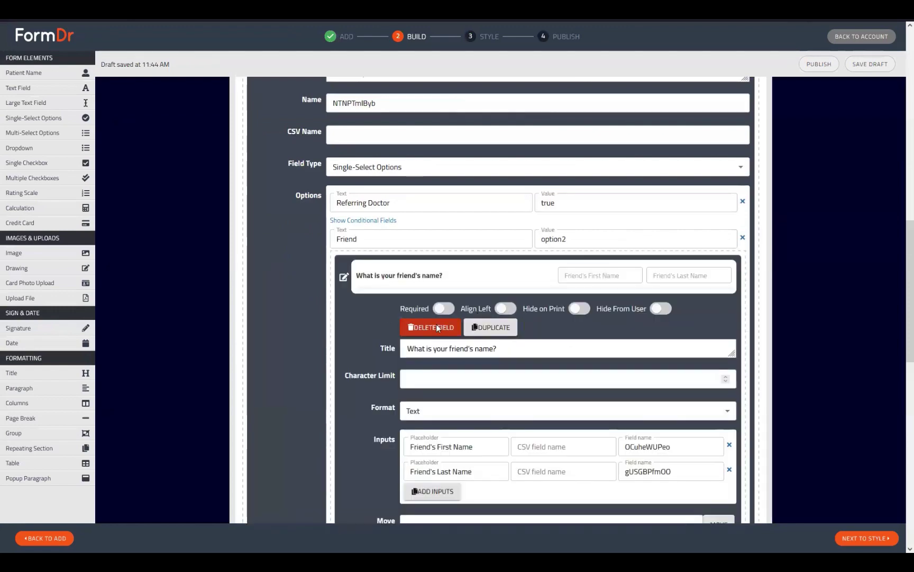
left_click(345, 284)
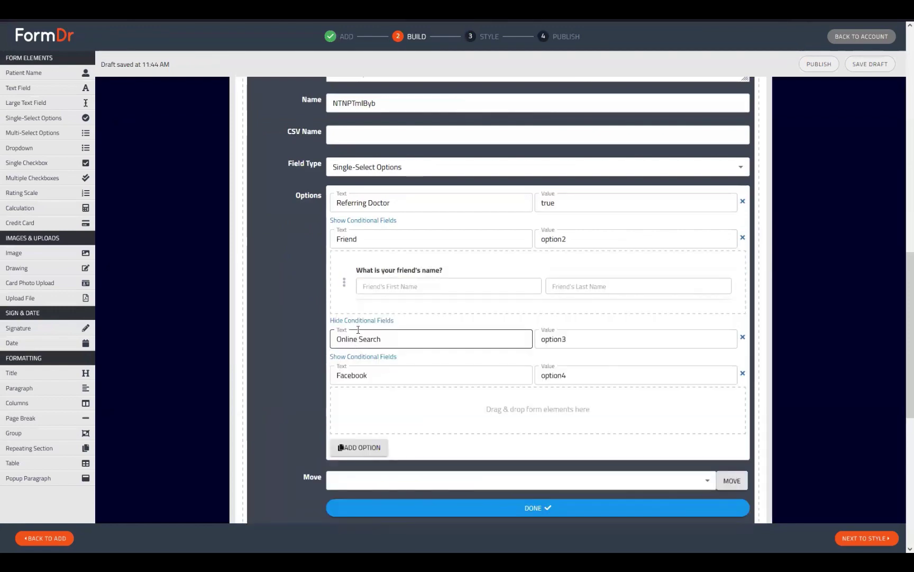
Step: Left-align the "Where were you searching for us?" conditional field under the Online Search option, and close the question's settings
left_click(364, 358)
scroll(364, 328, "down", 2)
left_click(345, 285)
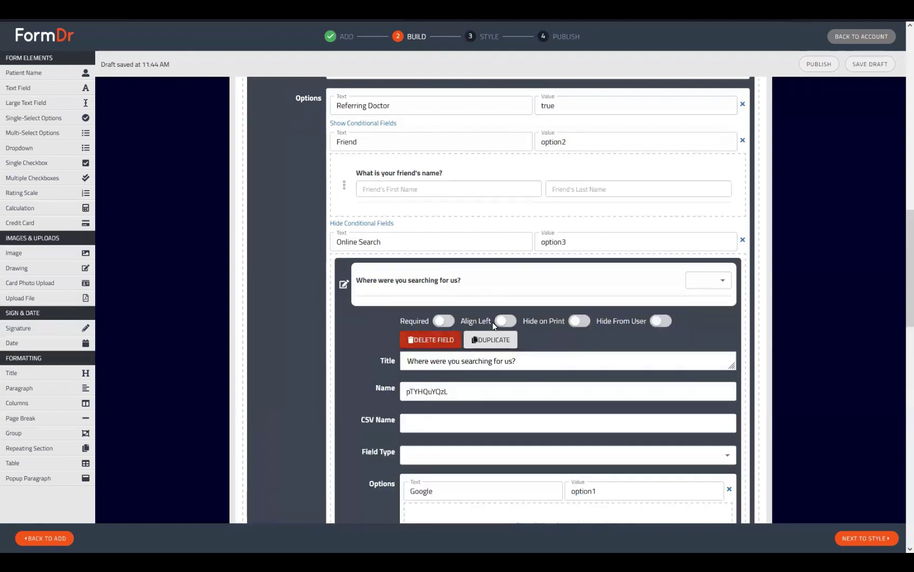
left_click(344, 288)
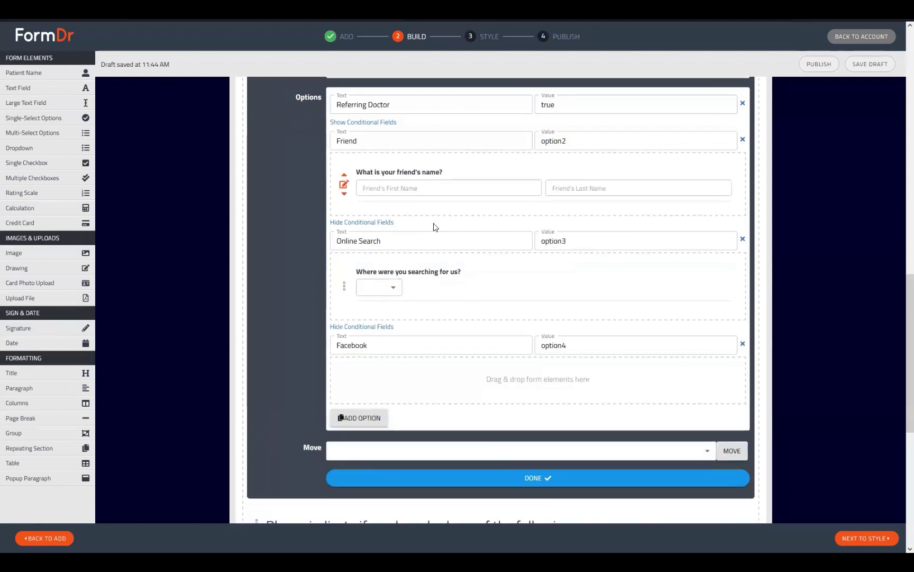
scroll(476, 318, "down", 2)
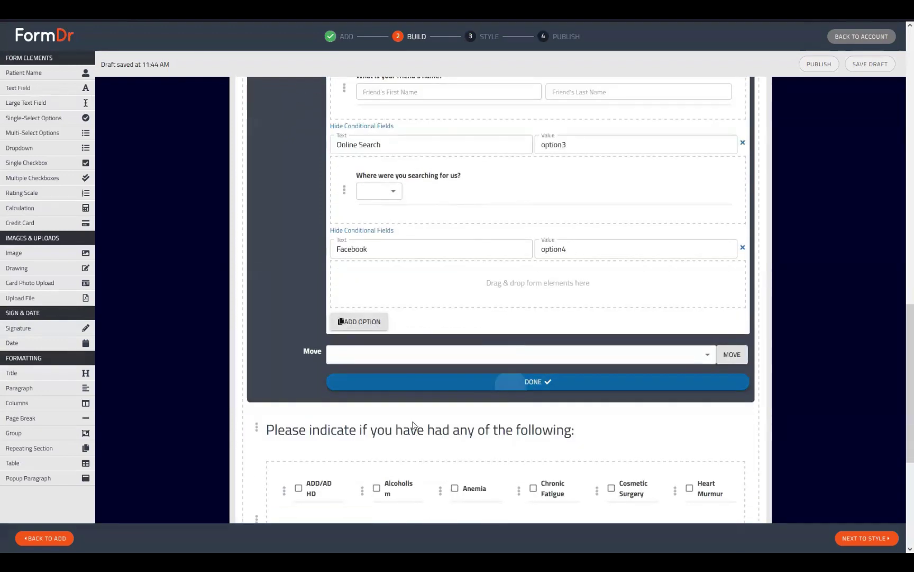
left_click(511, 383)
Step: Preview the form in the Style step and check the conditional fields for Referring Doctor, Friend and Online Search, ending on Referring Doctor
scroll(436, 302, "up", 5)
scroll(432, 339, "down", 2)
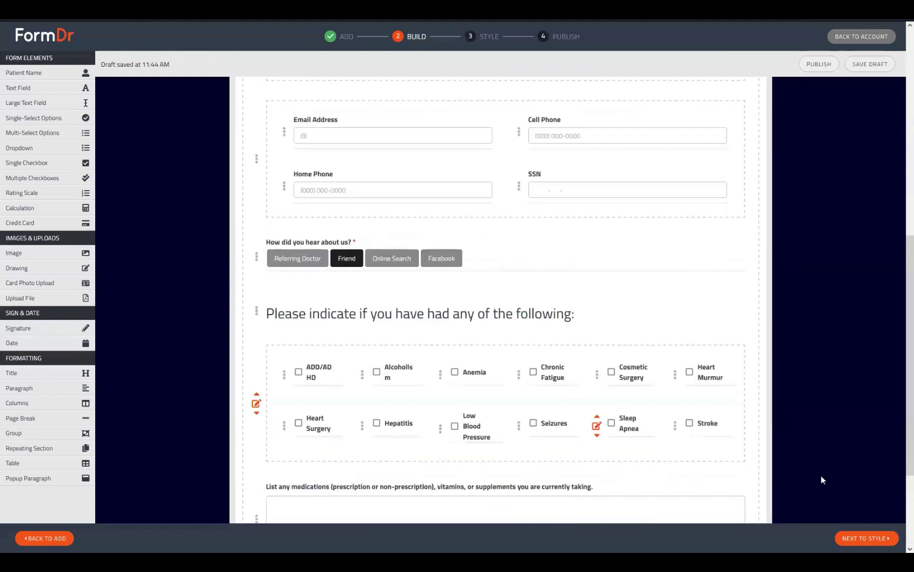
left_click(852, 536)
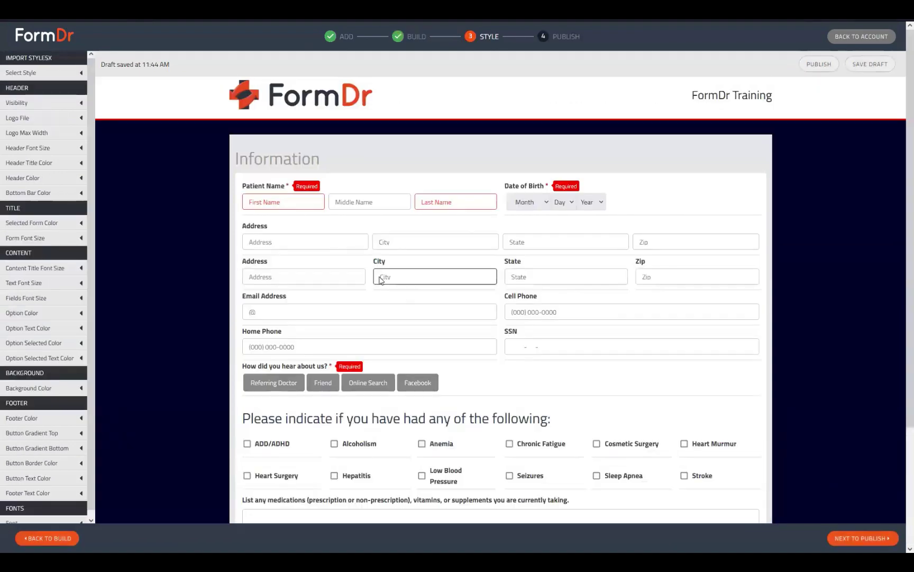
scroll(318, 254, "down", 3)
left_click(272, 236)
left_click(324, 238)
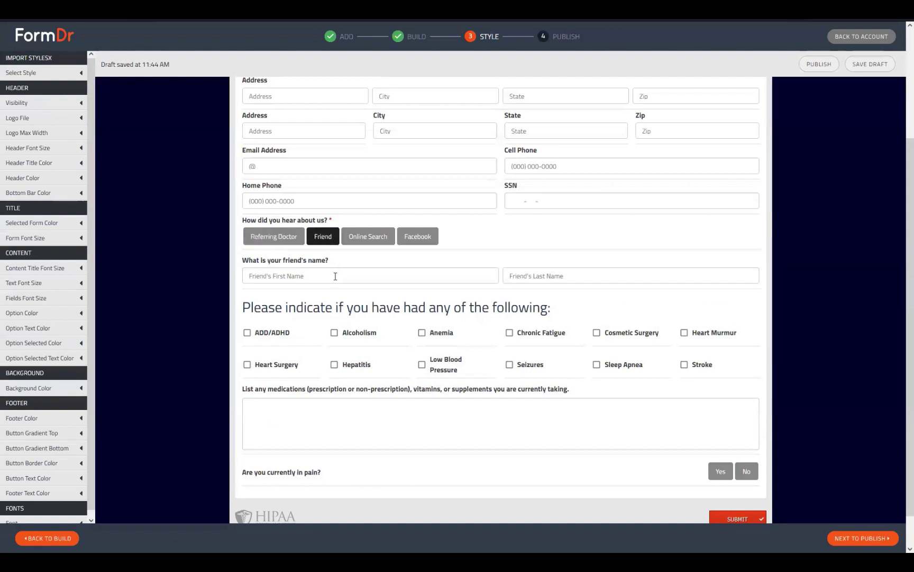
left_click(369, 238)
left_click(275, 275)
left_click(341, 282)
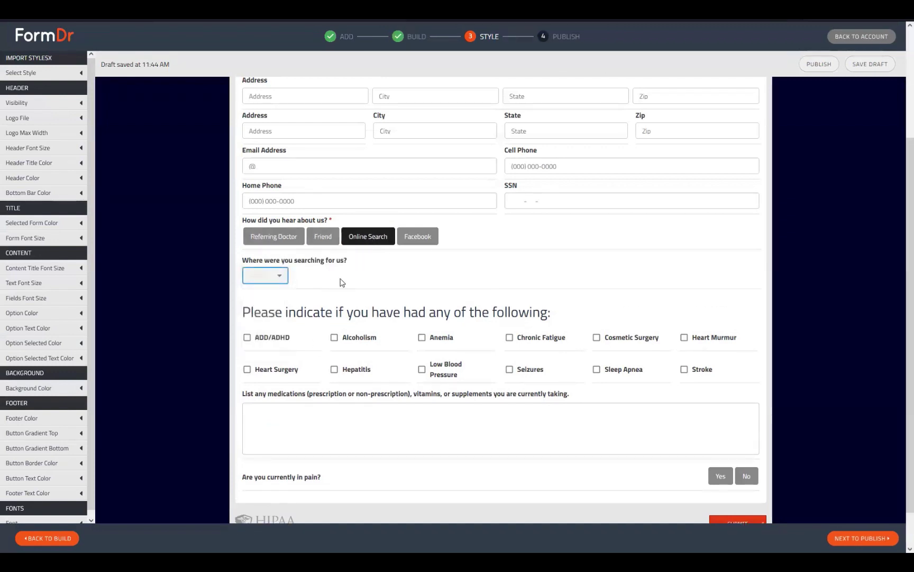
left_click(259, 243)
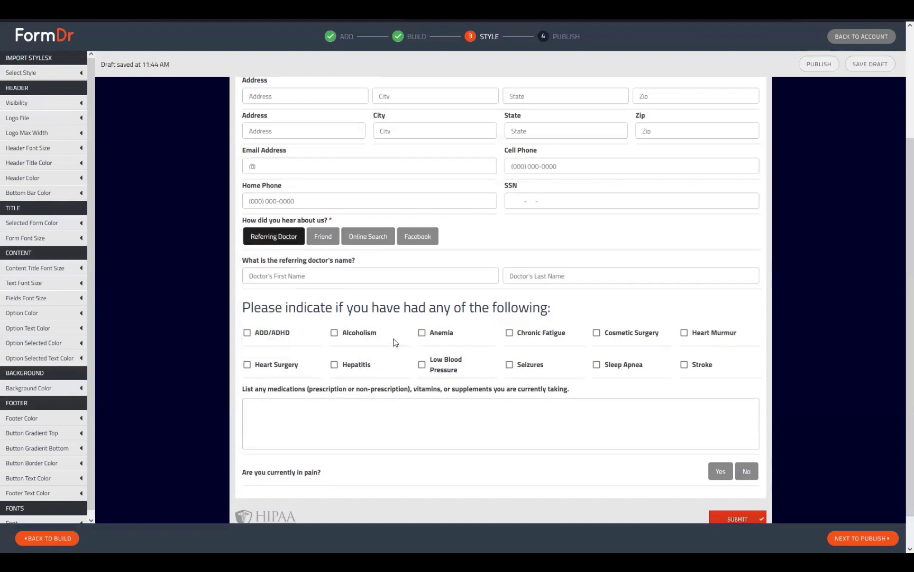
scroll(567, 241, "up", 3)
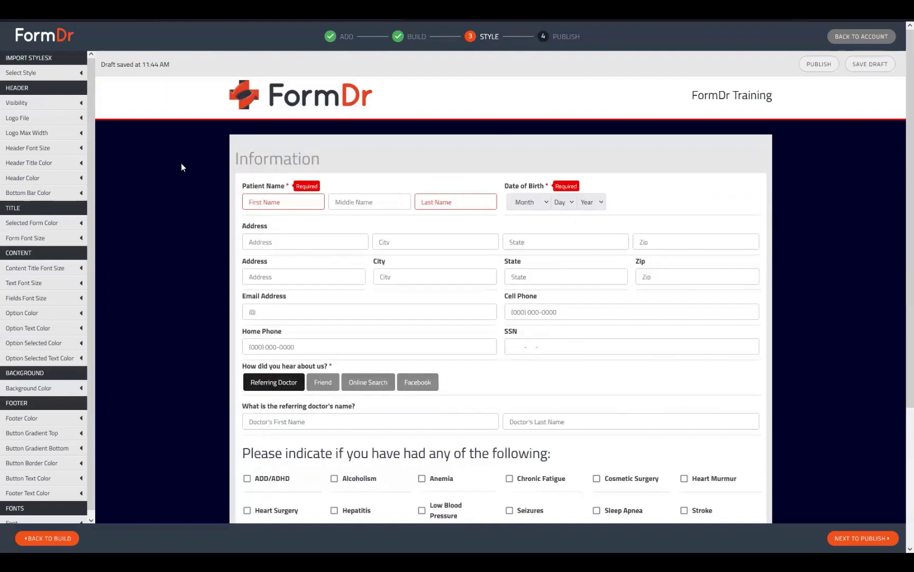
Step: Review the health-condition checkboxes and the fields below them in the Style preview, and return to the Build step
scroll(212, 486, "down", 2)
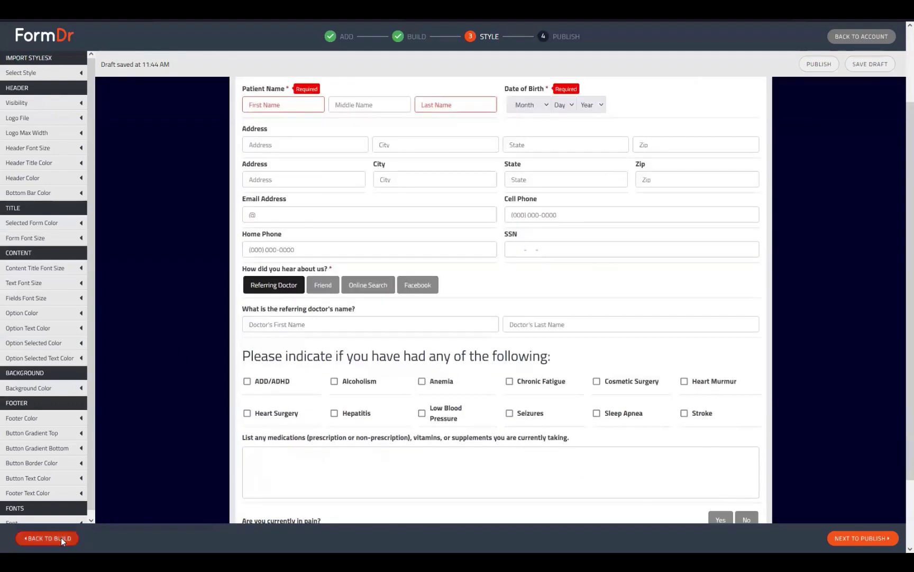
left_click(48, 538)
scroll(467, 308, "down", 6)
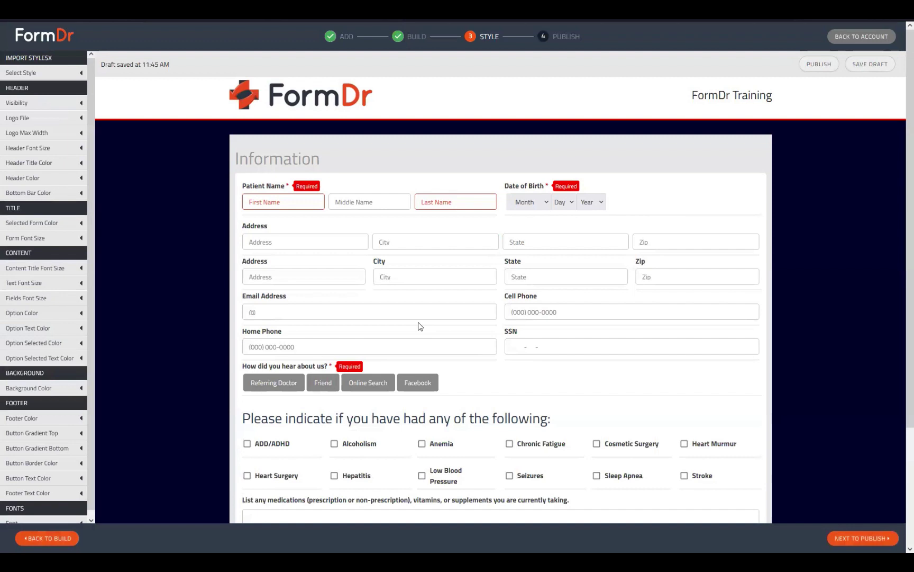
scroll(418, 326, "down", 2)
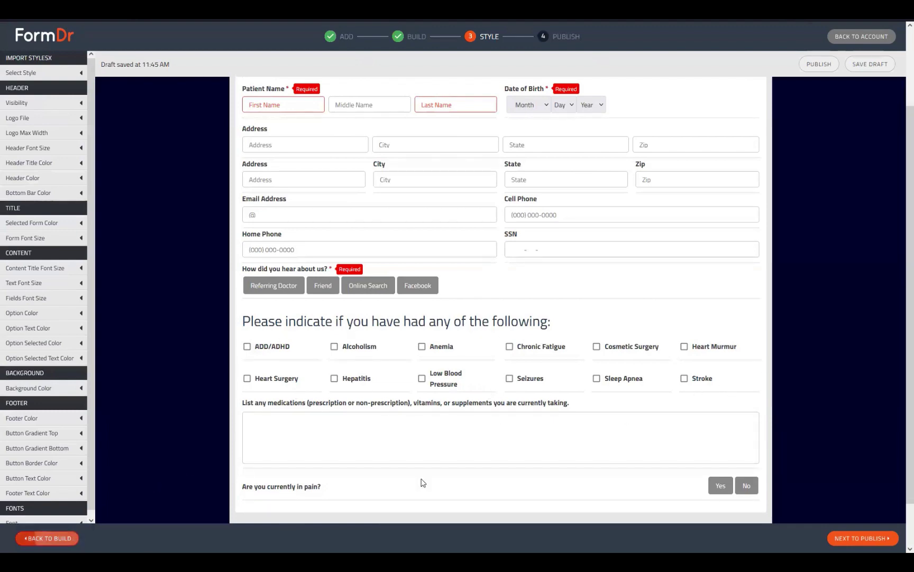
scroll(408, 414, "down", 5)
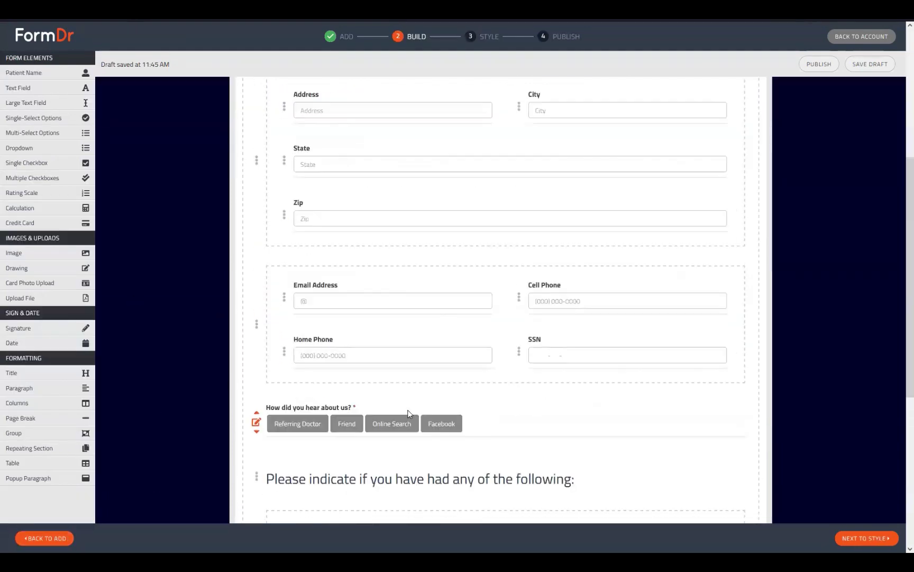
Step: Add a Single Checkbox field above the health-condition columns, switch its Conditional option on and off, and delete the field
scroll(408, 413, "down", 4)
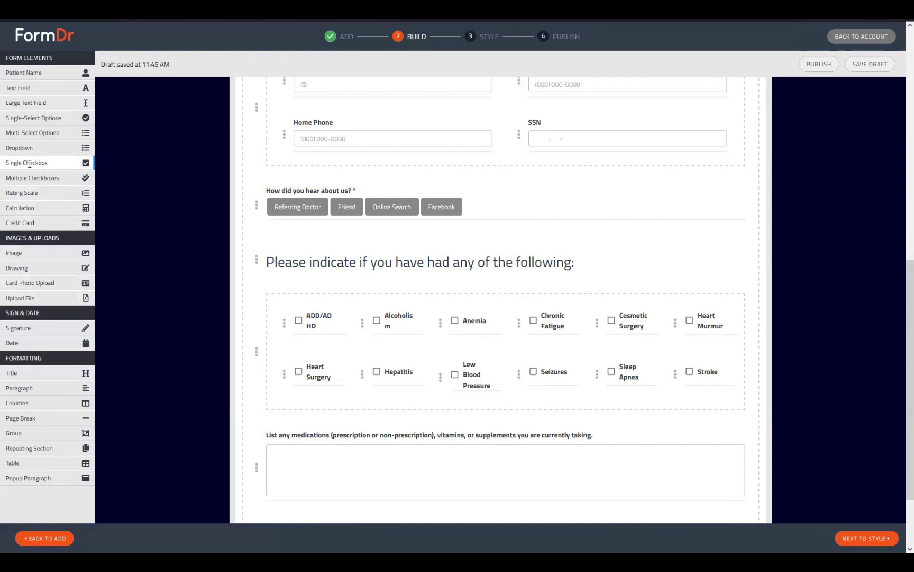
left_click_drag(29, 163, 307, 297)
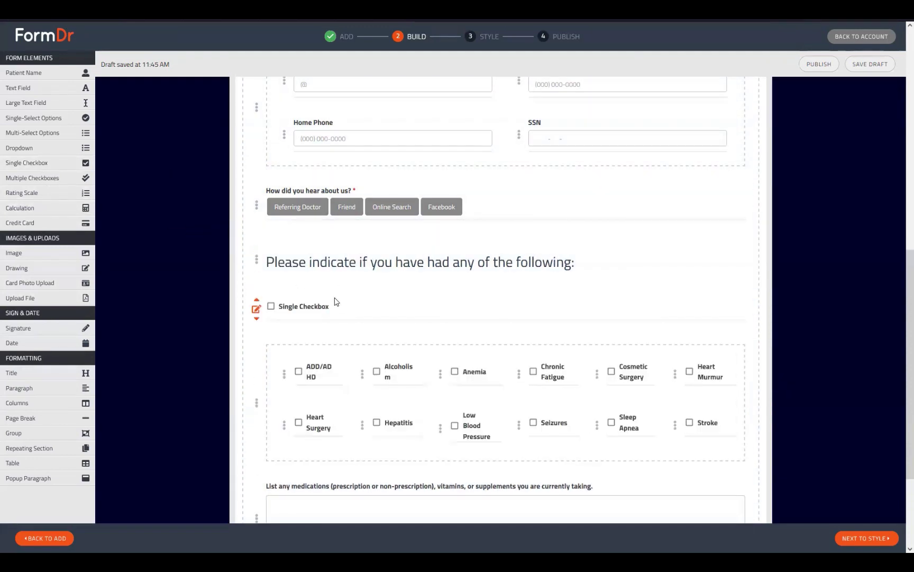
left_click(257, 309)
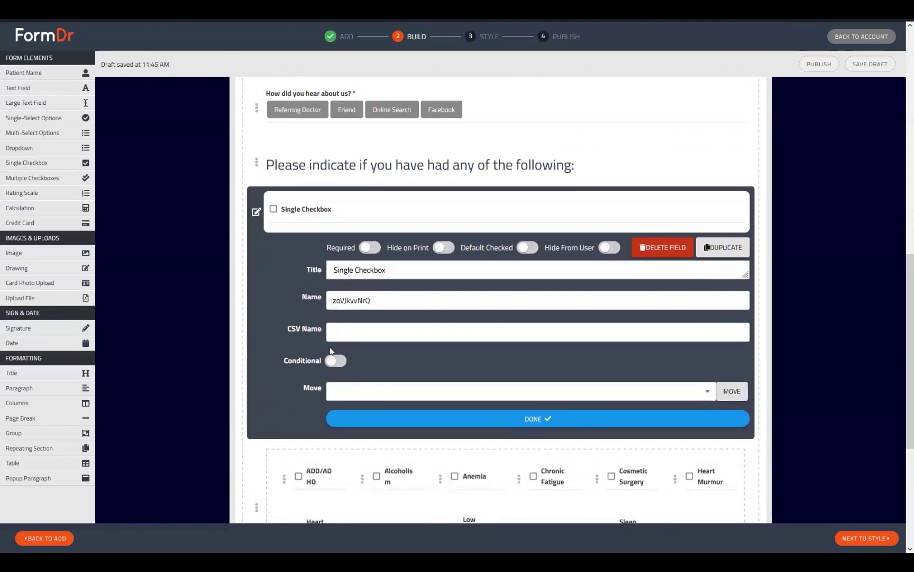
left_click(337, 362)
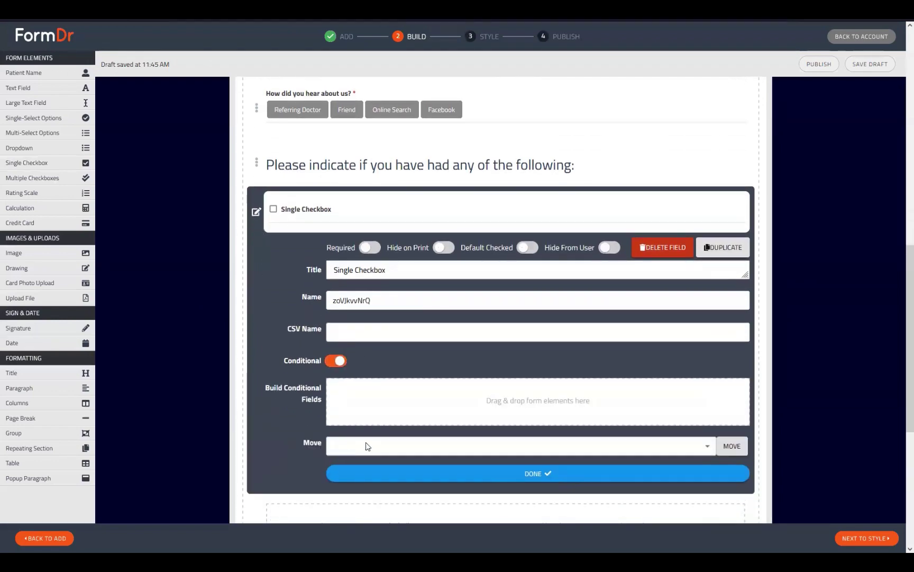
left_click(329, 360)
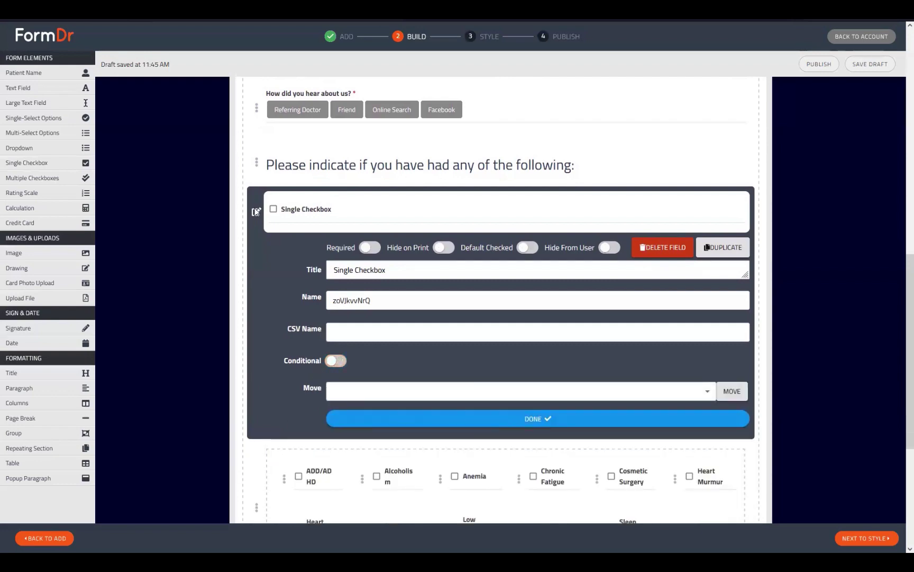
left_click(661, 247)
left_click(517, 296)
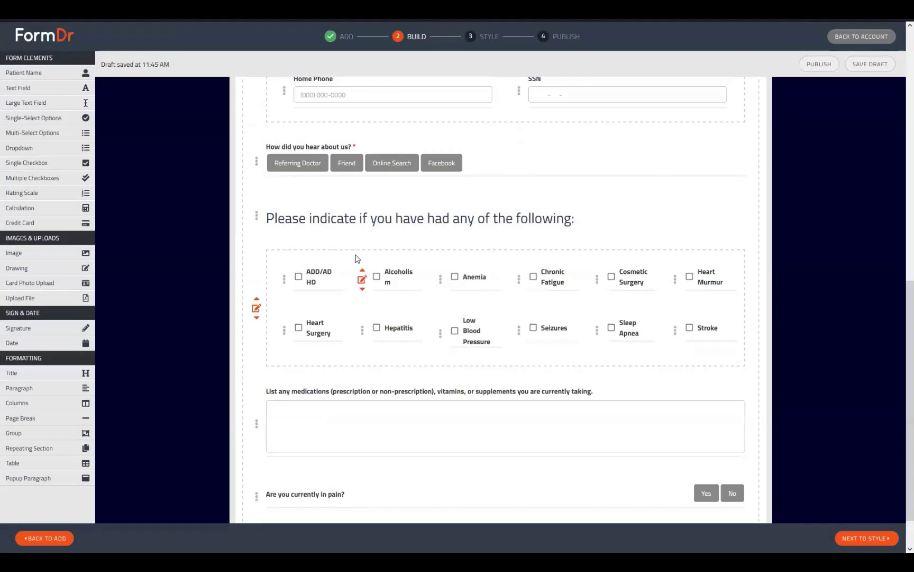
Step: Try the health-condition checkboxes in 2 columns, then set their columns number to 4 and close the settings
left_click(257, 309)
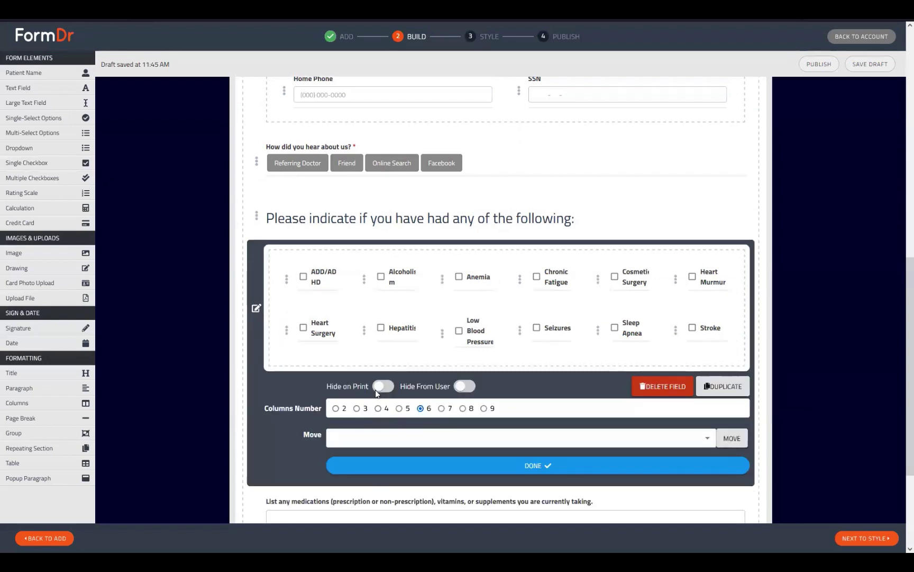
left_click(336, 408)
scroll(382, 398, "down", 5)
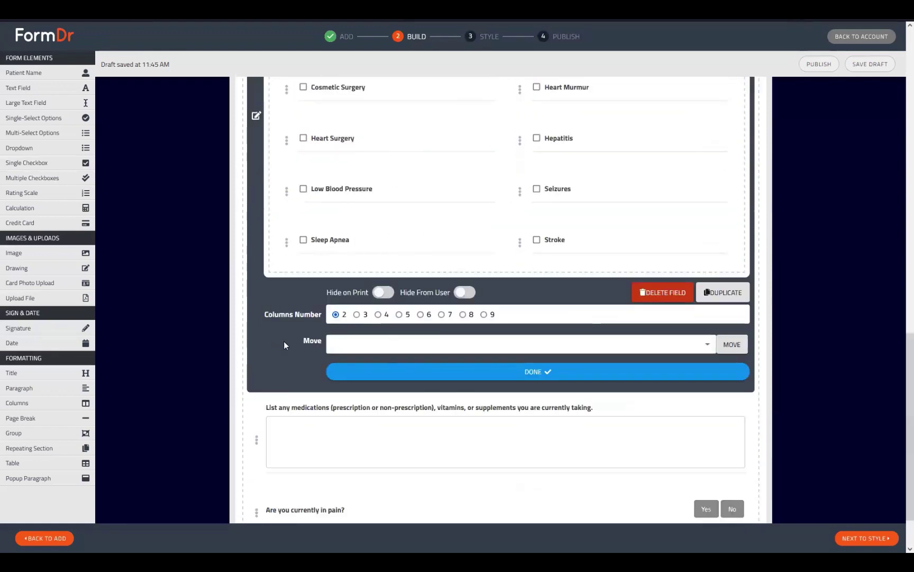
left_click(379, 314)
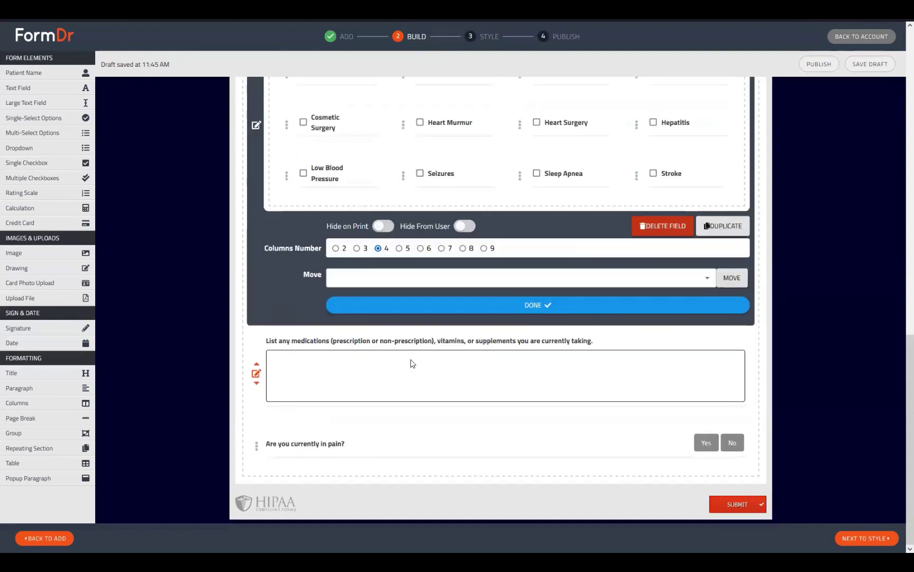
scroll(367, 414, "up", 4)
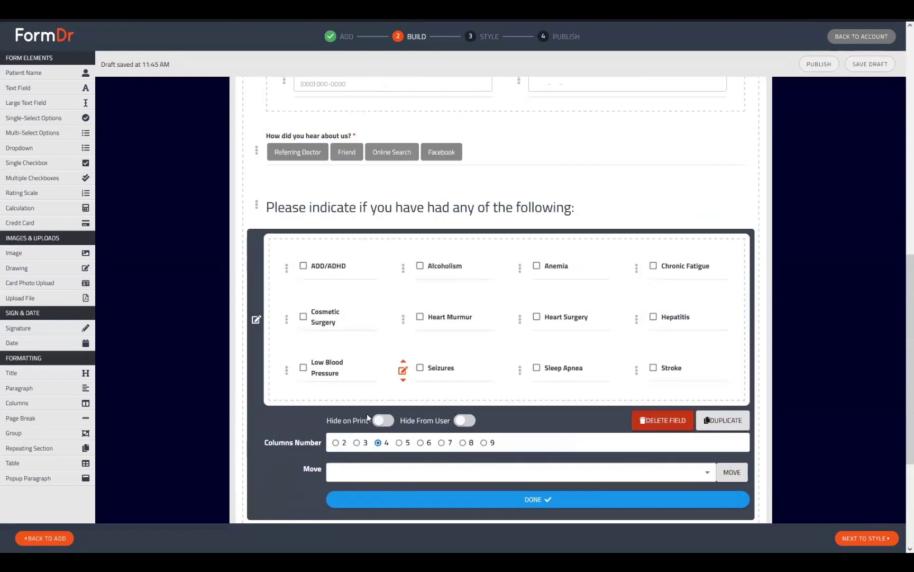
left_click(528, 498)
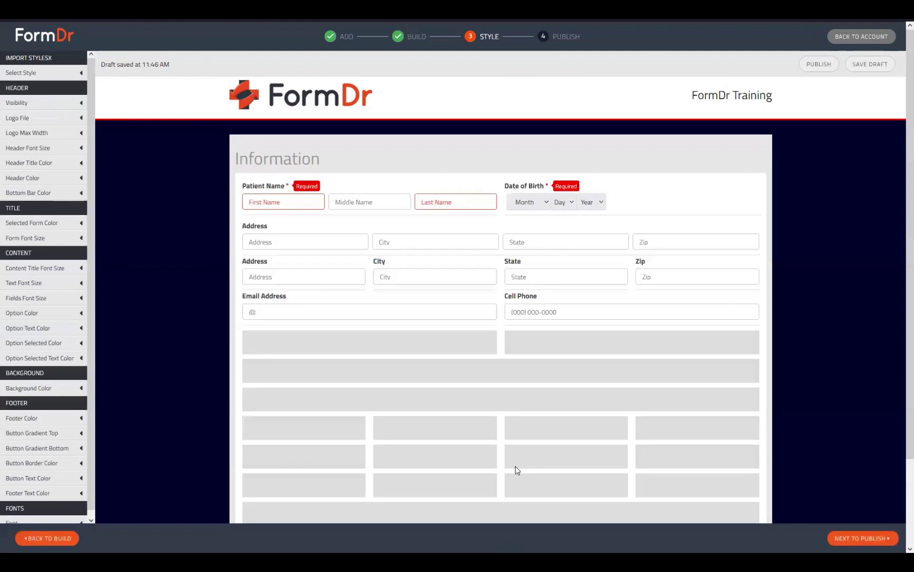
Step: Check the four-column health-condition checkboxes in the Style preview and return to the Build step
scroll(517, 469, "down", 4)
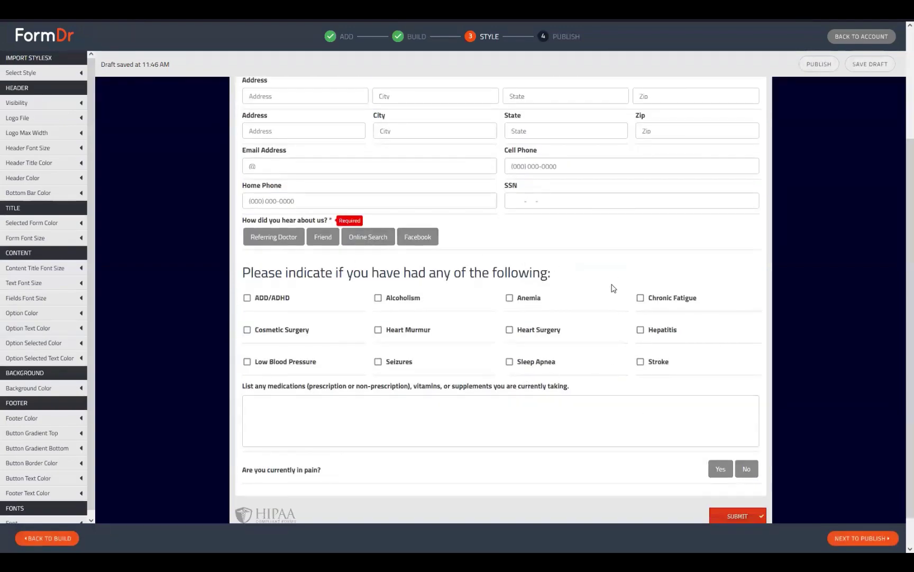
left_click(65, 538)
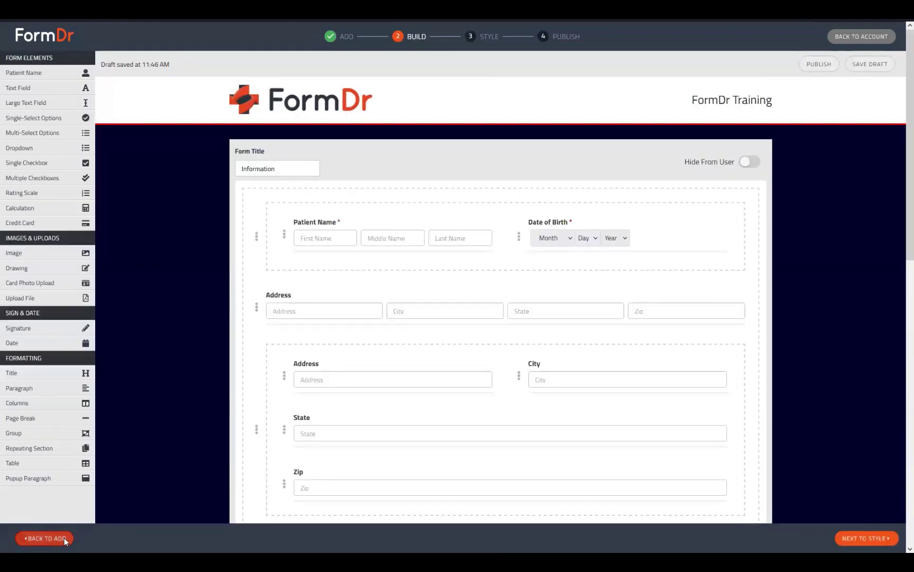
left_click(285, 483)
scroll(546, 454, "down", 4)
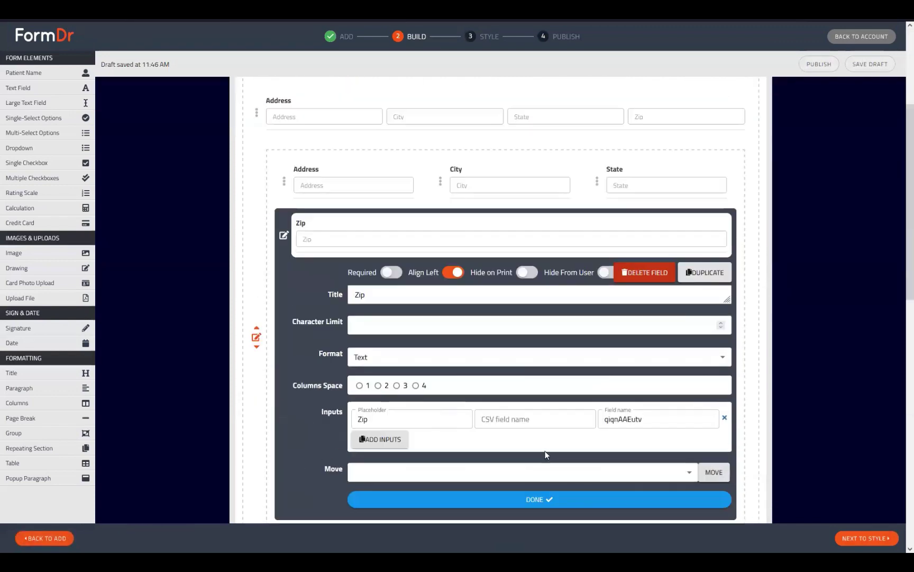
left_click(526, 491)
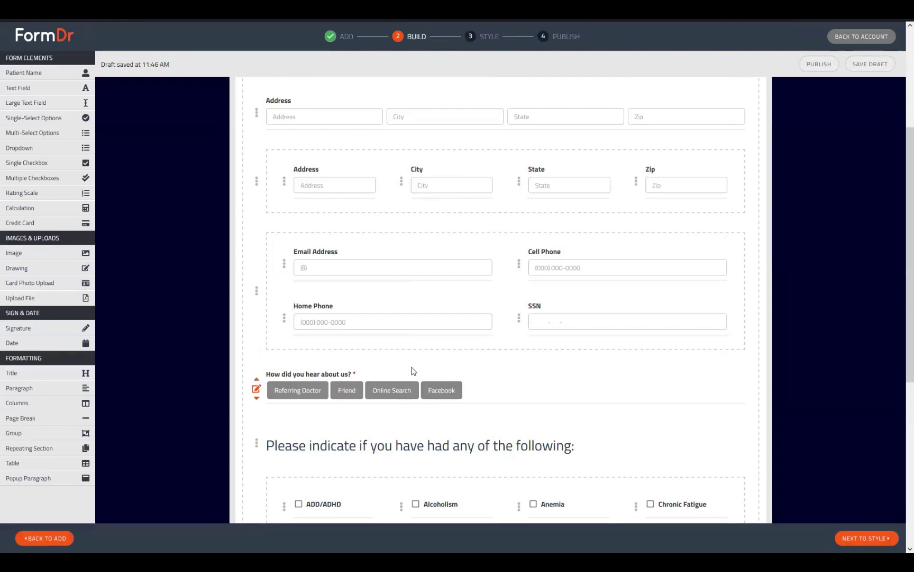
Step: Set the columns number to 4 for the group holding Email Address, Cell Phone, Home Phone and SSN
scroll(409, 362, "down", 3)
scroll(301, 264, "up", 2)
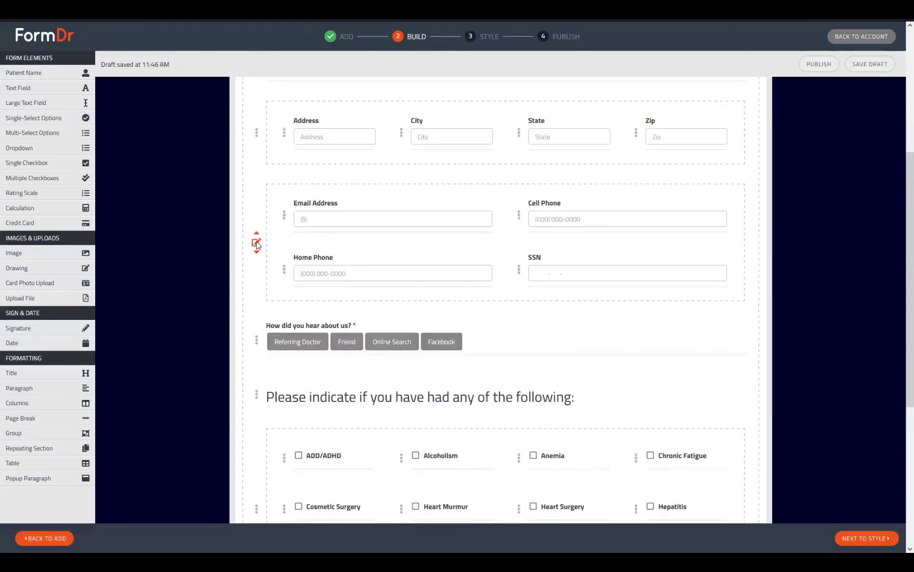
left_click(256, 243)
left_click(379, 342)
left_click(422, 355)
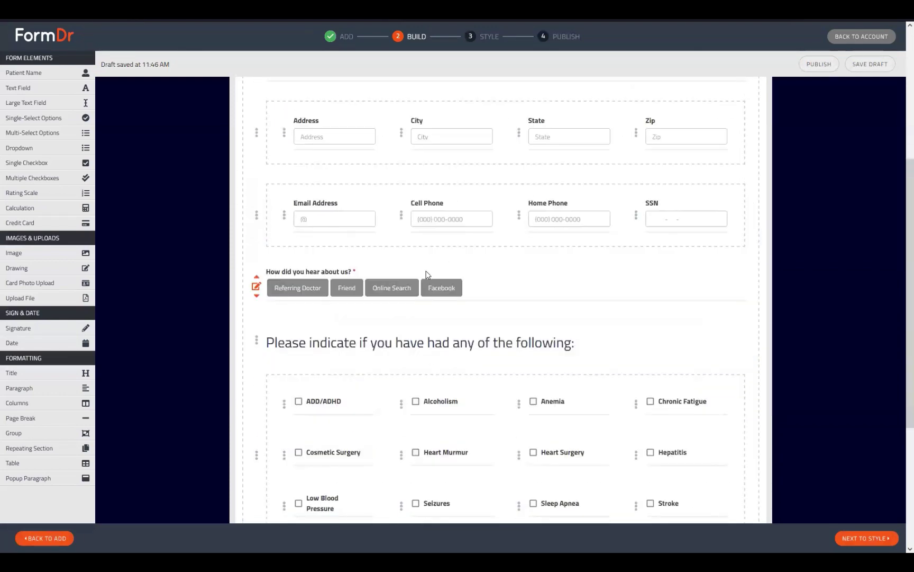
Step: Delete the duplicate columns group with separate Address, City, State and Zip fields, confirming the deletion
left_click(256, 133)
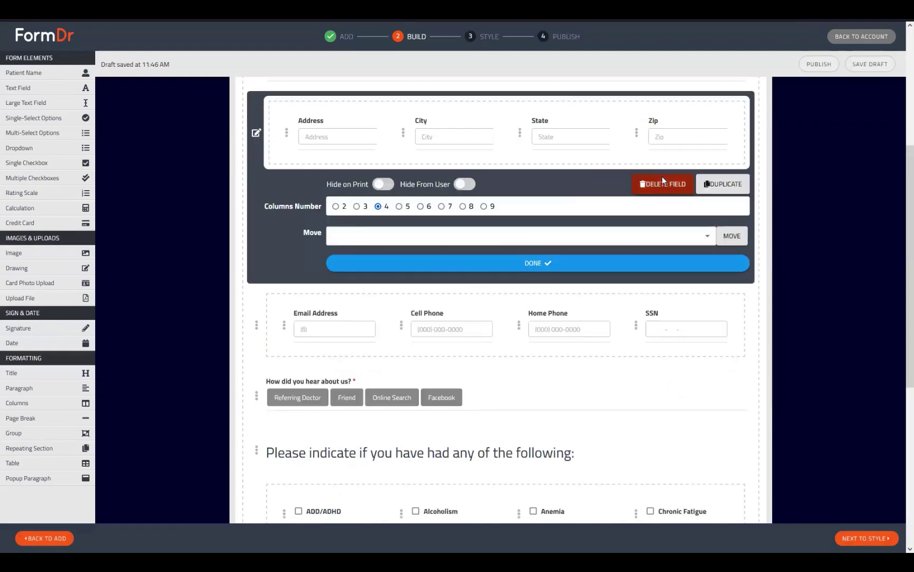
left_click(662, 180)
left_click(517, 300)
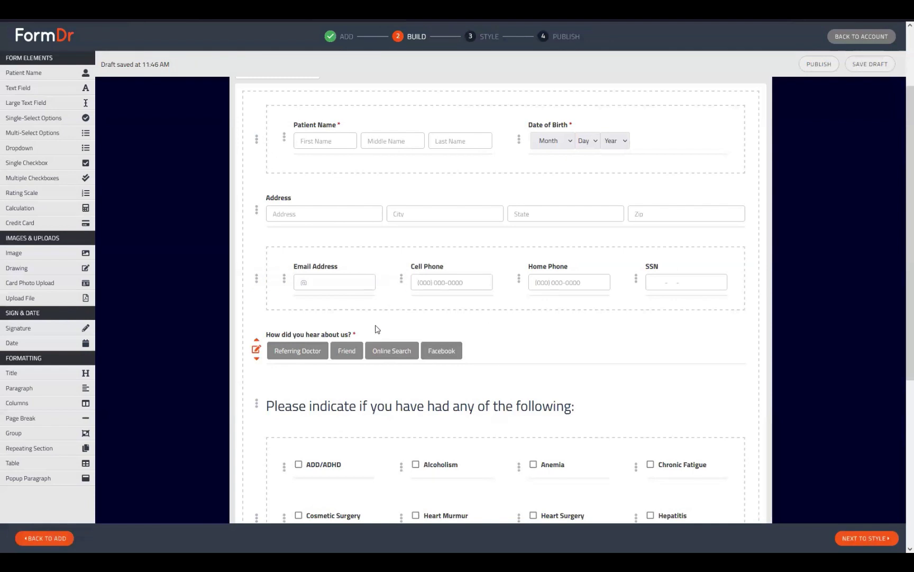
Step: Try the health-condition checkboxes in 6 columns, restore them to 4 columns, and close the settings
scroll(269, 318, "down", 2)
scroll(268, 318, "down", 2)
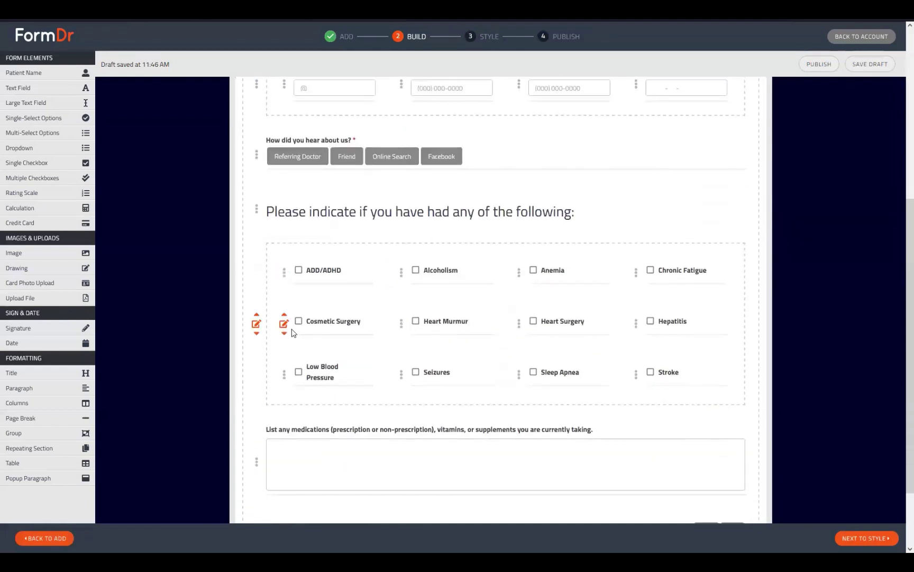
left_click(256, 323)
left_click(420, 446)
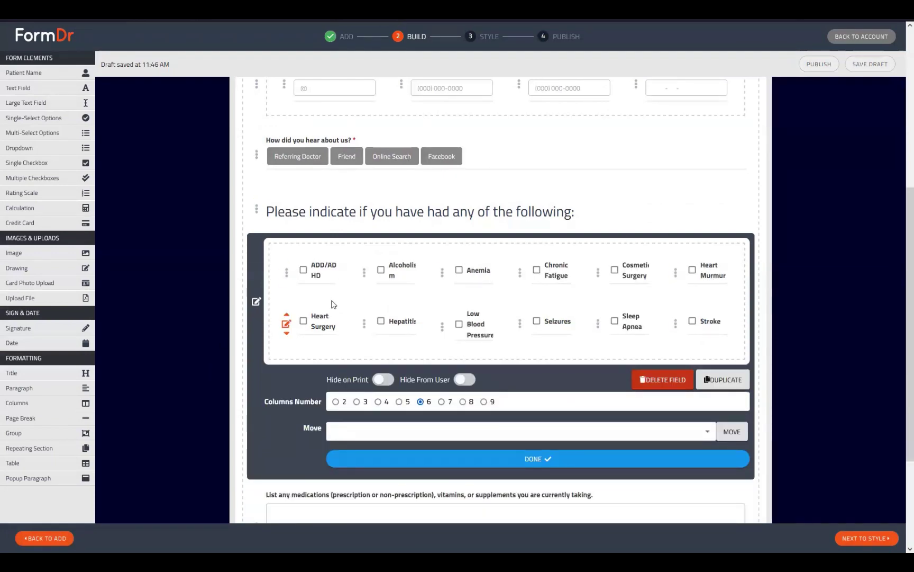
left_click(378, 401)
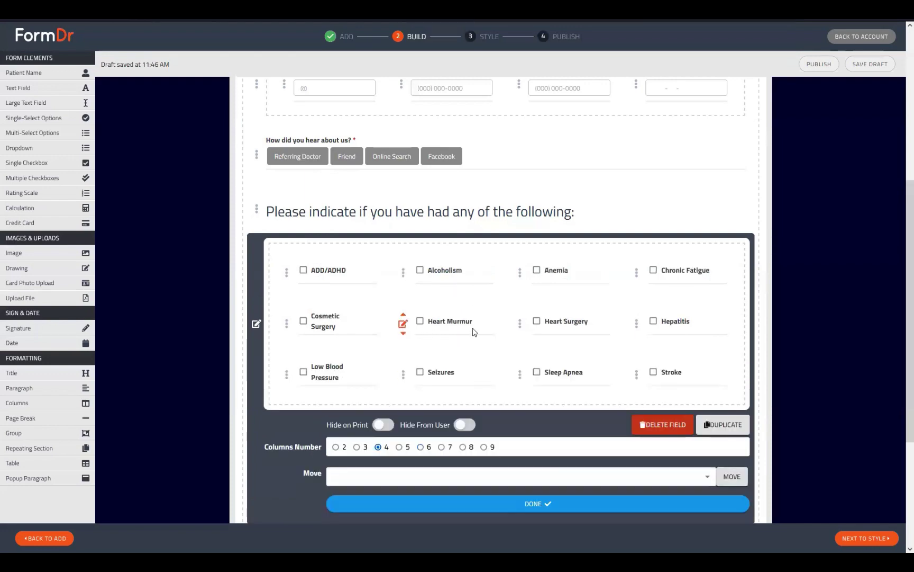
left_click(476, 503)
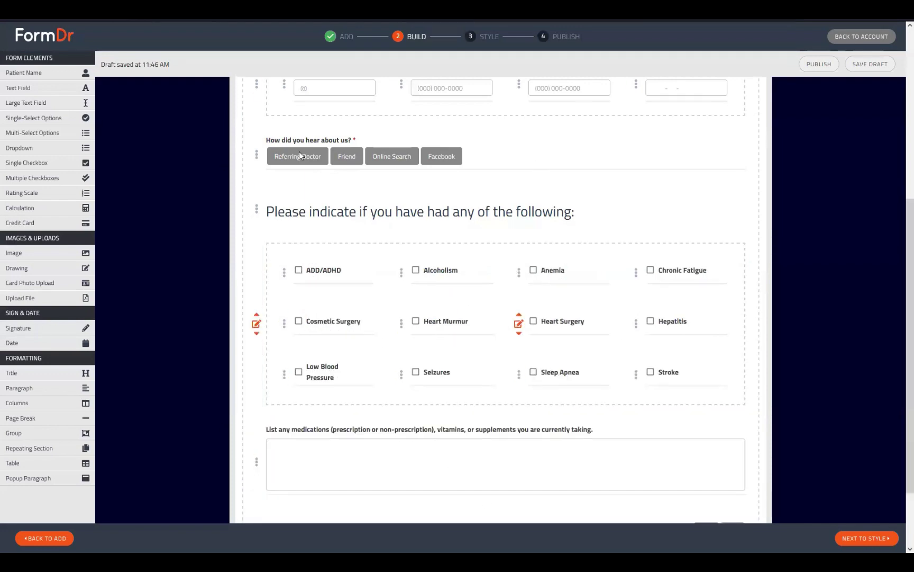
Step: Preview the form in the Style step and examine the four-column contact fields and health-condition checkboxes
left_click(837, 539)
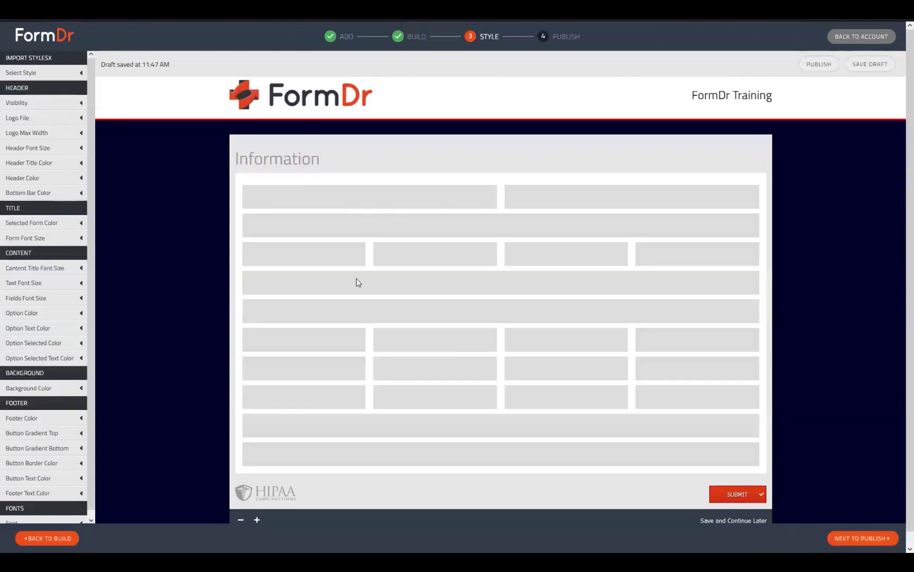
scroll(360, 227, "down", 1)
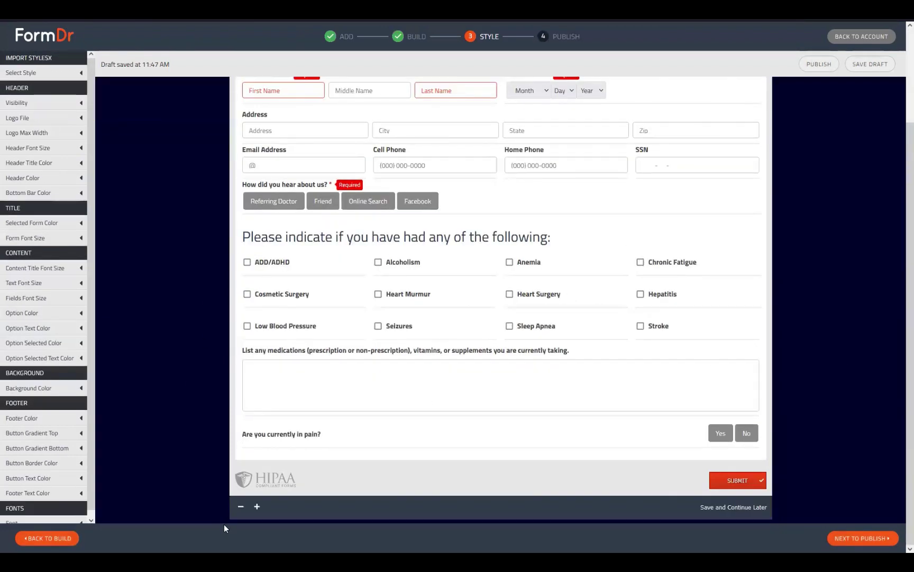
scroll(320, 458, "up", 2)
scroll(507, 459, "down", 2)
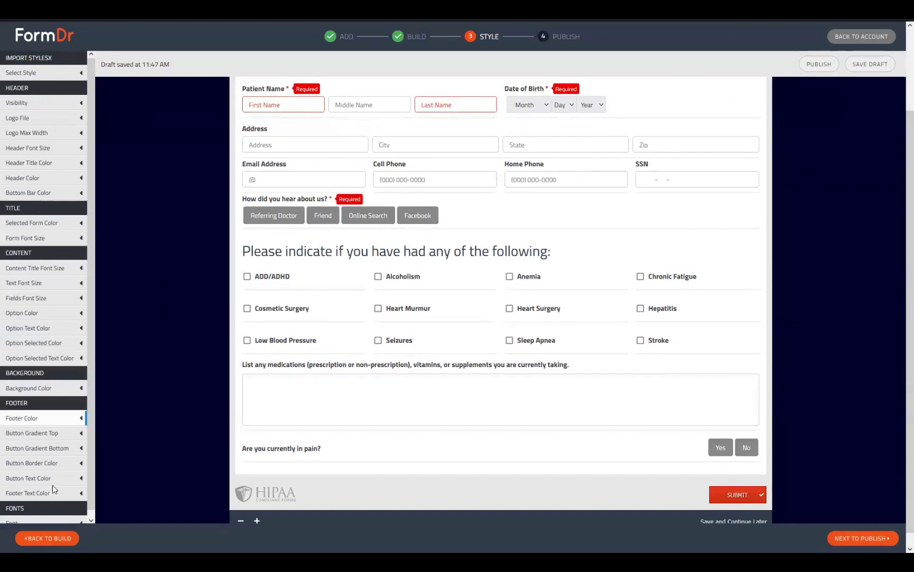
left_click(60, 536)
scroll(277, 386, "down", 2)
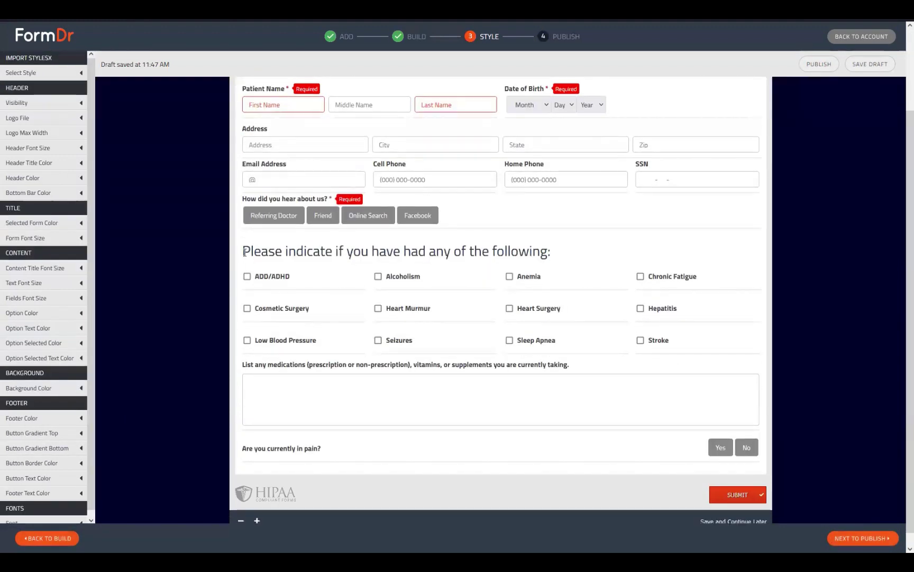
Step: Highlight the "Please indicate if you have had any of the following:" title in the preview, and return to the Build step
left_click_drag(244, 252, 604, 263)
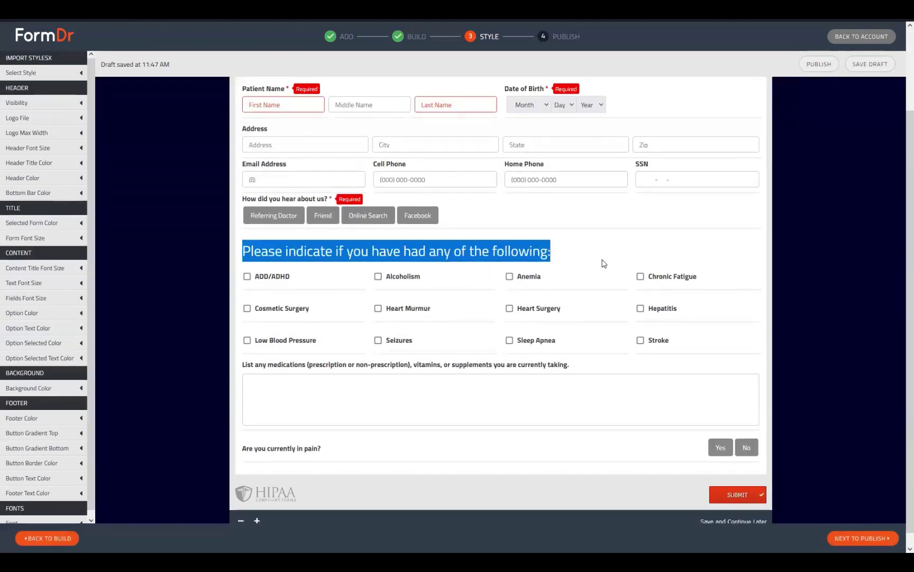
left_click(510, 252)
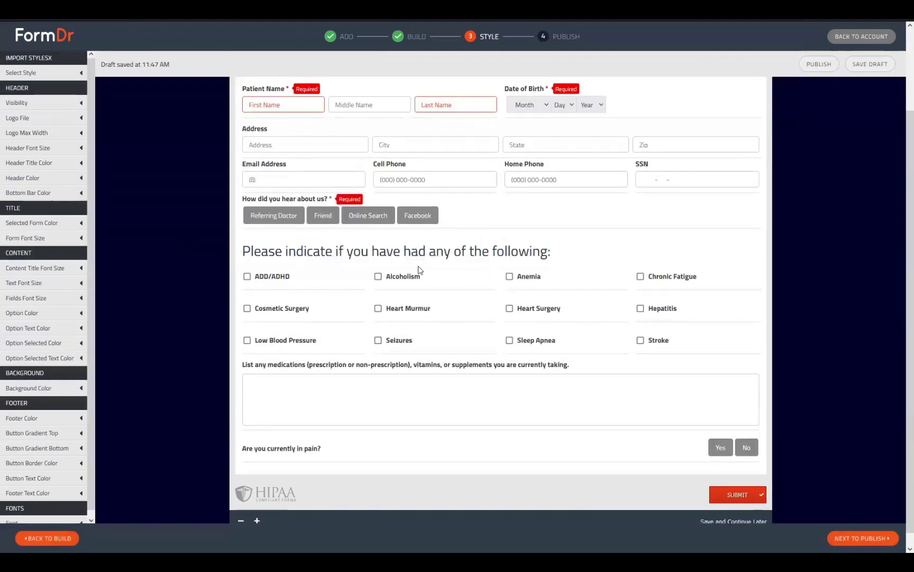
triple_click(313, 237)
left_click(362, 247)
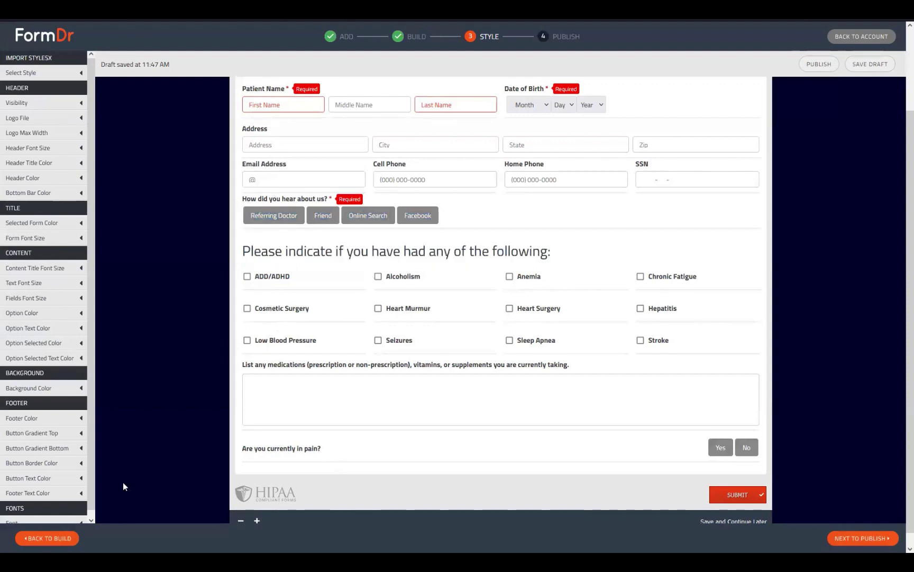
left_click(63, 535)
scroll(268, 324, "down", 5)
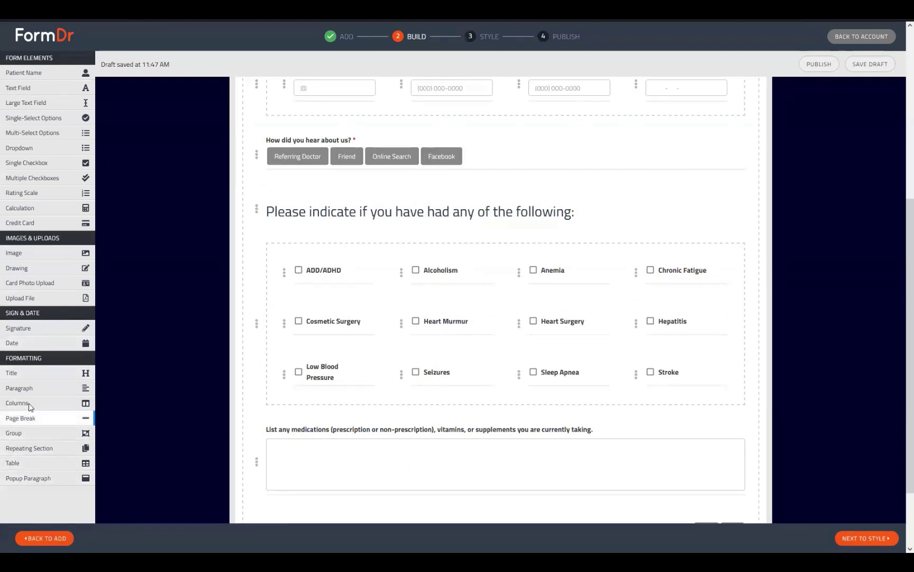
Step: Insert a page break above the "Please indicate if you have had any of the following:" title and turn off its Show line option
left_click_drag(26, 418, 299, 195)
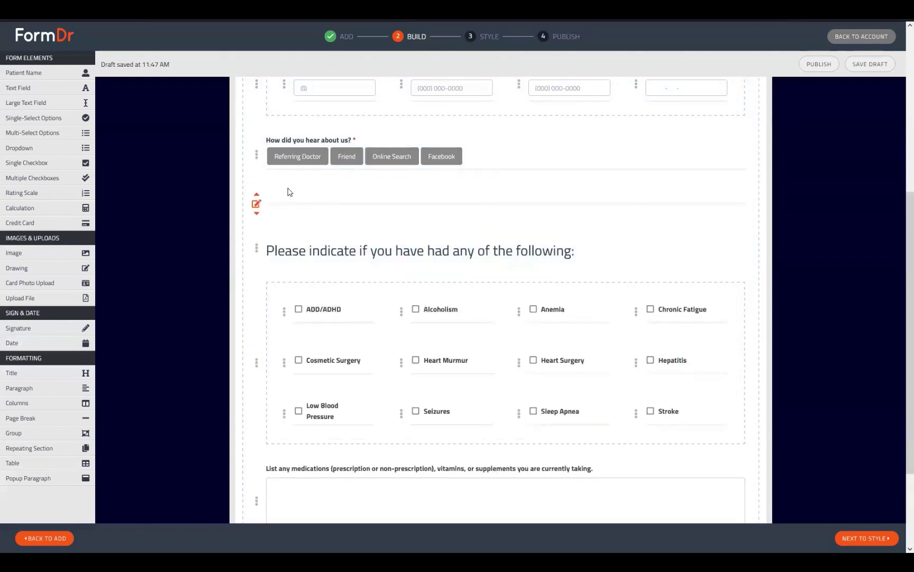
left_click(256, 204)
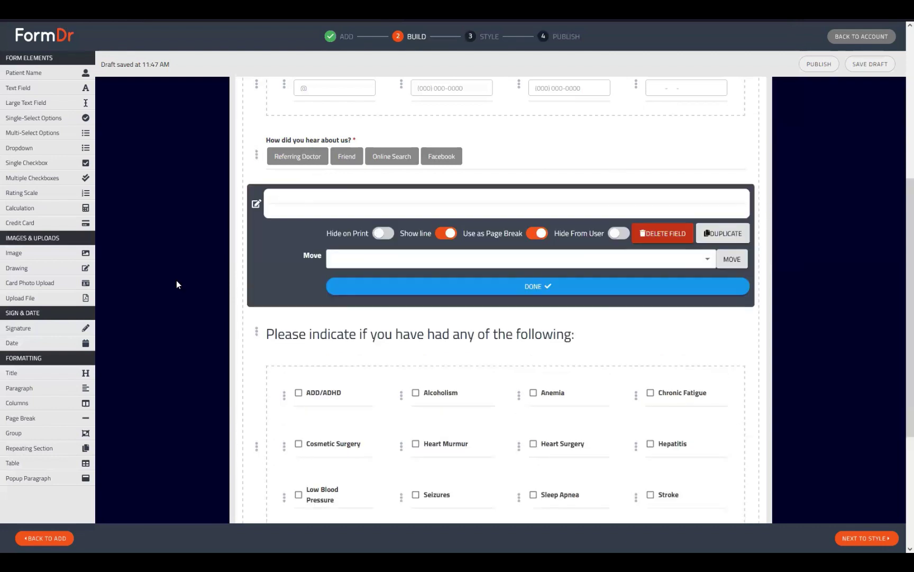
left_click(446, 233)
left_click(444, 234)
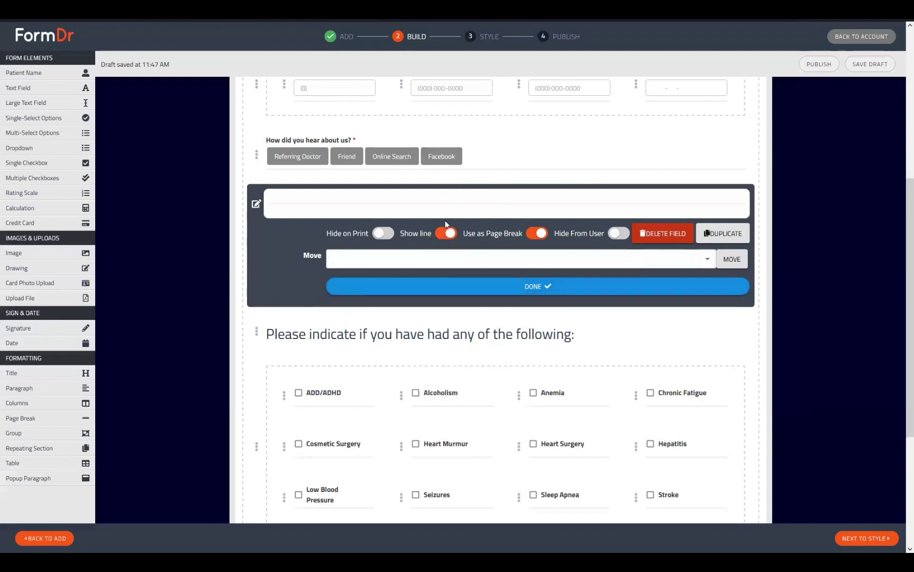
left_click(446, 233)
Step: Turn off Use as Page Break for the new break so it serves as blank spacing, and finish editing it
scroll(399, 242, "down", 3)
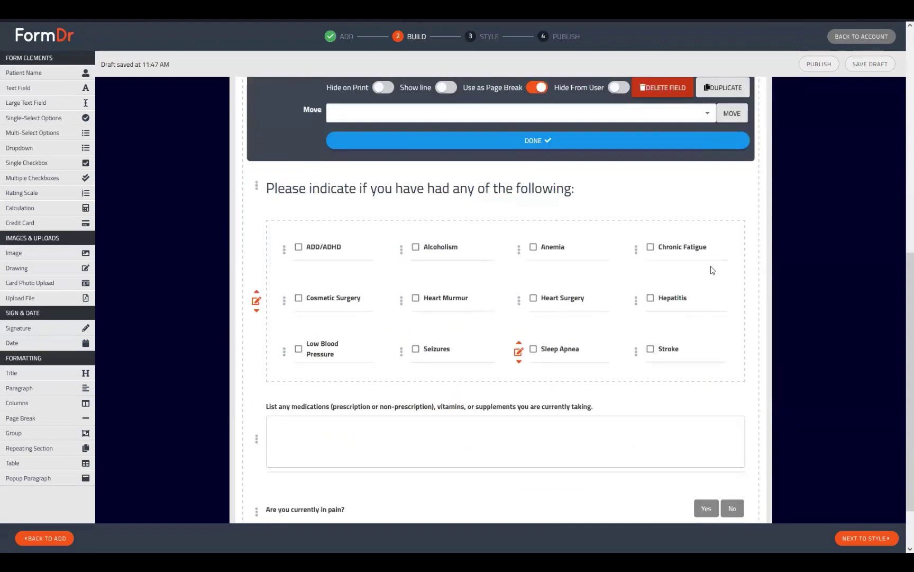
scroll(377, 178, "up", 2)
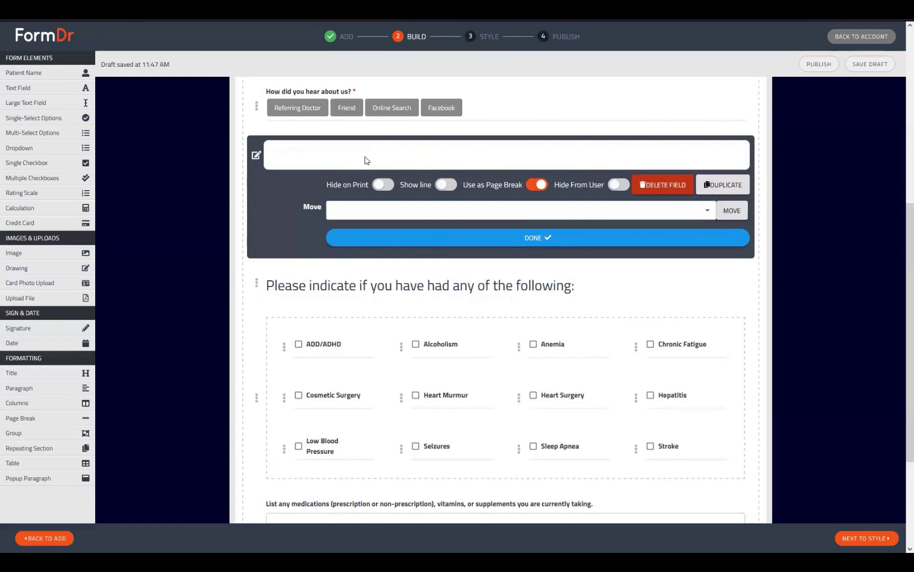
scroll(504, 163, "down", 1)
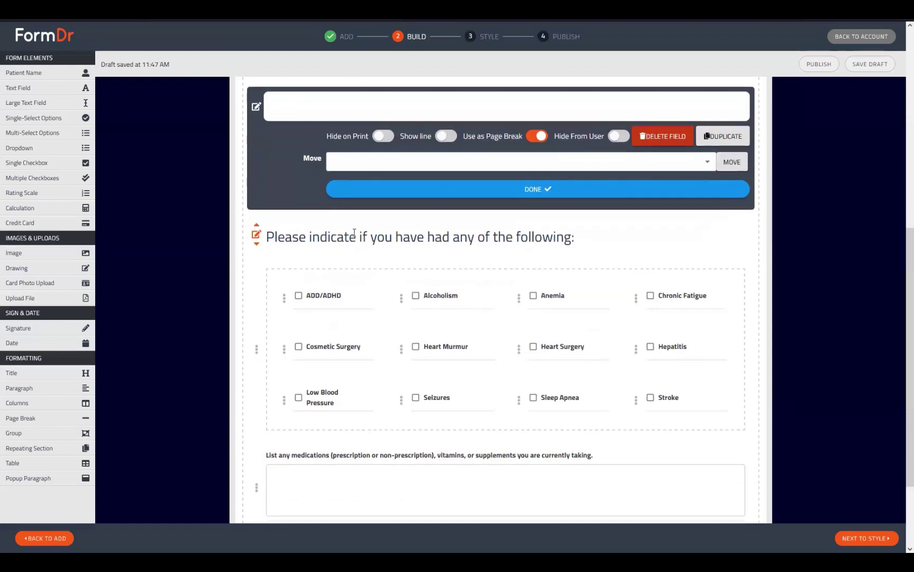
scroll(505, 405, "up", 1)
scroll(506, 406, "up", 1)
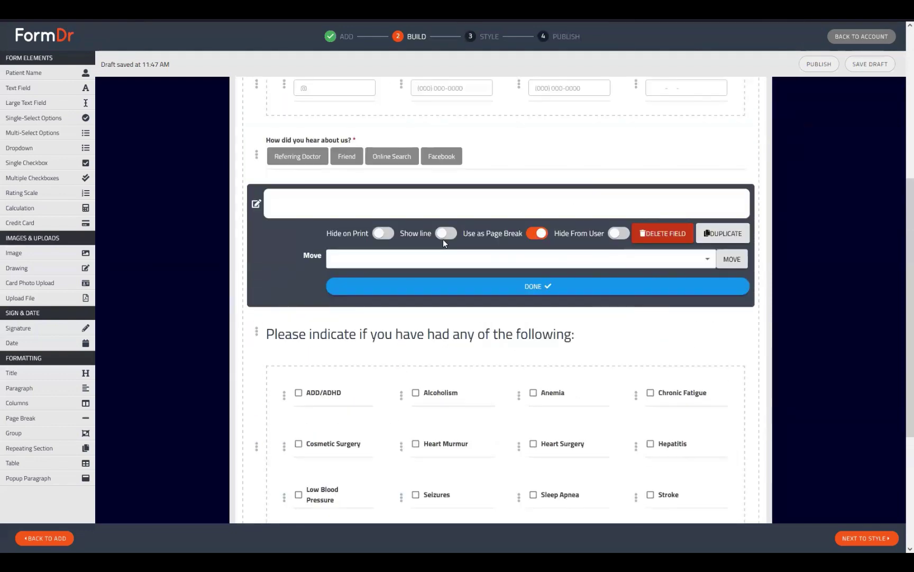
left_click(539, 233)
left_click(540, 286)
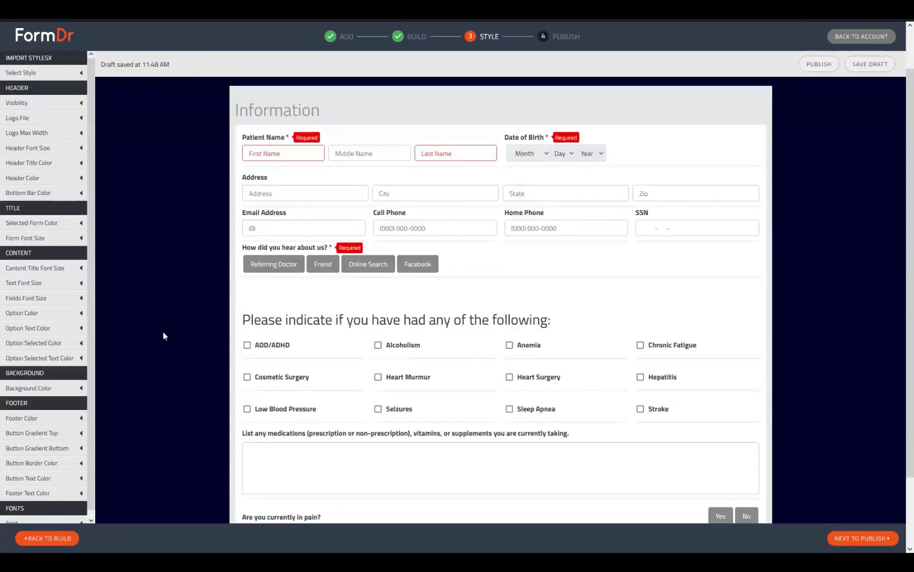
Step: Return to the Build step and add Multi-Select Options and Multiple Checkboxes fields between the "Please indicate" title and the health-condition checkboxes
left_click(46, 537)
scroll(343, 262, "down", 5)
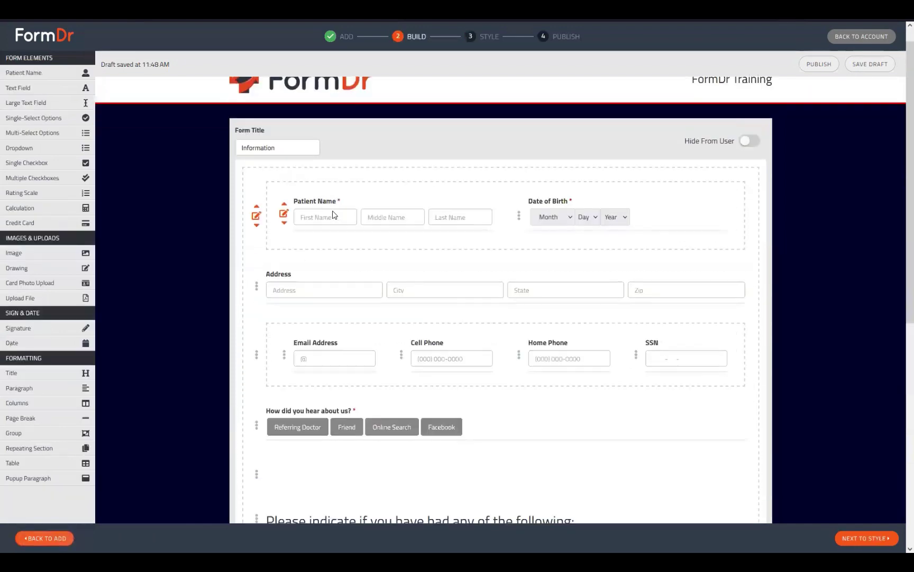
scroll(343, 263, "down", 3)
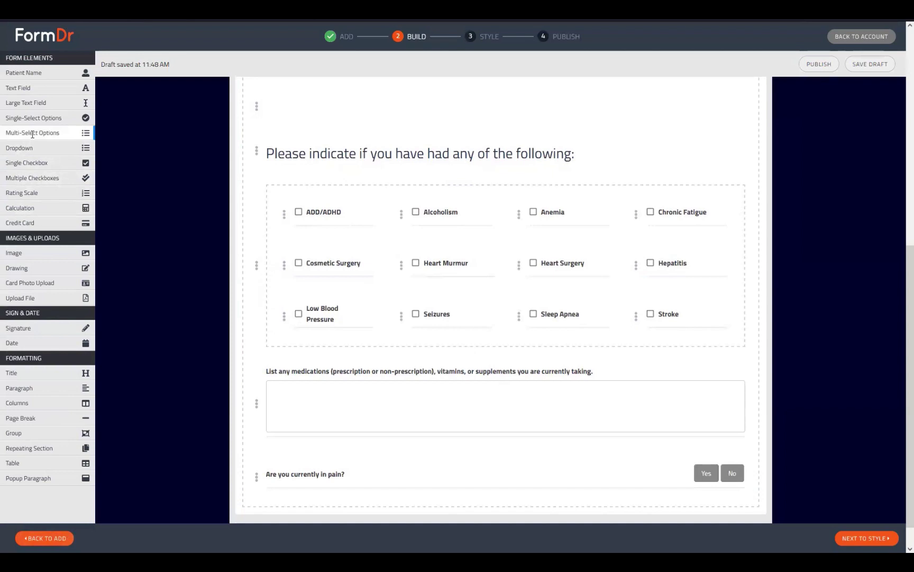
left_click_drag(33, 134, 331, 176)
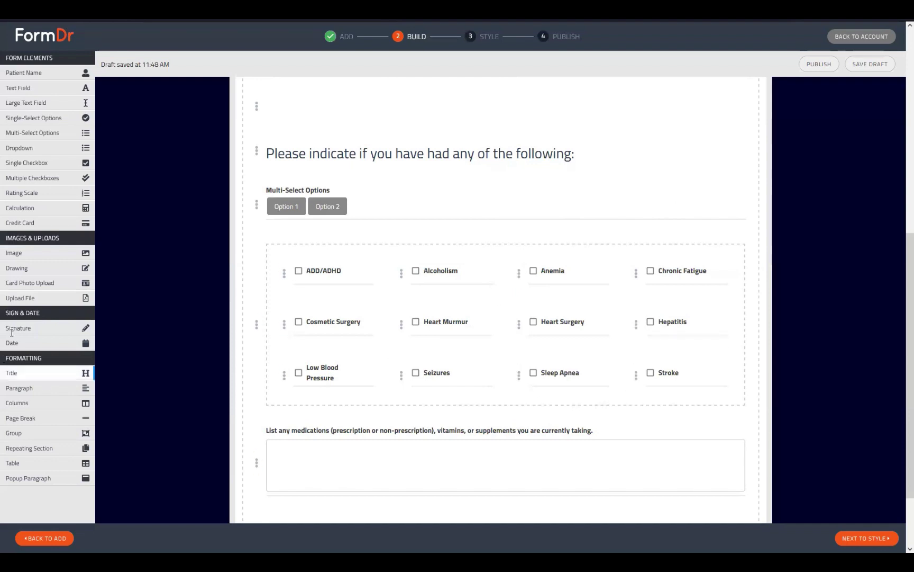
left_click_drag(42, 177, 286, 246)
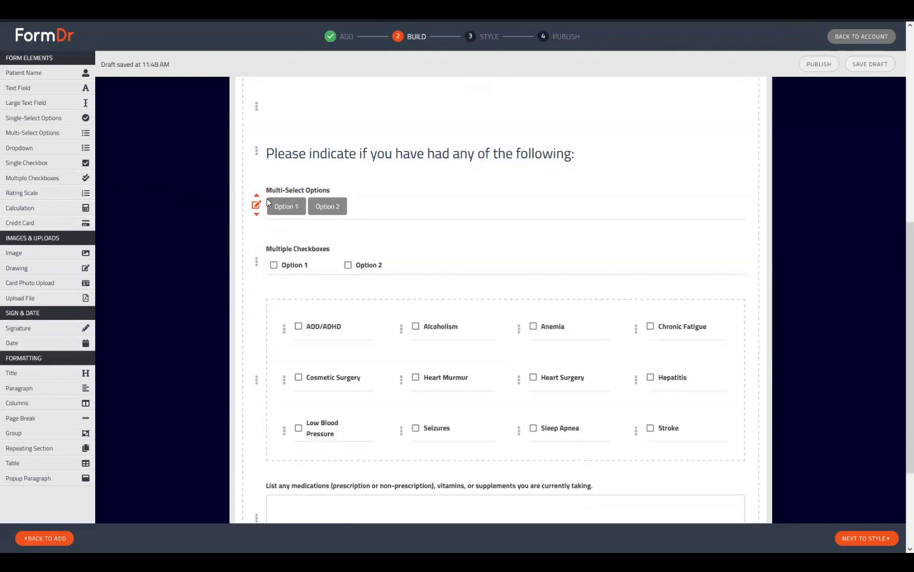
Step: Add options to the Multi-Select Options field up to Option 12
left_click(258, 207)
scroll(330, 369, "down", 3)
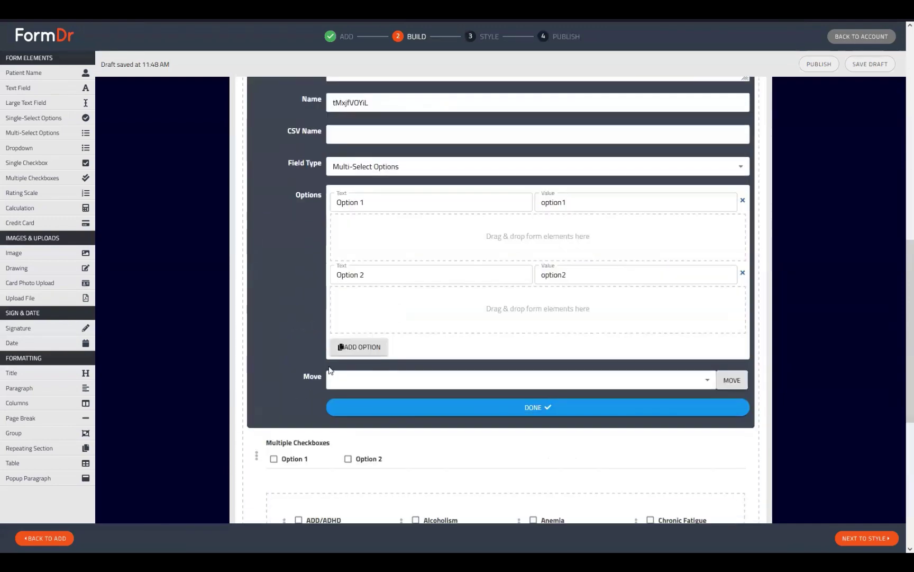
left_click(353, 348)
scroll(356, 299, "down", 2)
left_click(362, 279)
scroll(356, 311, "down", 2)
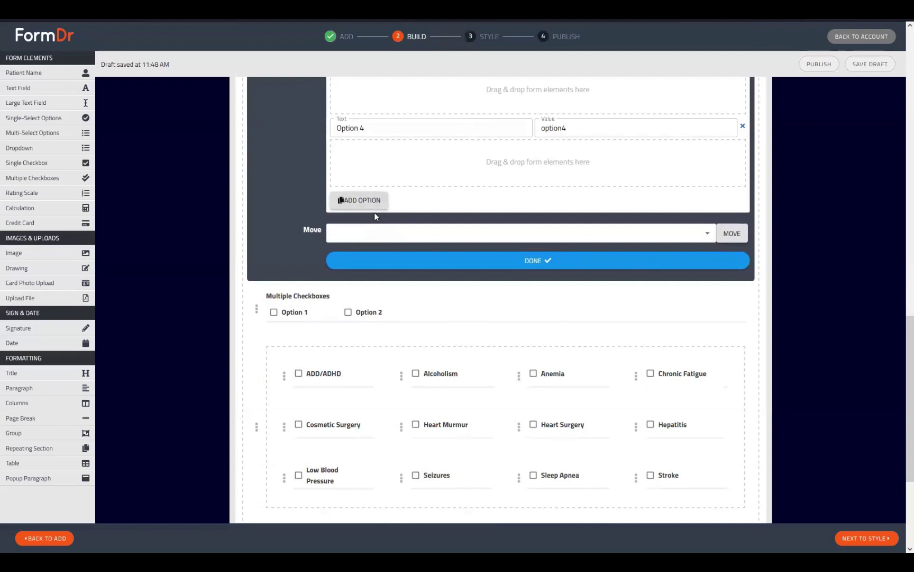
left_click(371, 204)
scroll(374, 222, "down", 1)
scroll(373, 232, "down", 1)
left_click(357, 171)
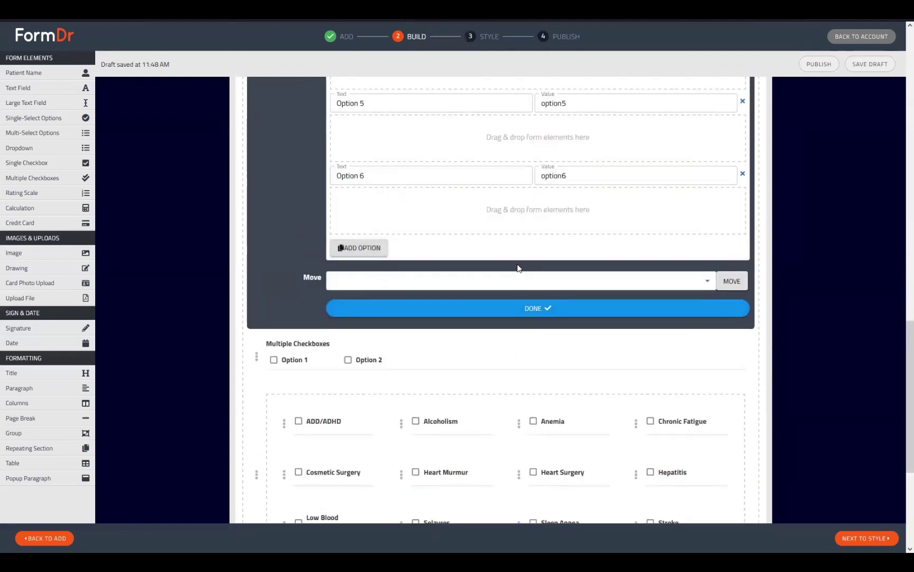
key("Return")
key("Return")
key("Return")
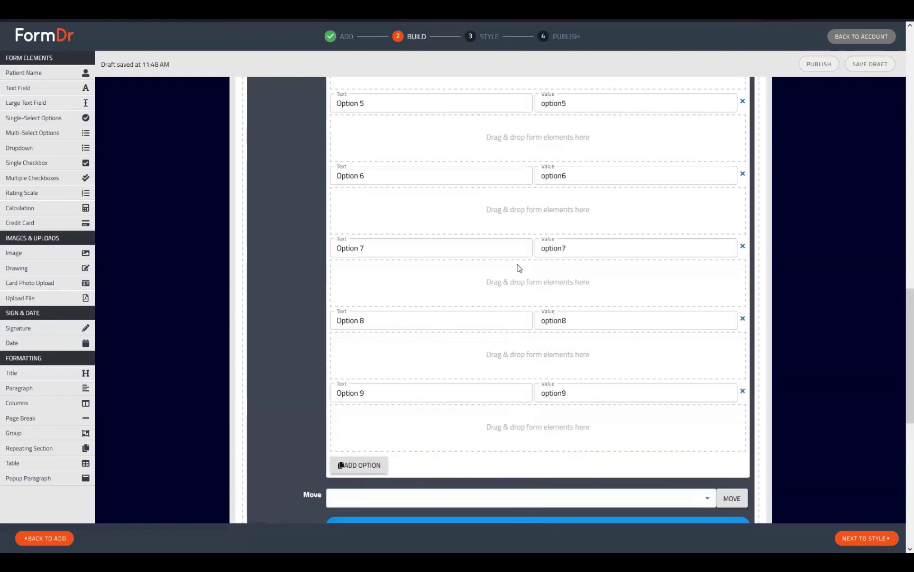
key("Return")
scroll(531, 239, "down", 2)
key("Return")
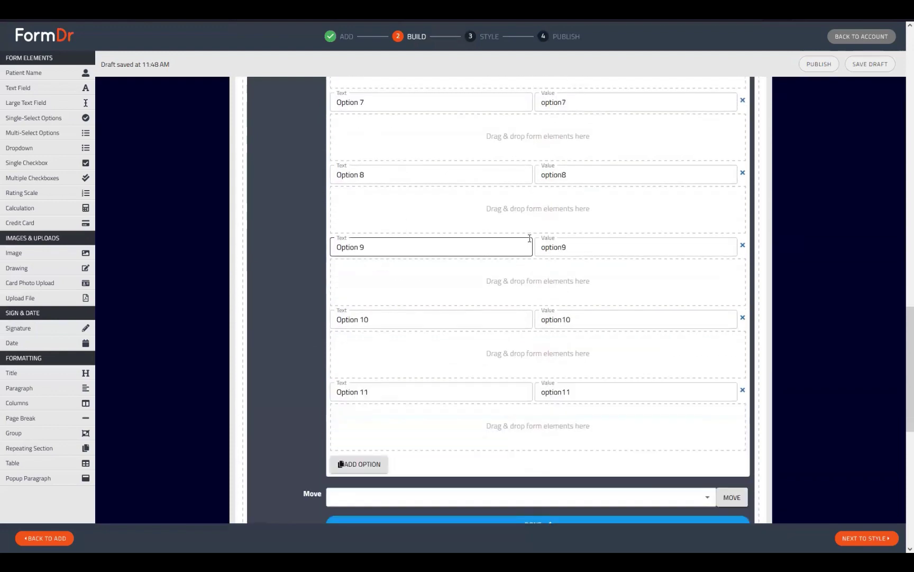
key("Return")
scroll(527, 245, "down", 3)
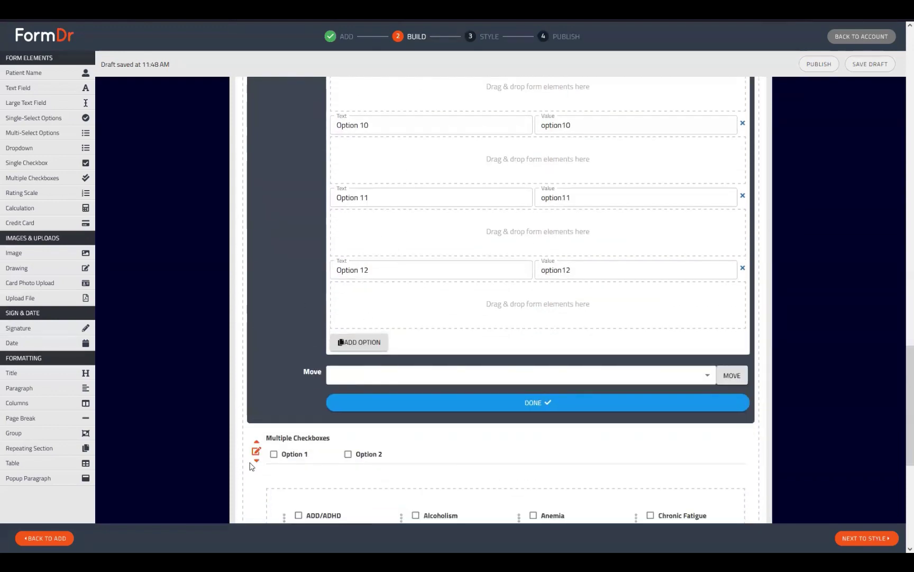
Step: Add options to the Multiple Checkboxes field up to Option 12 and close its settings
left_click(256, 451)
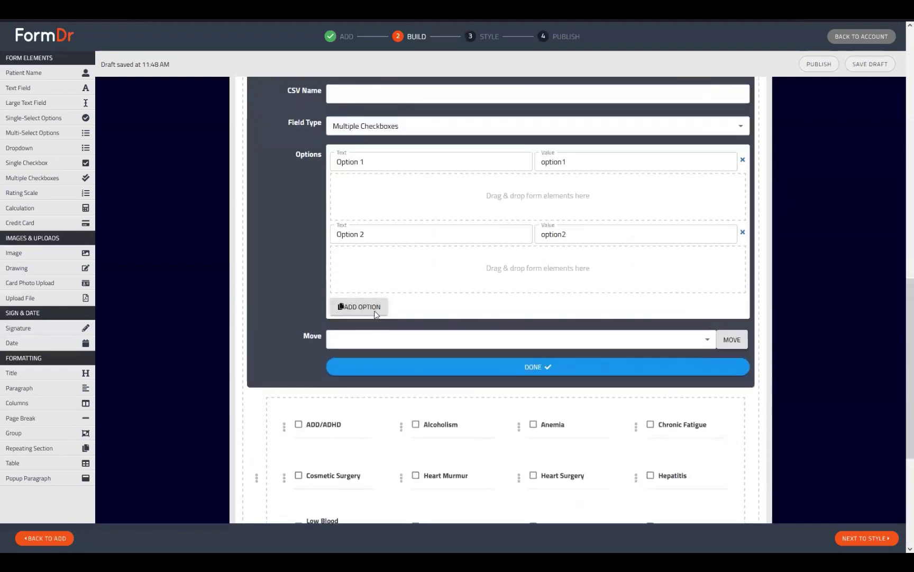
left_click(374, 315)
scroll(423, 344, "down", 2)
key("Return")
key("Return")
scroll(435, 359, "down", 2)
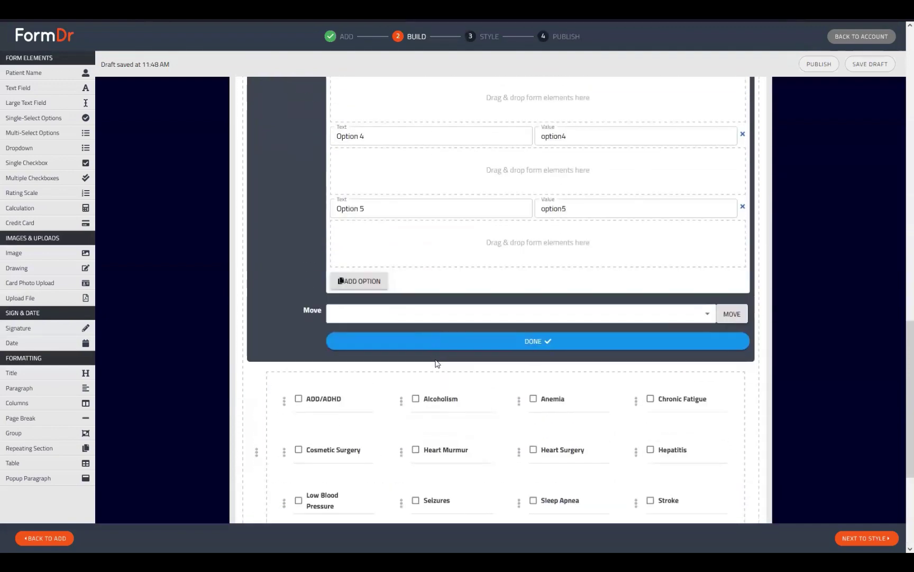
key("Return")
key("Return")
scroll(435, 371, "down", 2)
key("Return")
key("Return")
scroll(435, 377, "down", 2)
key("Return")
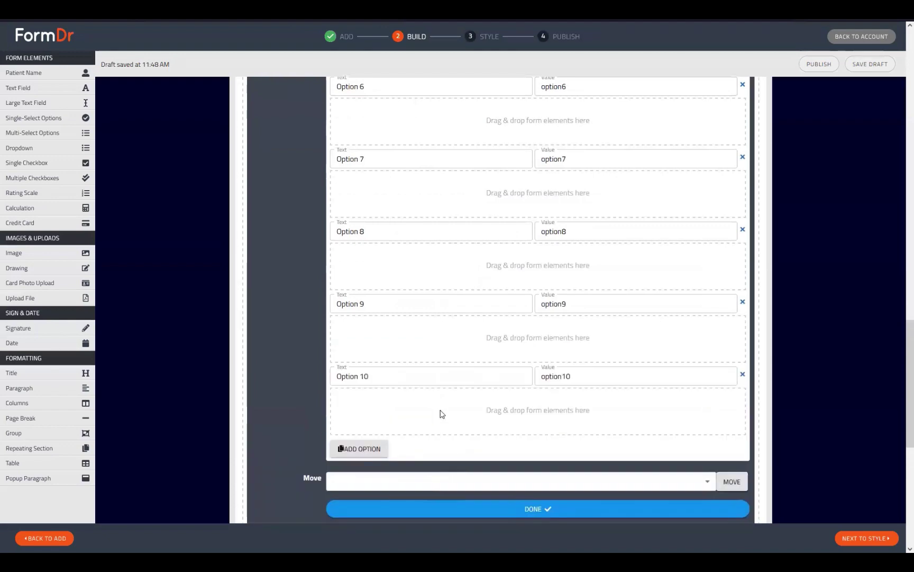
key("Return")
key("Return")
scroll(333, 279, "up", 8)
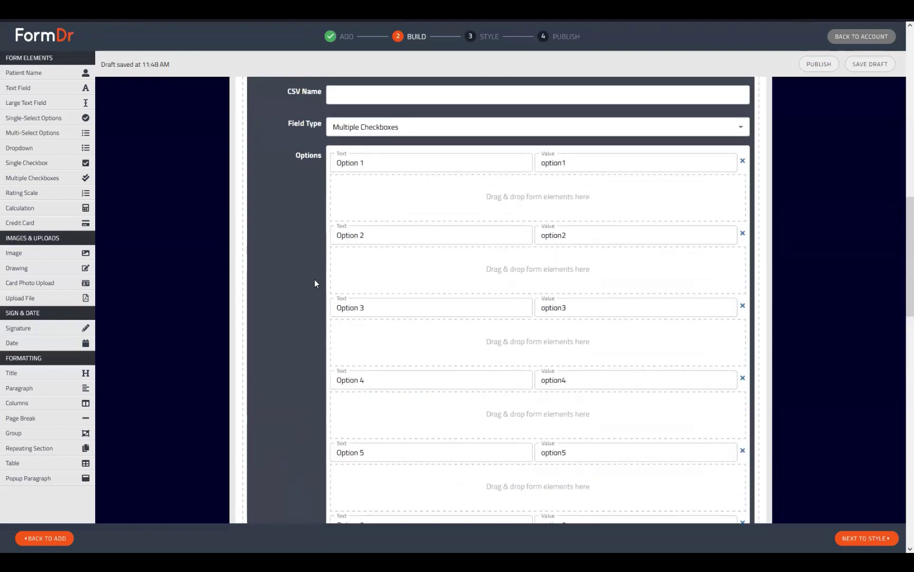
scroll(315, 280, "up", 4)
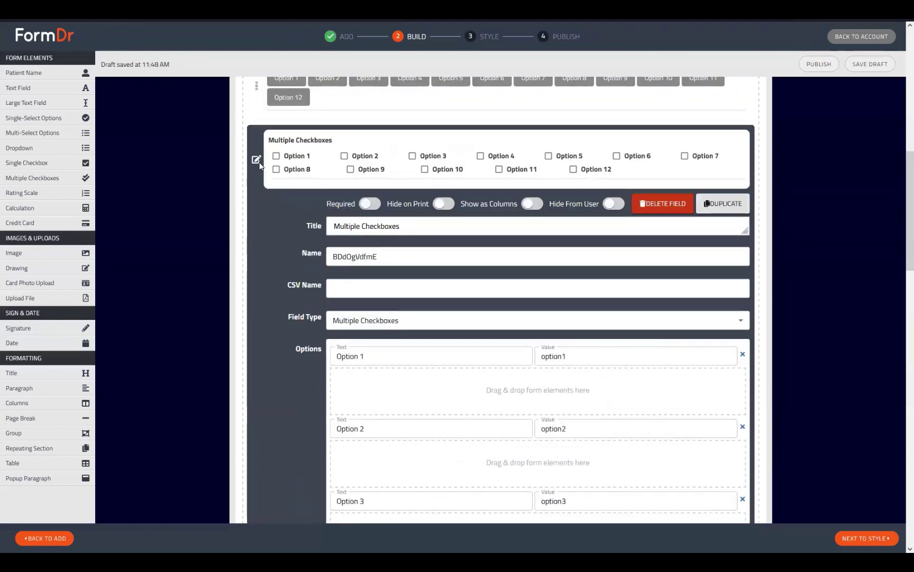
left_click(257, 160)
scroll(281, 280, "up", 3)
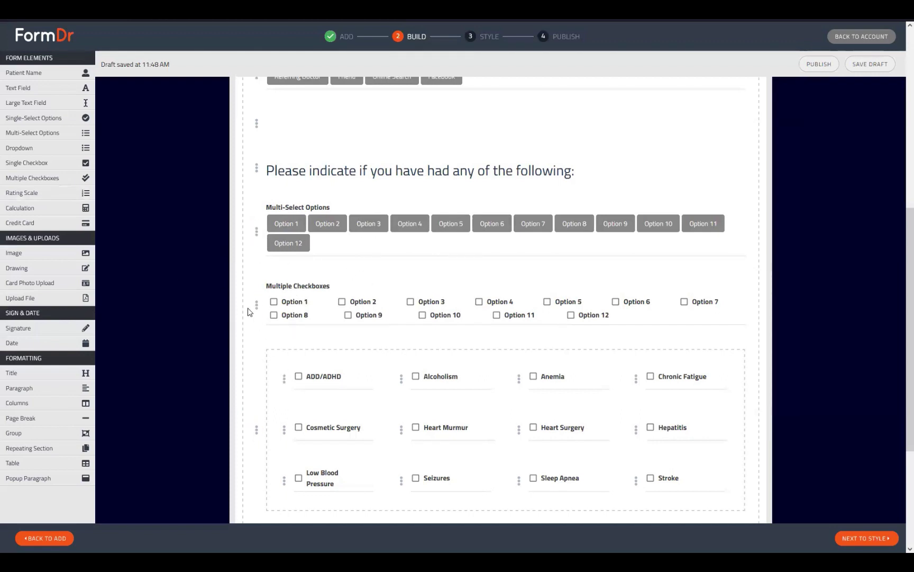
Step: Show the Multiple Checkboxes options as columns, trying 2 columns and settling on 6, and close the field's settings
left_click(256, 305)
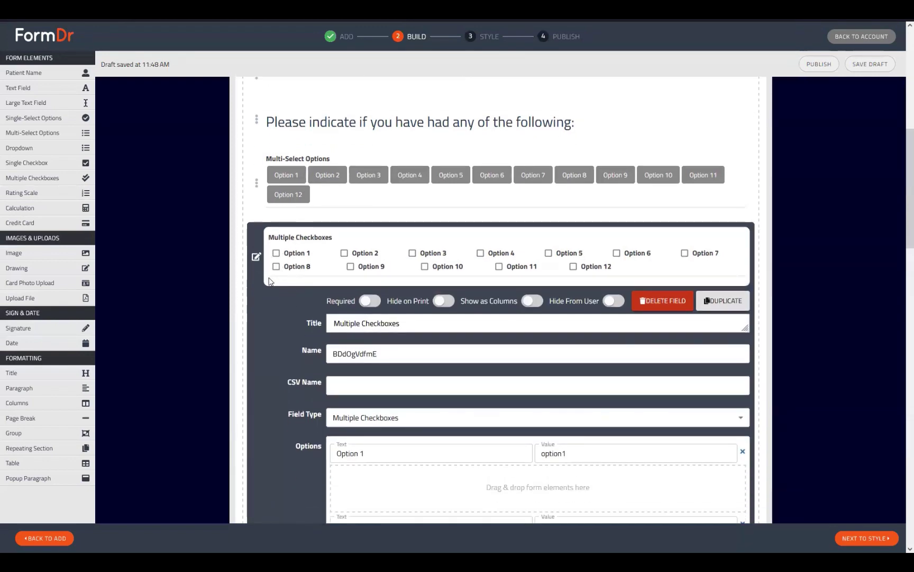
left_click(529, 301)
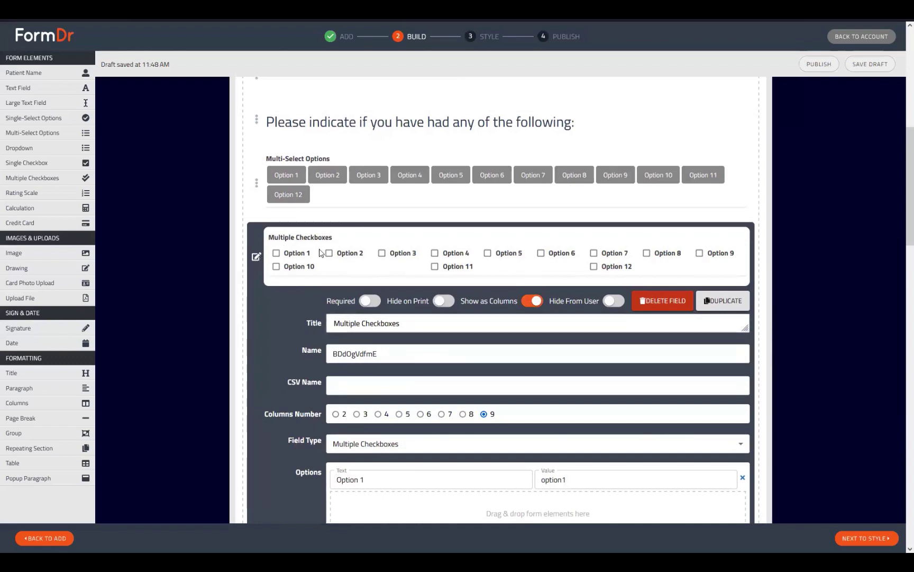
left_click(336, 414)
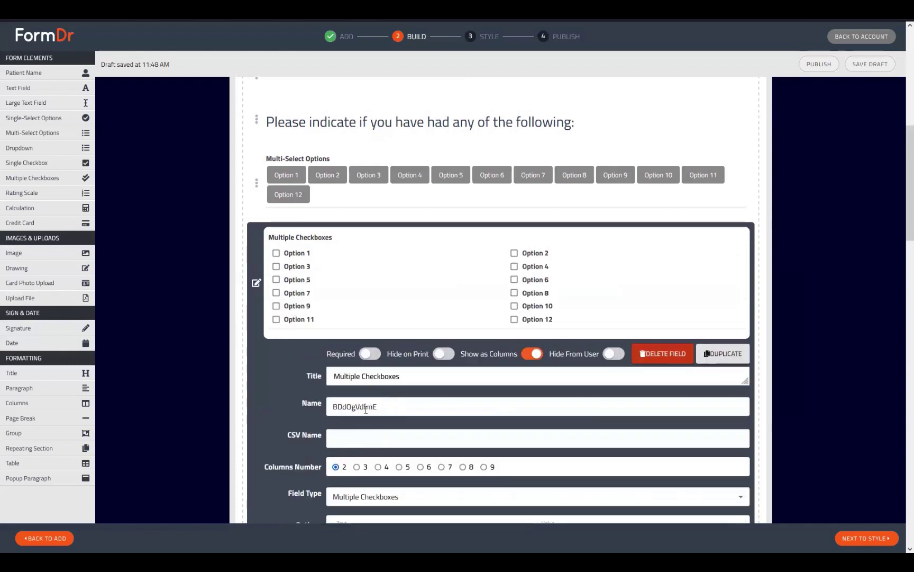
scroll(349, 423, "down", 1)
left_click(421, 414)
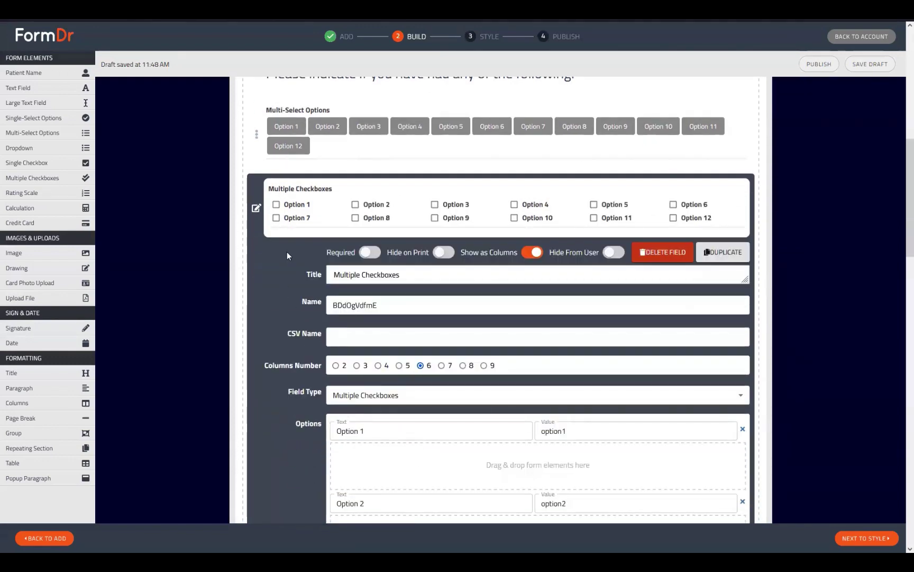
left_click(256, 208)
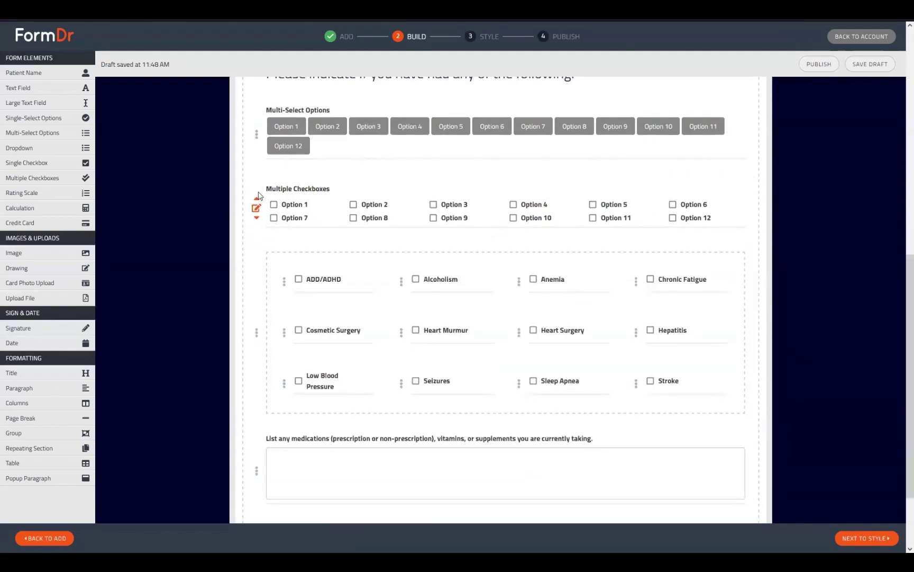
Step: Change the Multiple Checkboxes field to 4 columns and close its settings
left_click(257, 209)
left_click(378, 365)
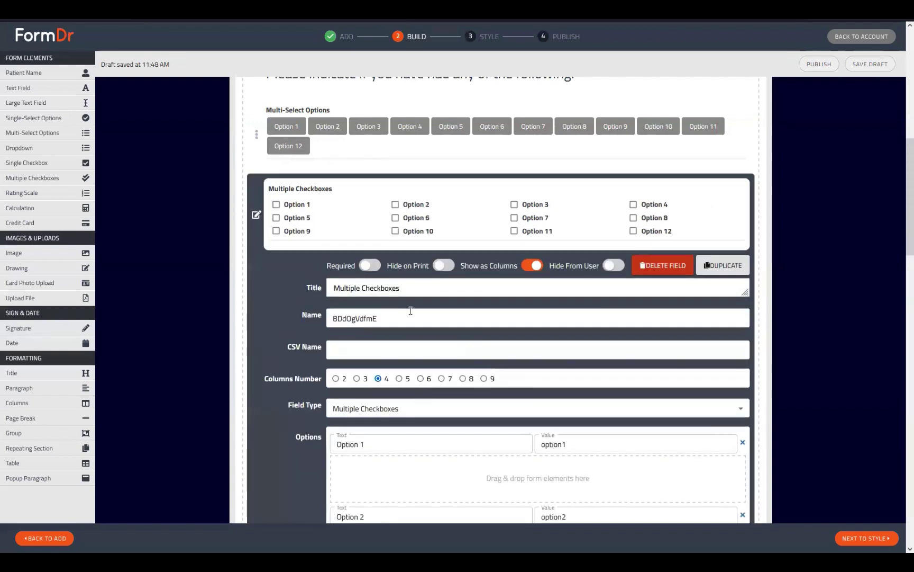
left_click(256, 214)
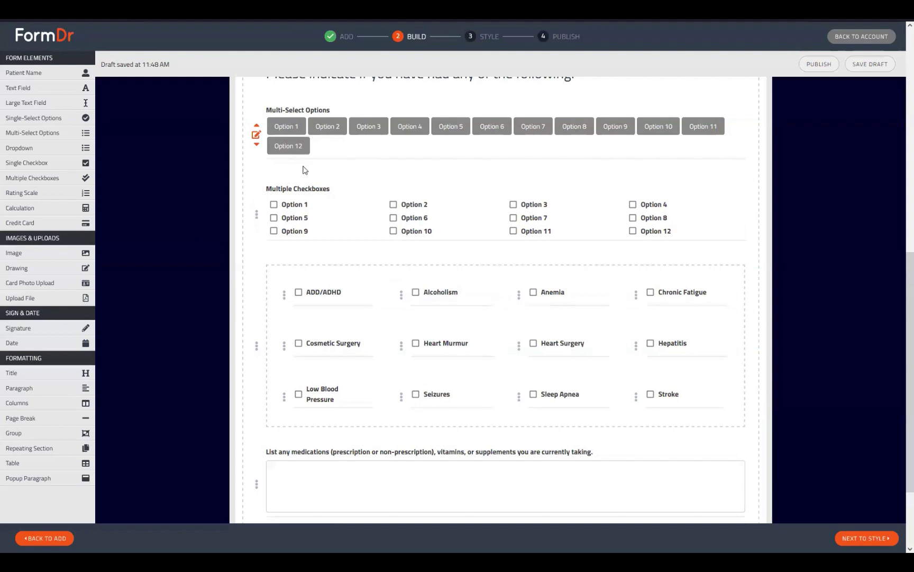
Step: Preview the form in the Style step and compare the Multi-Select Options and Multiple Checkboxes layouts with the health-condition checkboxes
left_click(859, 537)
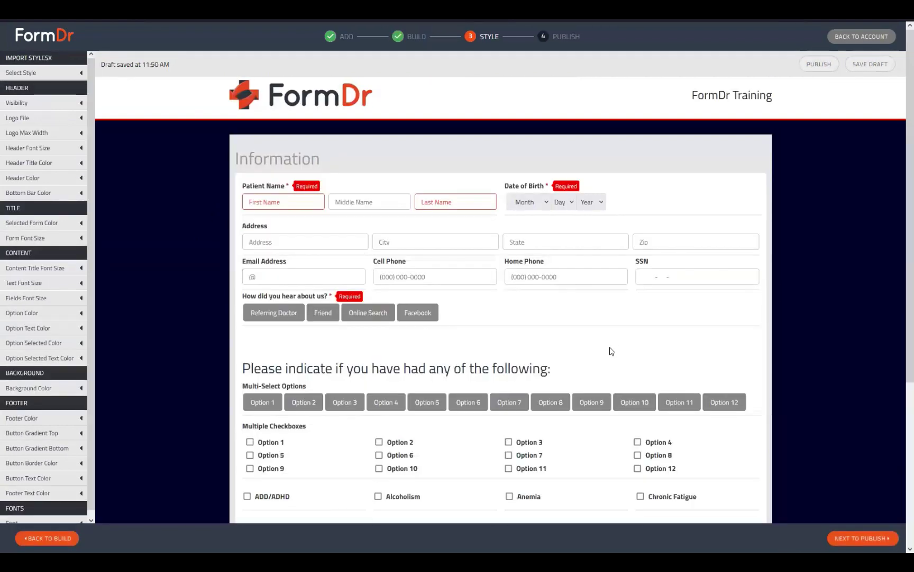
scroll(242, 337, "down", 3)
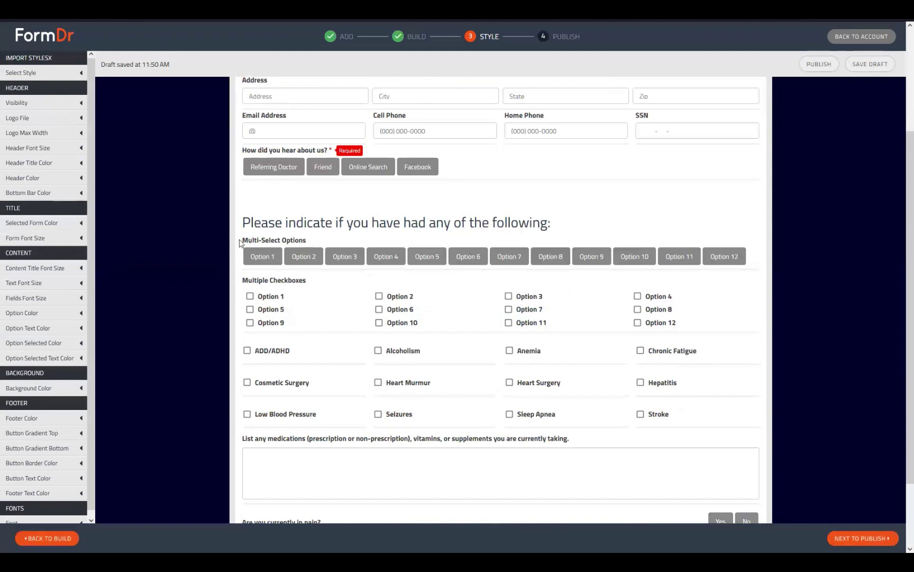
left_click_drag(239, 242, 333, 241)
left_click(260, 284)
left_click_drag(253, 237, 320, 239)
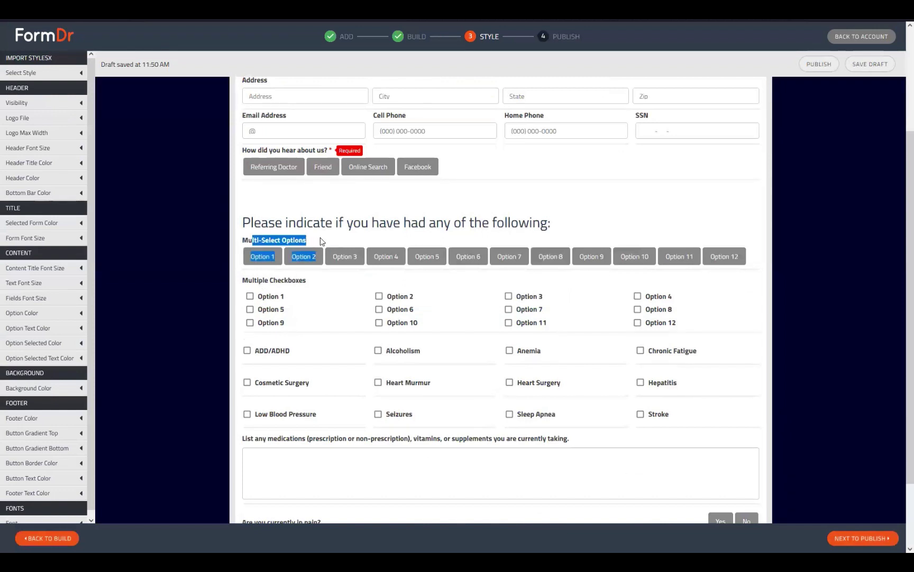
left_click(281, 287)
left_click_drag(252, 280, 331, 292)
left_click(332, 292)
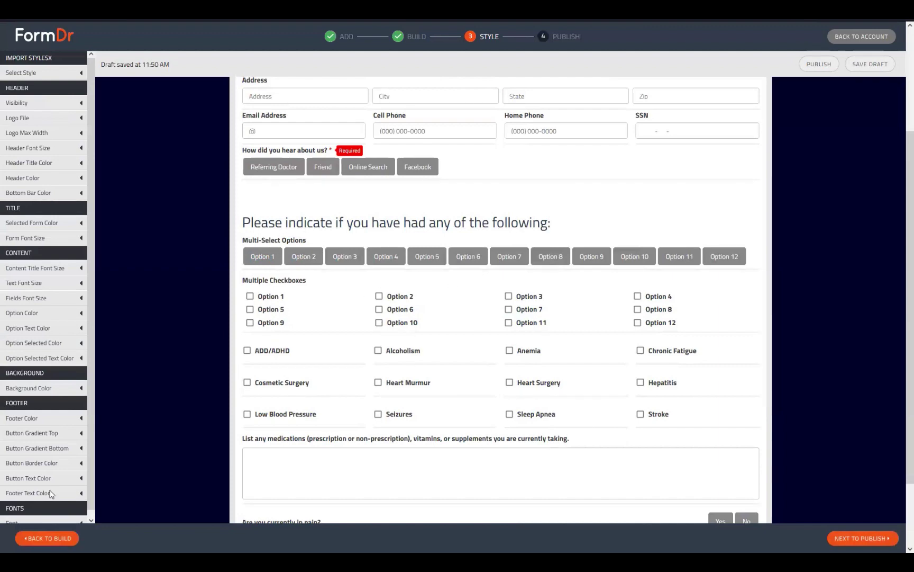
Step: Return to the build stage and copy the title text of the ADD/ADHD single checkbox
left_click(47, 538)
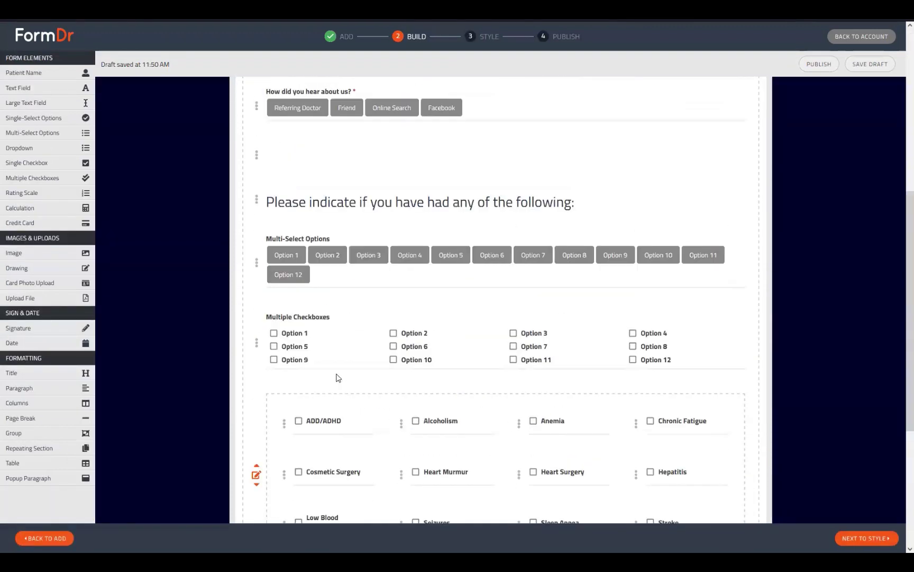
left_click(327, 339)
key("ctrl+c")
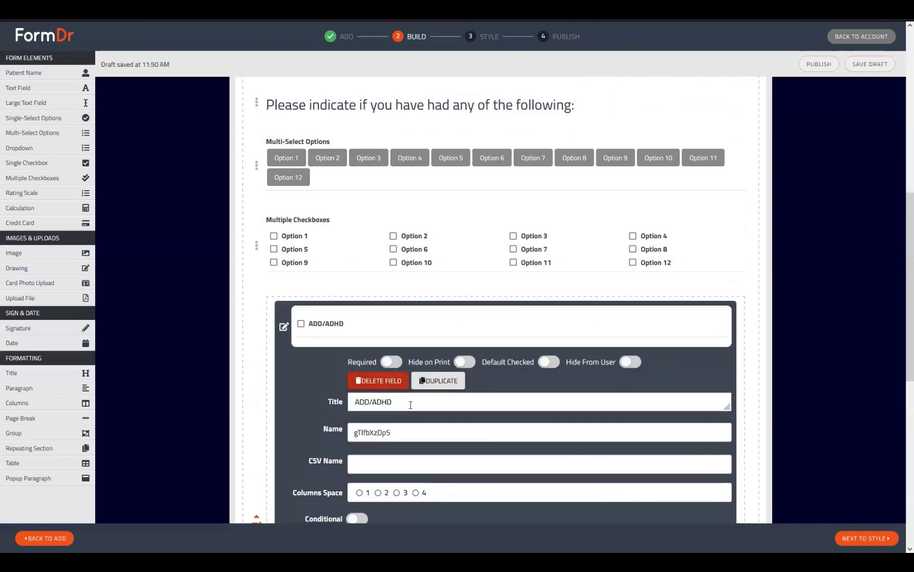
Step: Replace the text of Option 1 in the Multiple Checkboxes field with ADD/ADHD and close the open field editors
left_click(253, 244)
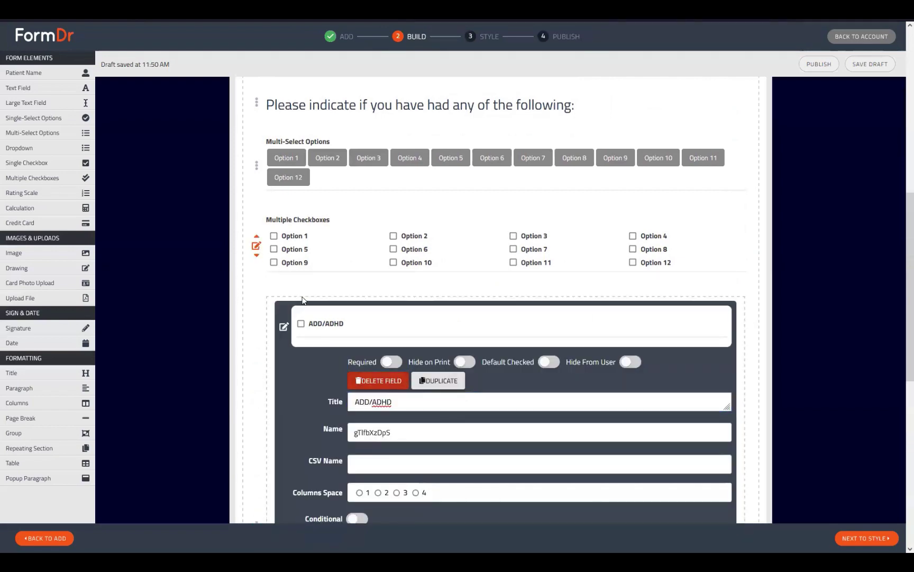
triple_click(388, 238)
key("ctrl+v")
scroll(418, 370, "down", 5)
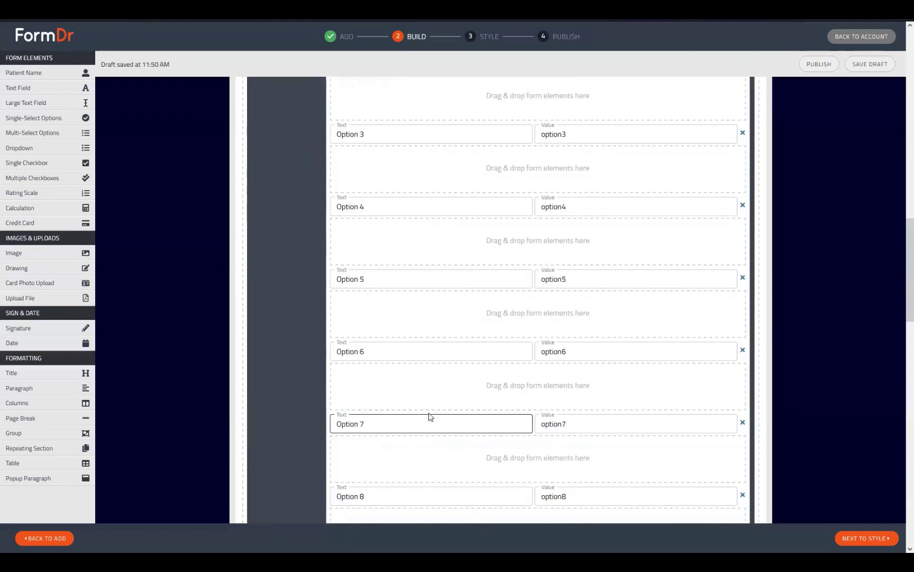
scroll(430, 417, "down", 10)
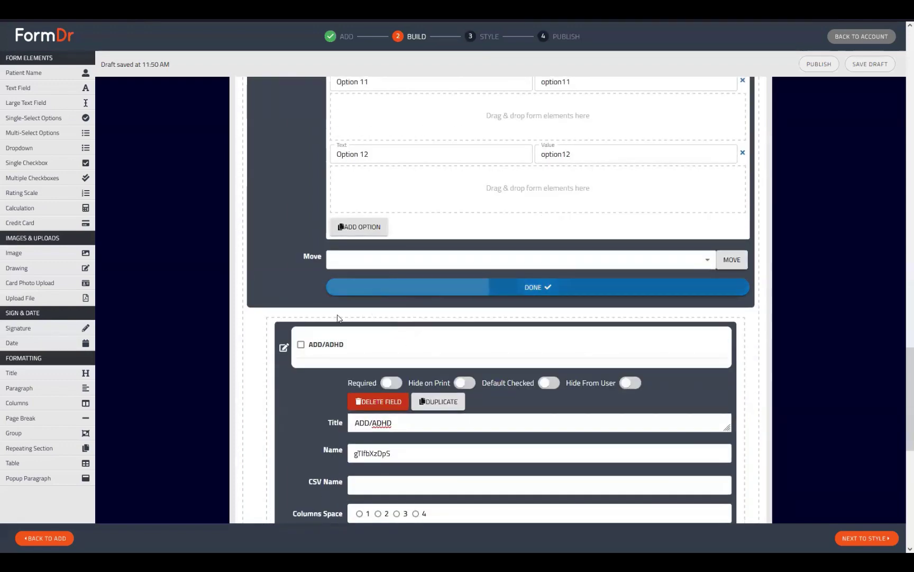
scroll(318, 264, "up", 6)
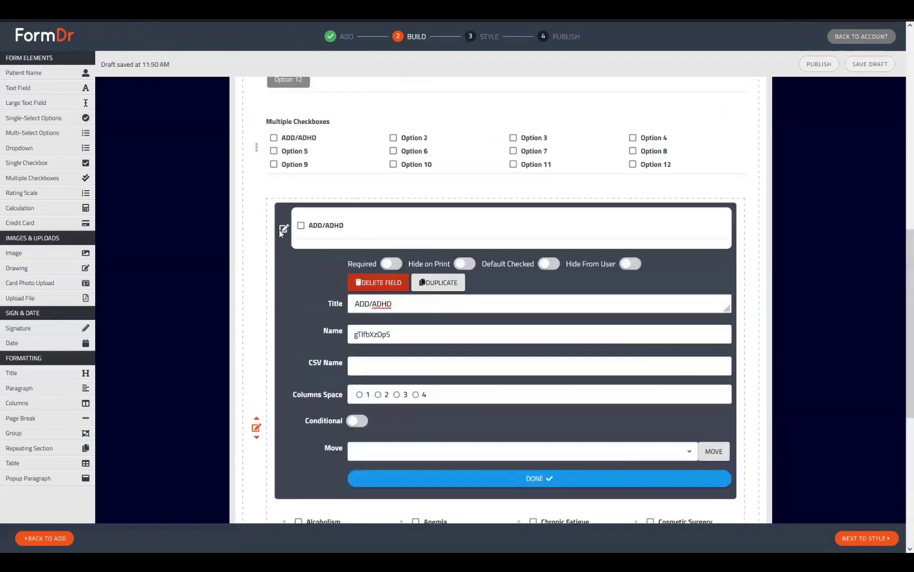
left_click(283, 229)
scroll(239, 343, "up", 4)
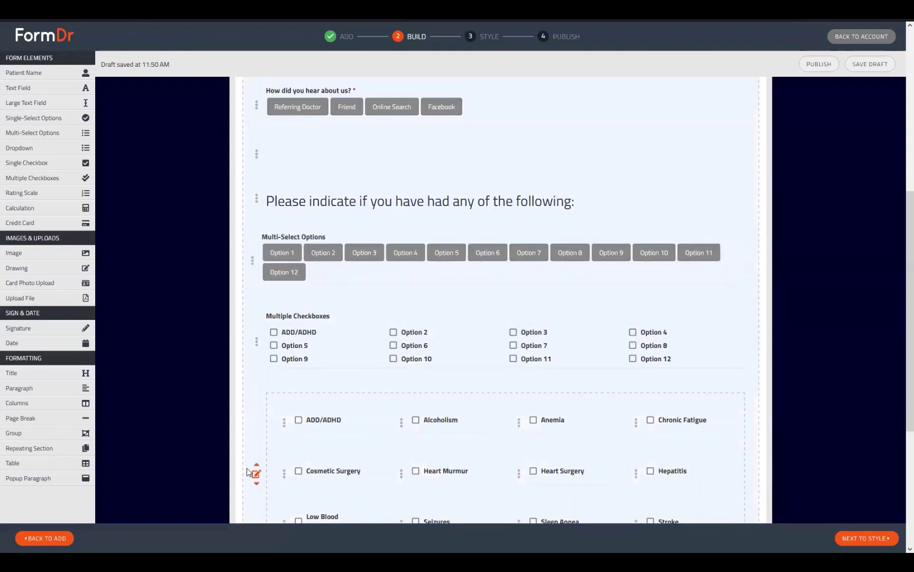
scroll(332, 402, "up", 1)
scroll(333, 403, "up", 1)
scroll(336, 369, "down", 2)
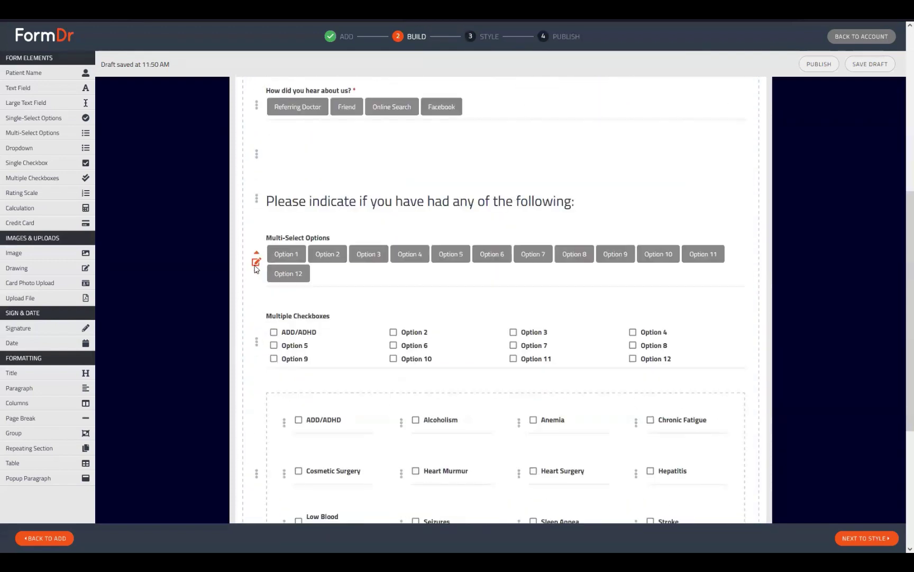
left_click(256, 262)
left_click_drag(394, 464, 341, 464)
key("BackSpace")
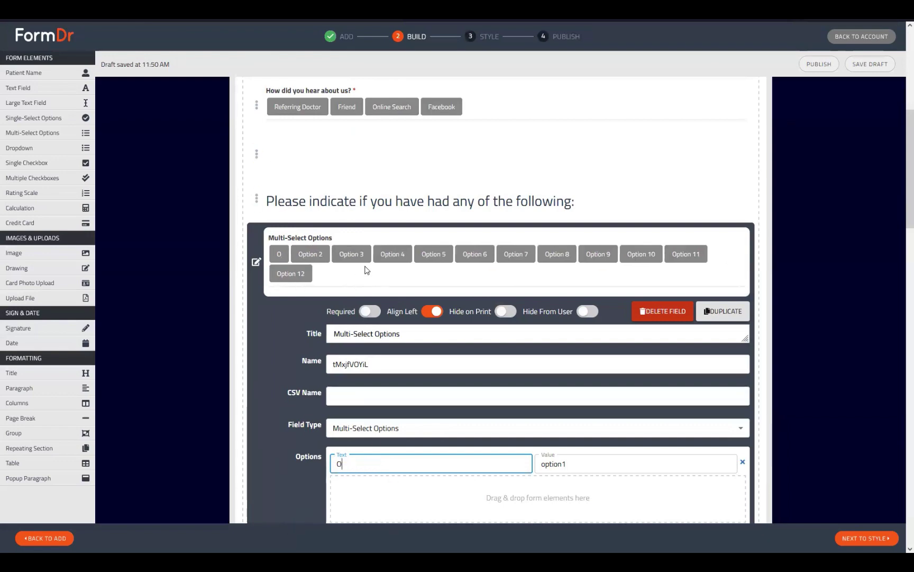
key("ctrl+z")
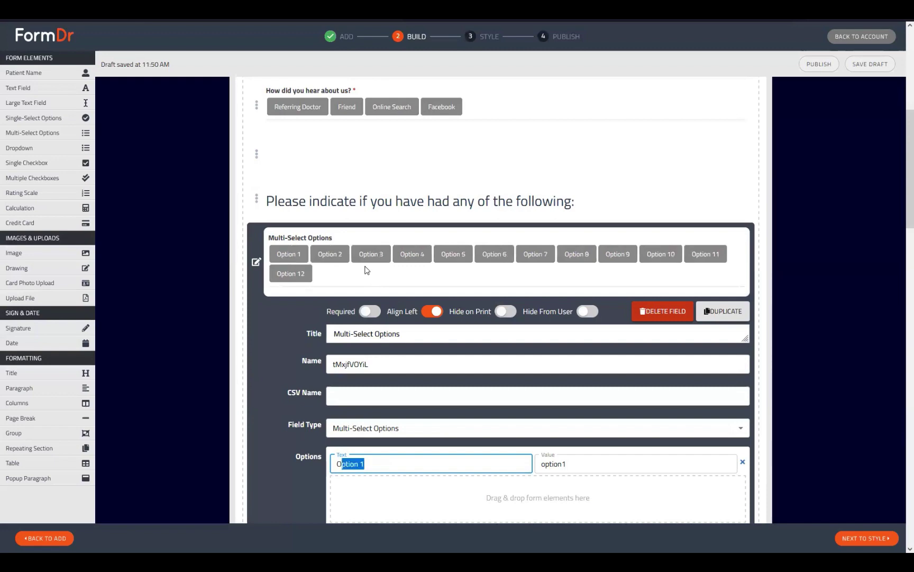
left_click(257, 264)
left_click(257, 265)
scroll(579, 520, "down", 5)
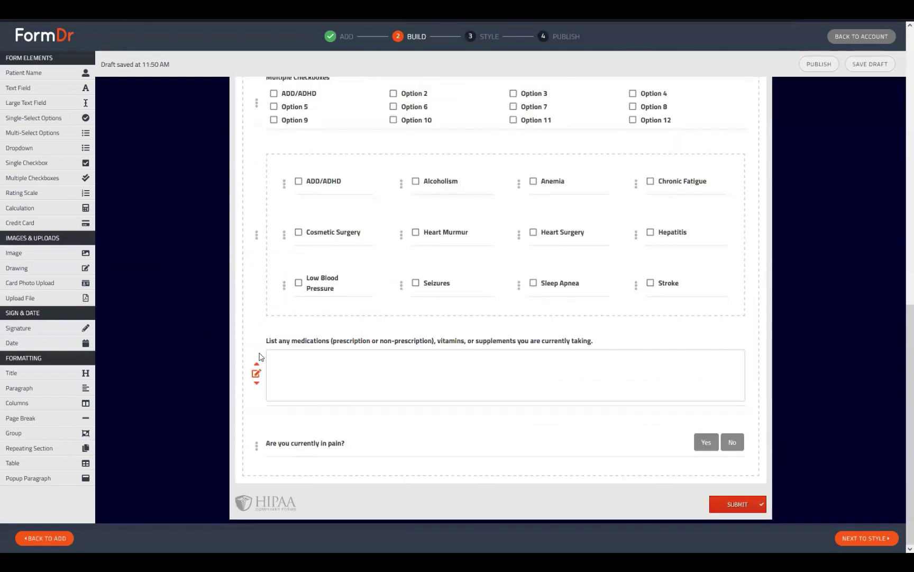
left_click(321, 355)
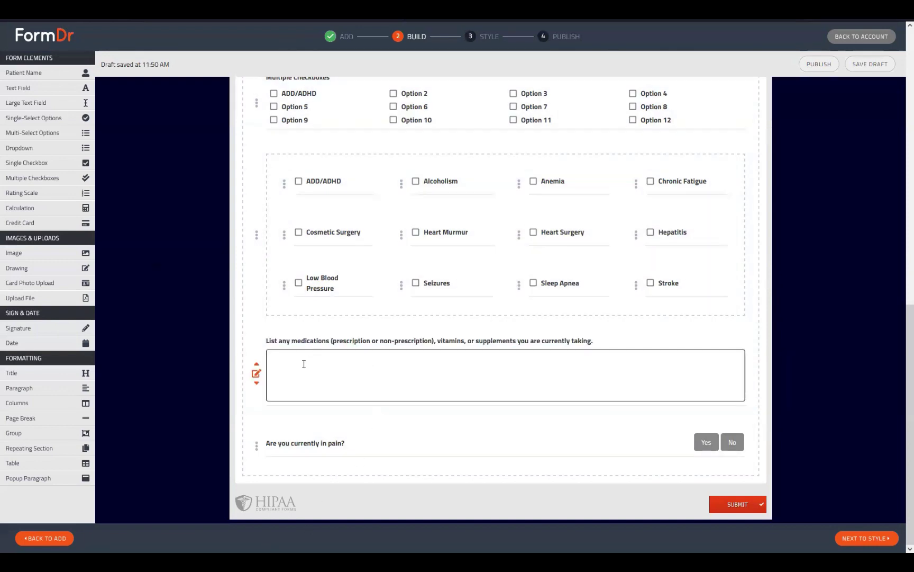
left_click(306, 366)
left_click(320, 485)
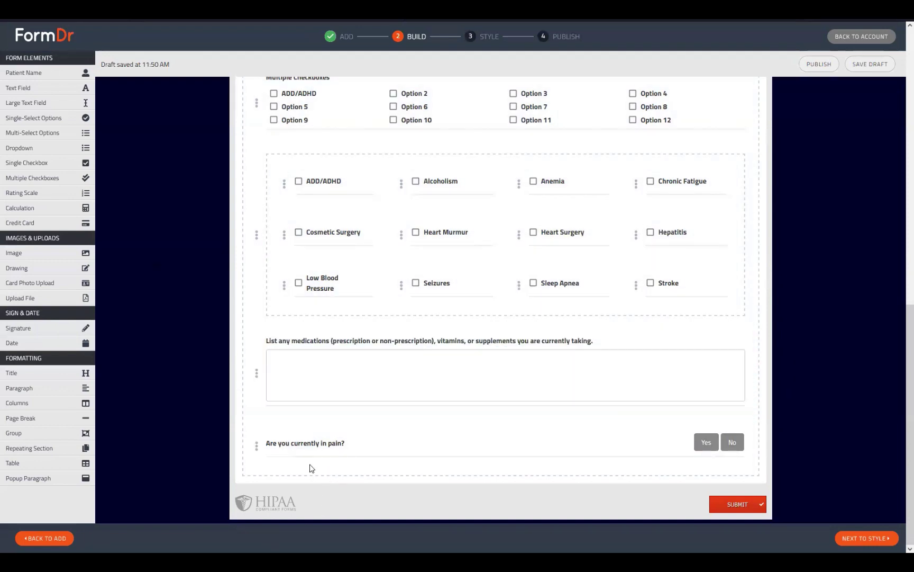
left_click(324, 363)
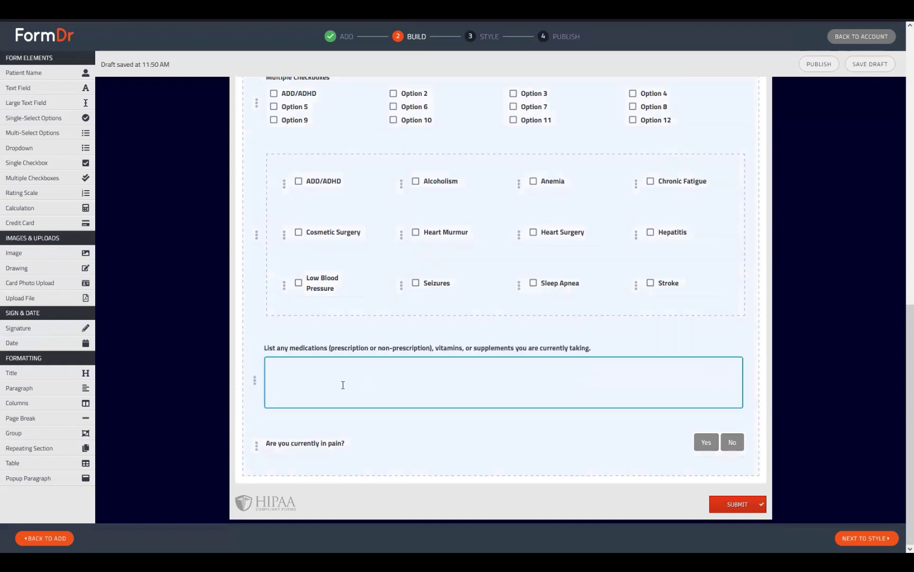
left_click(361, 430)
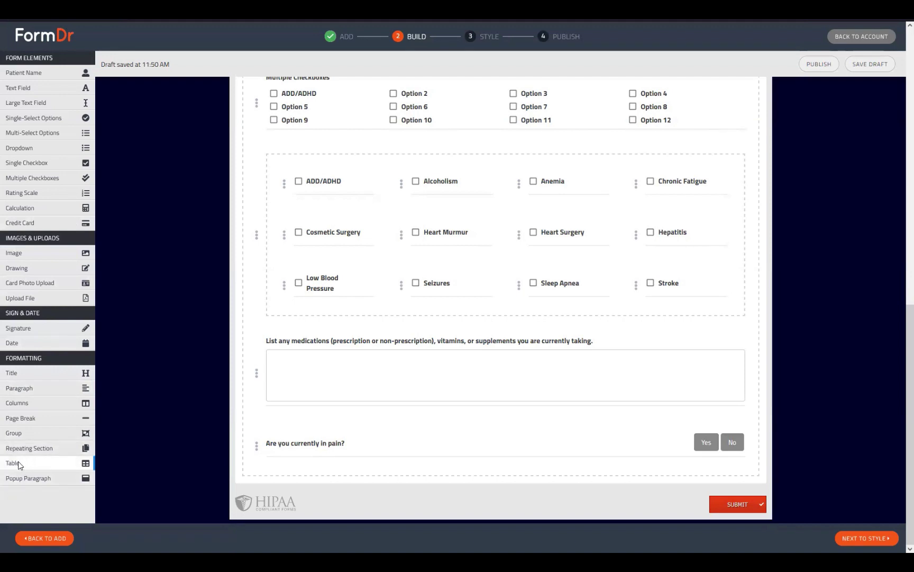
Step: Add a Table and a Repeating Section between the medications text field and the "Are you currently in pain?" question
left_click_drag(12, 465, 254, 418)
left_click_drag(17, 445, 289, 508)
scroll(349, 454, "down", 2)
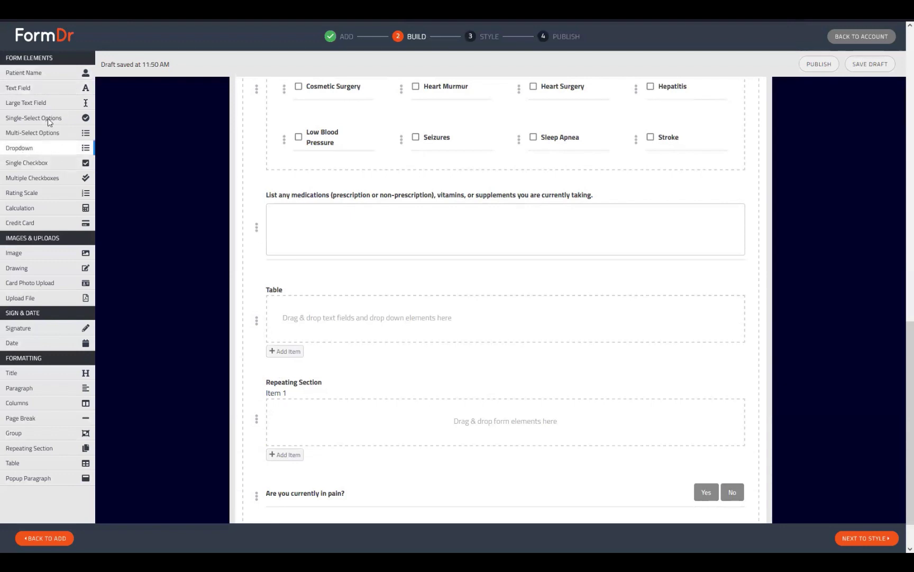
Step: Add a text field to the new table and title it Medication
left_click_drag(33, 88, 304, 323)
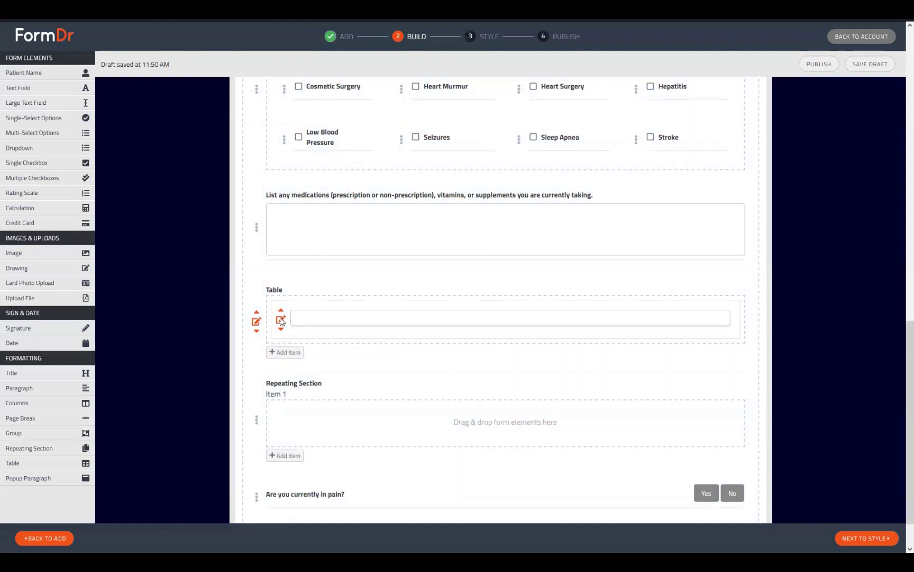
left_click(281, 320)
left_click_drag(386, 369, 250, 369)
type("Medication")
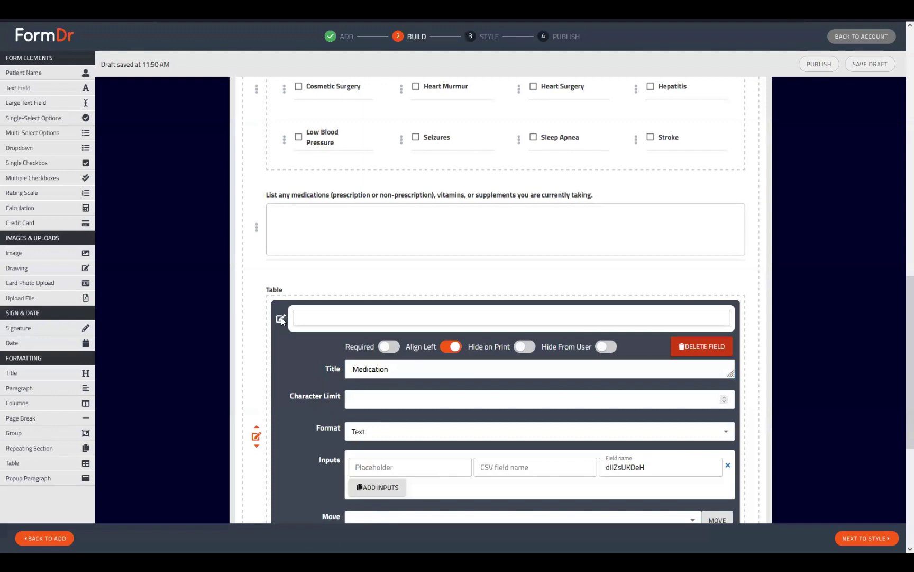
left_click(281, 318)
Step: Add a second text field to the table and title it Dosage
left_click_drag(36, 89, 510, 336)
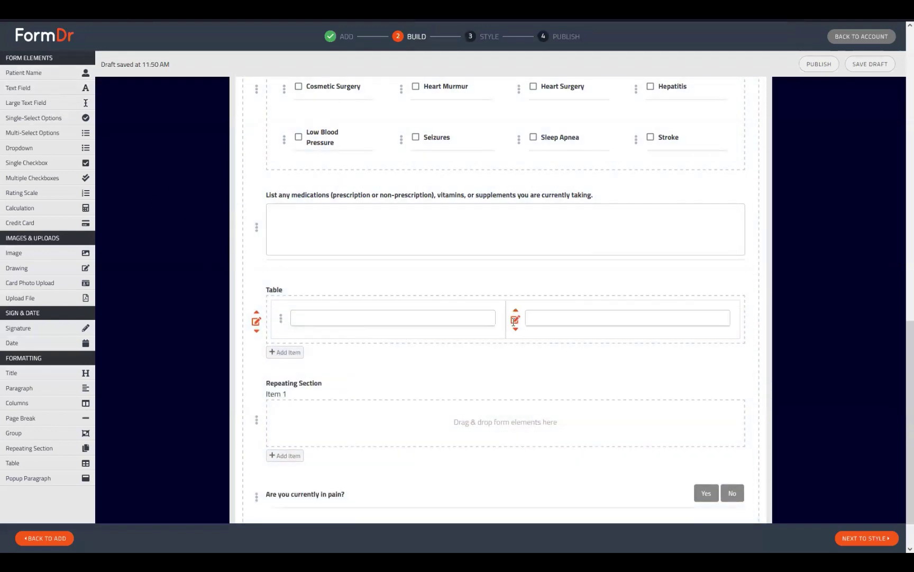
left_click(513, 321)
left_click_drag(435, 412, 262, 408)
type("Dos")
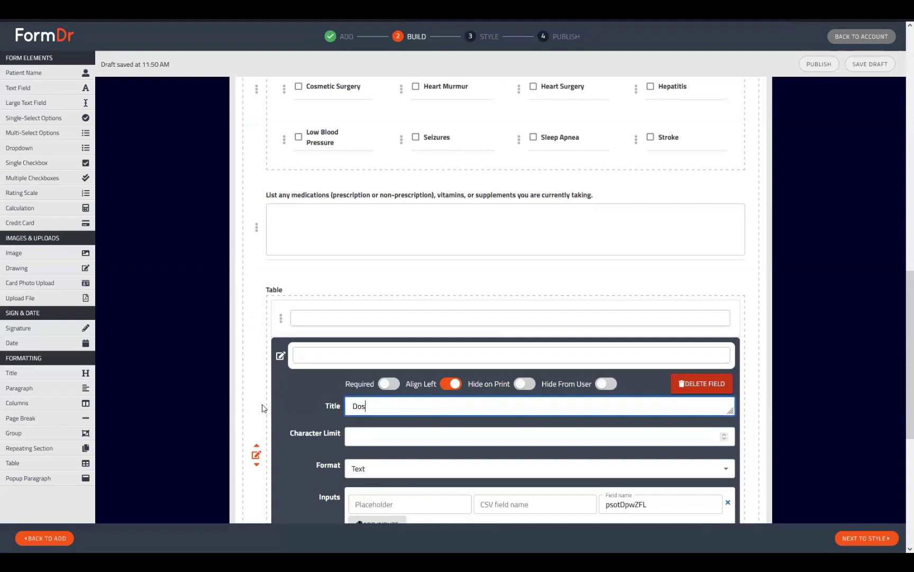
type("age")
left_click(282, 354)
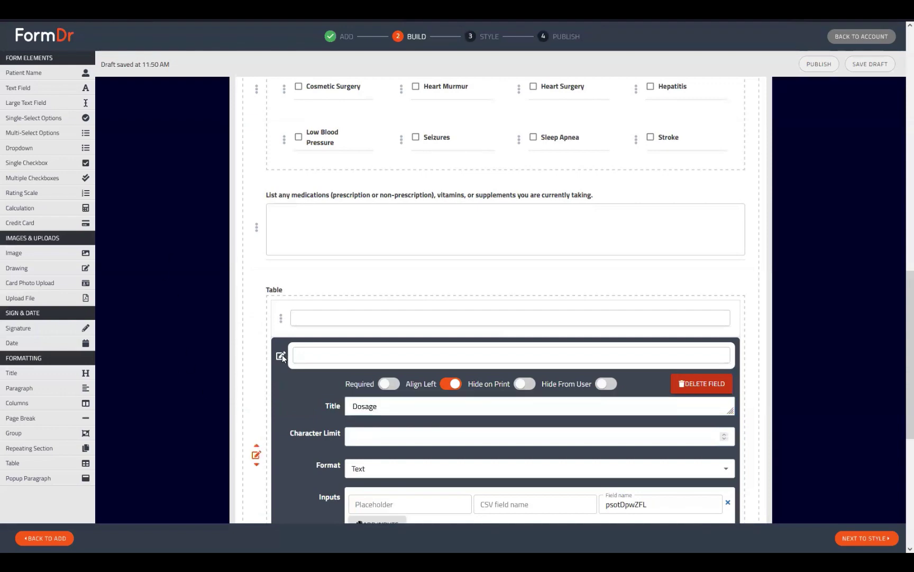
Step: Add a third text field to the table and title it Frequency
left_click_drag(26, 90, 349, 374)
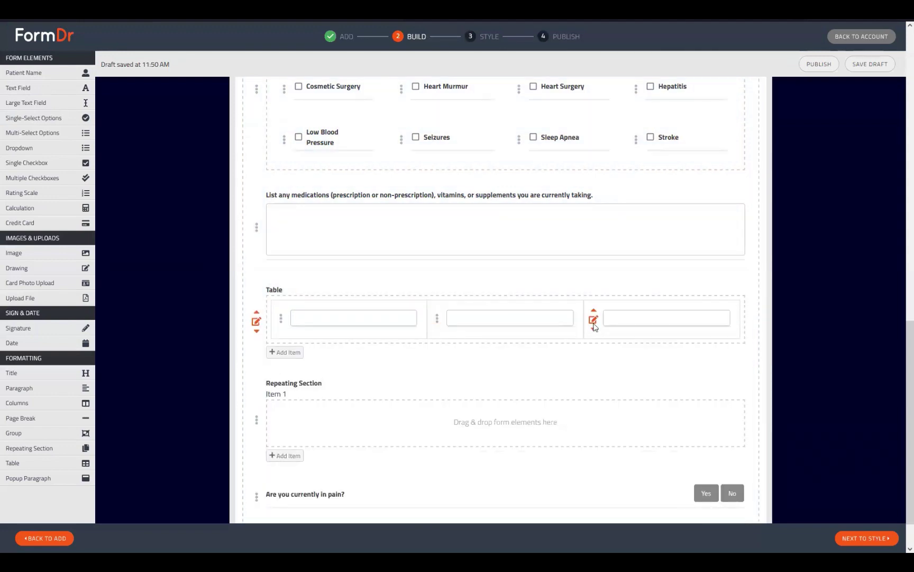
left_click(594, 320)
left_click(484, 406)
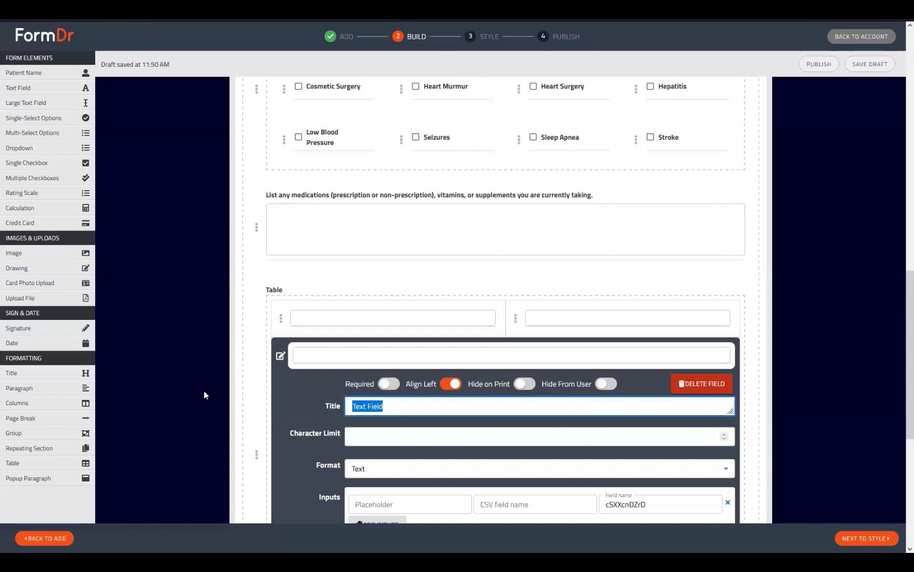
type("Frequency")
left_click(256, 454)
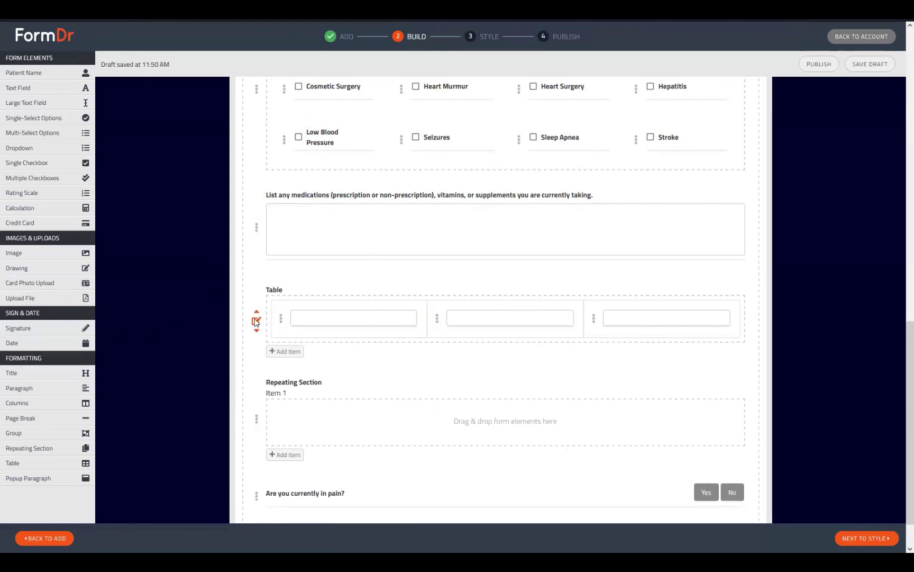
left_click(255, 321)
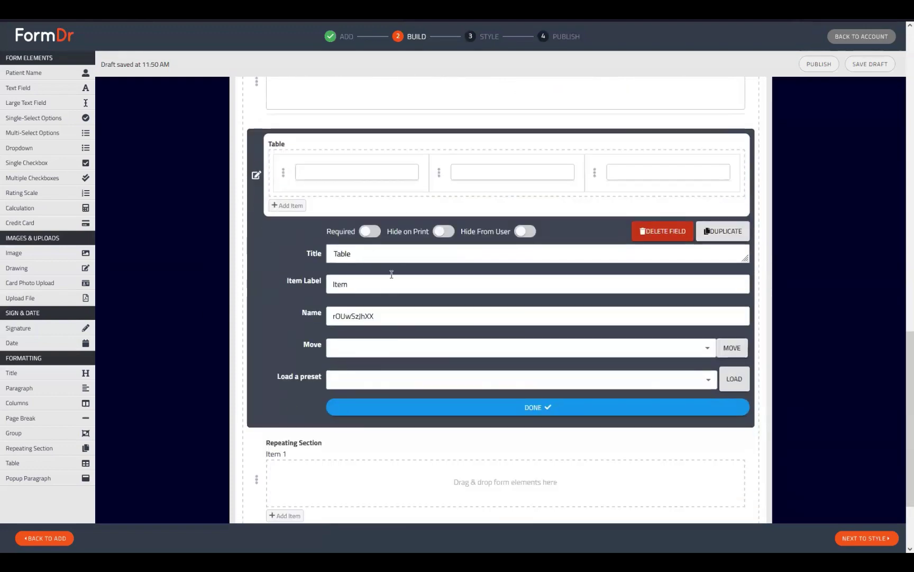
left_click_drag(353, 253, 258, 258)
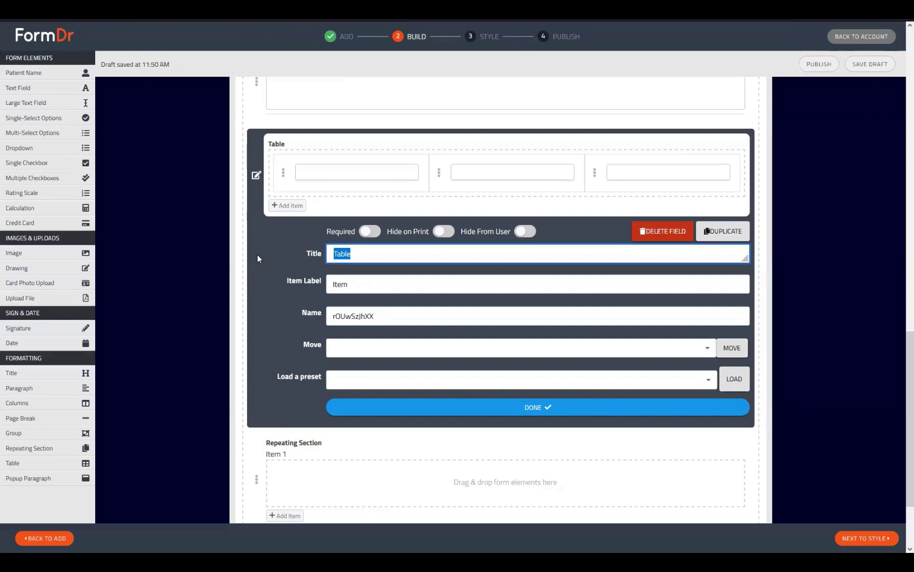
type("Mecani")
key("BackSpace")
key("BackSpace")
key("BackSpace")
Step: Copy the title of the "List any medications" large text field and use it as the table's title
scroll(245, 275, "up", 3)
left_click(367, 233)
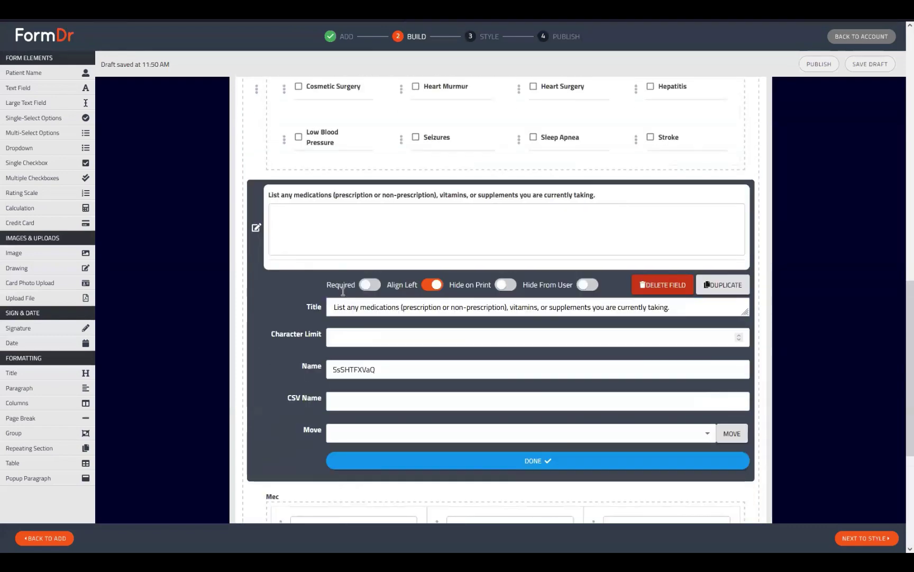
triple_click(367, 313)
key("ctrl+c")
left_click(256, 228)
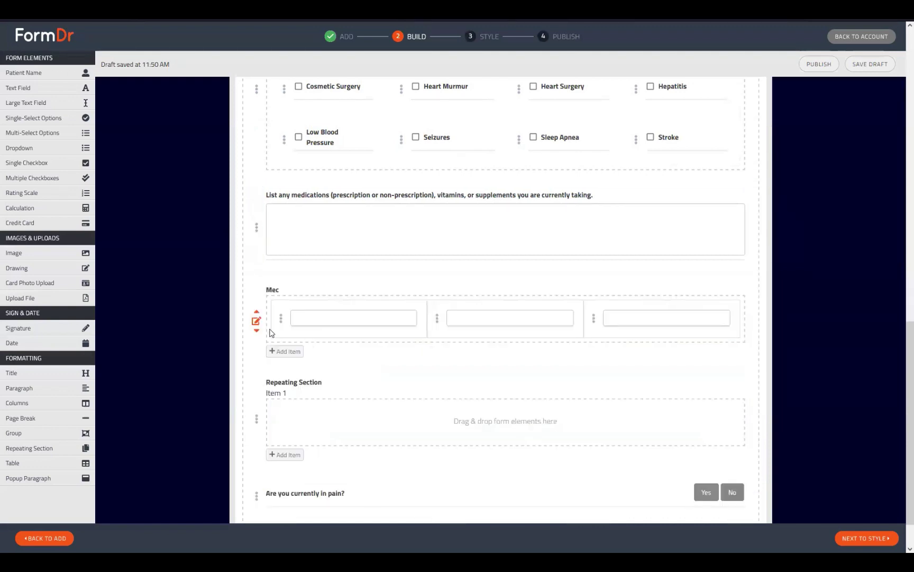
left_click(257, 321)
triple_click(354, 405)
key("ctrl+v")
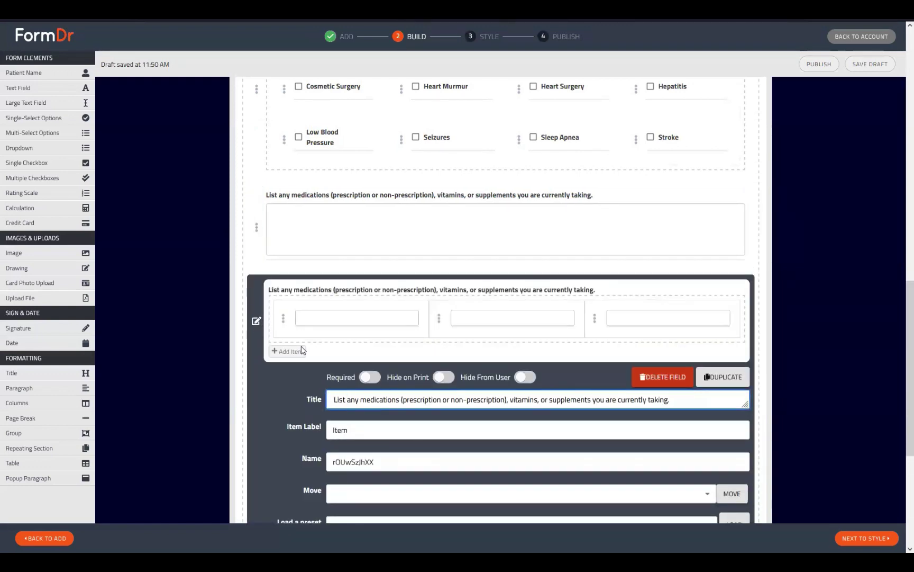
Step: Set the table's item label to Medication
scroll(318, 360, "down", 1)
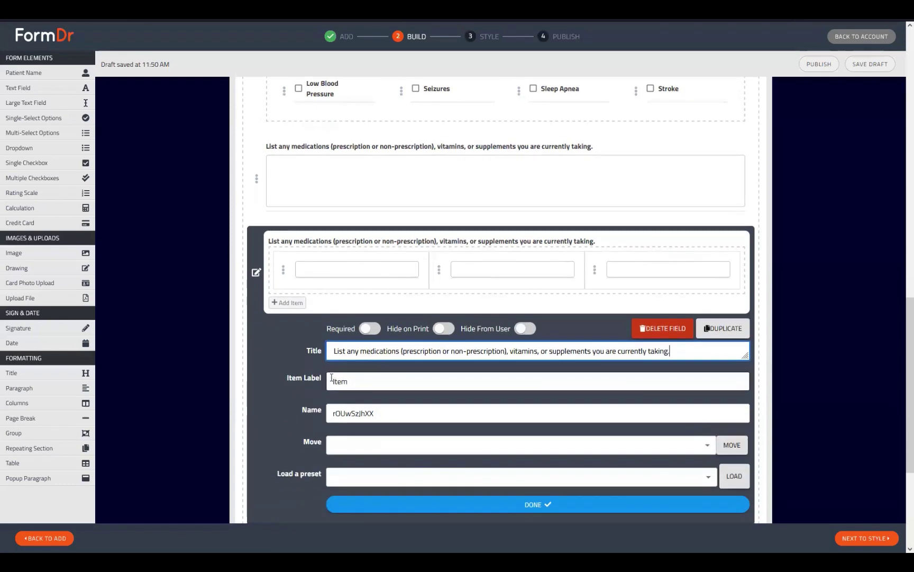
key("Tab")
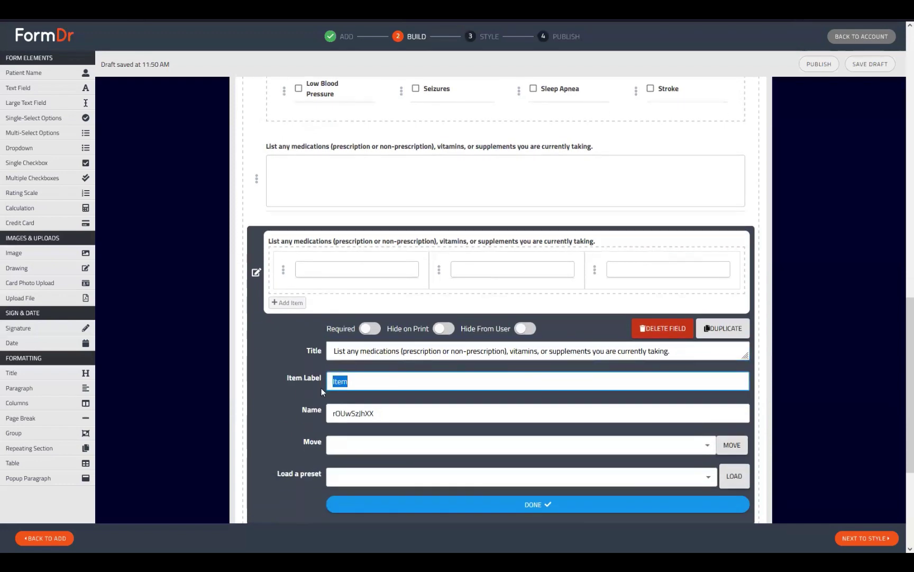
key("BackSpace")
type("Medicatio")
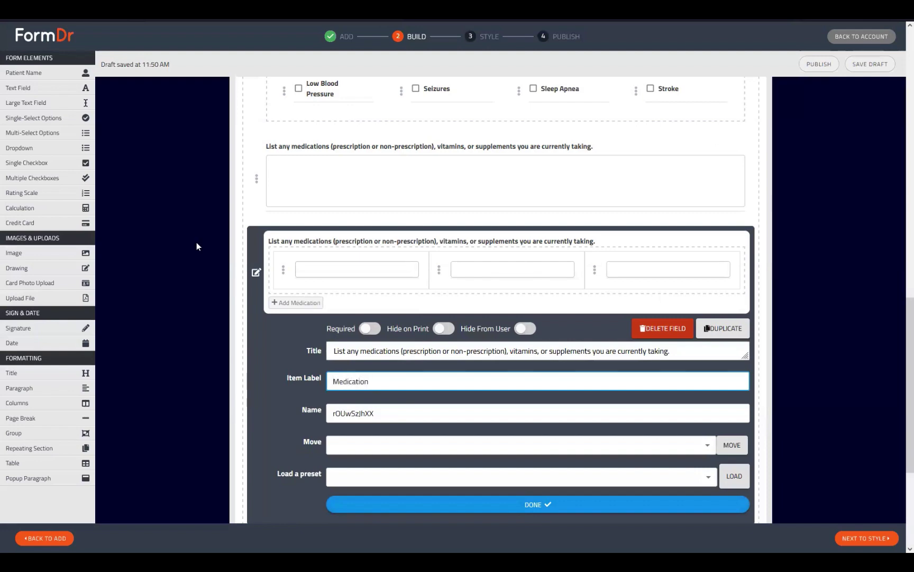
type("n")
key("ctrl+a")
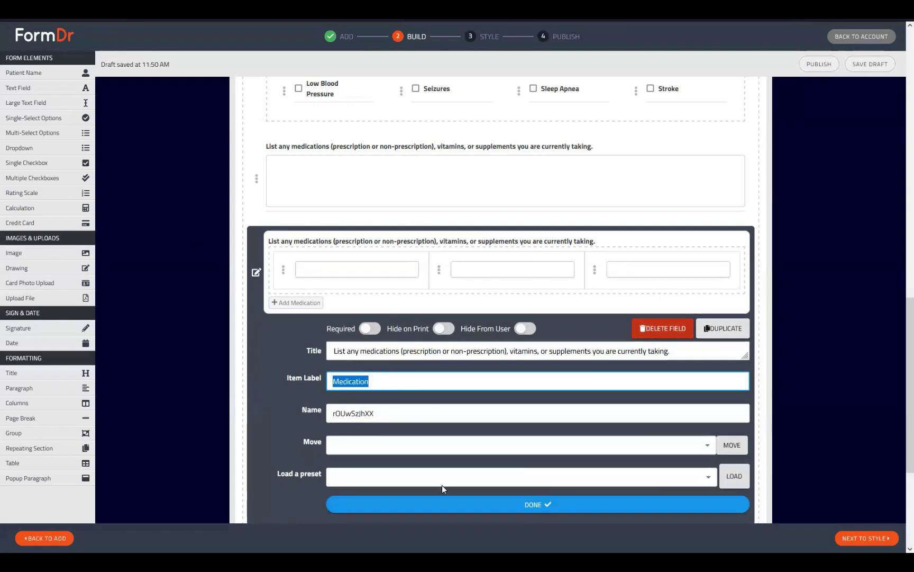
Step: Clear the medications table's item label and close the table's settings
key("BackSpace")
scroll(443, 403, "down", 2)
left_click(404, 409)
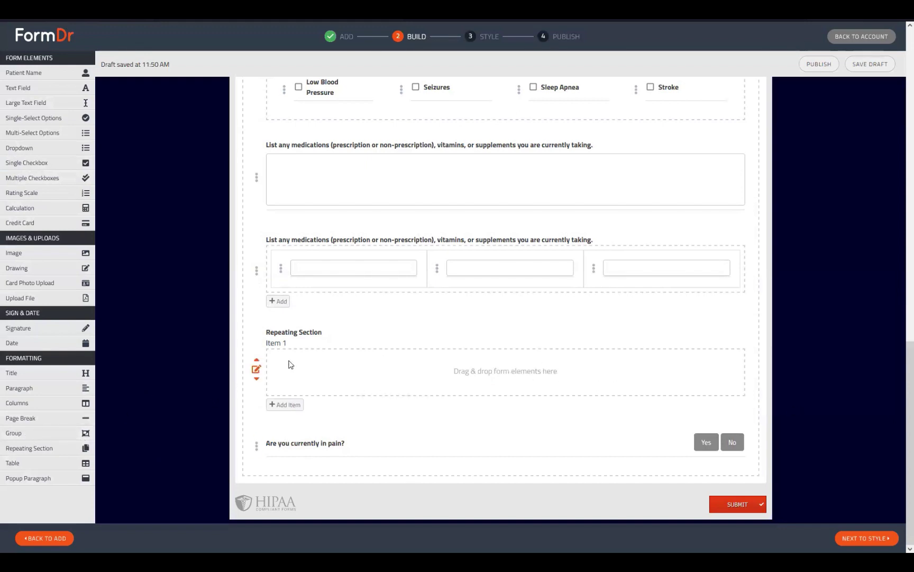
Step: Add three text fields inside the empty repeating section below the medications table
left_click_drag(21, 88, 339, 373)
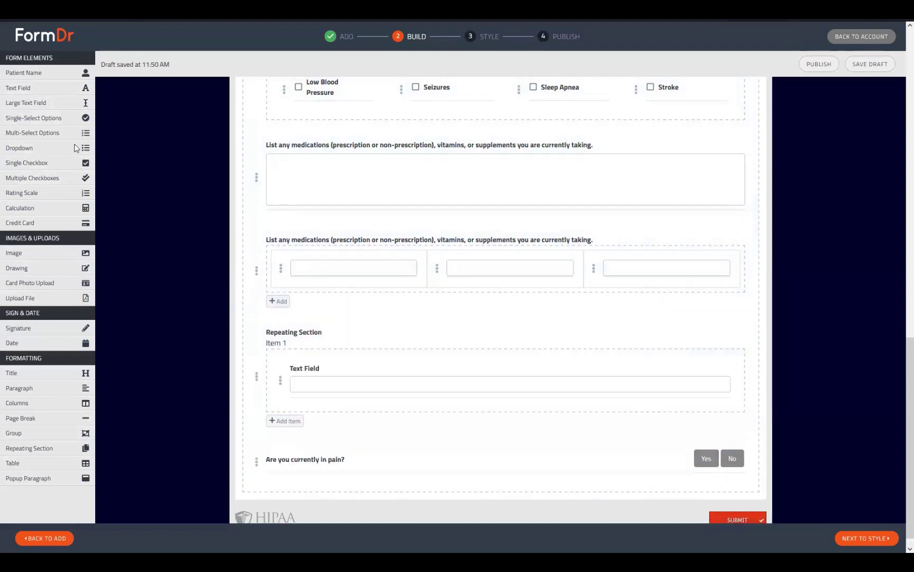
left_click_drag(47, 88, 339, 402)
left_click_drag(53, 88, 354, 409)
scroll(377, 482, "down", 3)
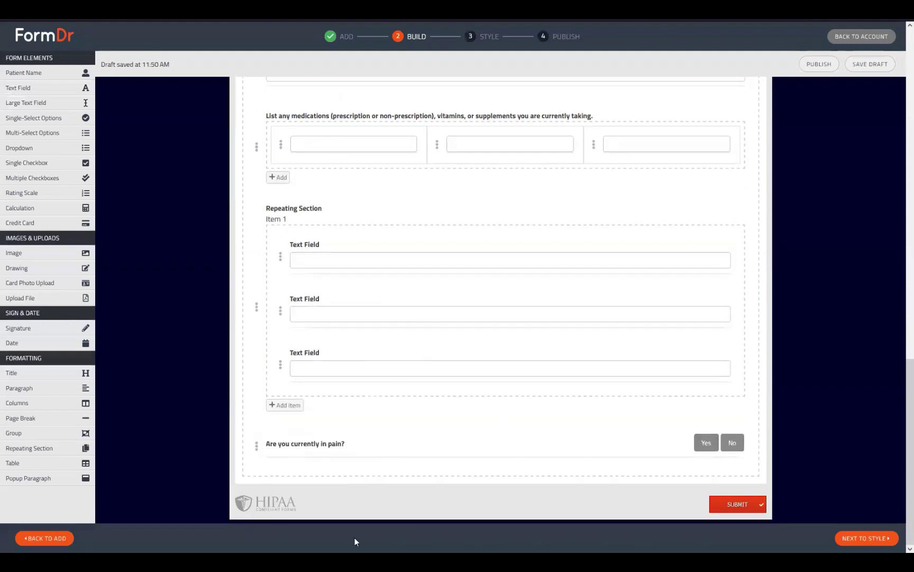
Step: Insert a Columns element in the repeating section and move its three text fields into it side by side
left_click_drag(42, 405, 373, 288)
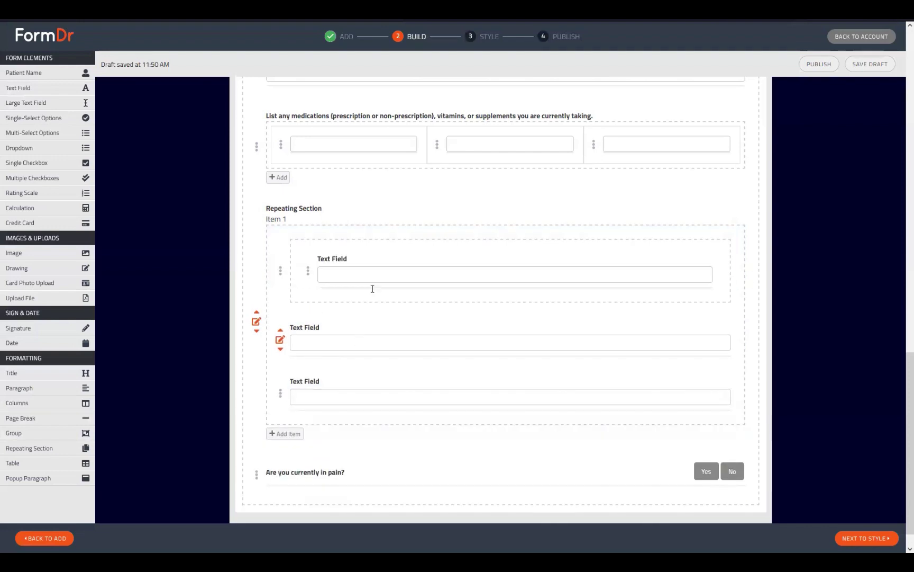
left_click_drag(363, 332, 377, 304)
left_click_drag(369, 362, 383, 347)
Step: Title the first text field in the repeating section's columns Medication
left_click(307, 350)
left_click_drag(410, 427, 254, 429)
type("Medicin")
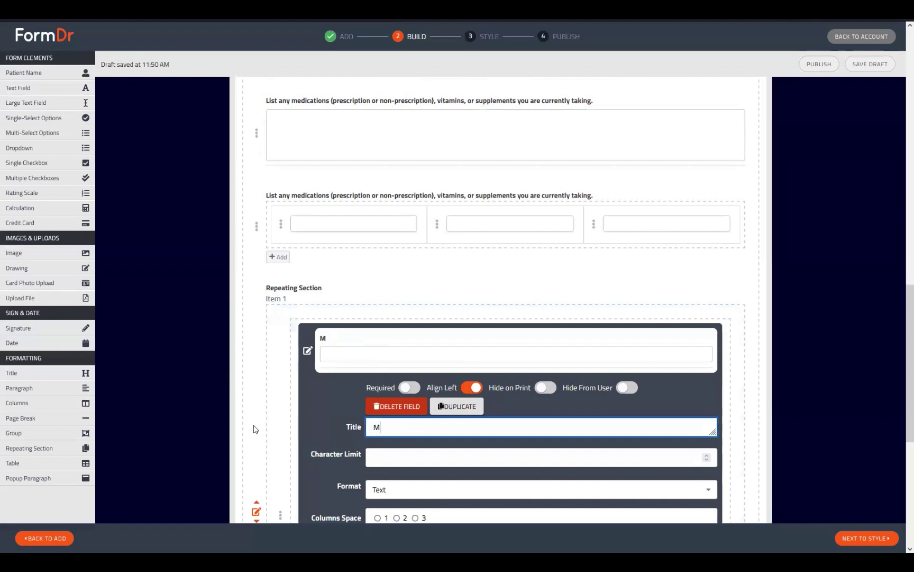
key("BackSpace")
key("BackSpace")
type("atio")
left_click(307, 350)
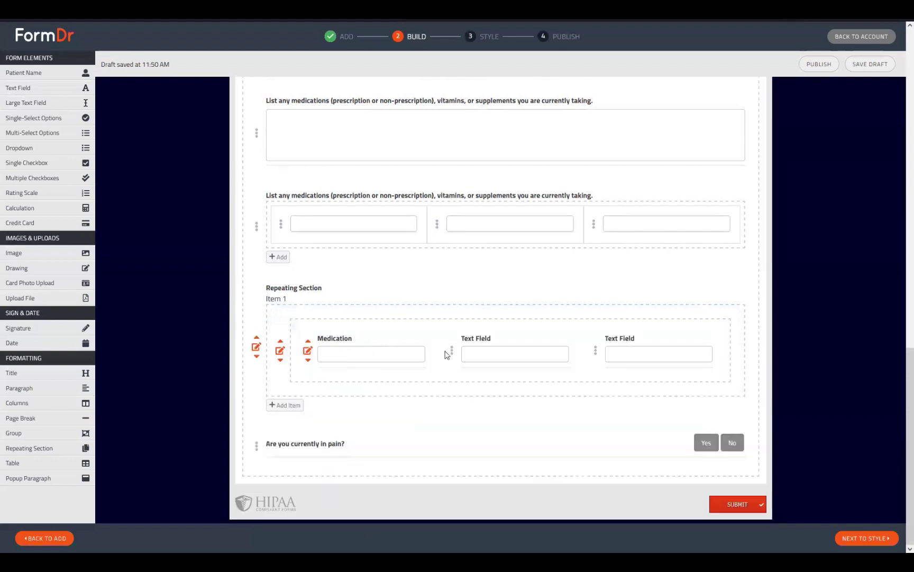
Step: Title the second text field in the repeating section's columns Dosage
left_click(453, 350)
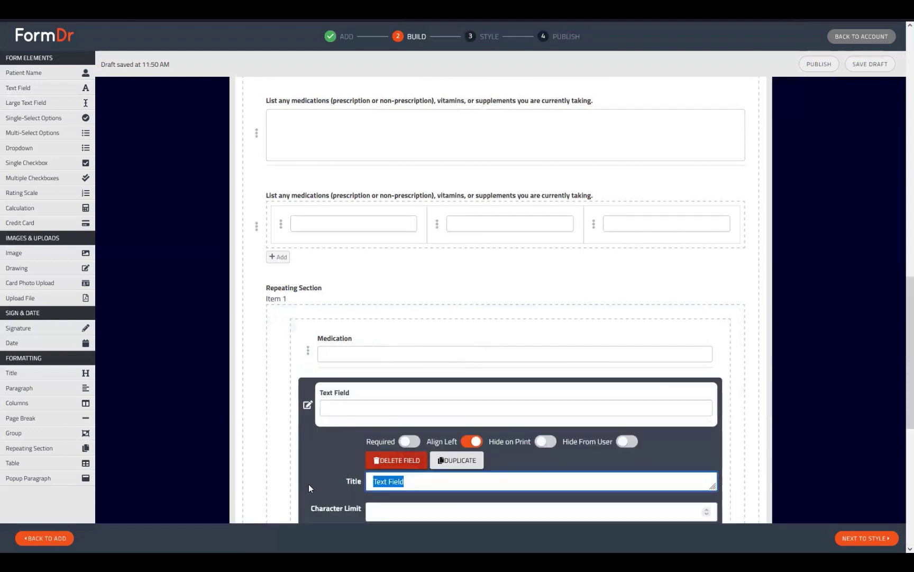
type("Dosab")
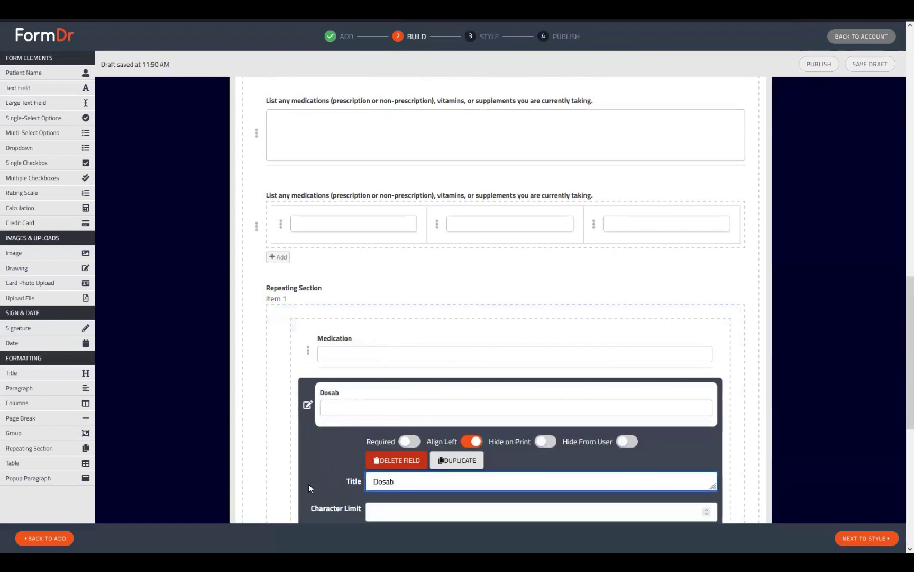
key("BackSpace")
type("ge")
left_click(307, 404)
Step: Title the third text field in the repeating section's columns Frequency
left_click(595, 350)
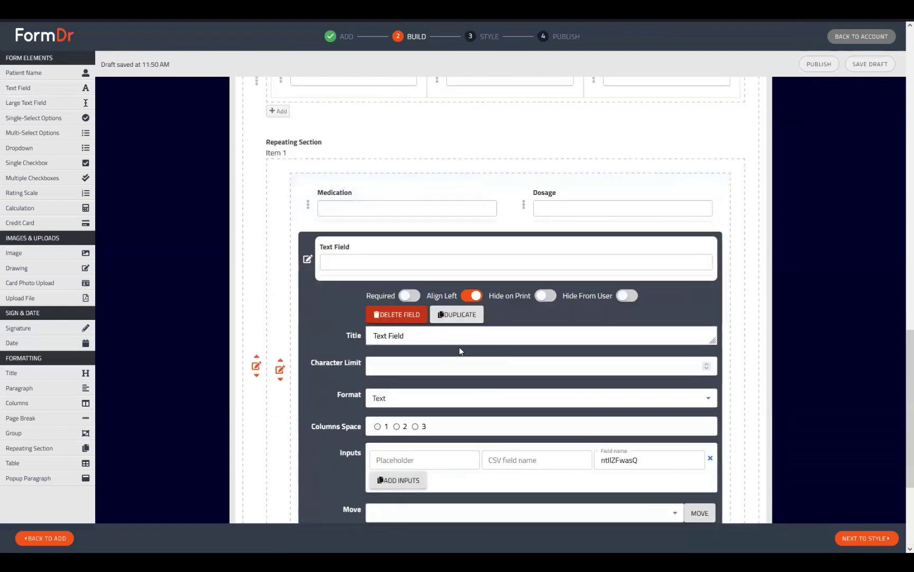
triple_click(440, 334)
type("F")
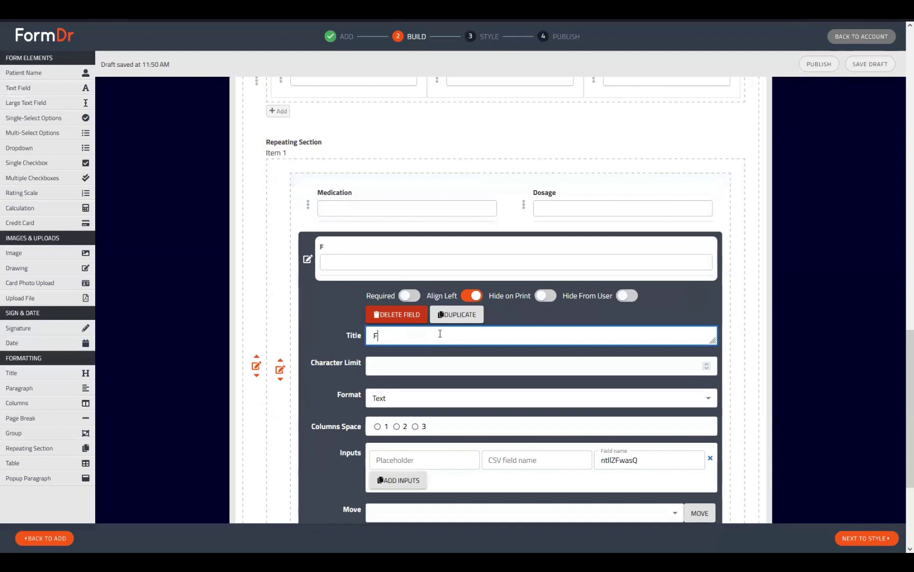
type("requency")
left_click(309, 260)
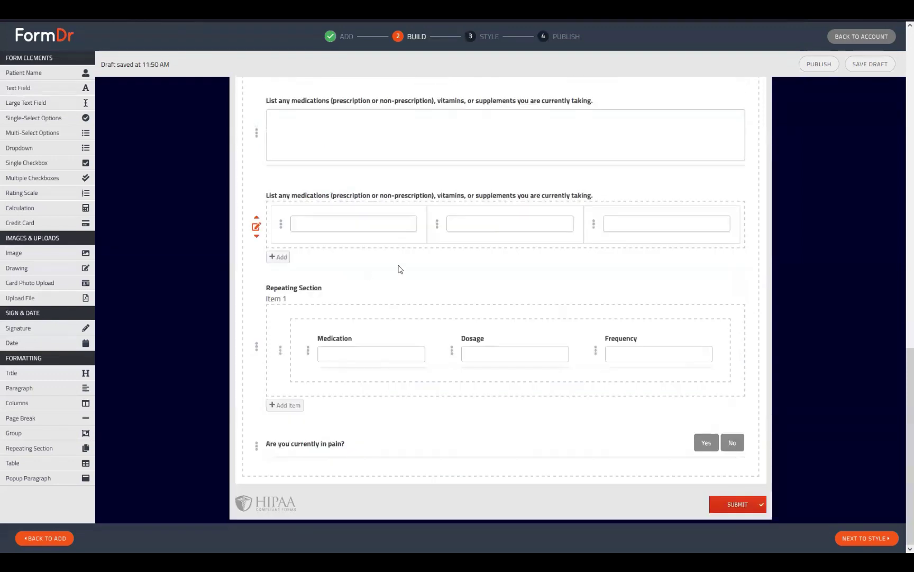
Step: Set the placeholder of the medications table's third text field to Frequency
left_click(594, 226)
left_click(413, 404)
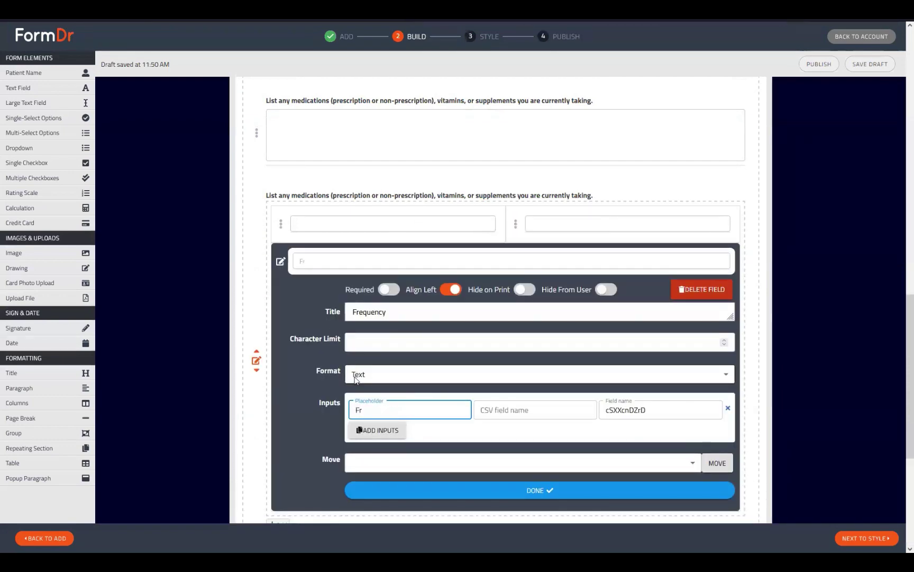
type("Frequency")
left_click(278, 262)
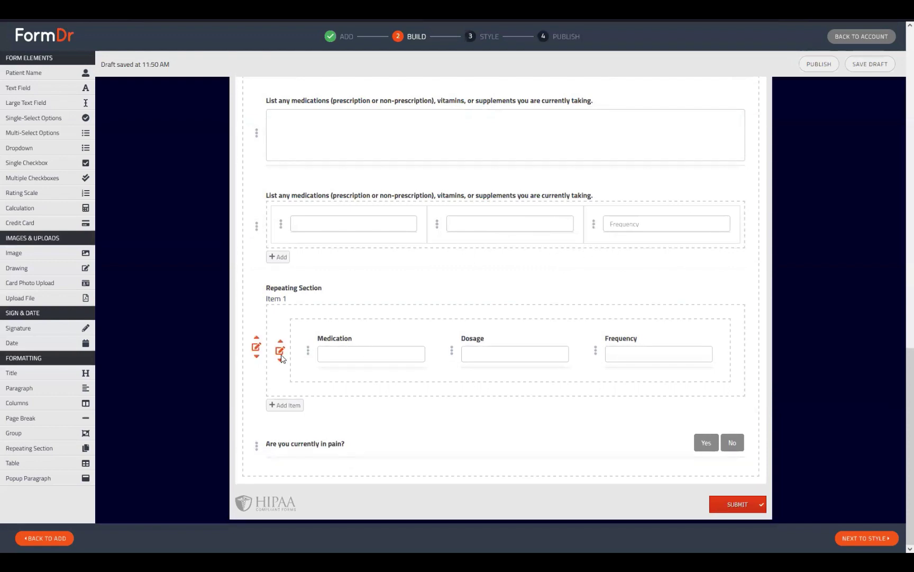
Step: Title the repeating section Medications and set its item label to Medication
left_click(257, 348)
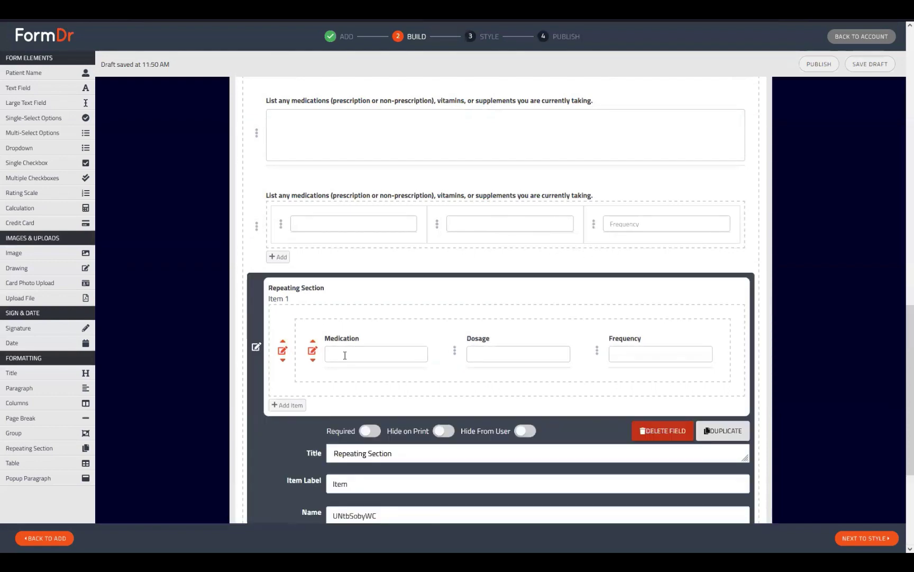
type("Medications")
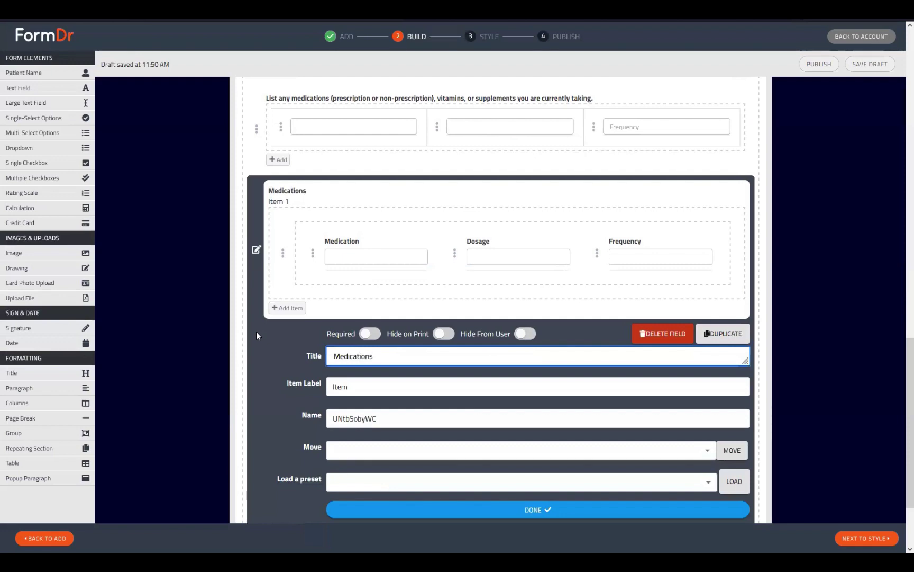
left_click(373, 391)
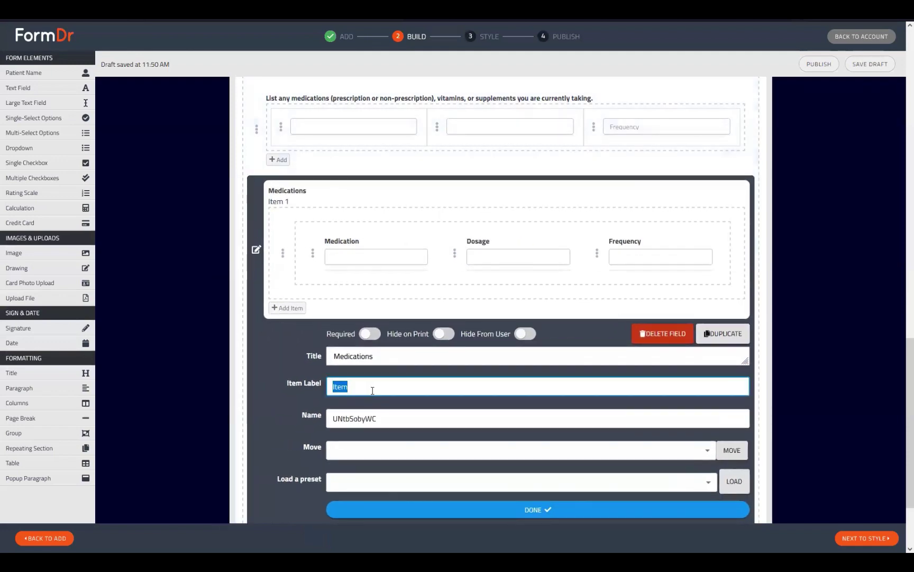
type("Medication")
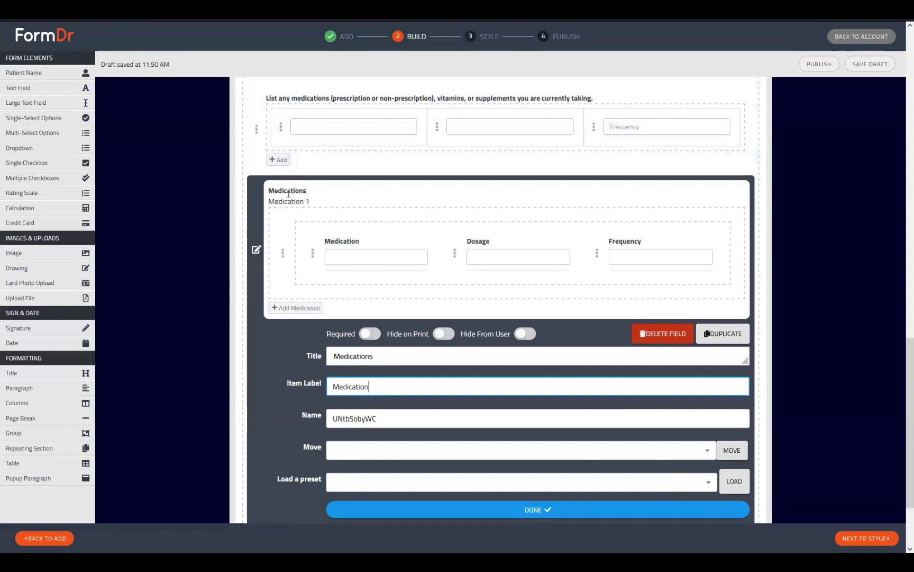
left_click(256, 249)
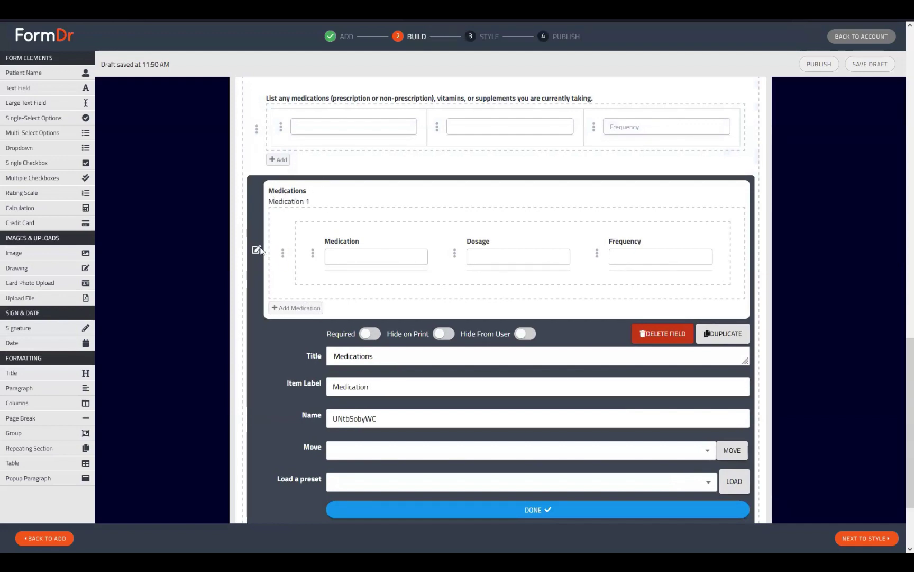
Step: Go to the Style stage and compare how the medications table and the Medications repeating section are displayed
left_click(867, 533)
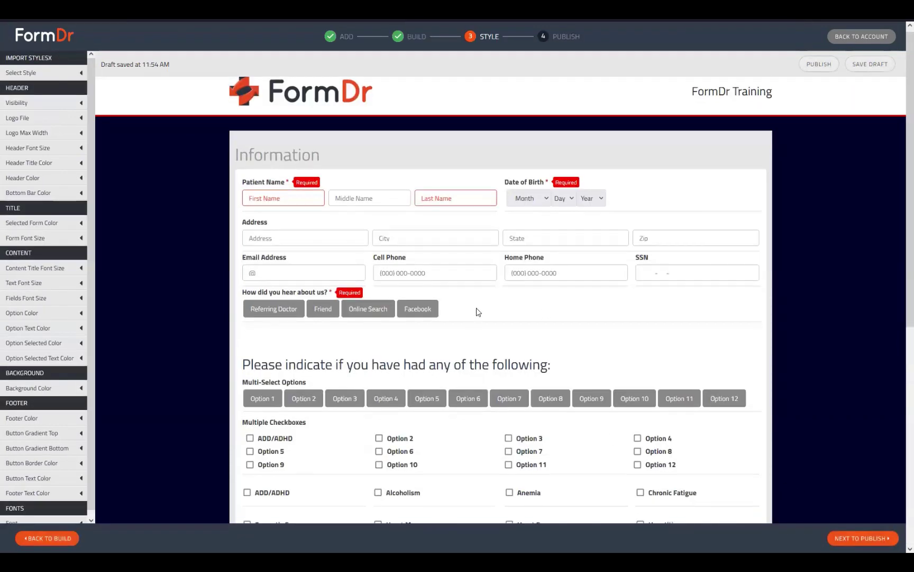
scroll(491, 288, "down", 5)
scroll(491, 288, "down", 3)
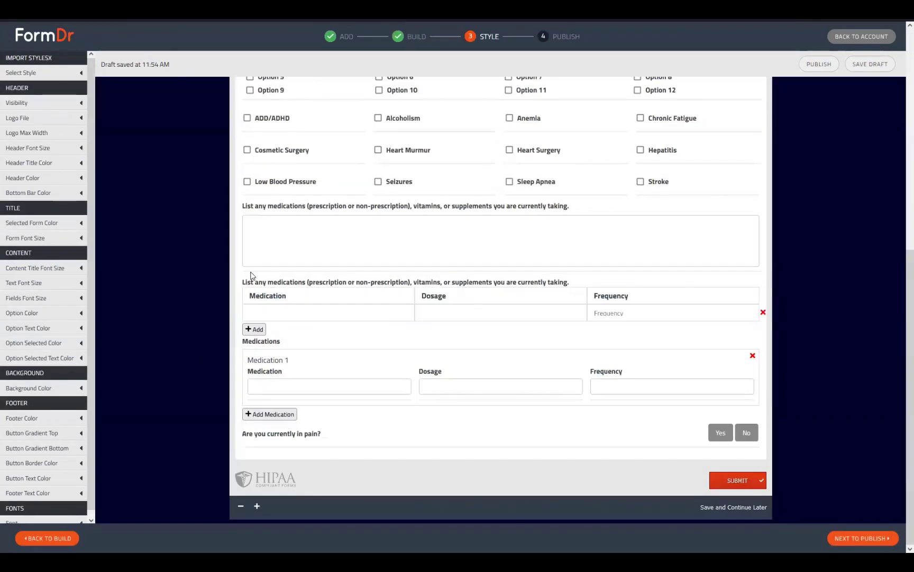
left_click_drag(238, 281, 596, 285)
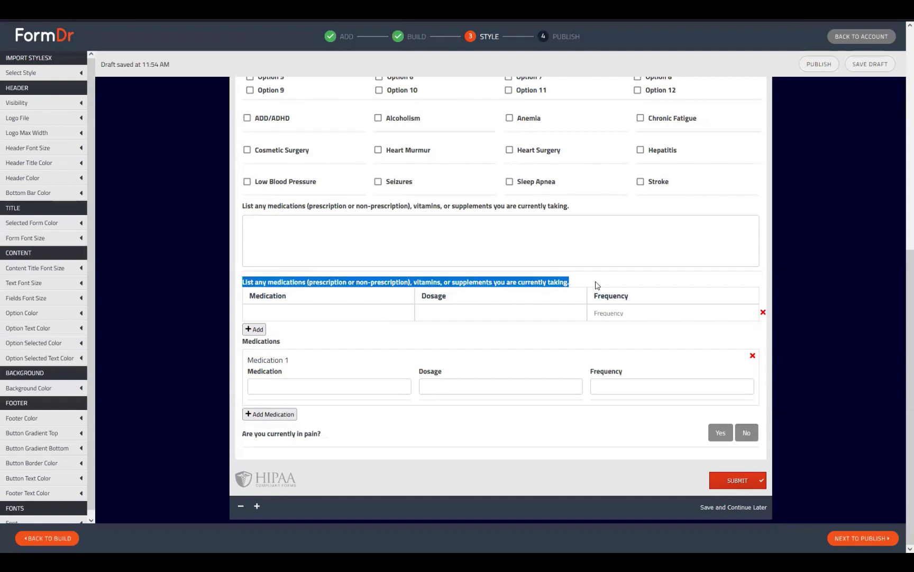
left_click(323, 343)
left_click_drag(243, 339, 367, 353)
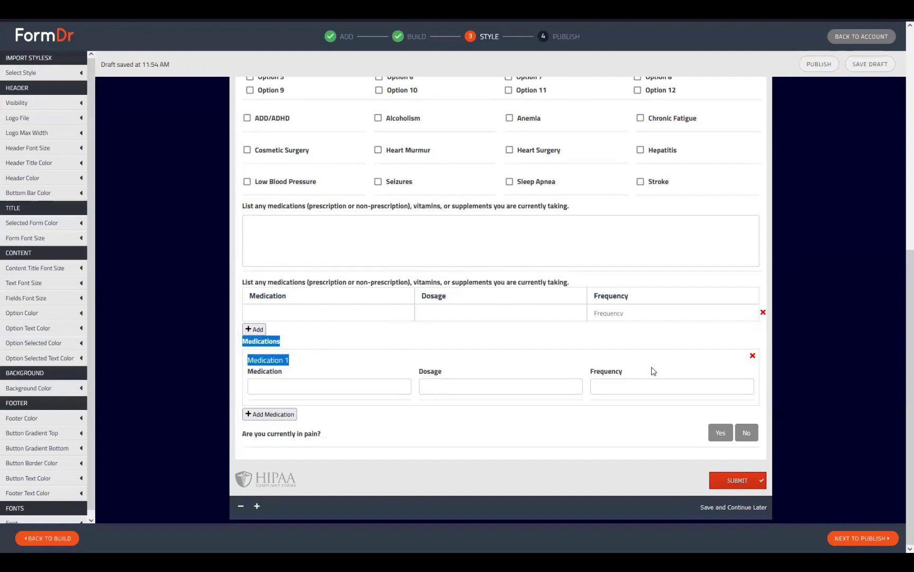
left_click(537, 345)
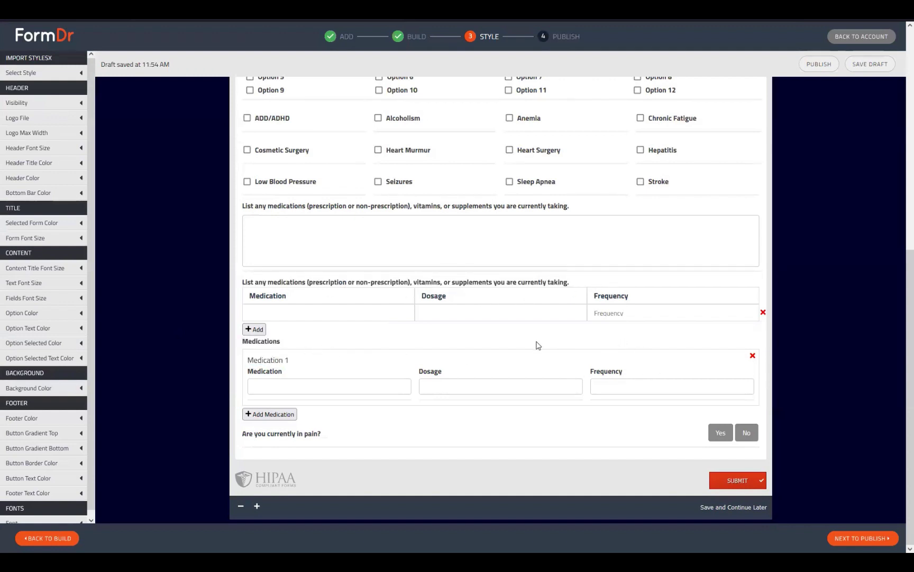
Step: Add two rows to the medications table in the preview and check the Frequency placeholder in each row
left_click(258, 329)
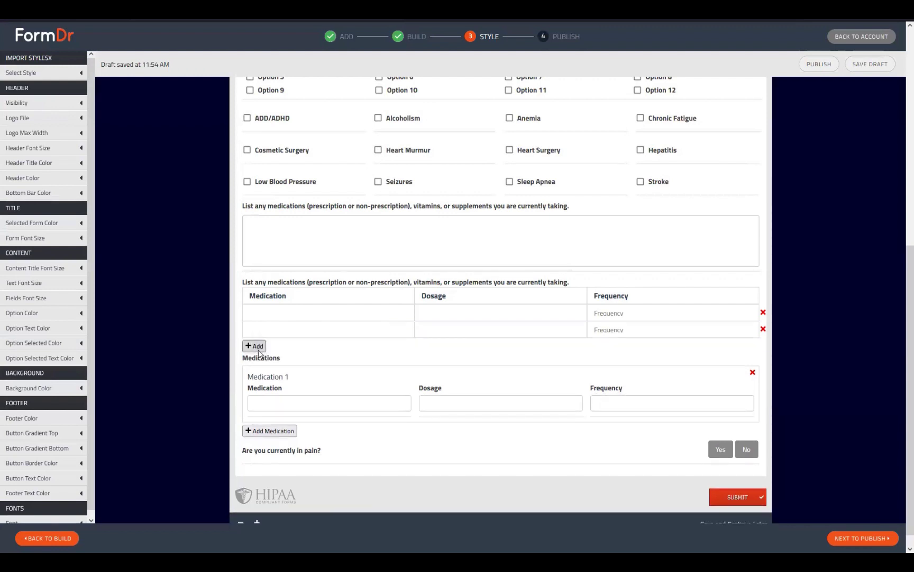
left_click(258, 346)
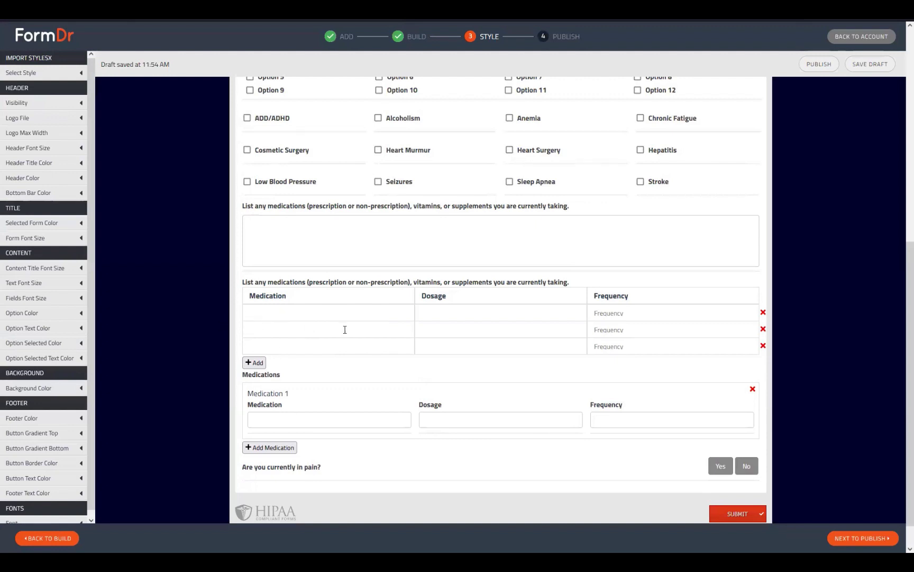
left_click(643, 308)
left_click(636, 329)
left_click(631, 343)
left_click(619, 314)
left_click(623, 329)
left_click(627, 345)
left_click(625, 314)
left_click(623, 345)
left_click(625, 330)
scroll(334, 405, "down", 1)
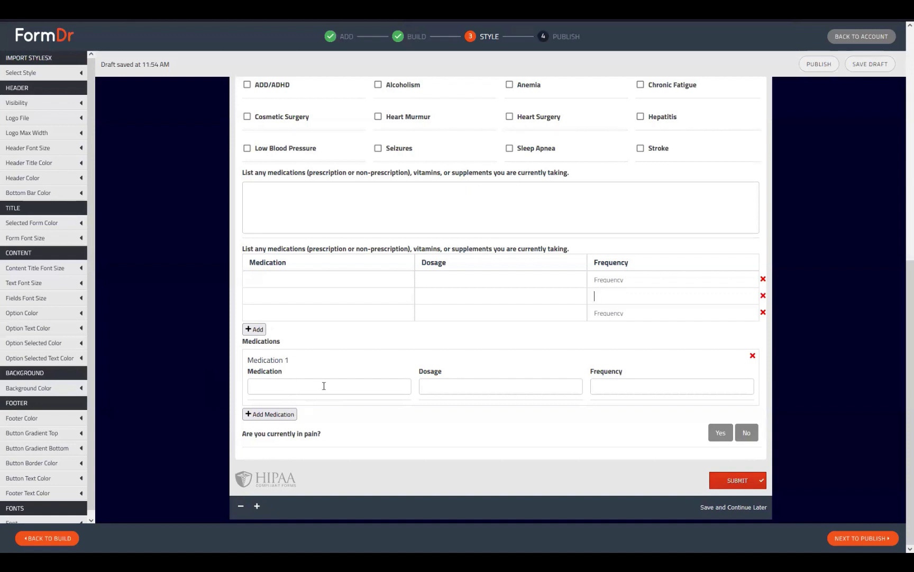
Step: Test the Medications repeating section in the preview by adding two more medication entries and removing both
left_click(259, 414)
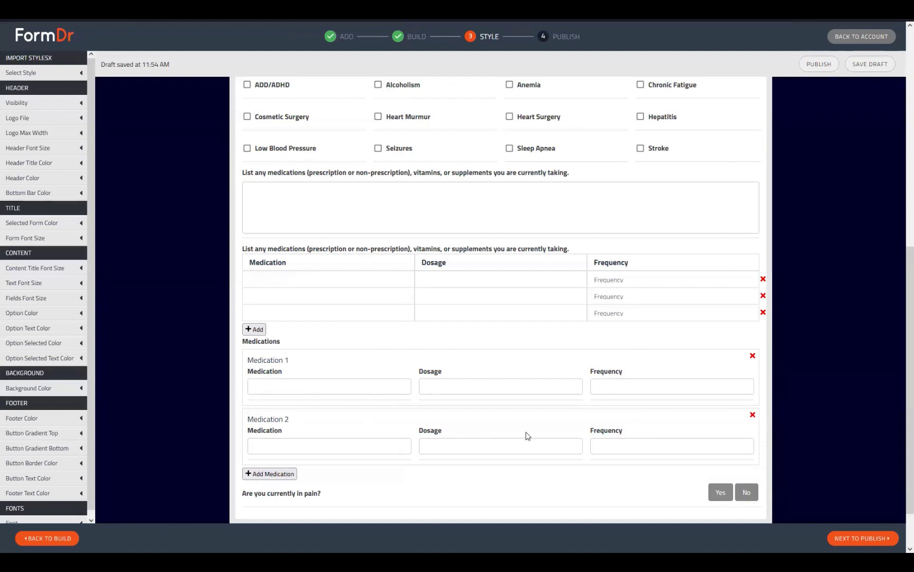
left_click_drag(292, 422, 245, 423)
left_click(269, 423)
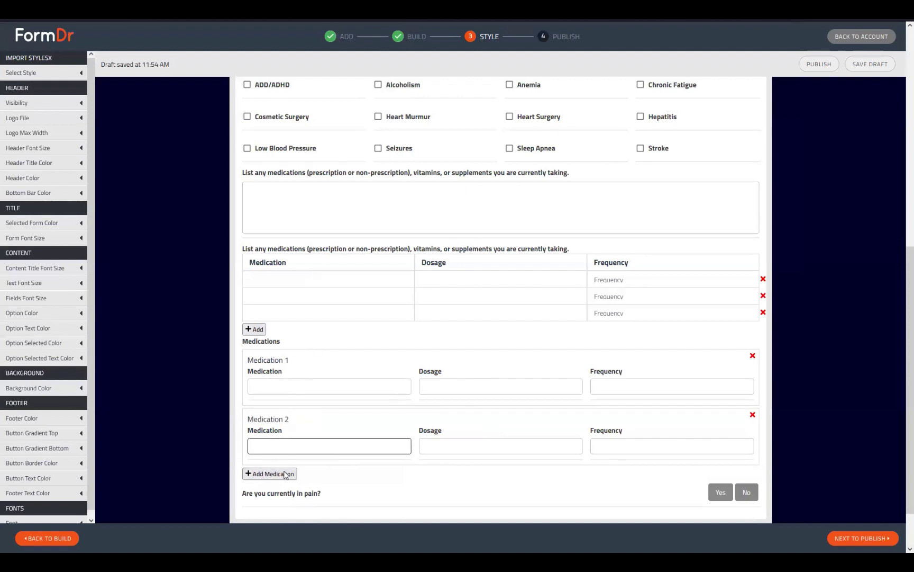
scroll(296, 428, "down", 1)
left_click(280, 411)
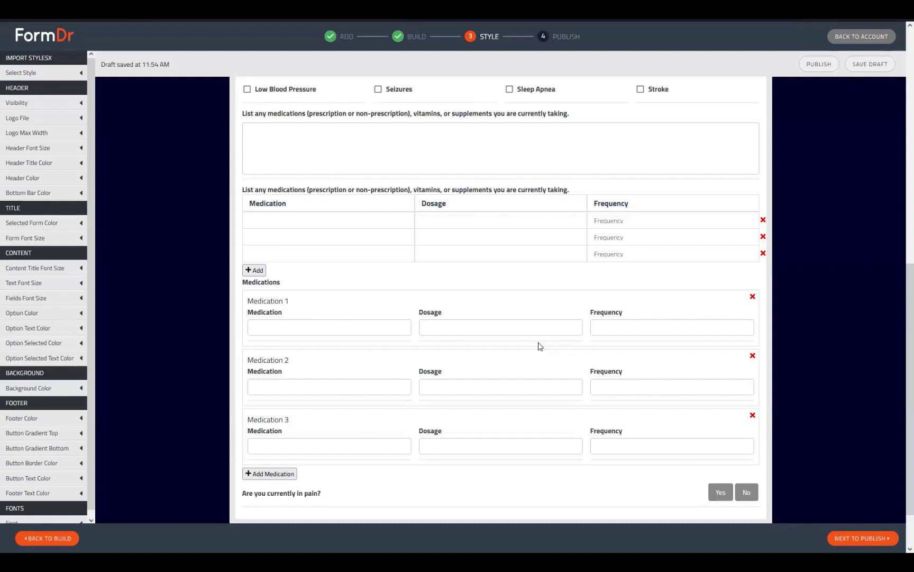
left_click(753, 416)
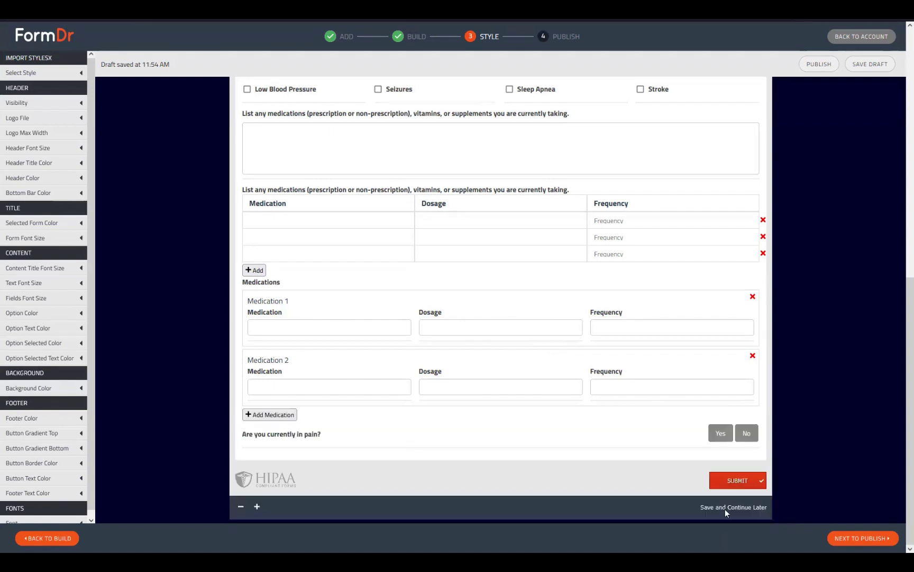
left_click(753, 356)
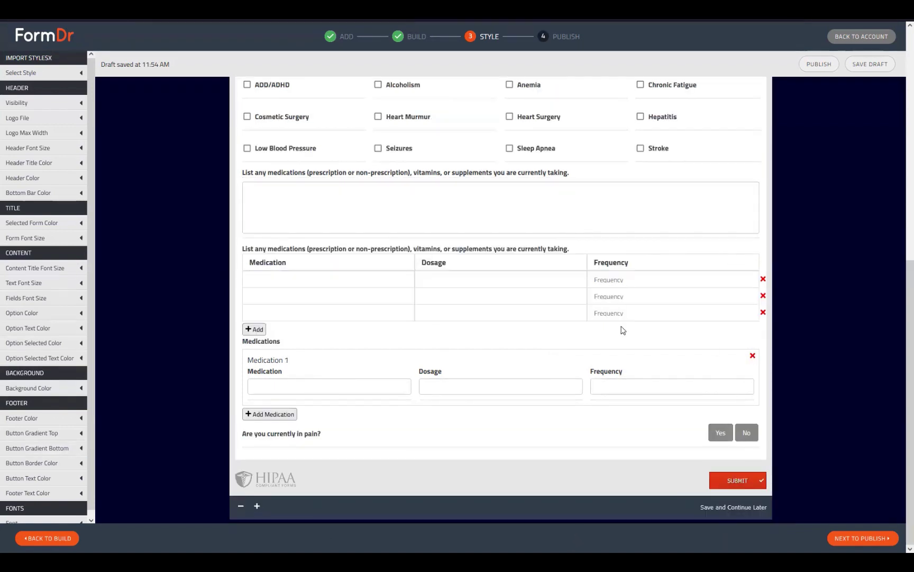
Step: Return to the Build stage and turn on Align Left for the "Are you currently in pain?" question
left_click(53, 537)
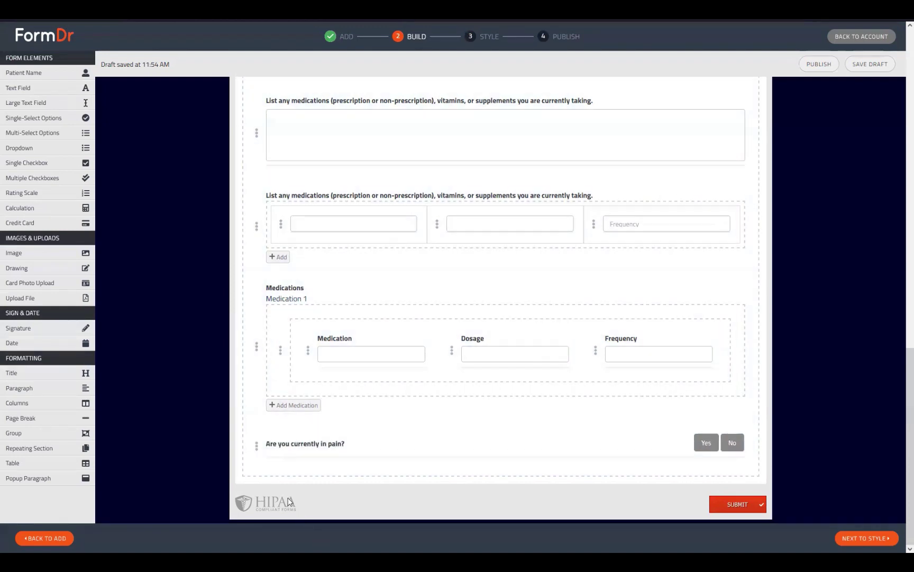
left_click(257, 446)
scroll(390, 353, "down", 5)
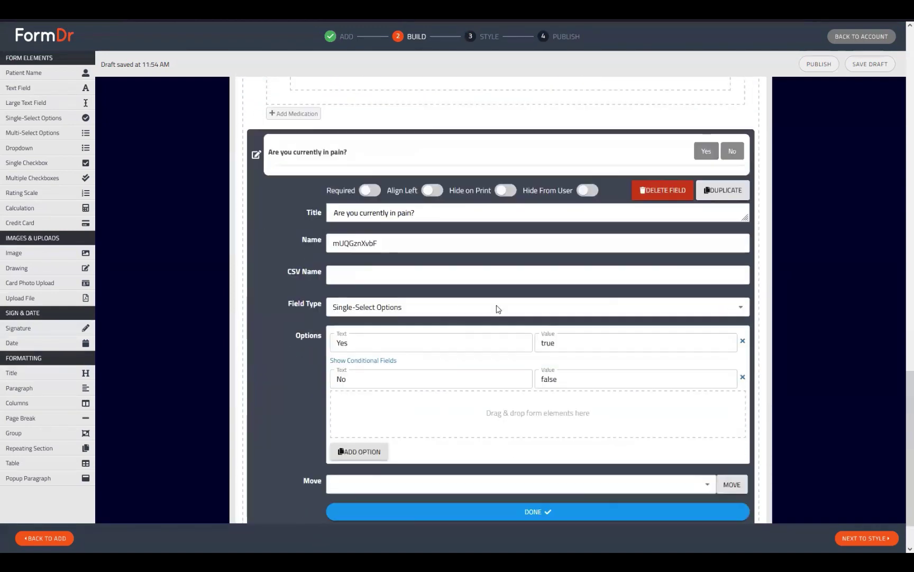
left_click(436, 191)
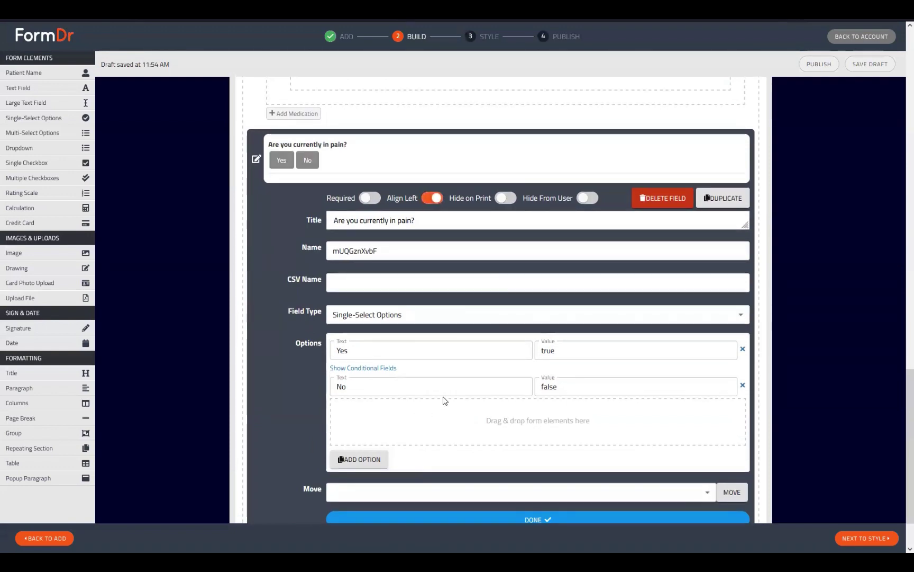
scroll(445, 401, "up", 10)
scroll(431, 445, "down", 5)
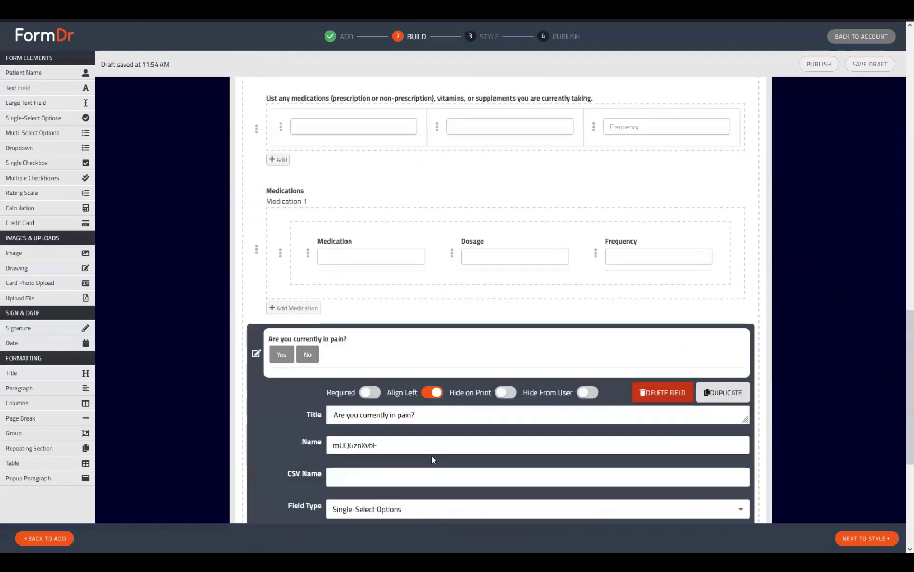
Step: Show the conditional fields of the pain question's Yes option and set the body diagram drawing's size to Full Width
scroll(432, 455, "down", 5)
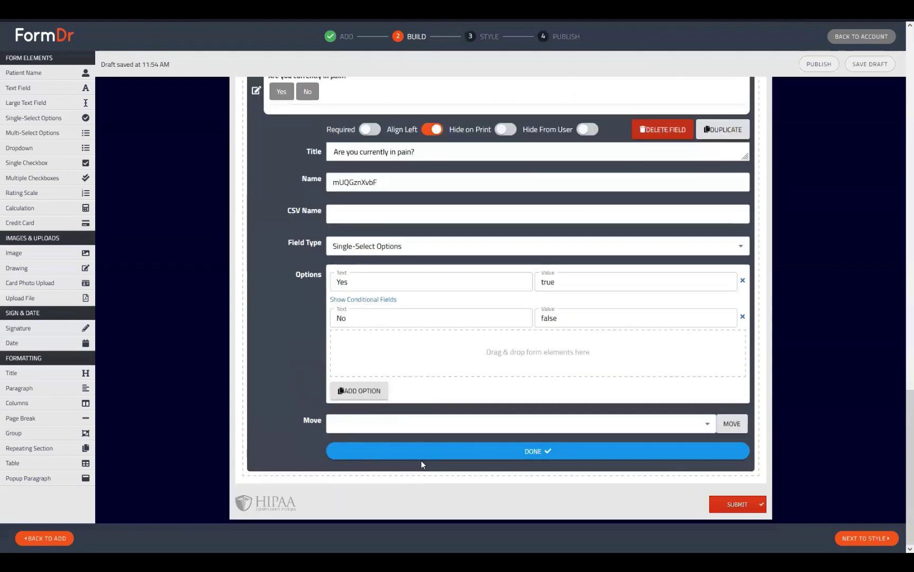
left_click(362, 299)
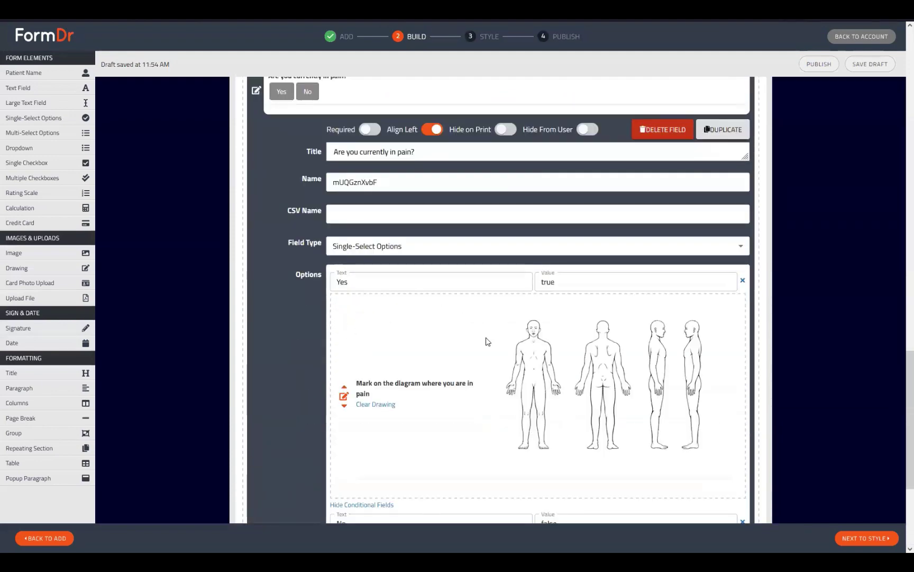
left_click(344, 396)
scroll(495, 290, "down", 4)
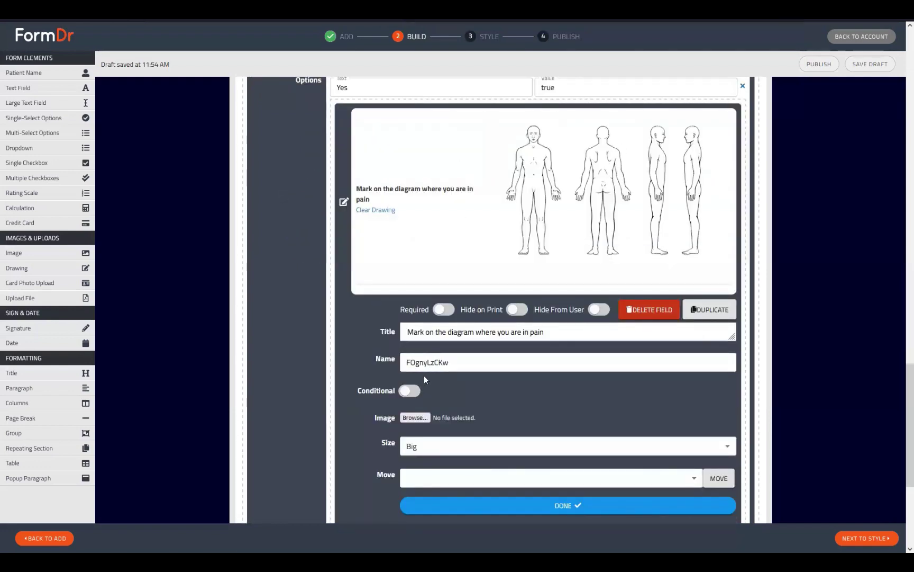
left_click(425, 447)
left_click(429, 465)
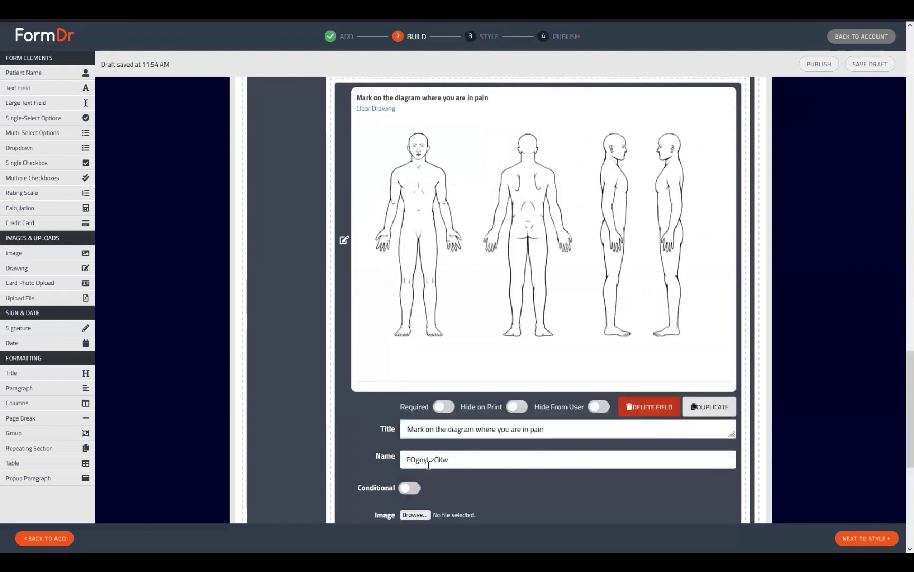
left_click(344, 240)
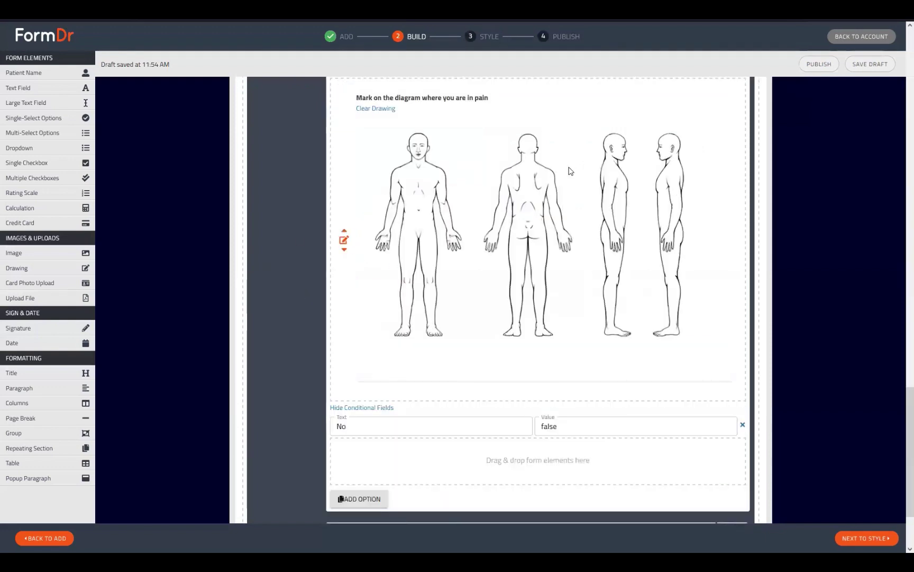
Step: Go to the Style stage and answer Yes to "Are you currently in pain?" to examine the full-width body diagram
scroll(638, 323, "up", 5)
scroll(625, 402, "down", 3)
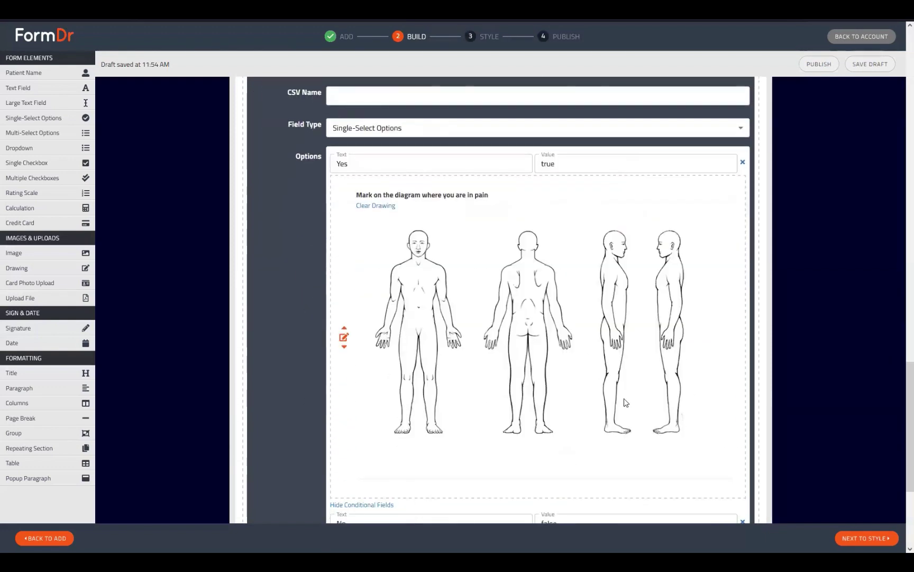
scroll(625, 402, "down", 4)
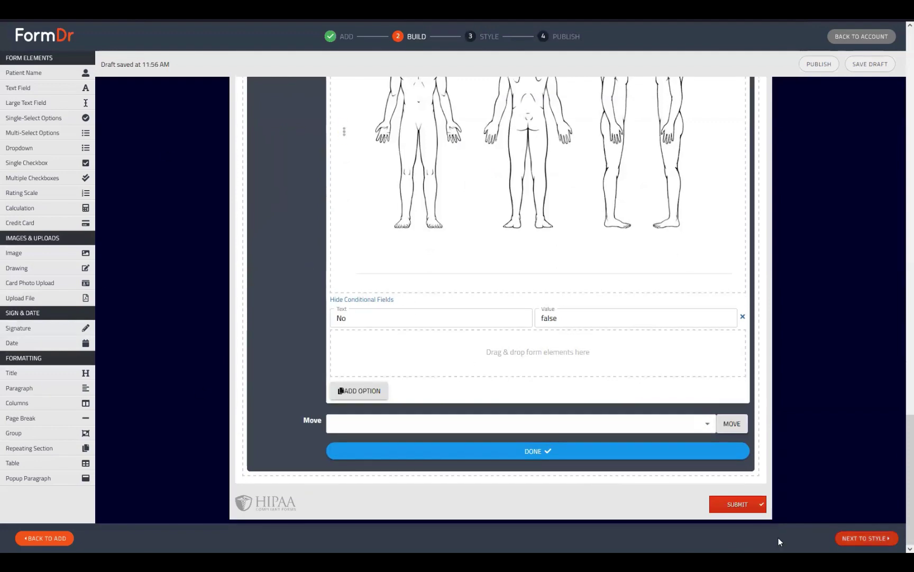
scroll(325, 430, "down", 10)
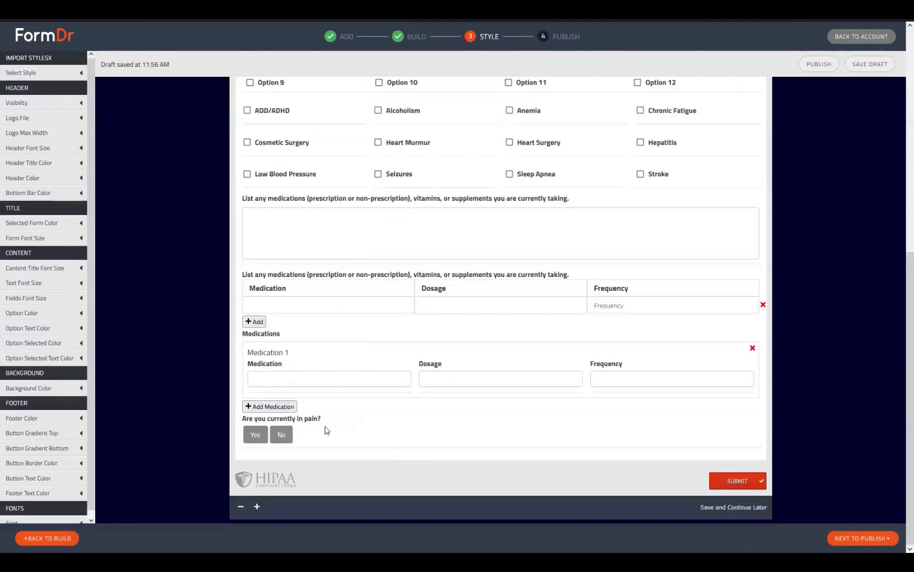
left_click(254, 435)
scroll(254, 435, "down", 5)
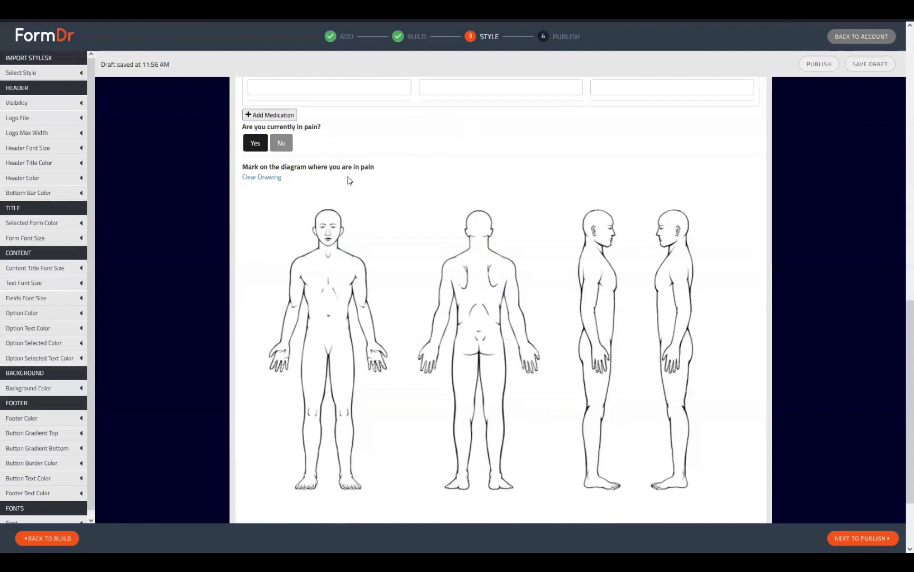
Step: Return to the Build stage and set the size of the body diagram under the pain question's Yes option to Big
left_click(33, 538)
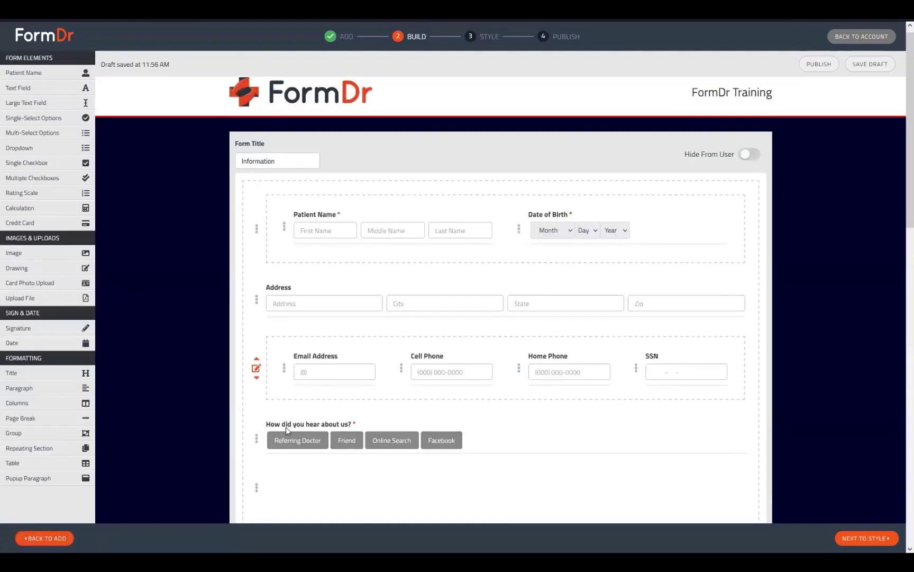
scroll(286, 427, "down", 10)
scroll(294, 436, "down", 4)
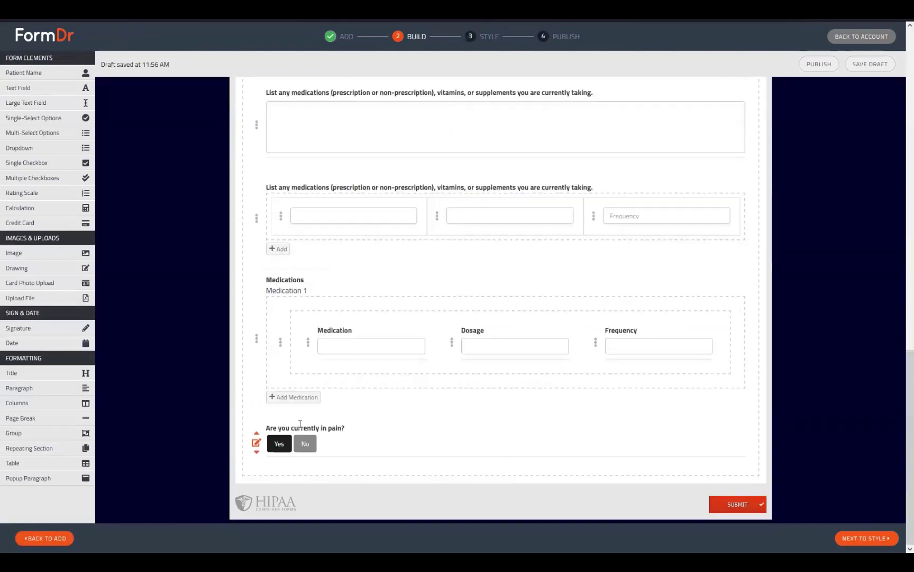
left_click(257, 442)
scroll(365, 358, "down", 5)
left_click(364, 358)
scroll(377, 316, "down", 3)
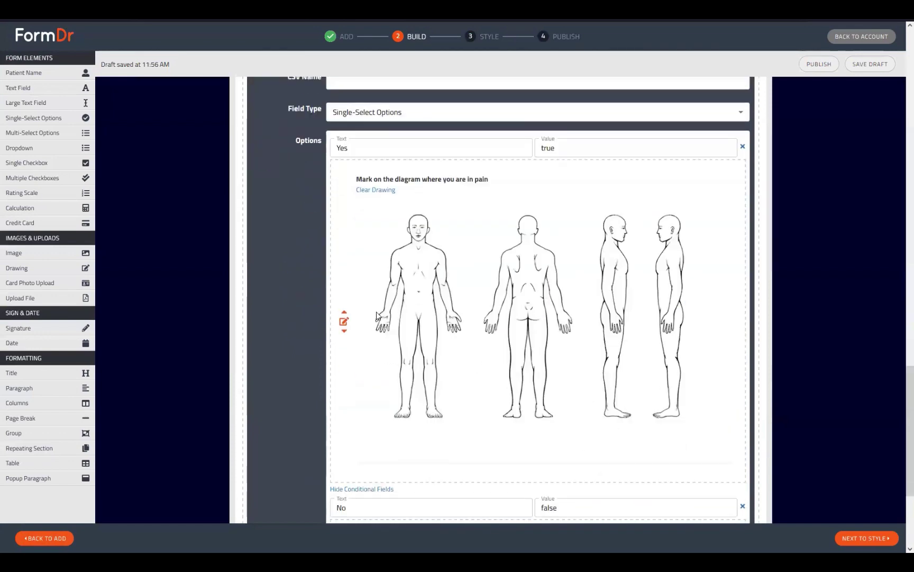
left_click(344, 321)
scroll(538, 349, "down", 1)
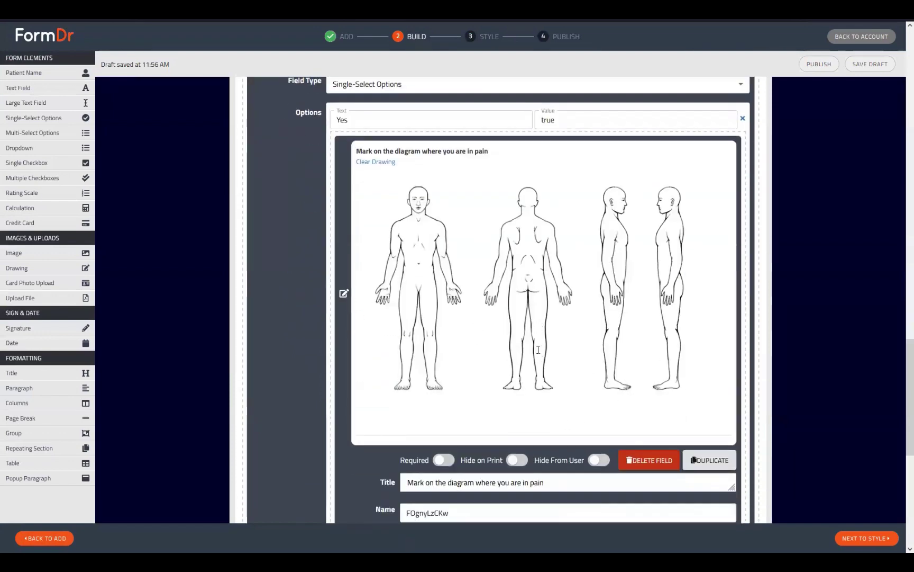
scroll(538, 349, "down", 3)
left_click(443, 433)
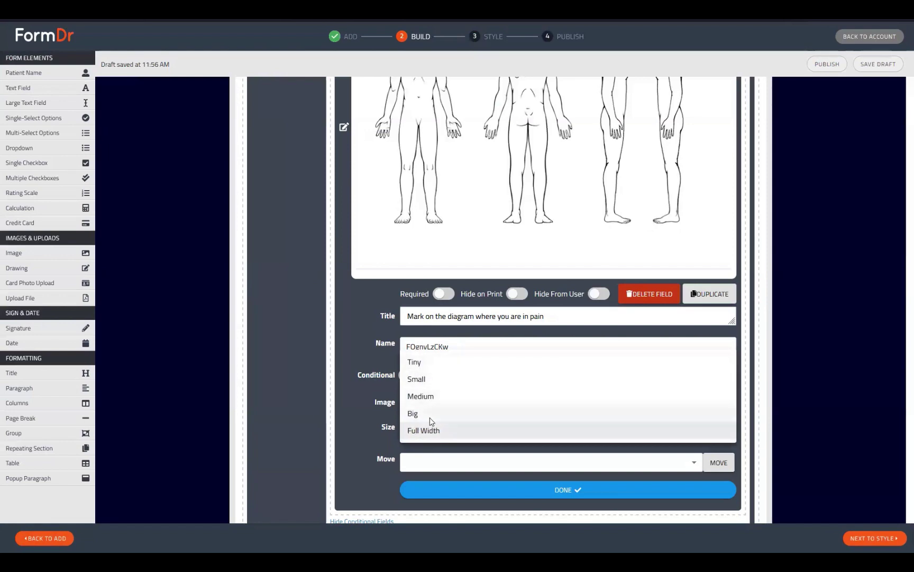
left_click(431, 421)
scroll(646, 239, "up", 3)
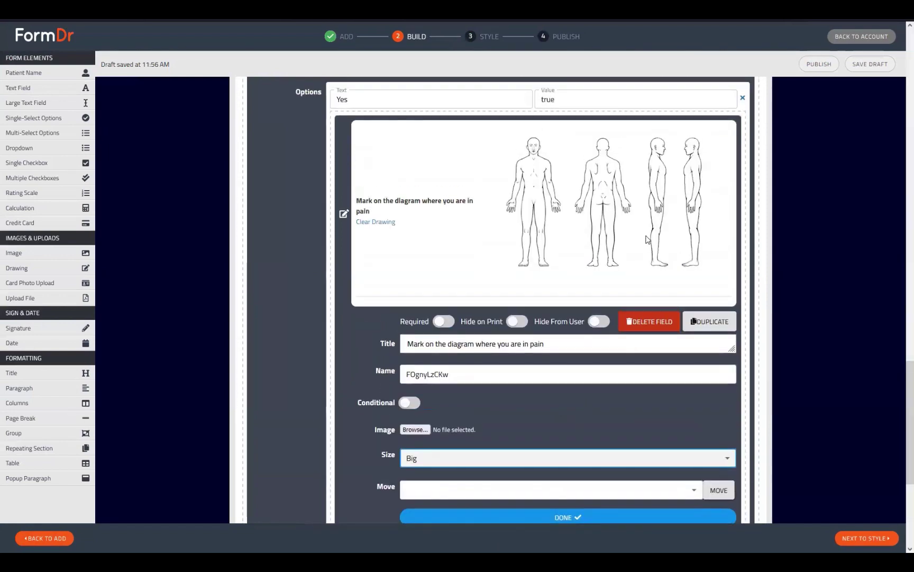
Step: Close the diagram's settings and move the diagram out of the Yes option's conditional fields to the end of the form
left_click(14, 241)
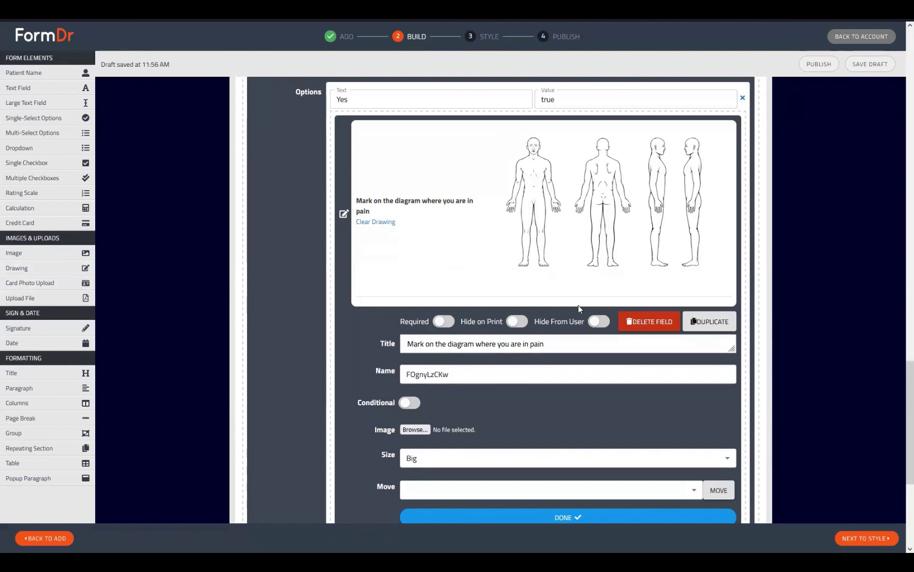
scroll(529, 328, "down", 3)
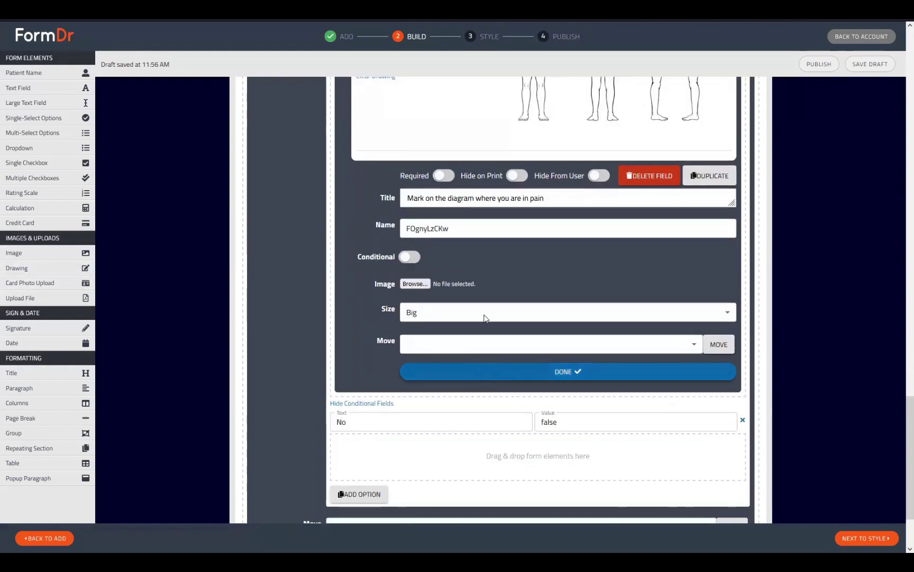
left_click(500, 374)
mouse_move(468, 286)
left_mouse_down()
mouse_move(465, 275)
mouse_move(450, 327)
mouse_move(469, 380)
left_mouse_up()
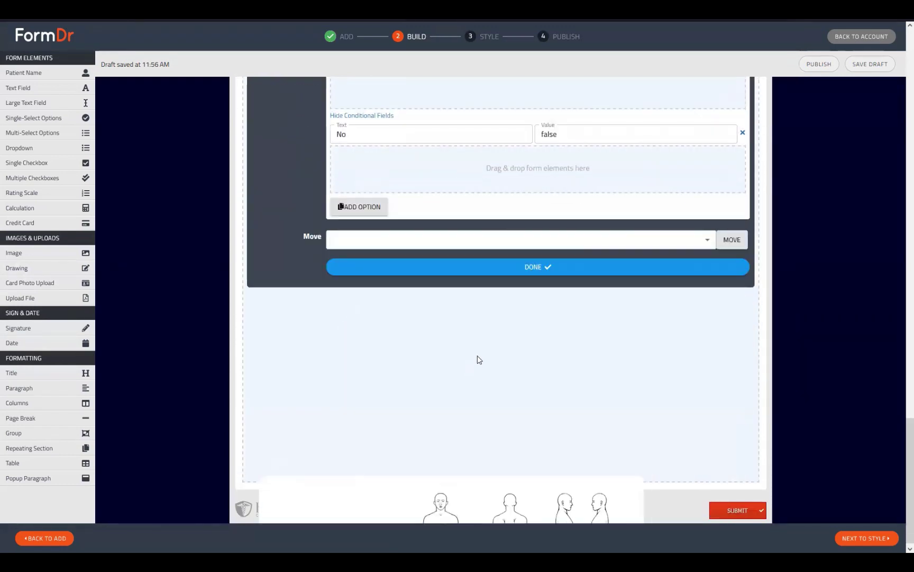
Step: Delete the "Are you currently in pain?" question from the form
scroll(510, 351, "up", 5)
scroll(561, 337, "up", 4)
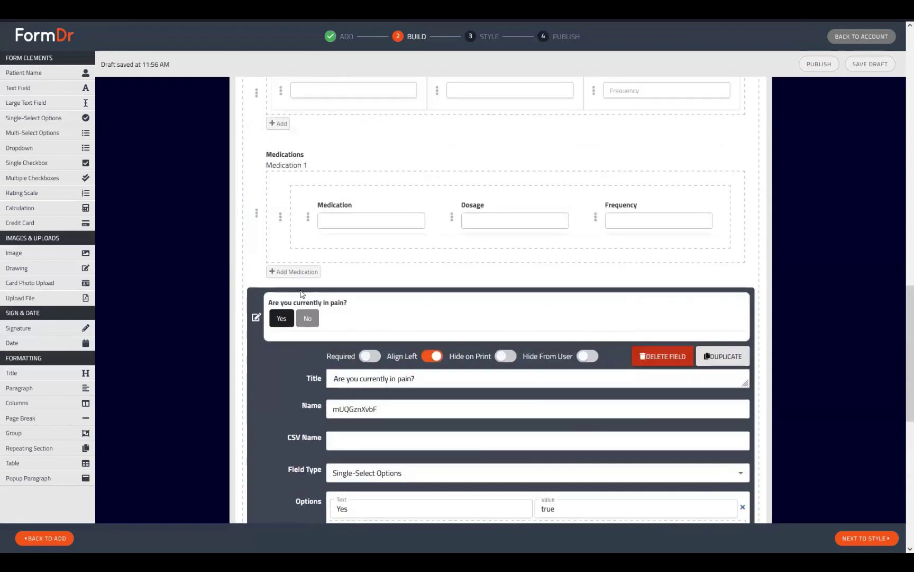
left_click(663, 356)
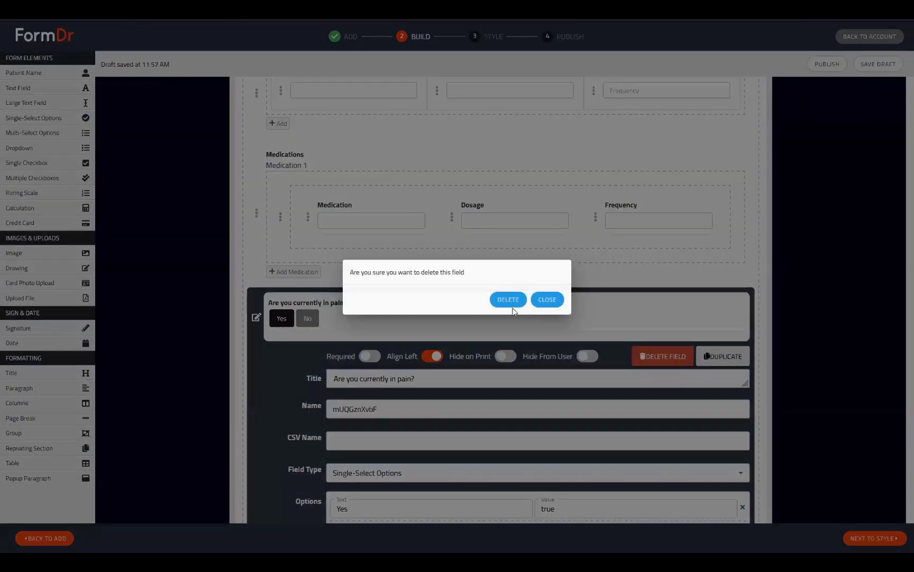
left_click(507, 298)
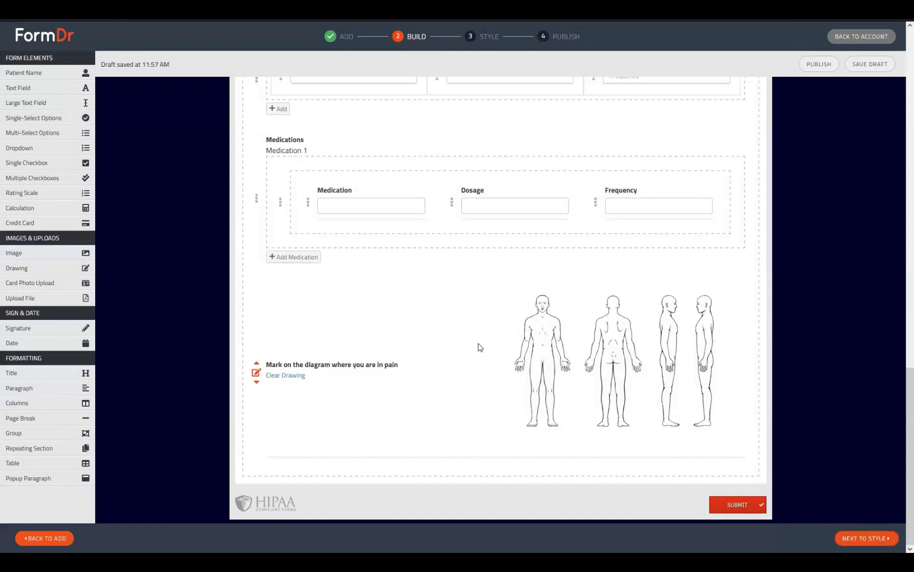
Step: In the Style stage, test the pain diagram by circling the front figure's head and hand, the back figure's head, and the side figures' feet and heads
left_click(853, 538)
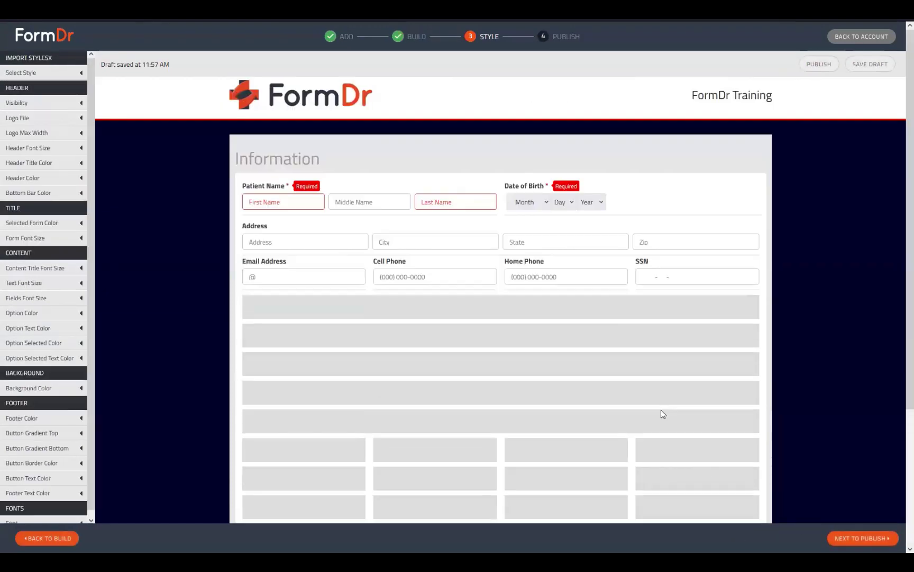
scroll(661, 410, "down", 15)
mouse_move(555, 280)
left_mouse_down()
mouse_move(572, 301)
mouse_move(572, 275)
left_mouse_up()
mouse_move(543, 345)
left_mouse_down()
mouse_move(533, 362)
mouse_move(541, 340)
left_mouse_up()
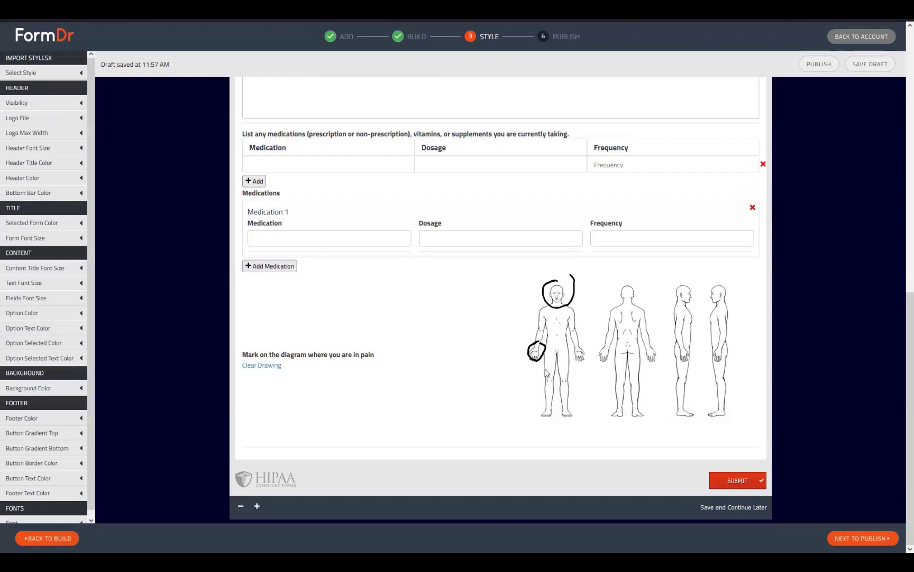
mouse_move(615, 289)
left_mouse_down()
mouse_move(654, 291)
mouse_move(612, 290)
left_mouse_up()
mouse_move(737, 405)
left_mouse_down()
mouse_move(687, 426)
mouse_move(726, 405)
left_mouse_up()
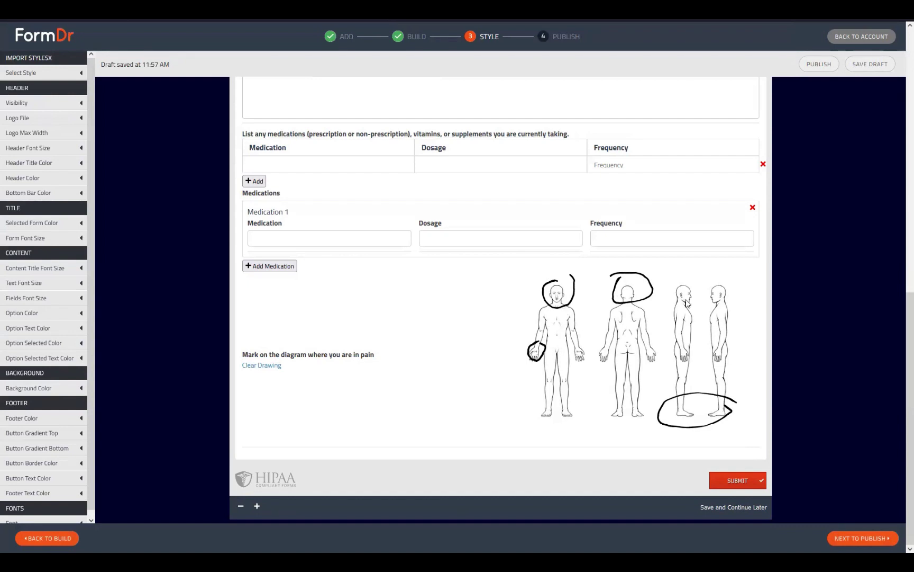
mouse_move(729, 290)
left_mouse_down()
mouse_move(671, 281)
mouse_move(727, 310)
left_mouse_up()
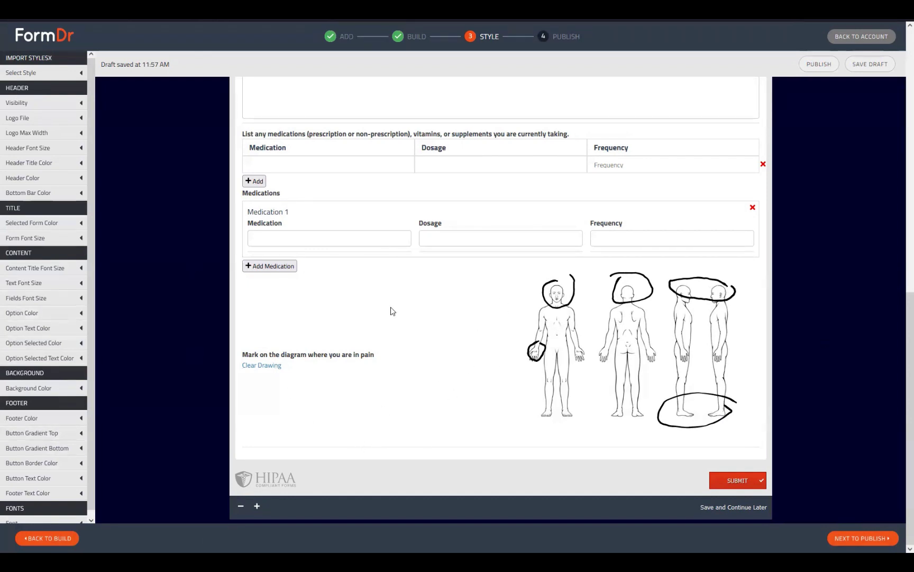
left_click(606, 239)
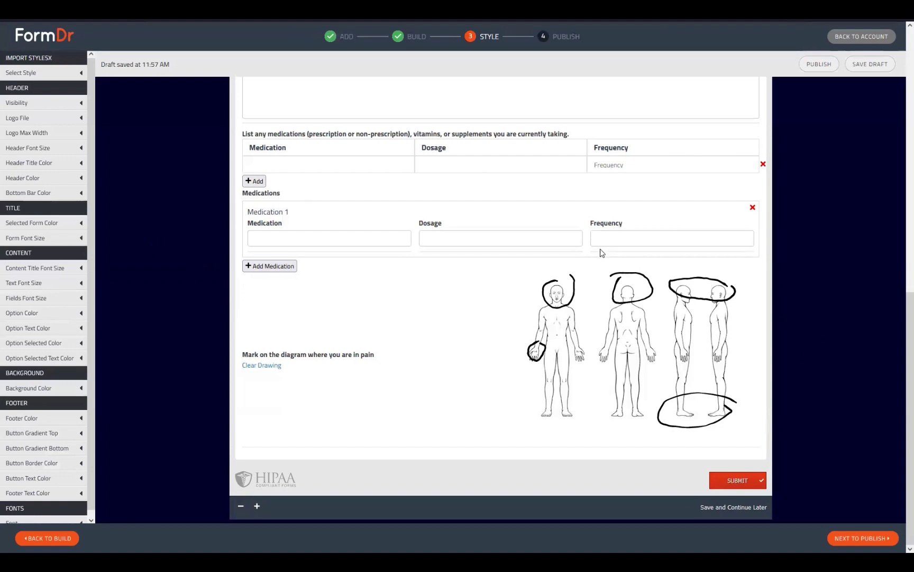
scroll(466, 303, "up", 5)
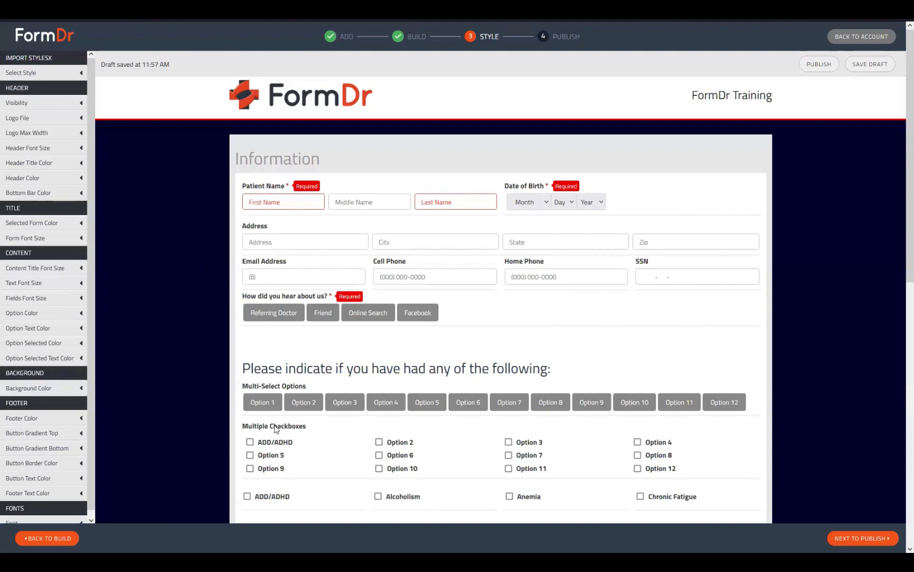
scroll(275, 429, "down", 15)
Step: Return to the Build stage and change the Patient Name field's title to "Client Name"
left_click(42, 537)
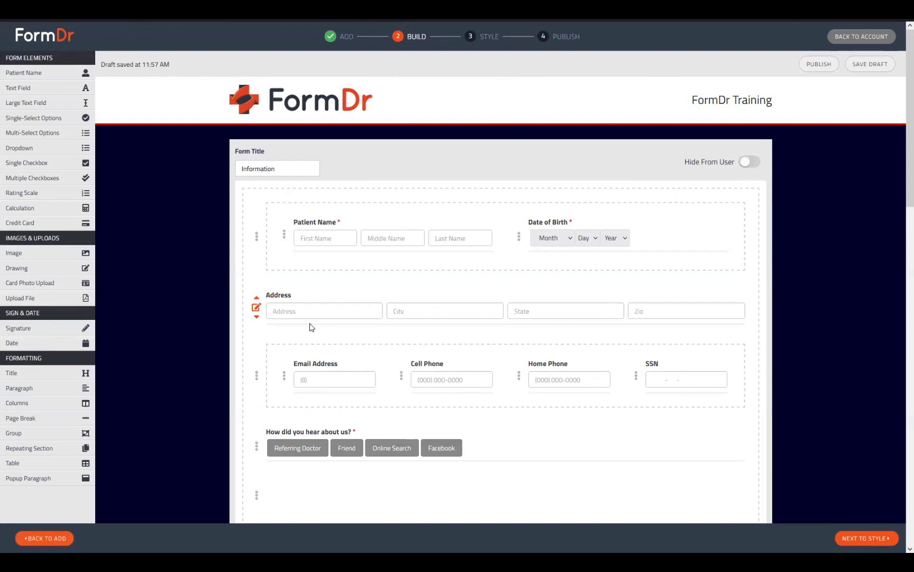
mouse_move(311, 227)
scroll(321, 230, "down", 20)
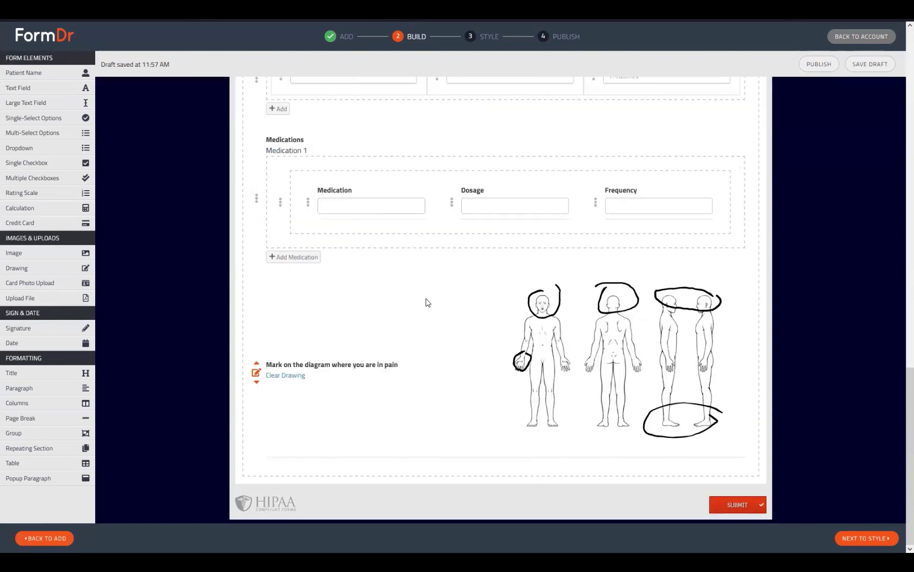
scroll(422, 373, "up", 6)
scroll(422, 373, "up", 10)
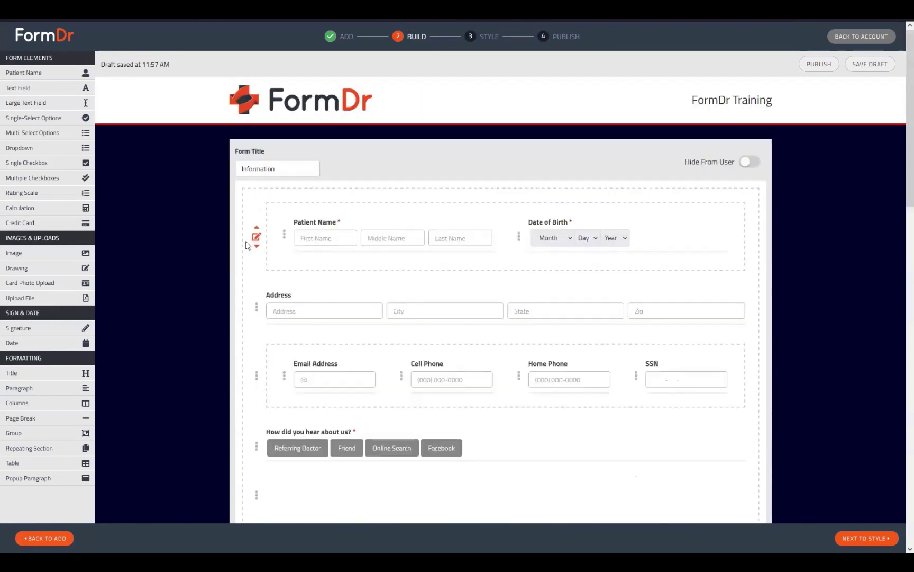
left_click(284, 236)
double_click(365, 295)
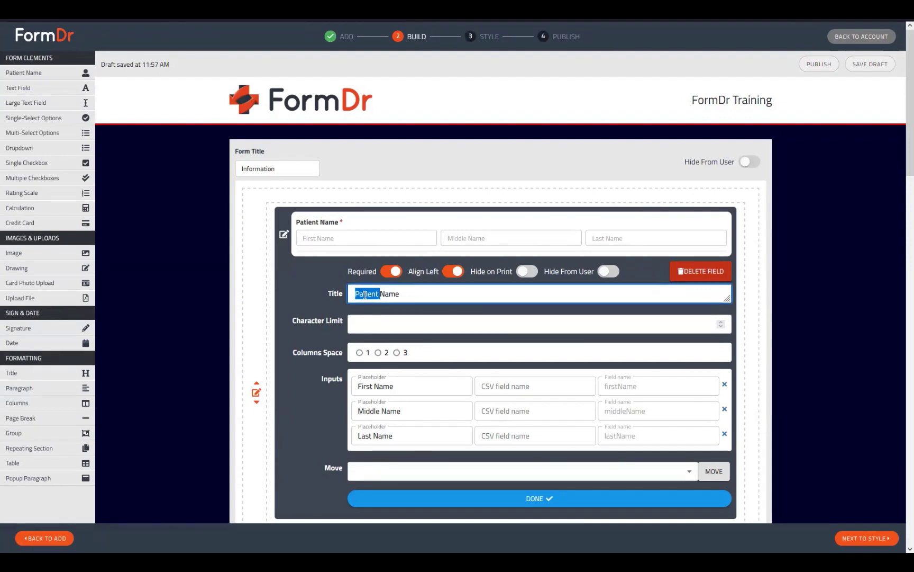
type("Client")
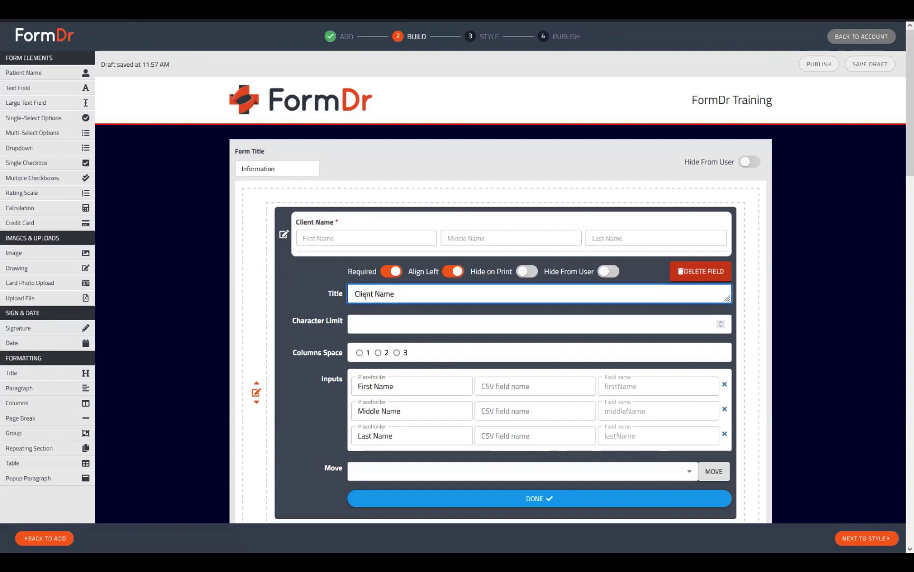
left_click(511, 506)
Step: Return to the Add stage and add a form from scratch named "Scratch 1" to the packet
left_click(69, 537)
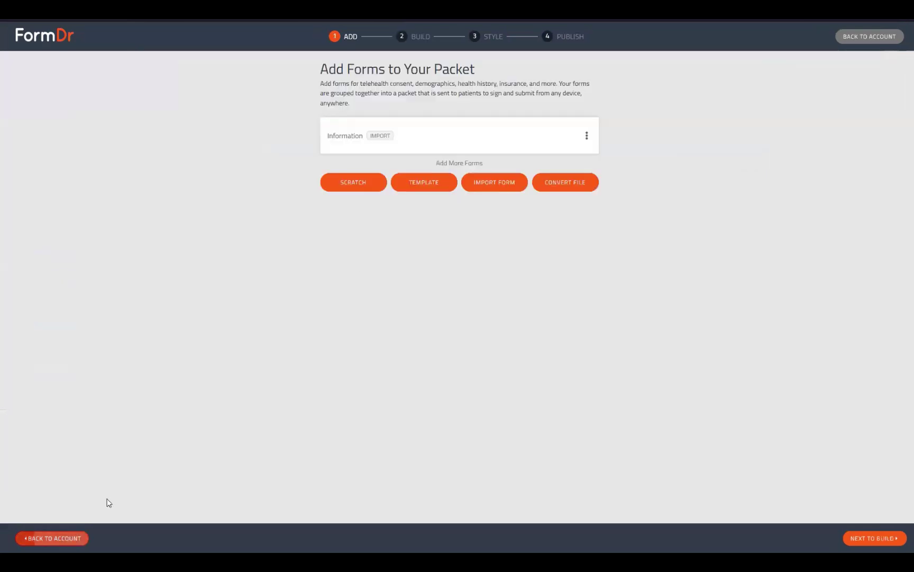
left_click(362, 185)
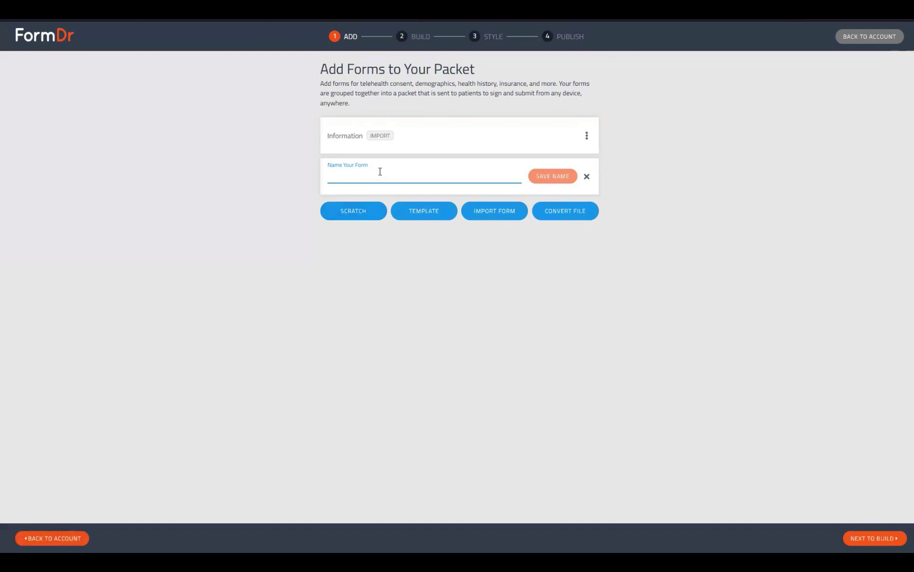
type("Scrat")
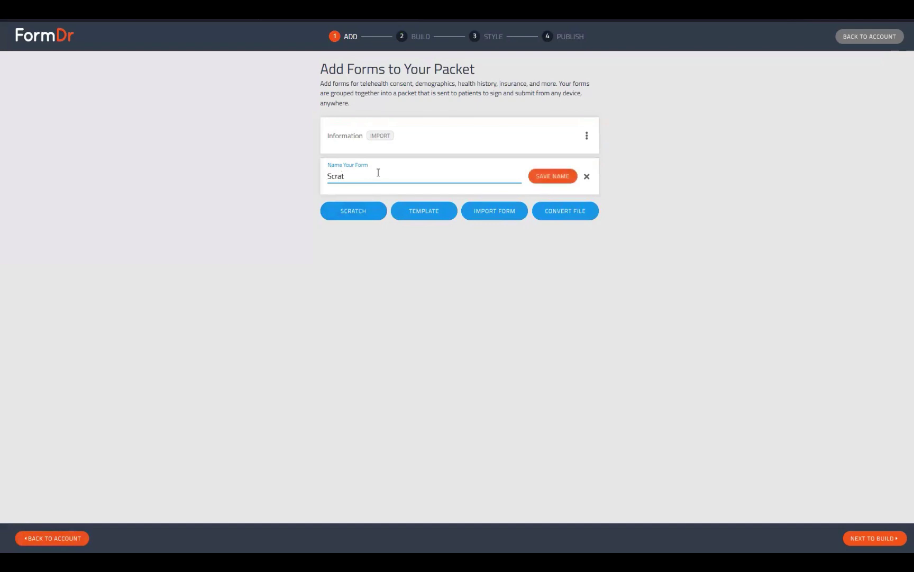
type("ch 1")
left_click(560, 179)
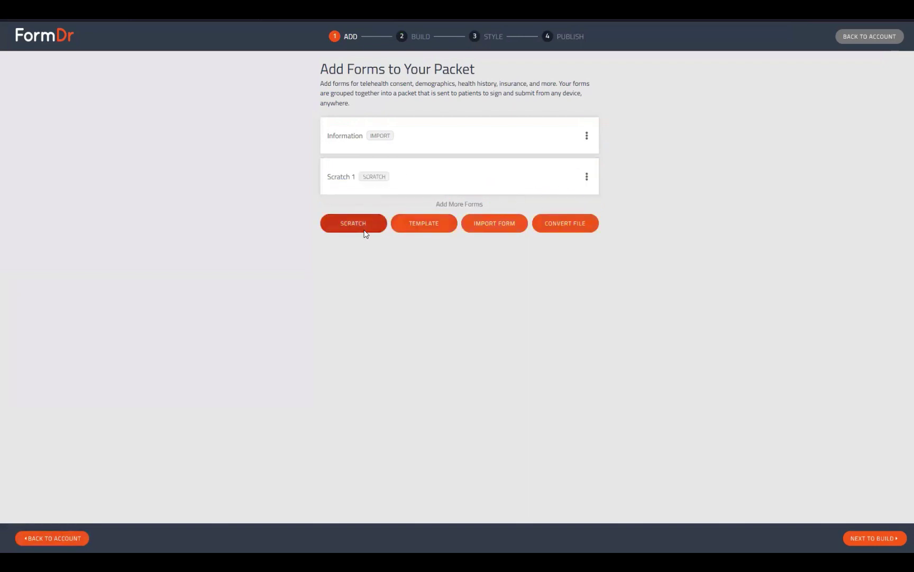
Step: Add another form from scratch named "Scratch 2" and proceed to the Build stage
left_click(364, 227)
type("Scratch")
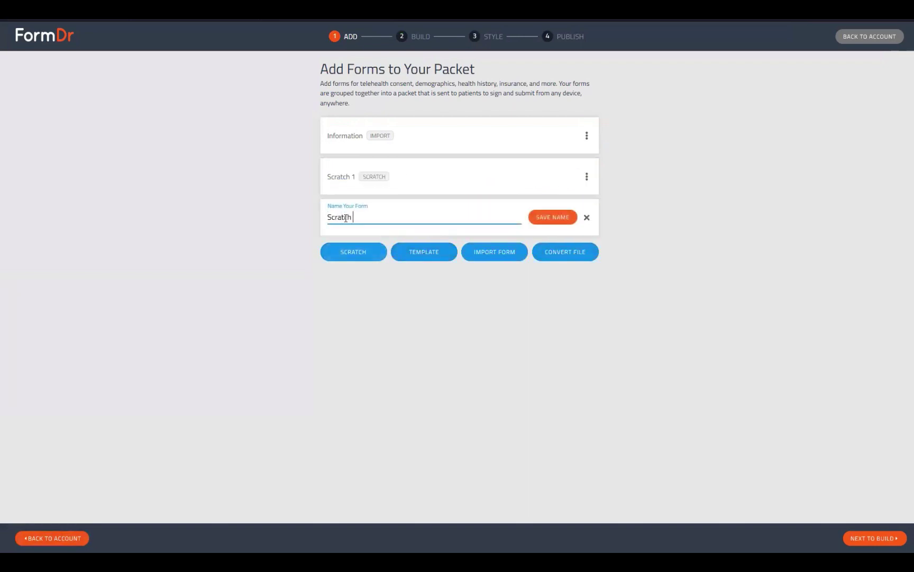
type(" 2")
left_click(553, 221)
left_click(842, 537)
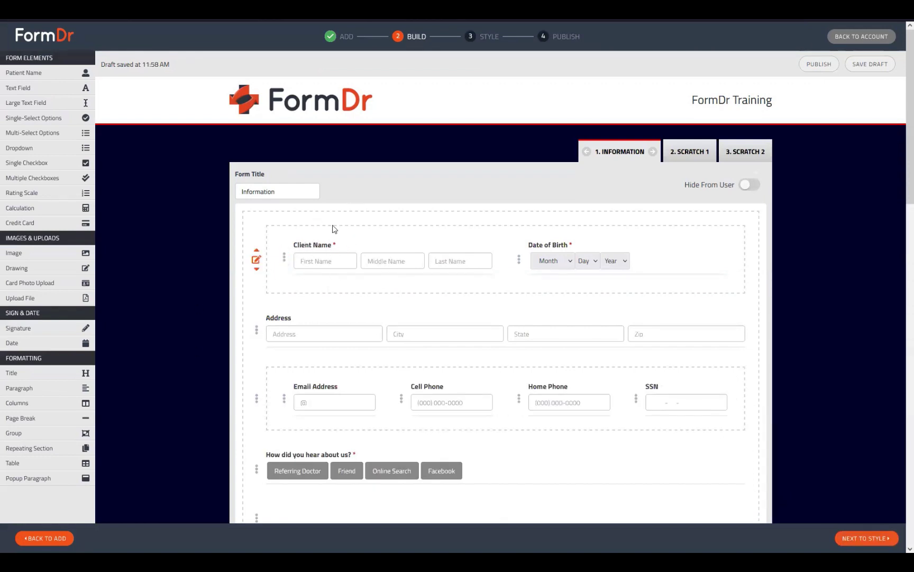
Step: Close the Client Name field's settings and move the field out of the Date of Birth columns to just above Address
left_click(283, 258)
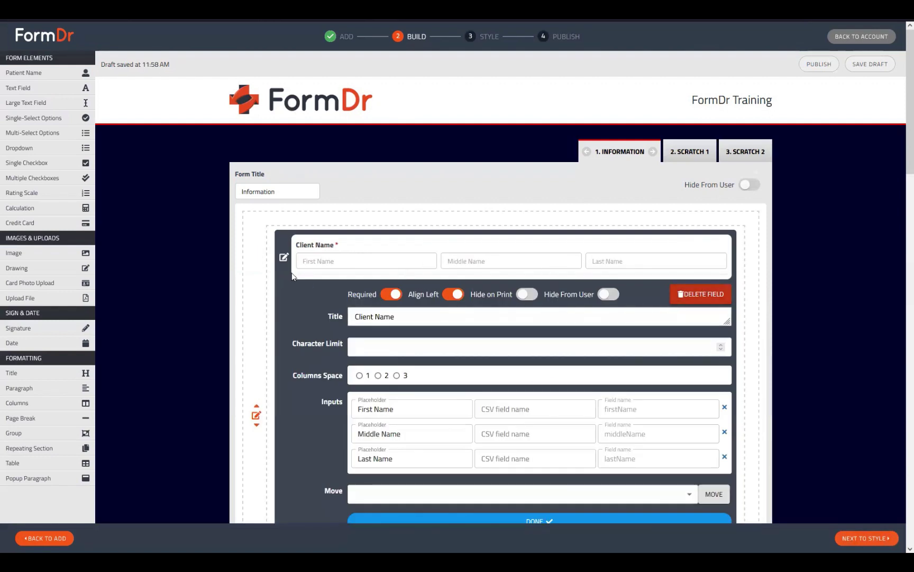
left_click(284, 258)
scroll(371, 201, "down", 2)
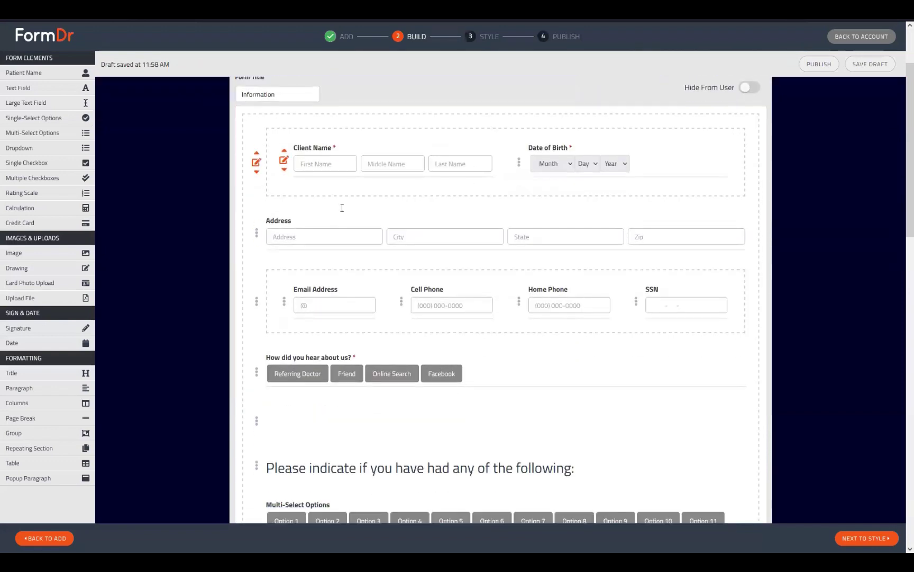
left_click_drag(304, 149, 273, 288)
Step: Examine the moved Client Name field's settings, highlighting the word "Client" in its title, and close them
left_click(256, 233)
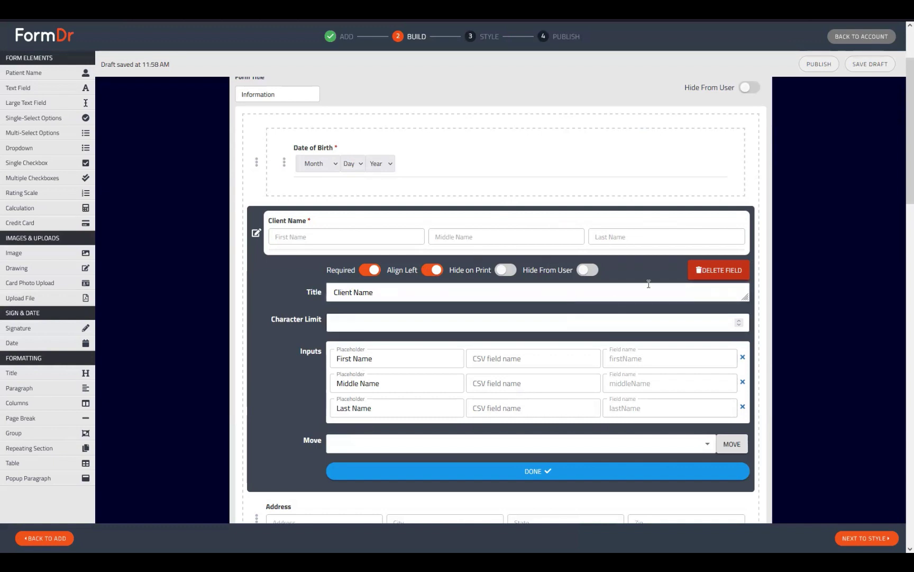
double_click(344, 293)
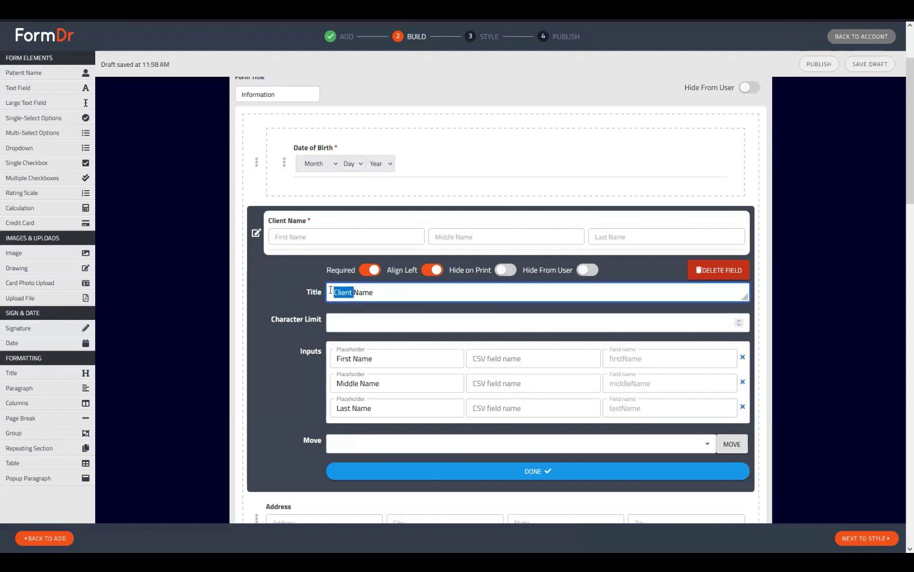
left_click(346, 292)
double_click(344, 292)
left_click(257, 233)
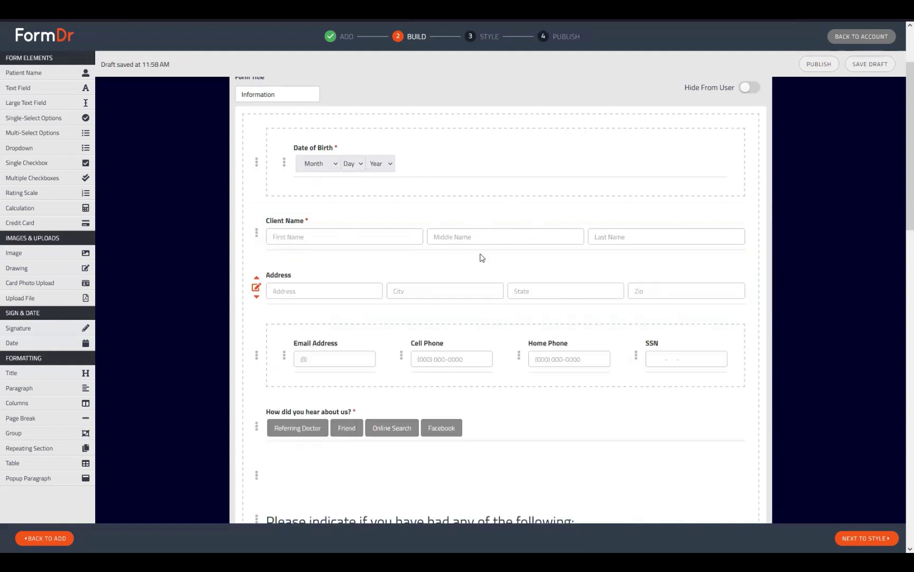
Step: Move the Client Name field back into the columns before Date of Birth
left_click_drag(365, 226, 395, 233)
left_click_drag(299, 211, 384, 265)
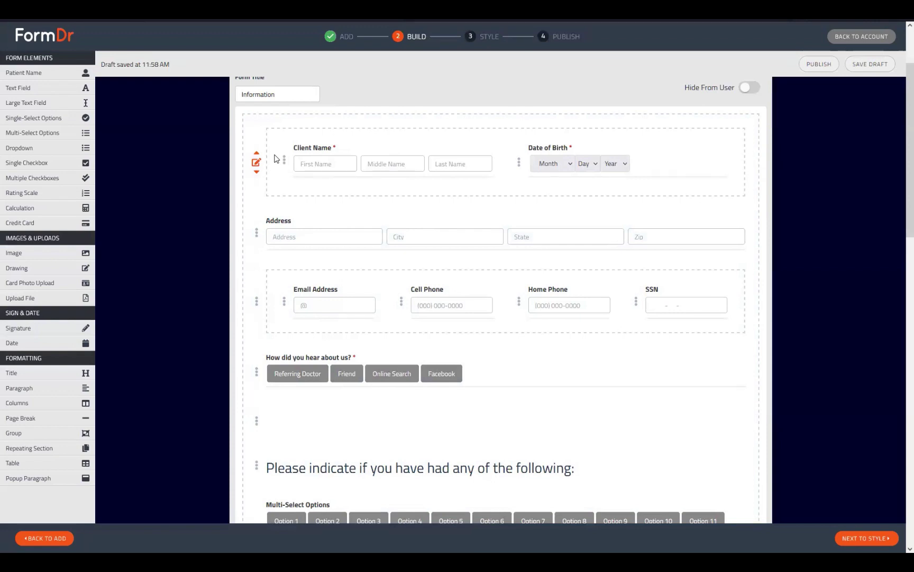
Step: Add two Patient Name fields at the start of the Information form, above the Client Name columns
scroll(344, 212, "up", 2)
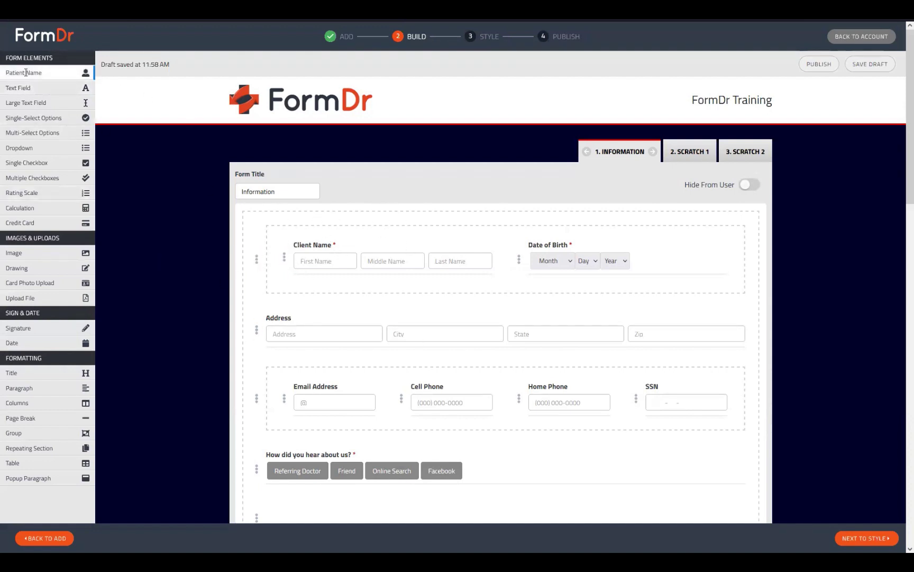
left_click_drag(40, 73, 461, 239)
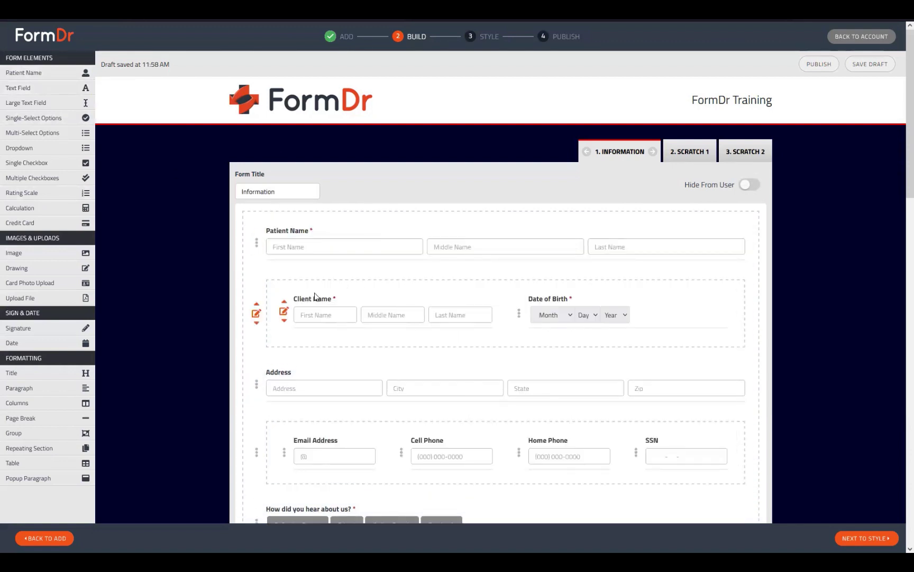
left_click_drag(41, 73, 318, 249)
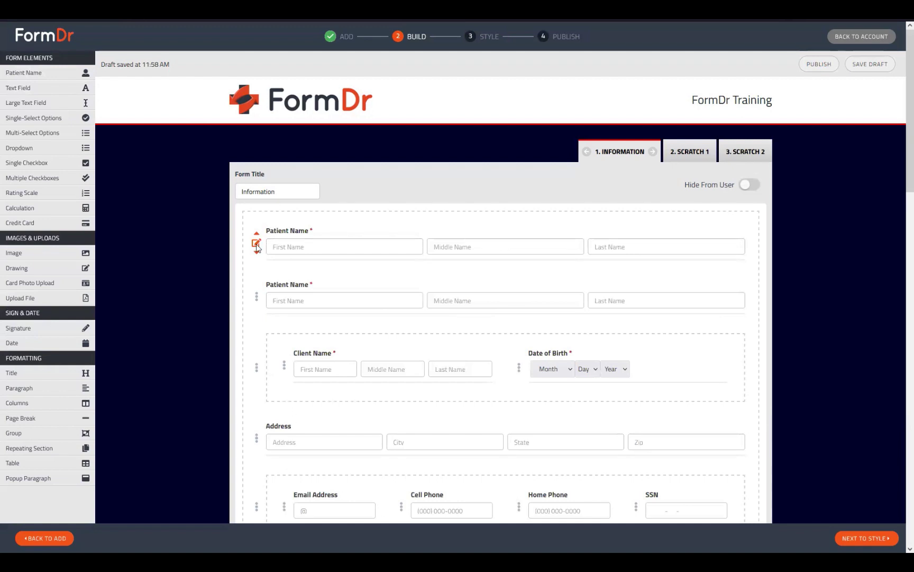
Step: Change the first Patient Name field's title to "Mailing Address" and close its settings
left_click(256, 244)
left_click(384, 159)
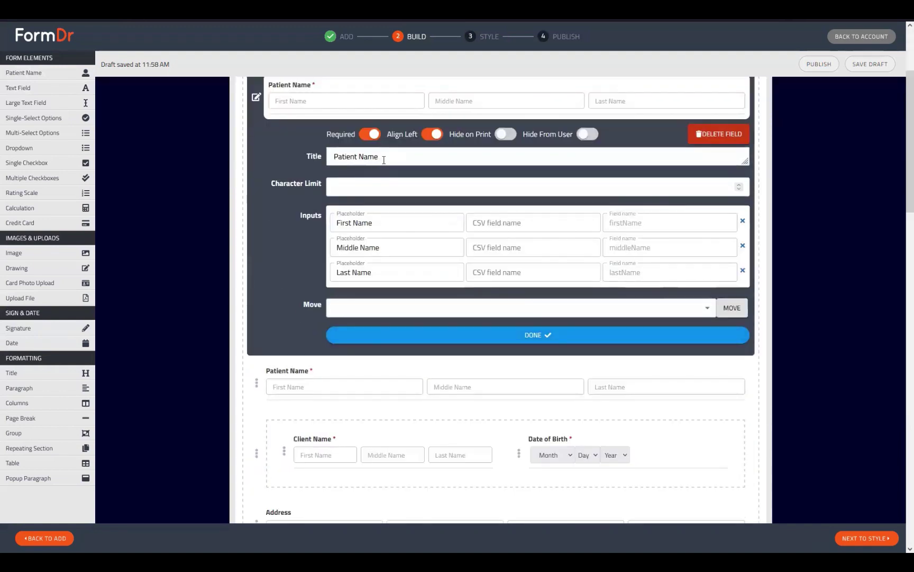
left_click_drag(391, 157, 233, 153)
type("M")
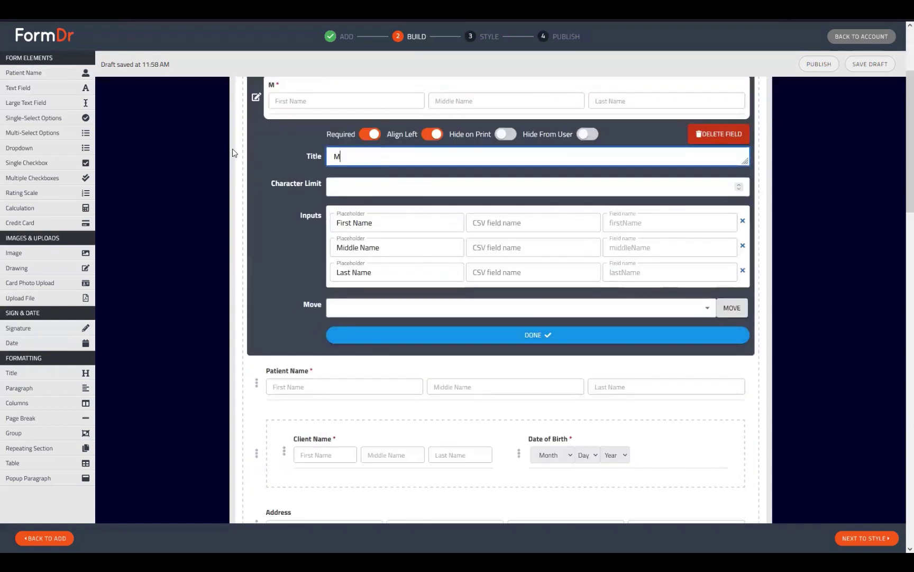
type("ailing Address")
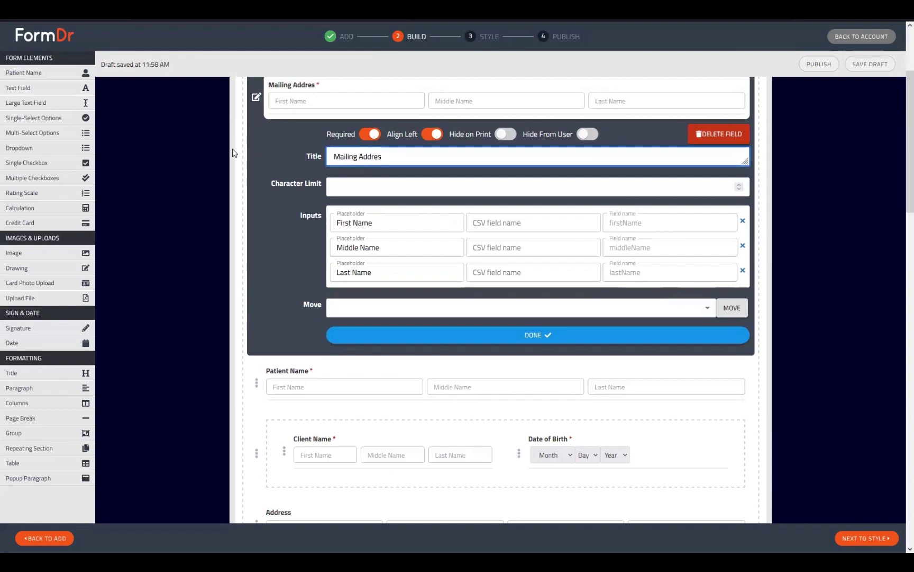
left_click(425, 281)
left_click(428, 335)
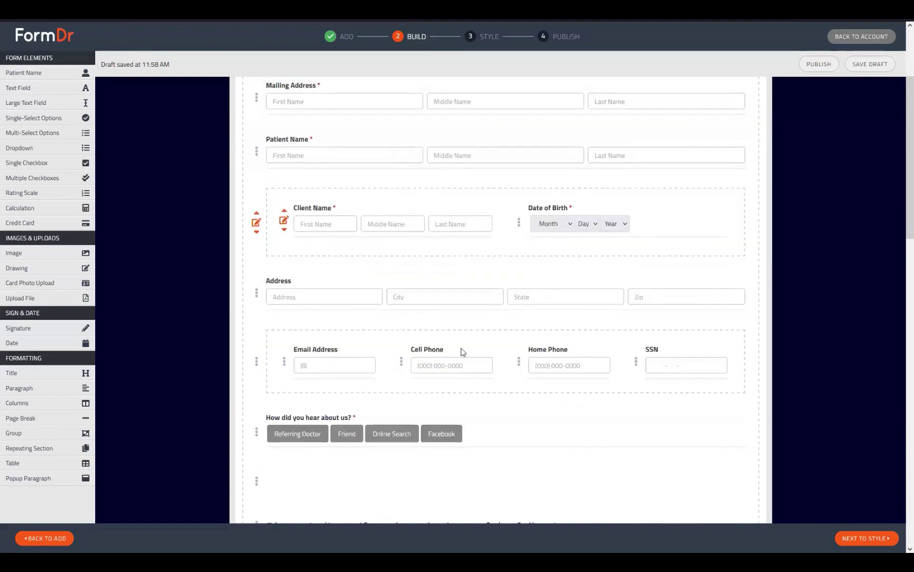
Step: In the Style stage, fill the Mailing Address field's name inputs with a test first name and last name
scroll(439, 196, "up", 3)
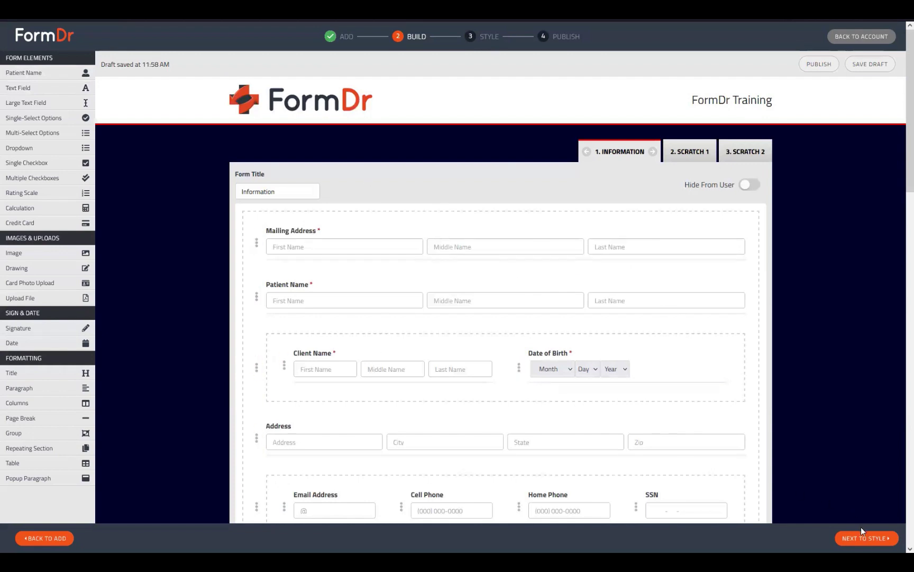
left_click(849, 537)
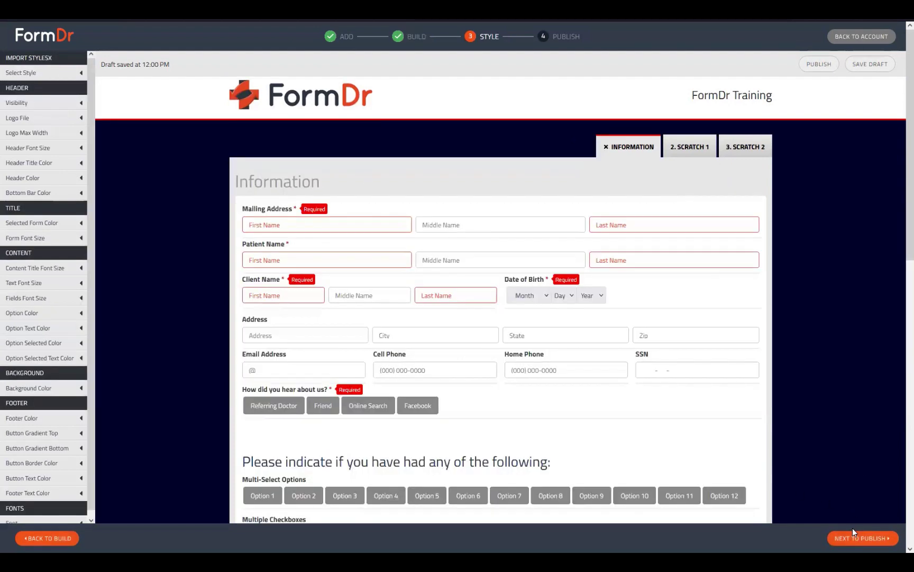
left_click(283, 229)
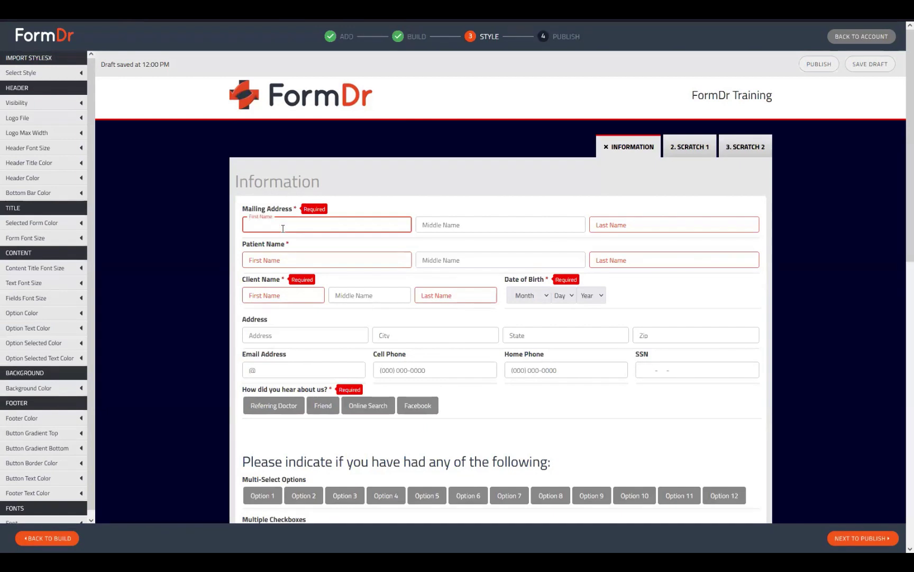
type("Nick")
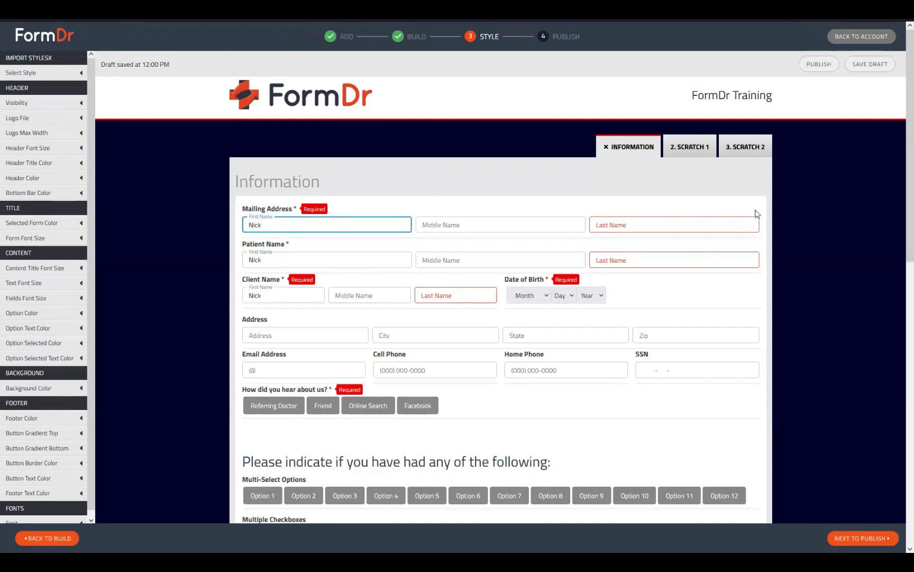
left_click(618, 223)
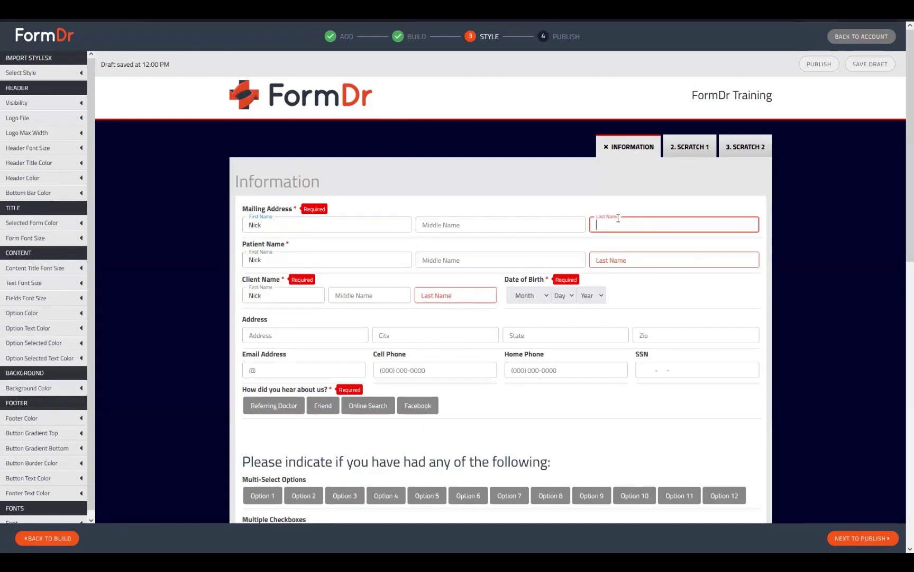
type("Webinar")
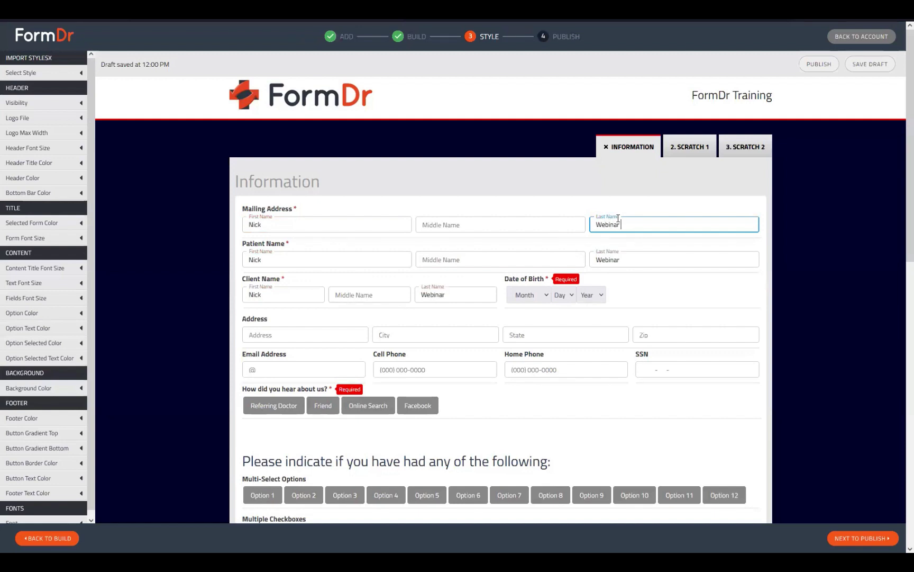
type(" Test")
Step: Enter "This is my middle name" in the Mailing Address field's Middle Name input
left_click(478, 225)
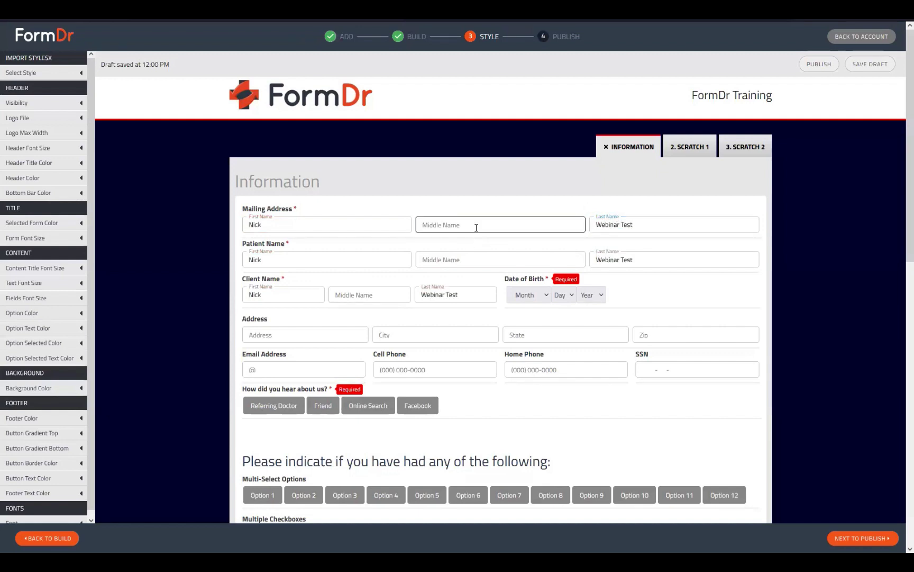
type("This is my ")
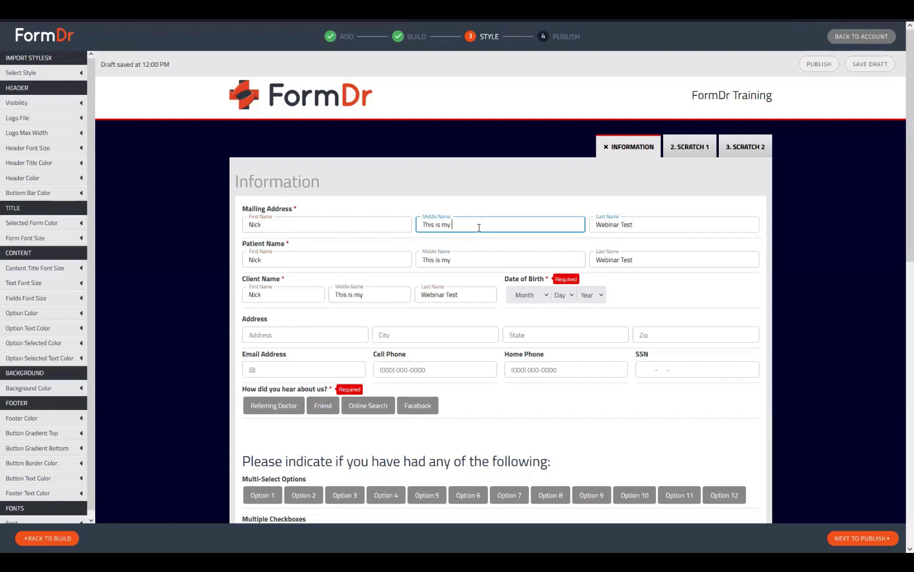
type("middle name")
left_click(283, 282)
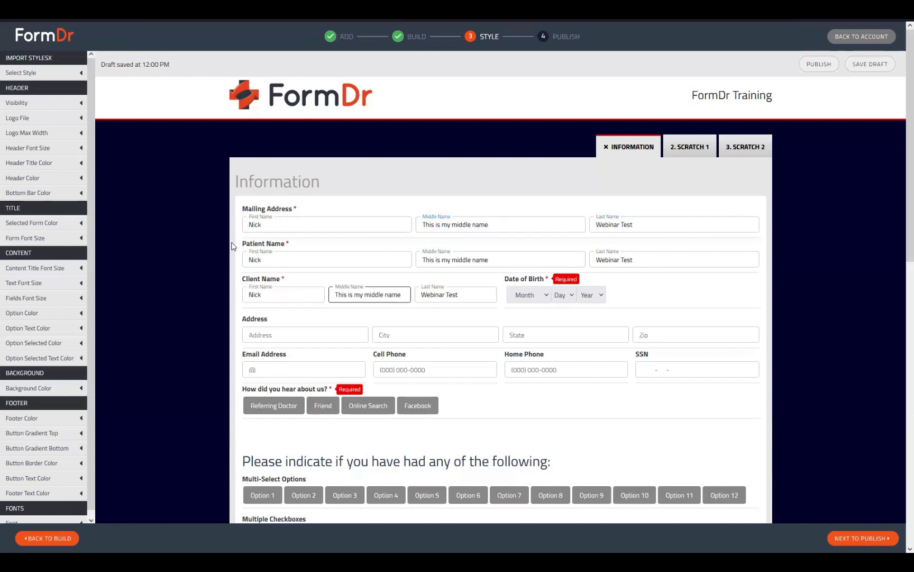
Step: Compare the Patient Name values on the Scratch 2 form with the name fields on the Information form
left_click(741, 153)
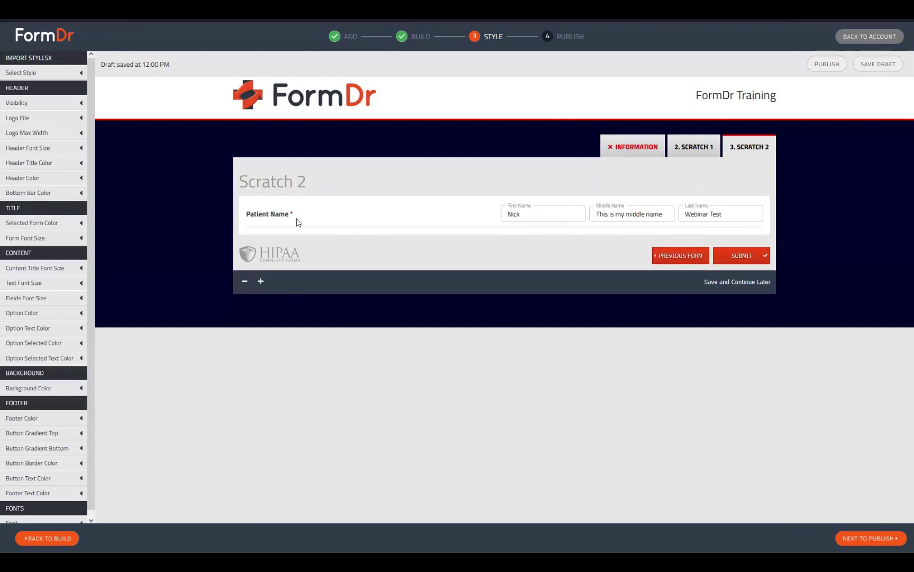
left_click_drag(233, 216, 325, 217)
left_click(326, 224)
left_click_drag(234, 217, 331, 225)
left_click(329, 225)
left_click(658, 151)
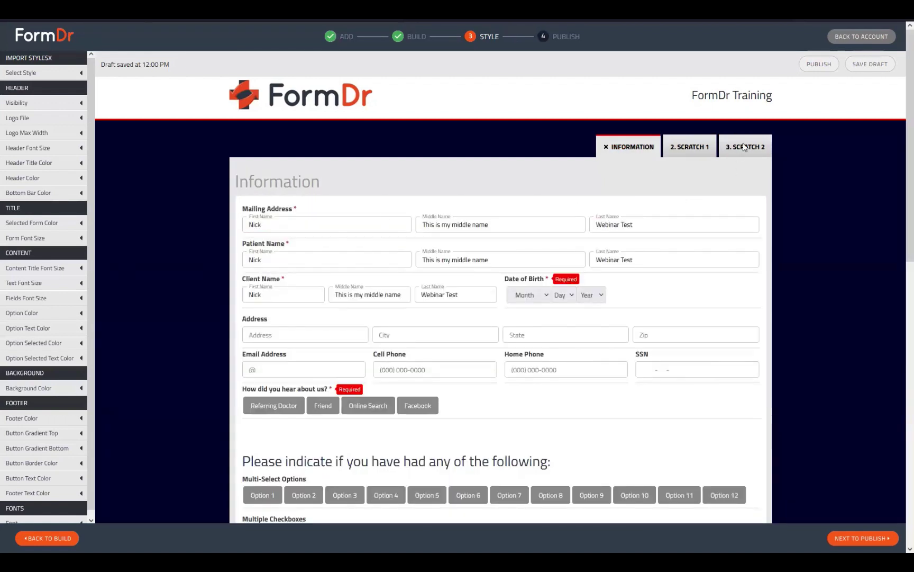
left_click(744, 147)
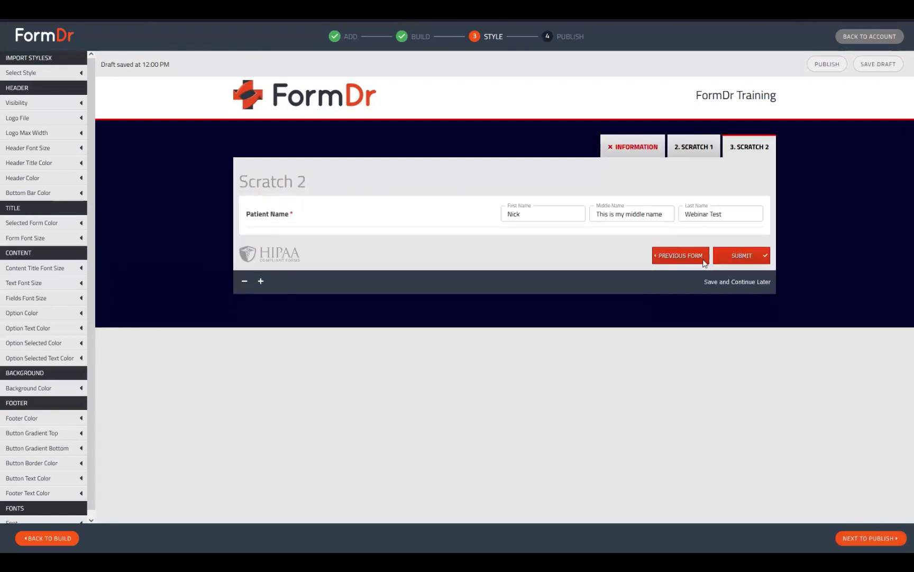
left_click(659, 150)
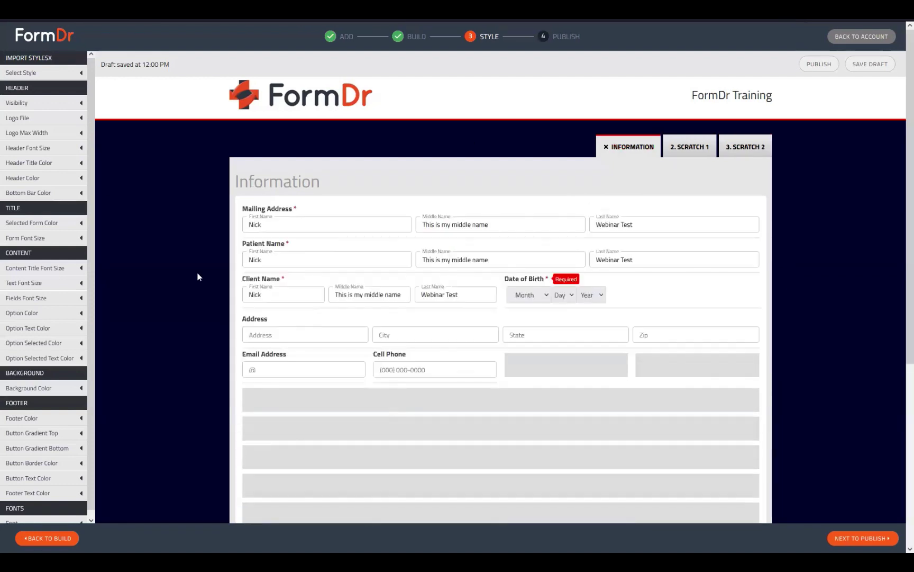
Step: Back in the Build stage, add a text field with three inputs between the Patient Name and Client Name fields
left_click(59, 537)
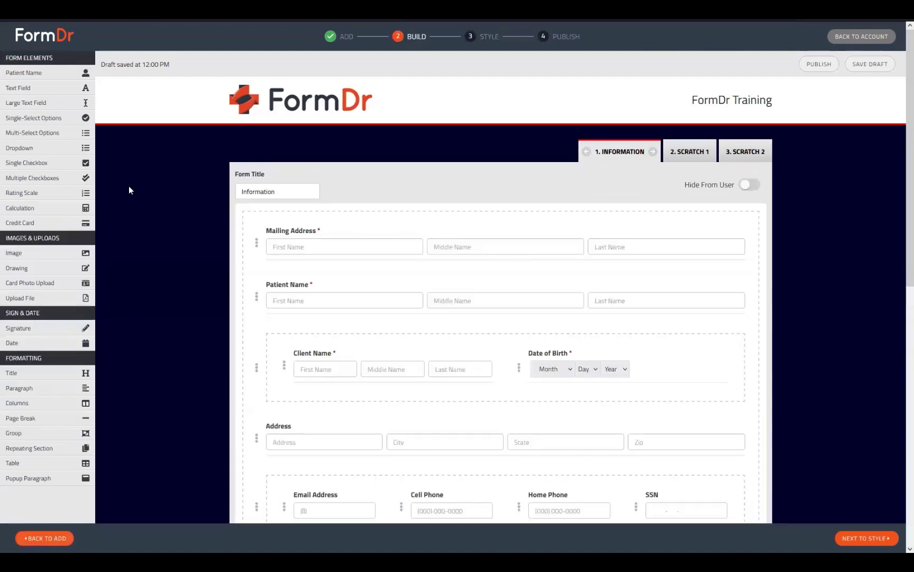
left_click_drag(21, 88, 286, 315)
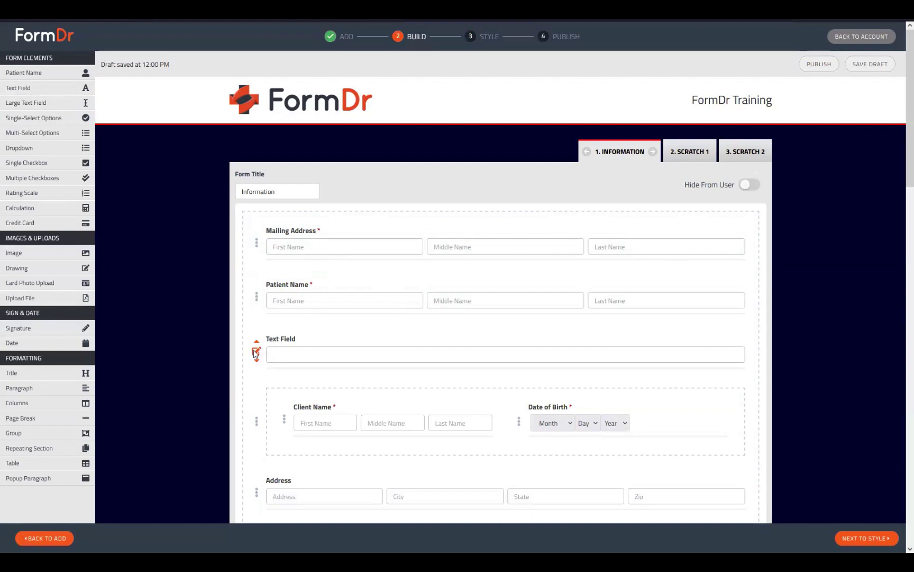
left_click(256, 352)
left_click(357, 382)
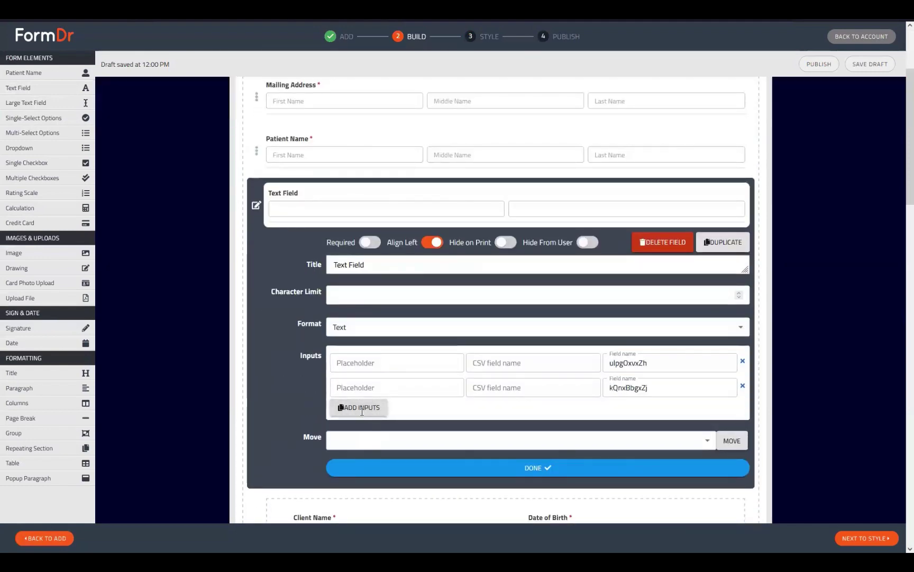
left_click(362, 408)
left_click(294, 218)
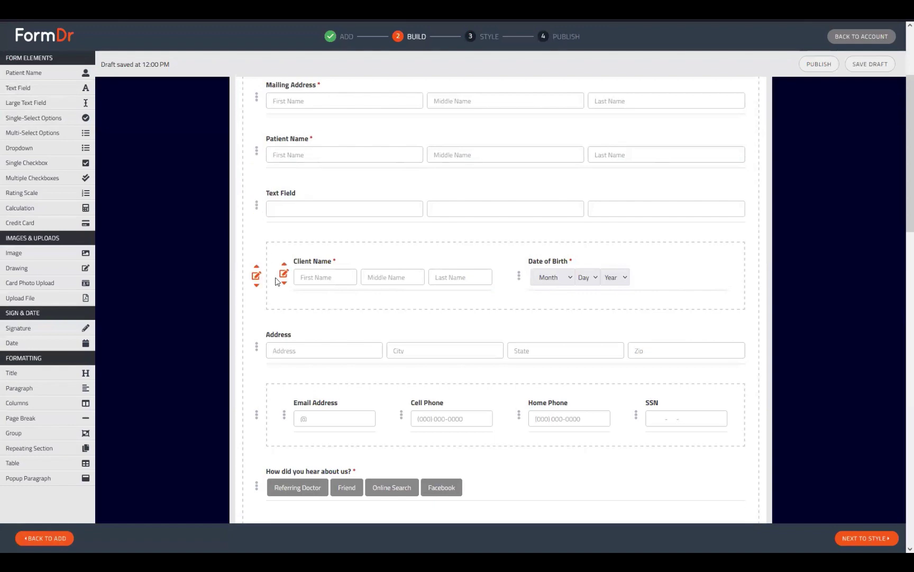
Step: Delete the three-input text field from the Information form
left_click(256, 205)
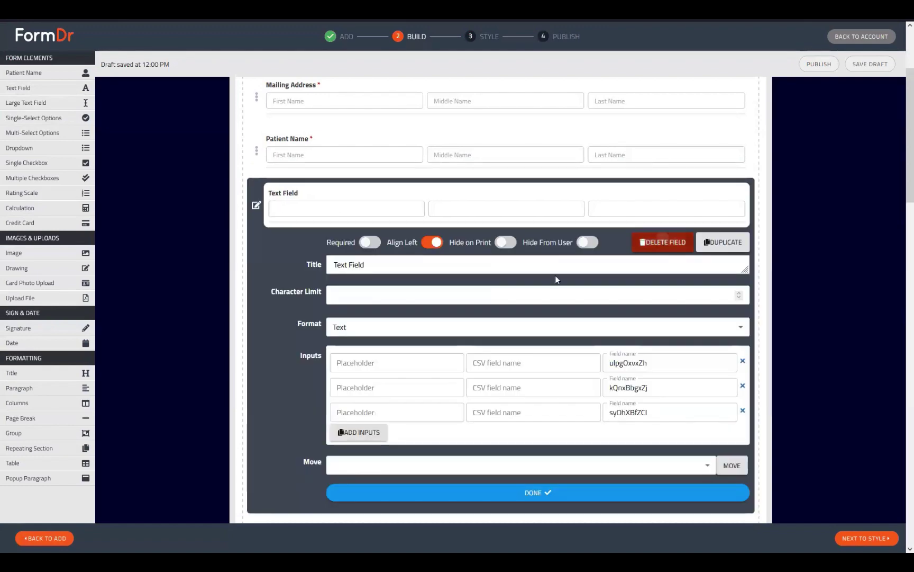
left_click(662, 242)
left_click(507, 299)
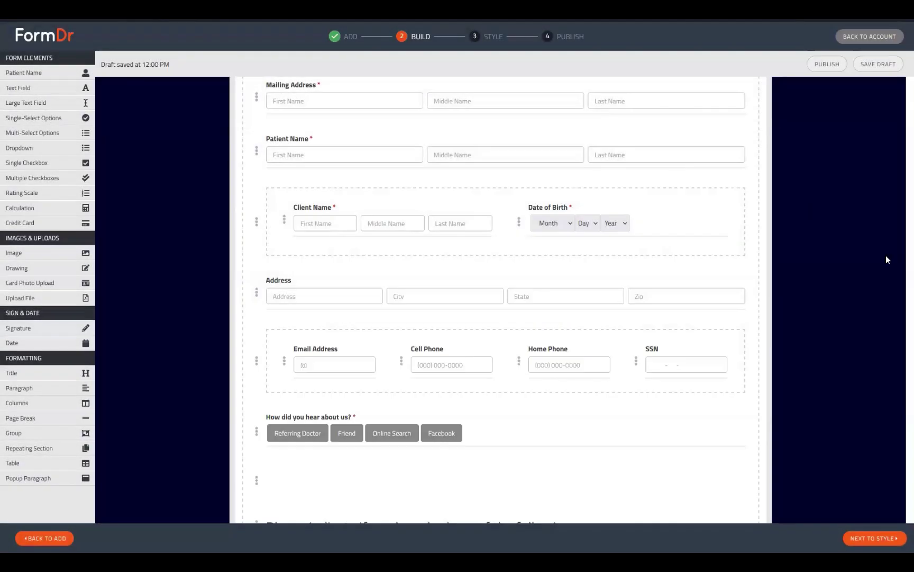
Step: In the Style stage, import the styles from the Registration Packet and confirm replacing the existing styles
scroll(577, 361, "down", 4)
scroll(577, 361, "down", 10)
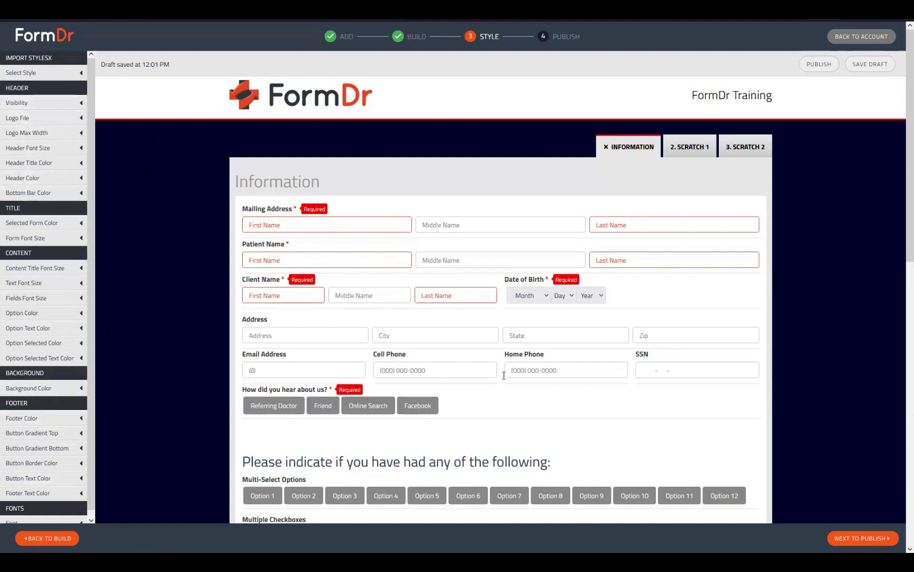
scroll(503, 376, "down", 5)
scroll(471, 343, "up", 5)
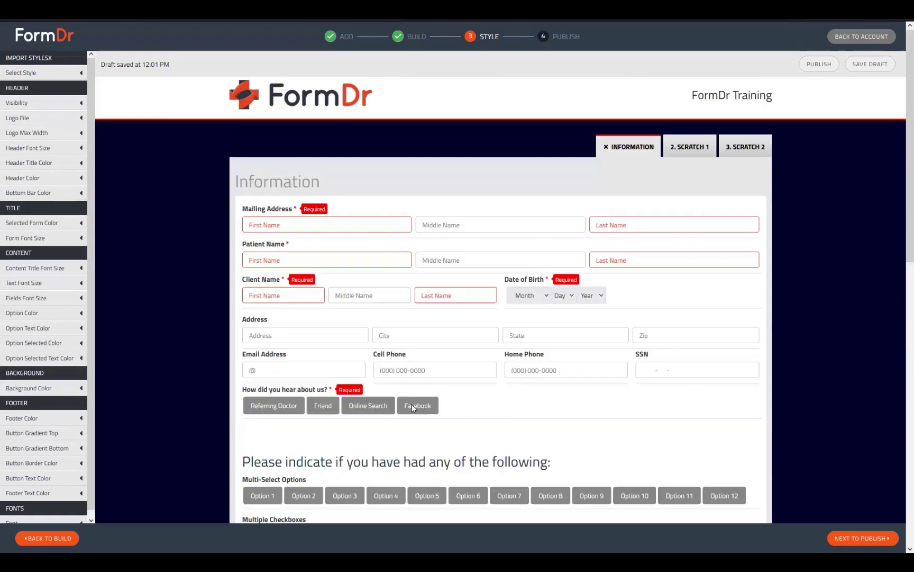
left_click(36, 77)
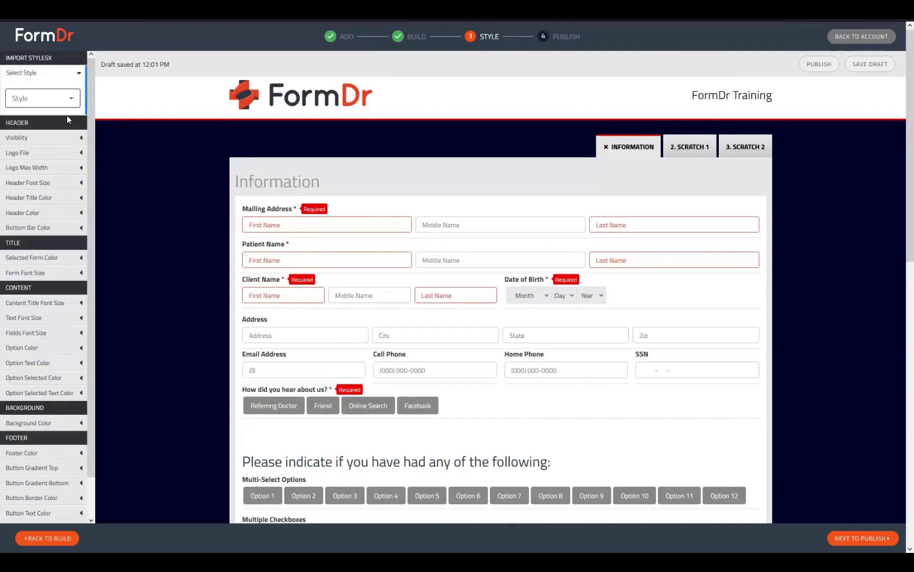
left_click(53, 98)
left_click(159, 164)
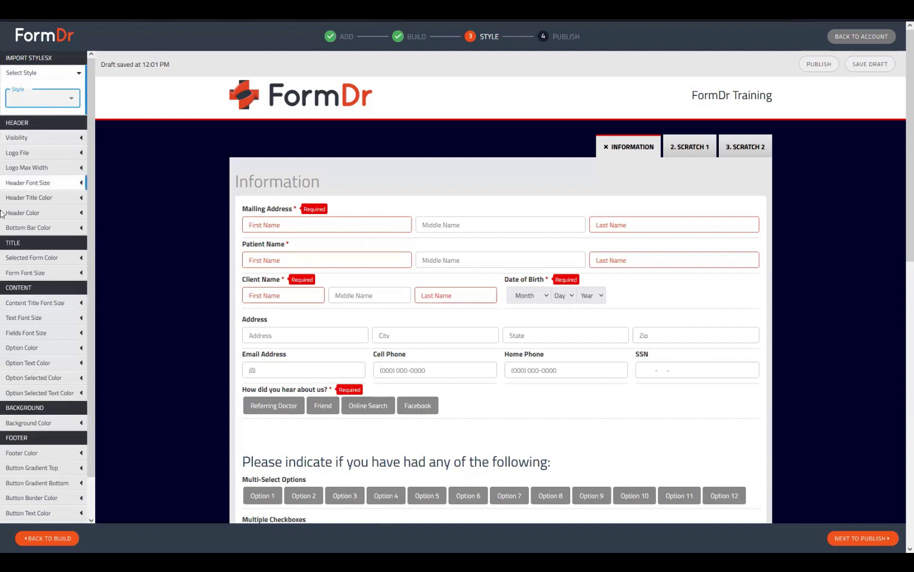
left_click(33, 98)
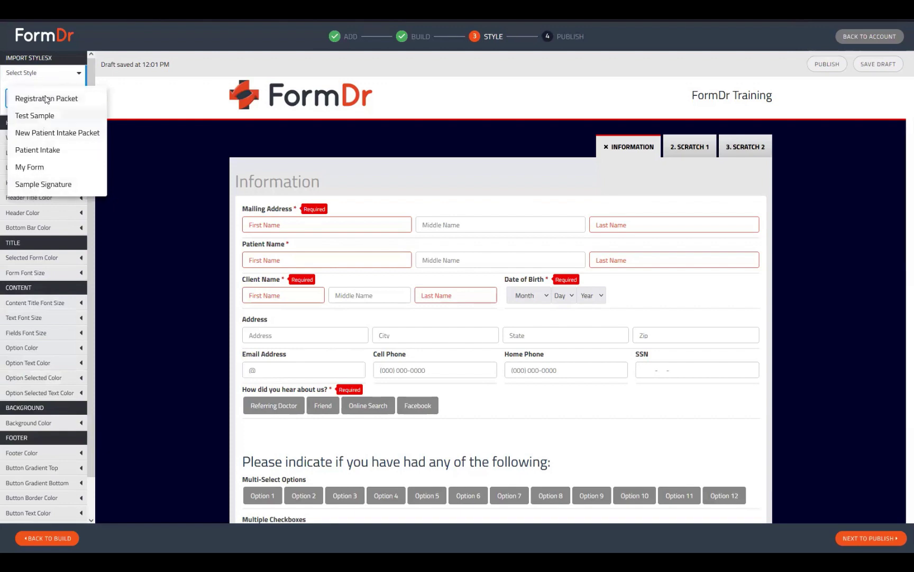
left_click(40, 100)
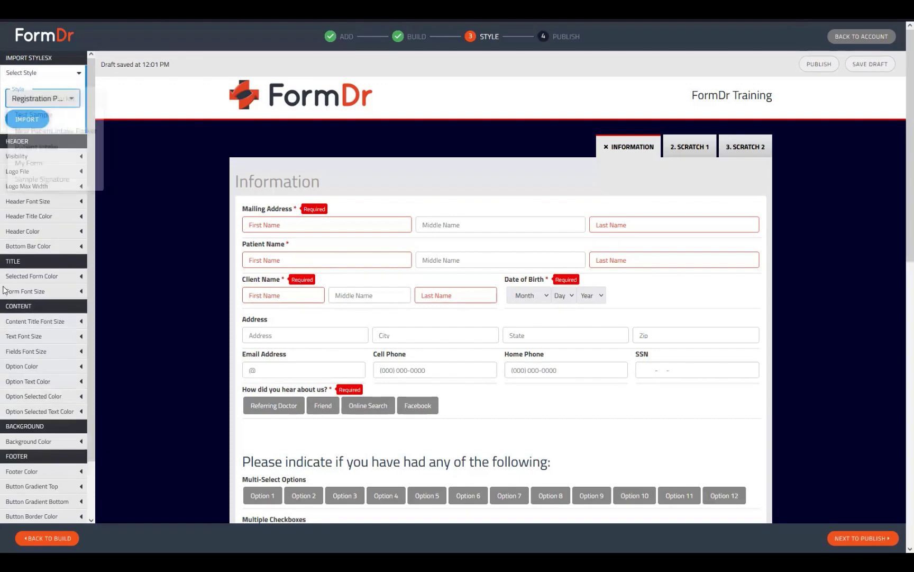
left_click(27, 119)
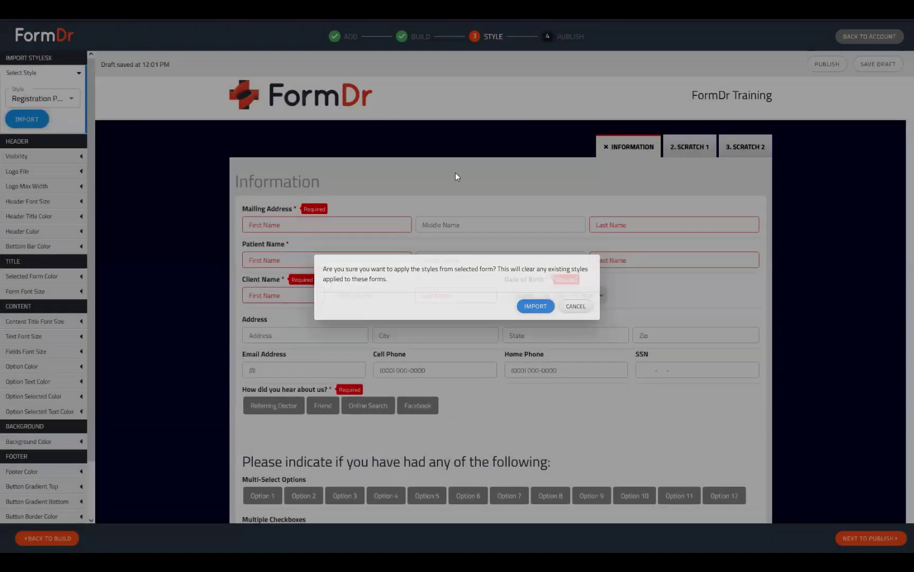
left_click(530, 305)
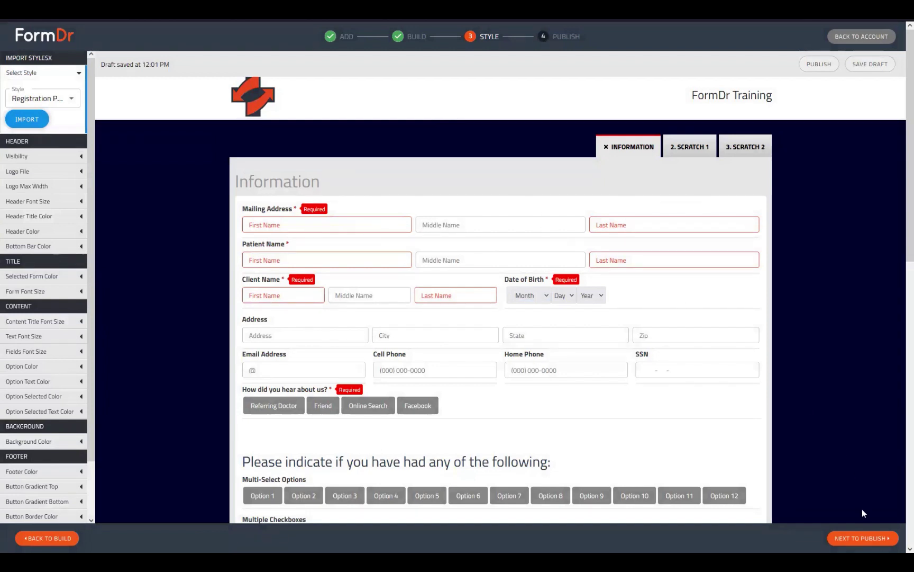
Step: Publish the packet and save its name as FormDr Training
left_click(854, 538)
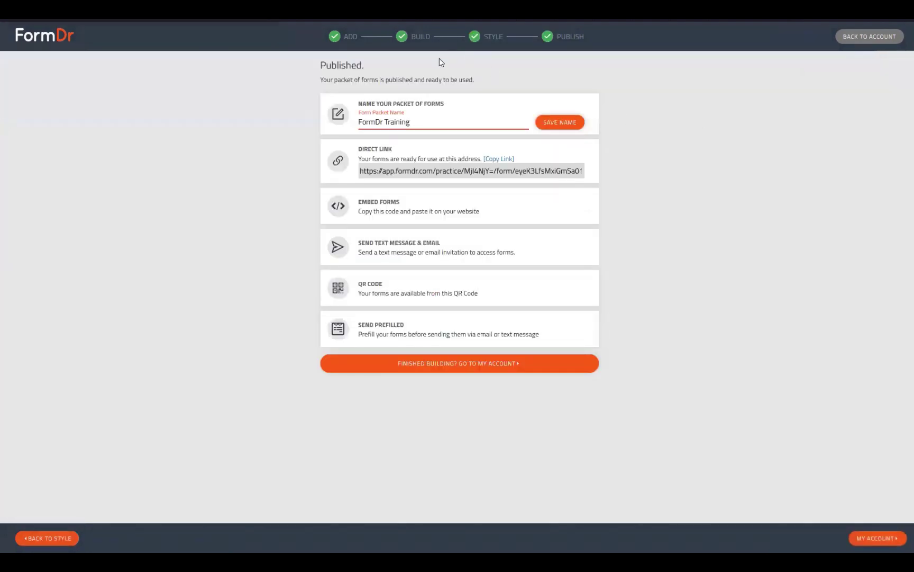
left_click_drag(365, 64, 275, 74)
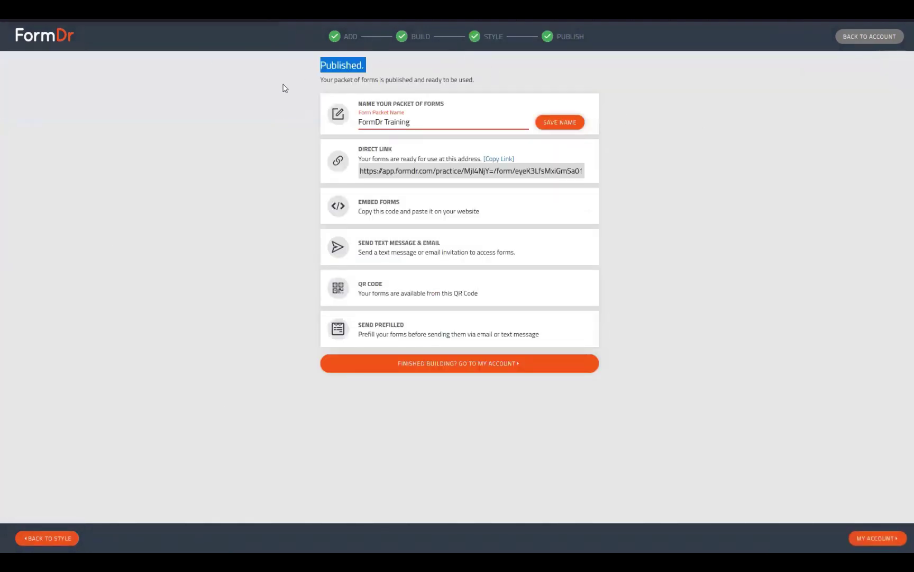
left_click(284, 88)
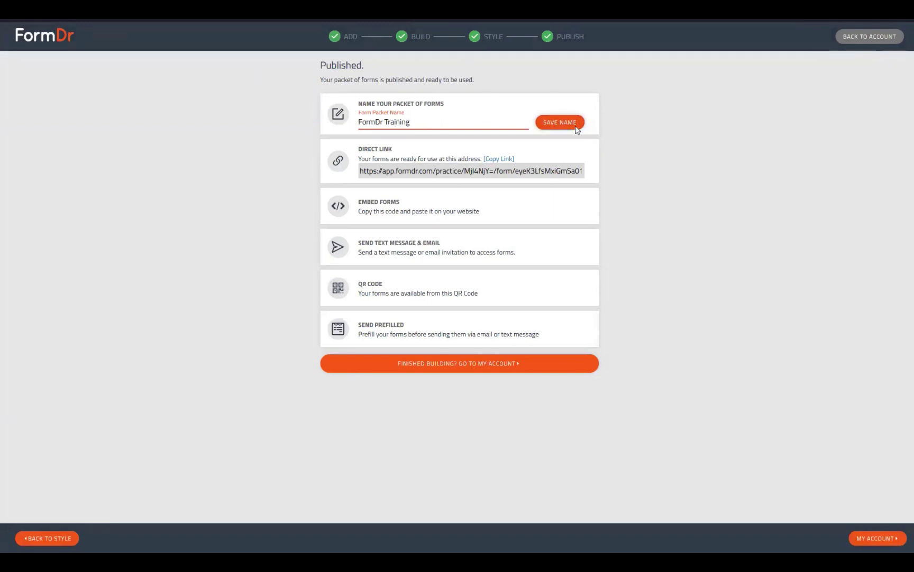
left_click(557, 122)
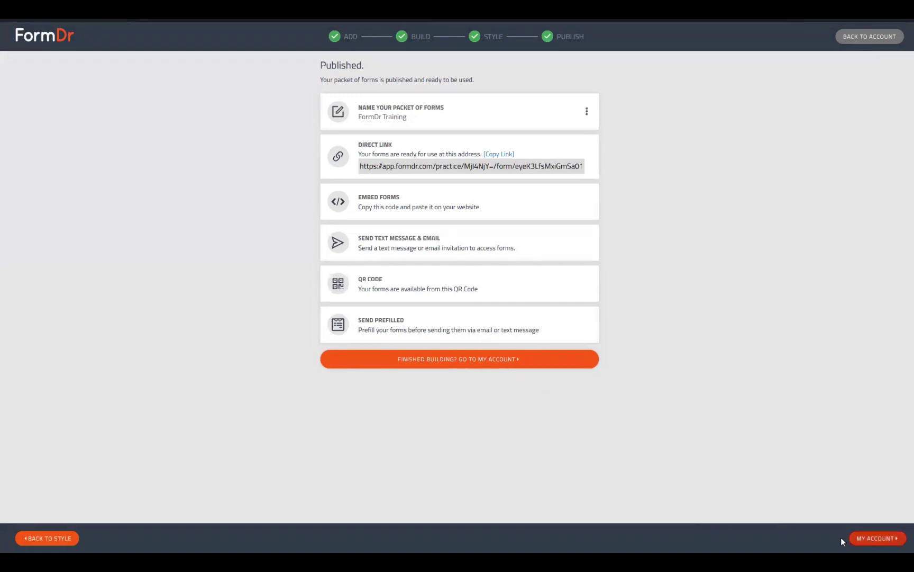
Step: Return to the account, open the FormDr Training packet from the packet list and review its published Information form
left_click(467, 362)
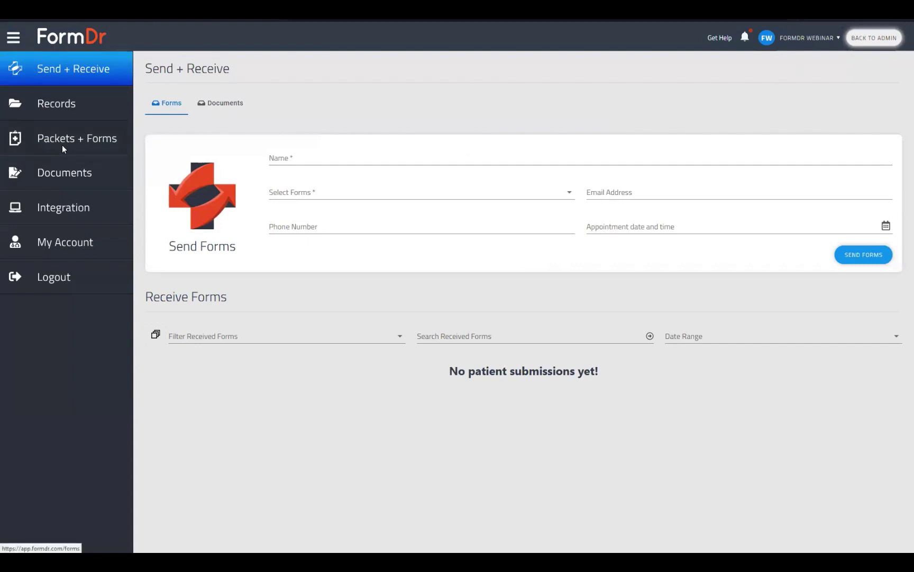
left_click(76, 137)
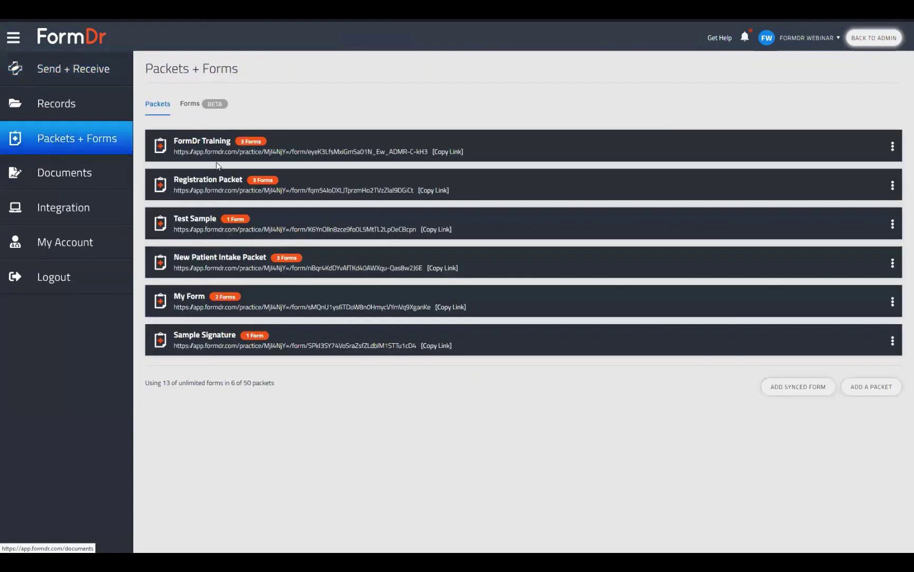
left_click(214, 155)
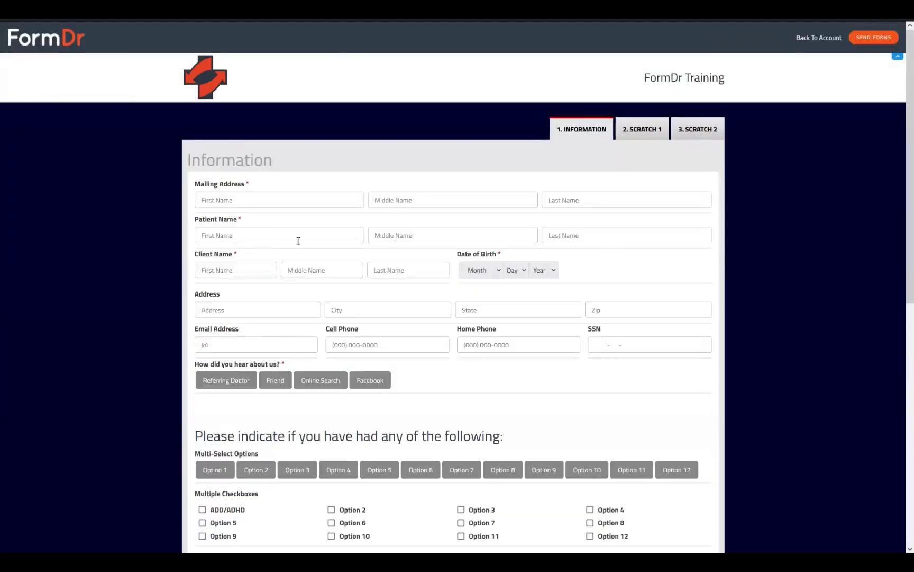
scroll(400, 323, "down", 6)
scroll(292, 424, "down", 5)
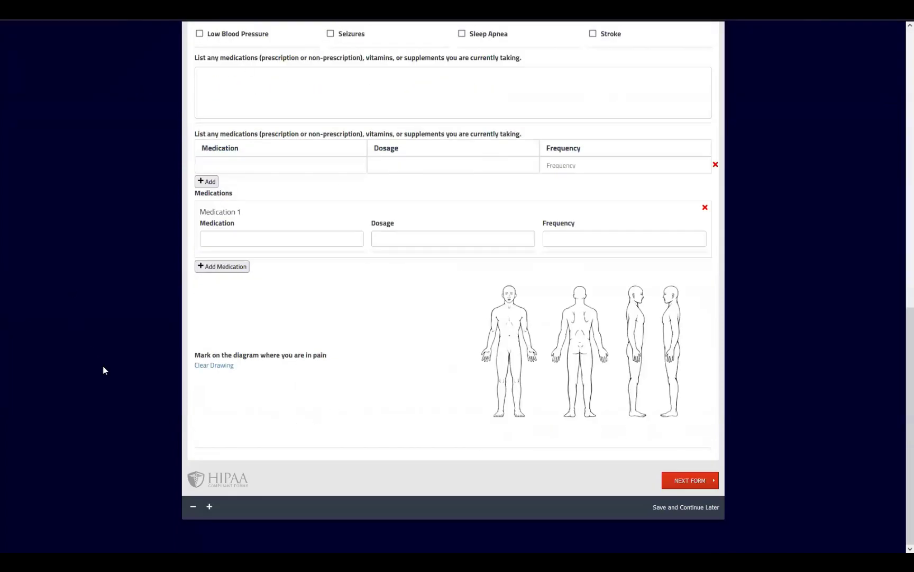
scroll(398, 394, "up", 3)
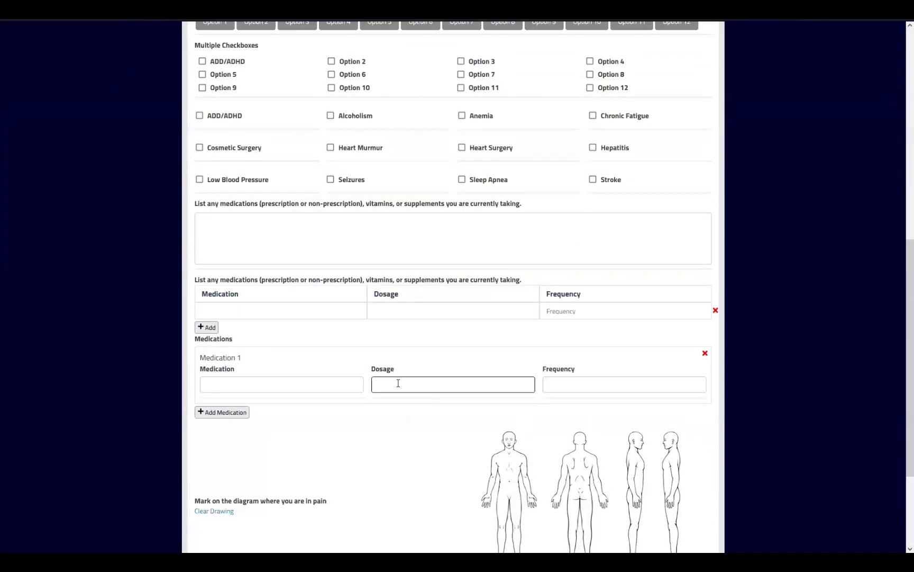
scroll(299, 356, "up", 4)
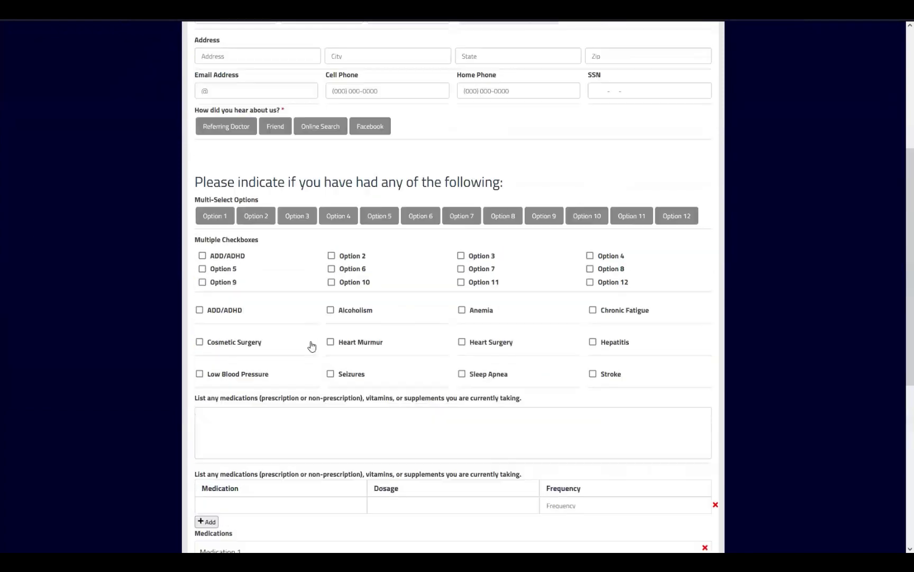
scroll(336, 332, "up", 5)
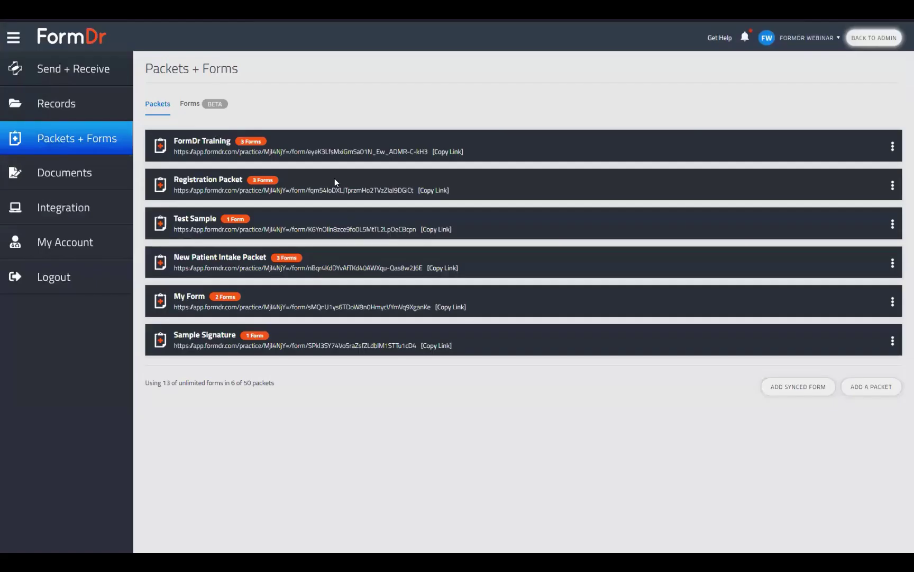
Step: Open the FormDr Training packet's forms for editing and continue to the Build stage
left_click(893, 146)
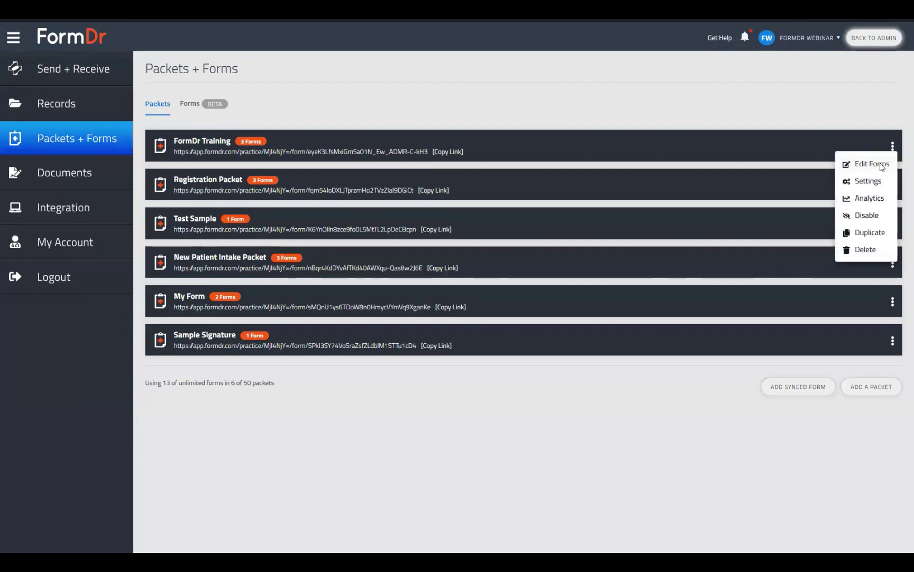
left_click(881, 165)
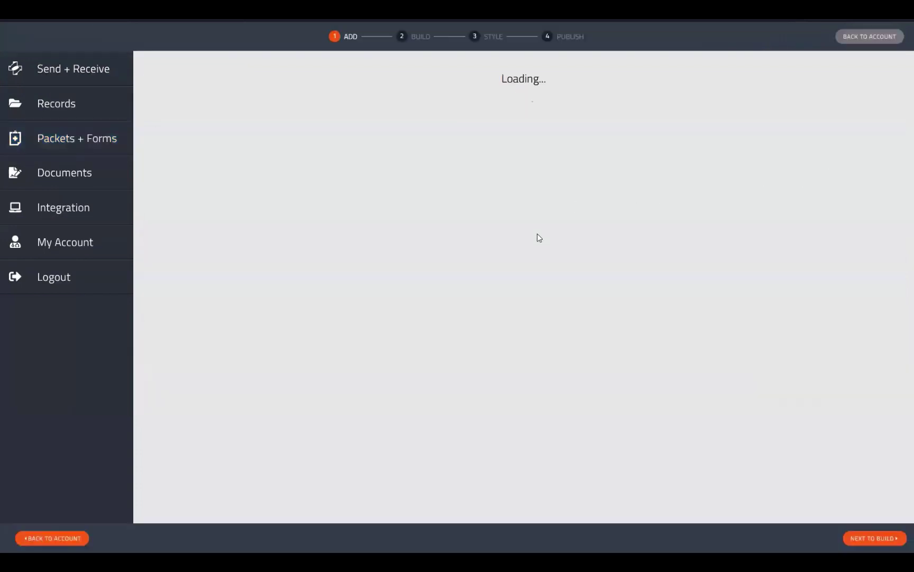
left_click(879, 537)
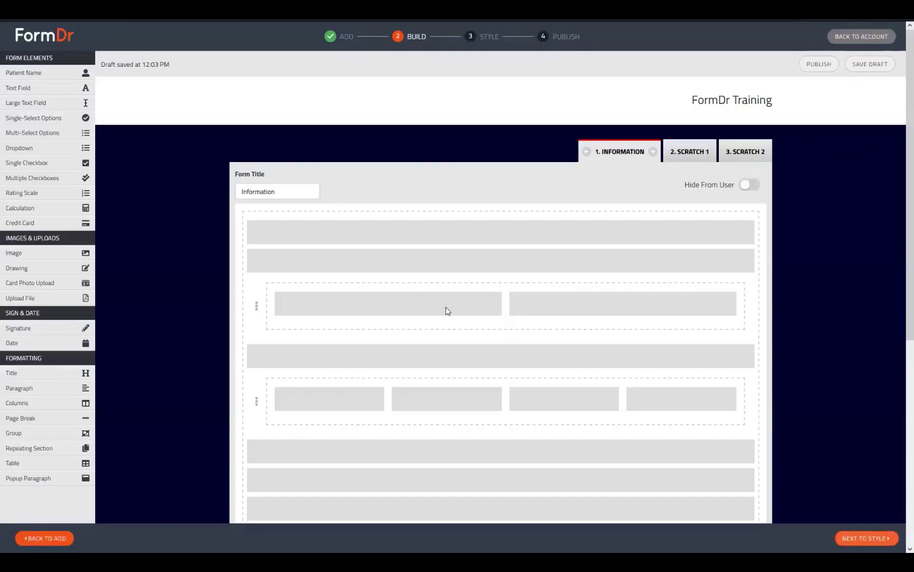
Step: Delete the Patient Name field from both the Scratch 1 and Scratch 2 forms
left_click(706, 153)
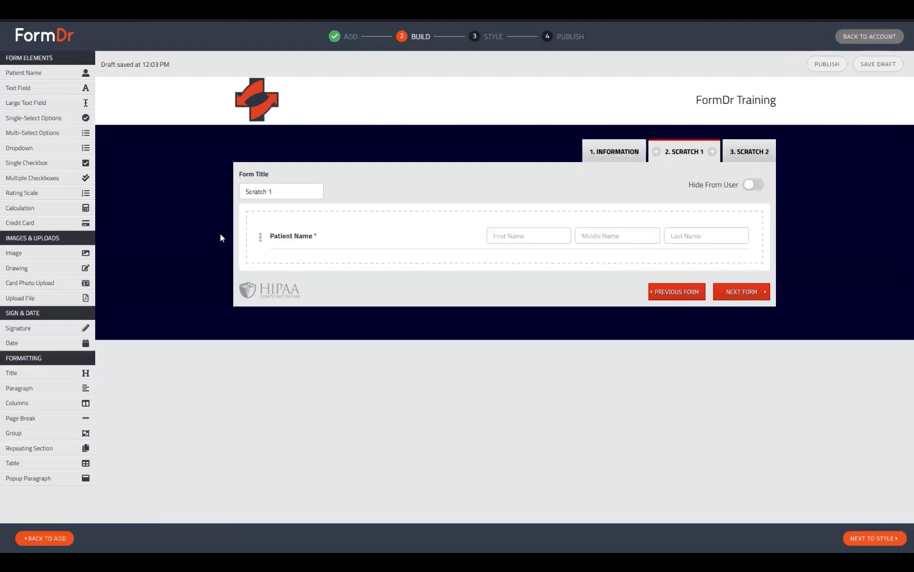
left_click(260, 238)
left_click(718, 269)
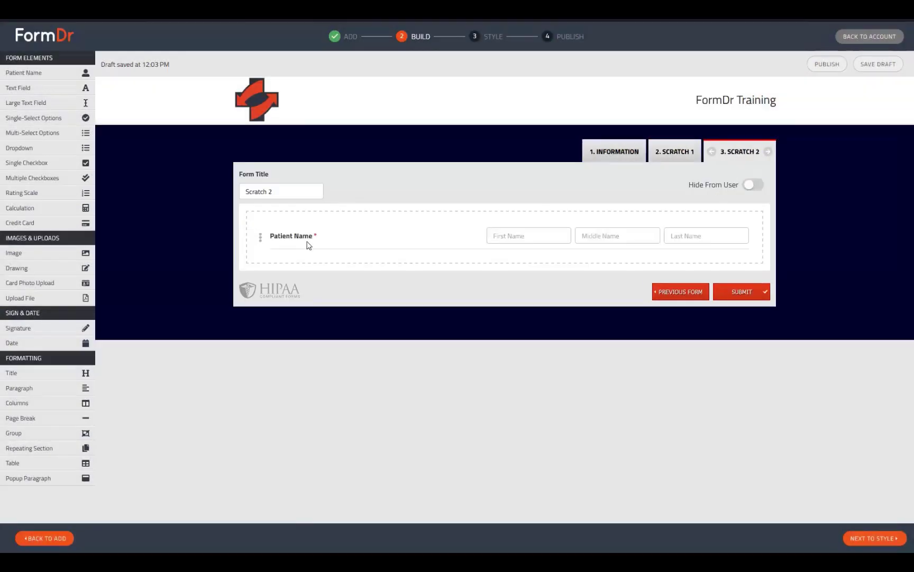
left_click(259, 237)
left_click(719, 269)
left_click(507, 298)
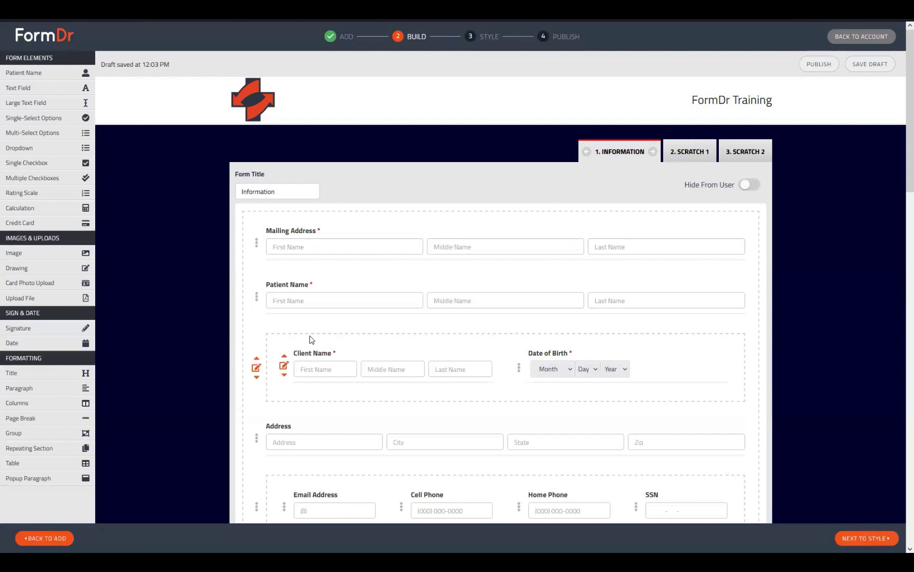
Step: Duplicate the Address field on the Information form
scroll(257, 423, "down", 2)
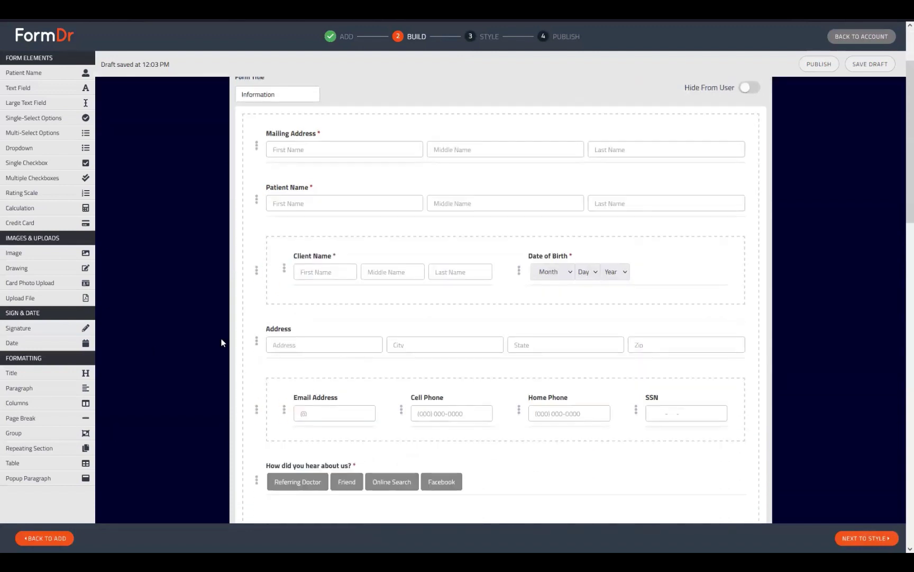
left_click(257, 341)
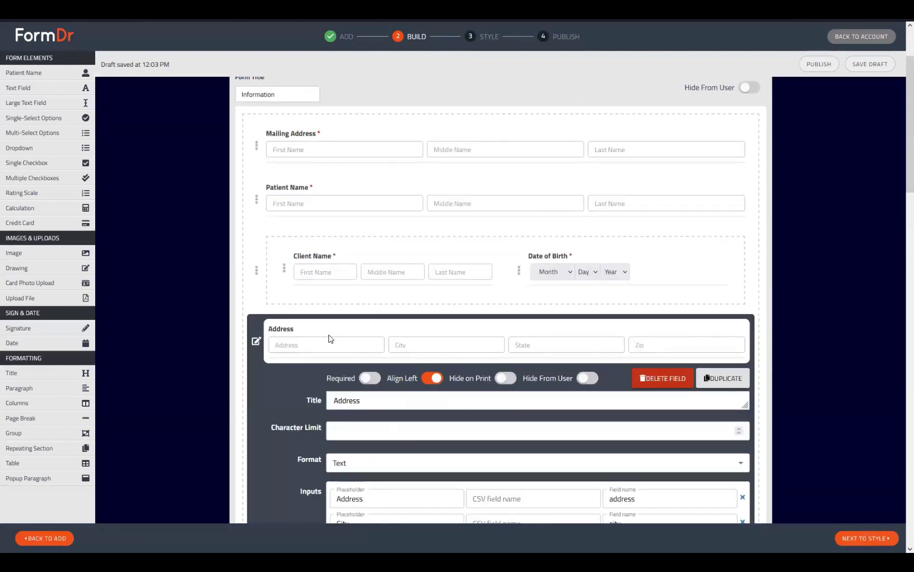
scroll(329, 339, "down", 4)
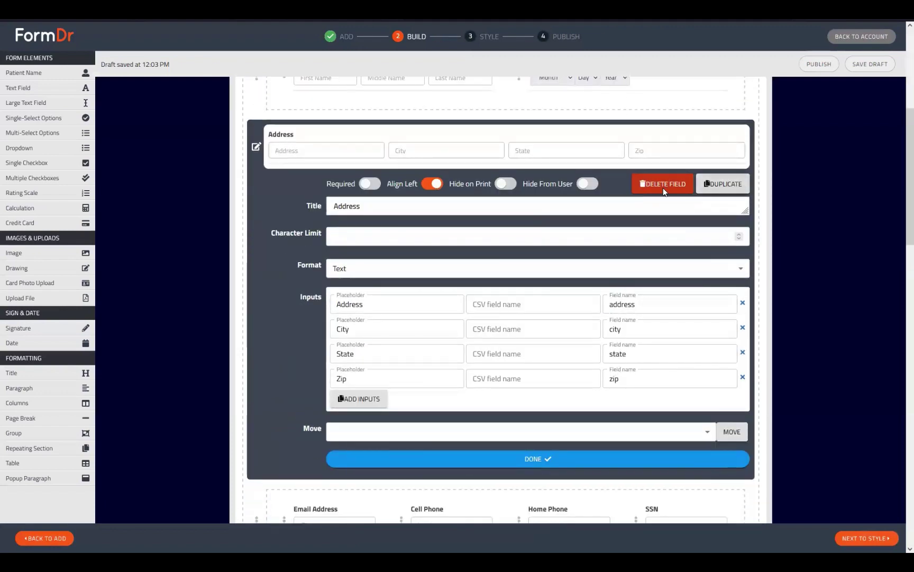
left_click(725, 188)
scroll(529, 296, "down", 3)
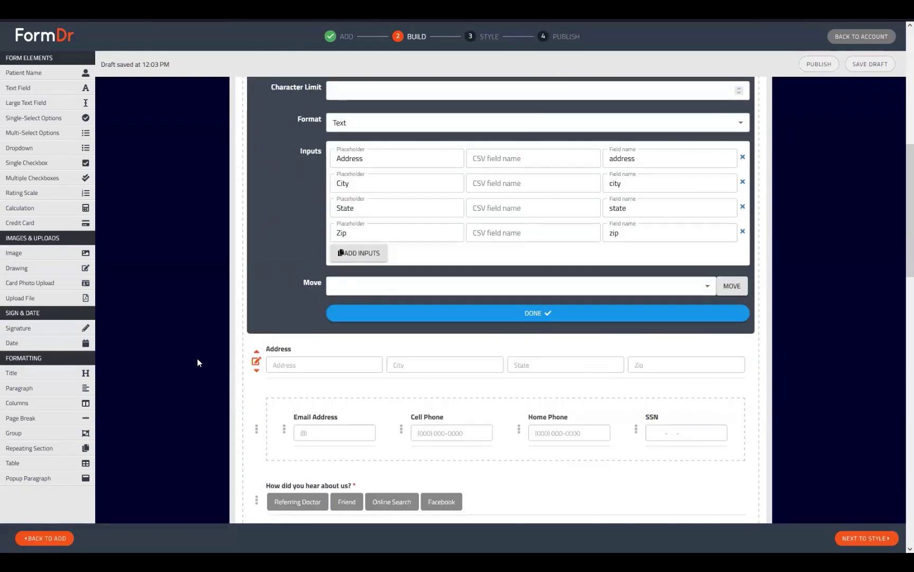
Step: Compare the input field names of the original Address field with those of its duplicate on the Information form
left_click(638, 155)
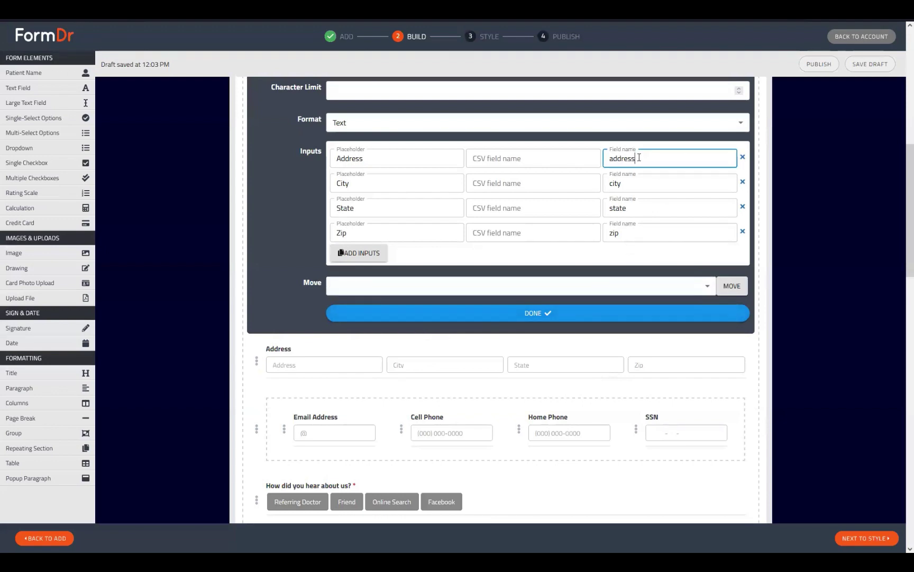
double_click(637, 155)
double_click(657, 180)
left_click(659, 208)
double_click(659, 207)
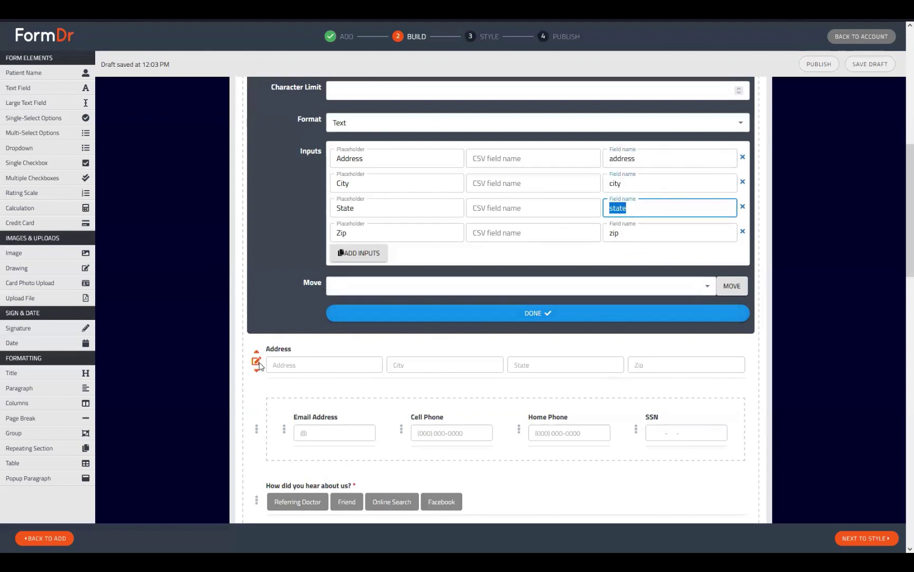
left_click(259, 364)
left_click(630, 212)
double_click(629, 212)
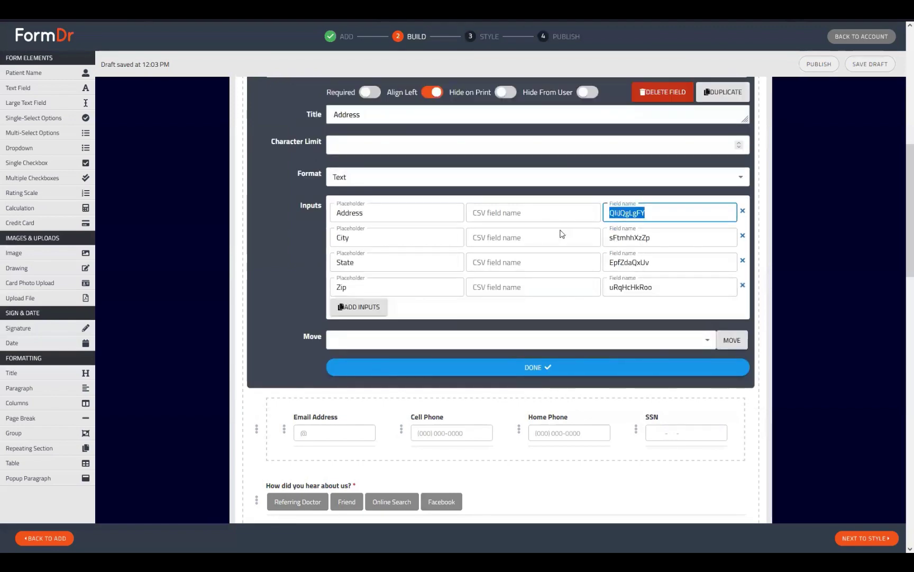
left_click(630, 237)
double_click(630, 237)
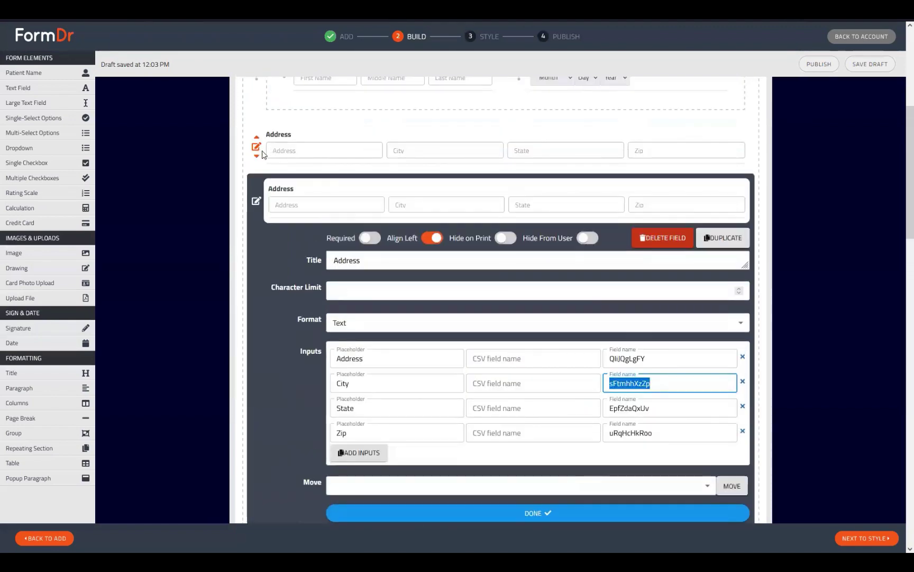
Step: Recheck all four field names in the original Address field, then the address, city and state field names in the duplicate
double_click(659, 305)
double_click(656, 329)
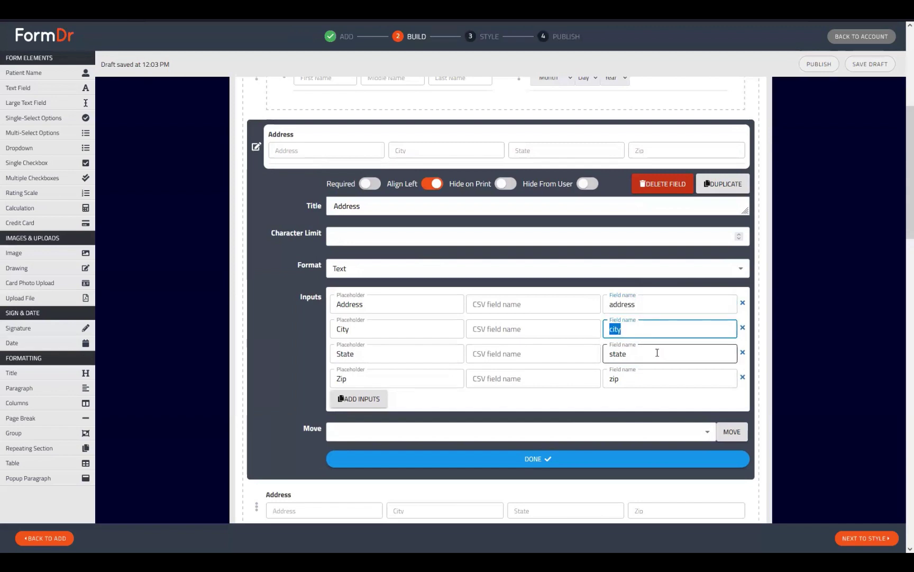
double_click(658, 353)
double_click(630, 379)
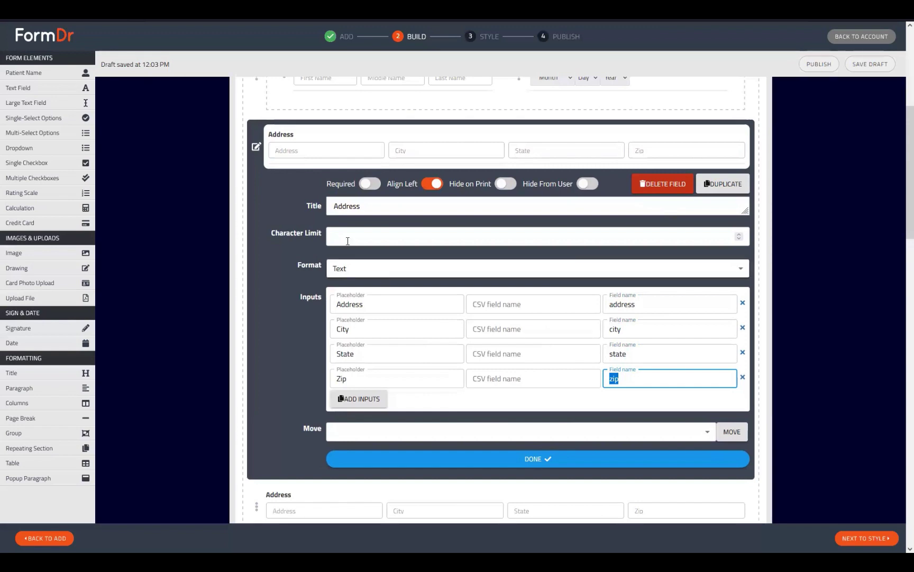
left_click(256, 149)
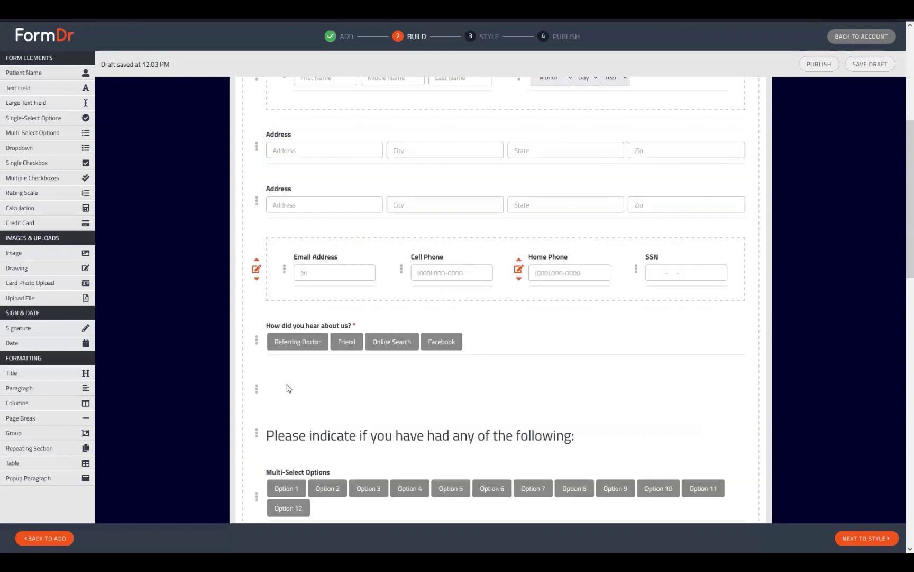
left_click(256, 201)
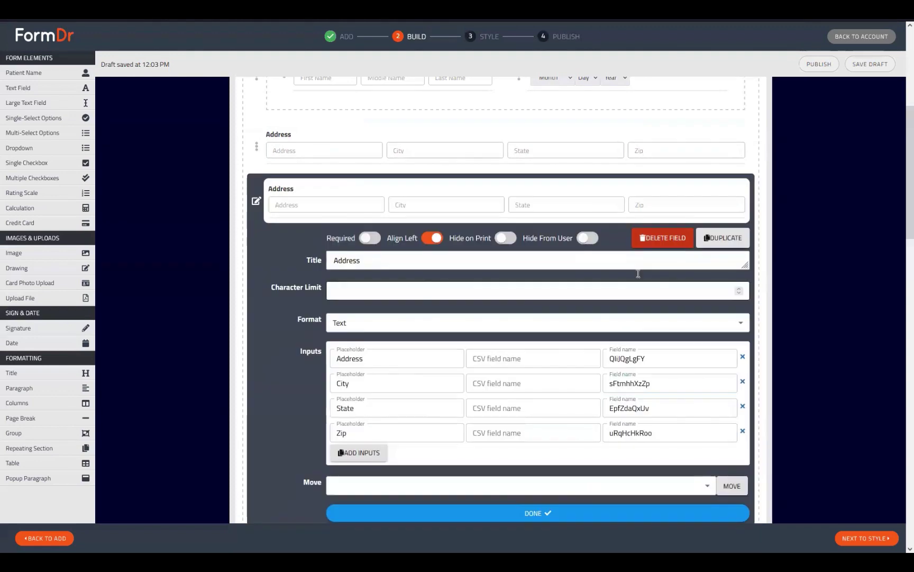
left_click_drag(649, 359, 575, 361)
left_click_drag(665, 382, 561, 383)
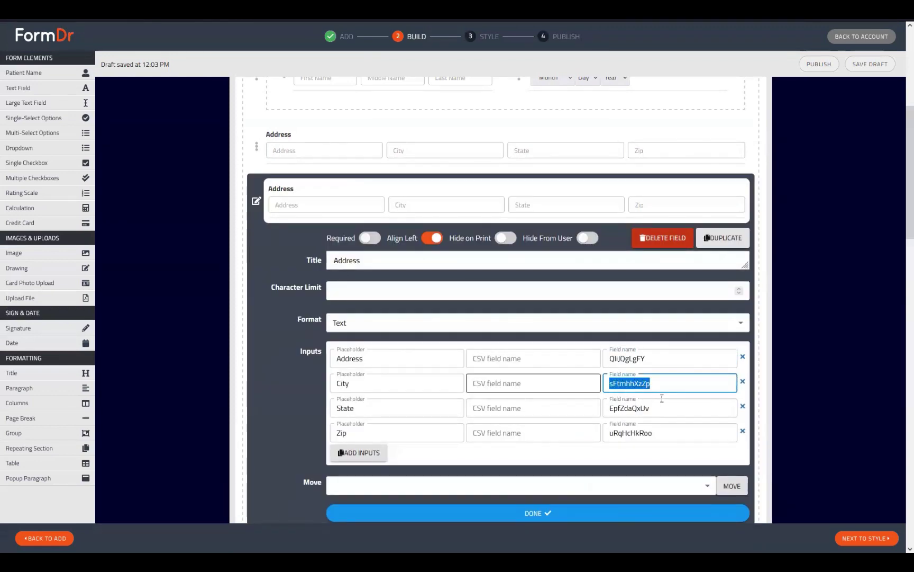
left_click_drag(663, 403, 547, 378)
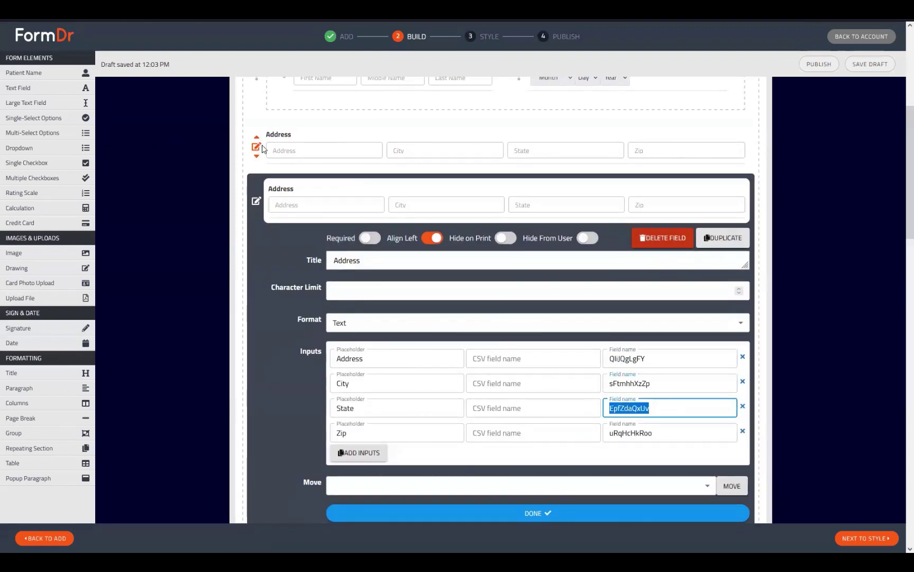
Step: Examine the field name of just the address input in the original Address field and in its duplicate
left_click(256, 146)
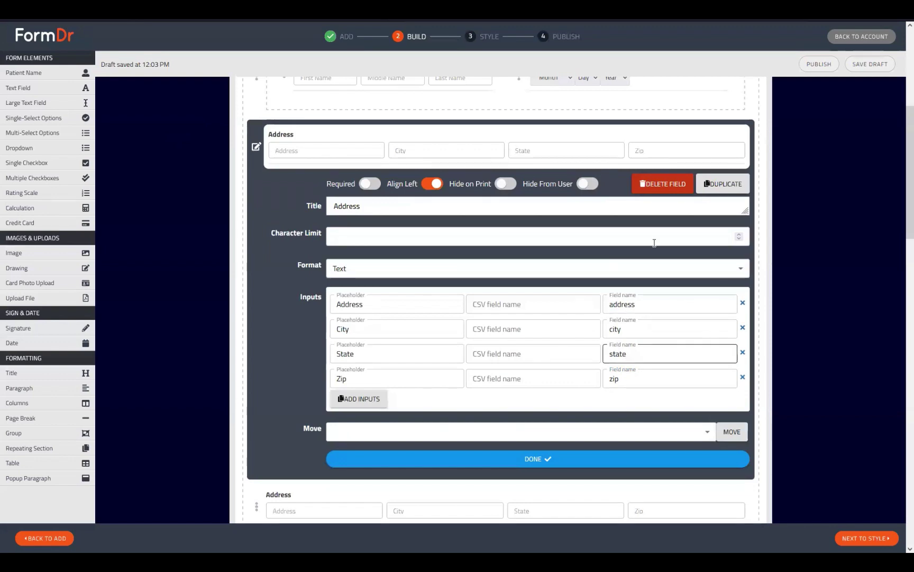
left_click_drag(643, 298, 591, 320)
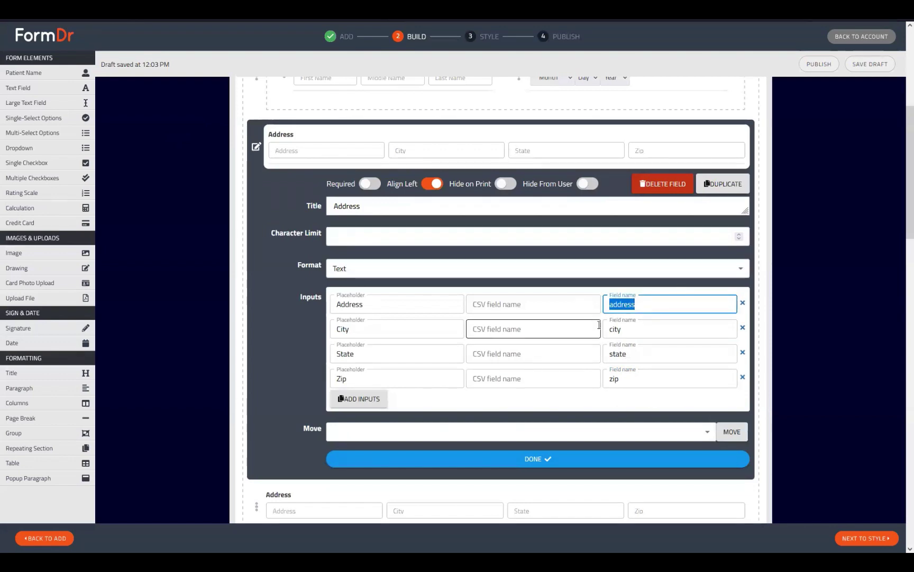
left_click(654, 305)
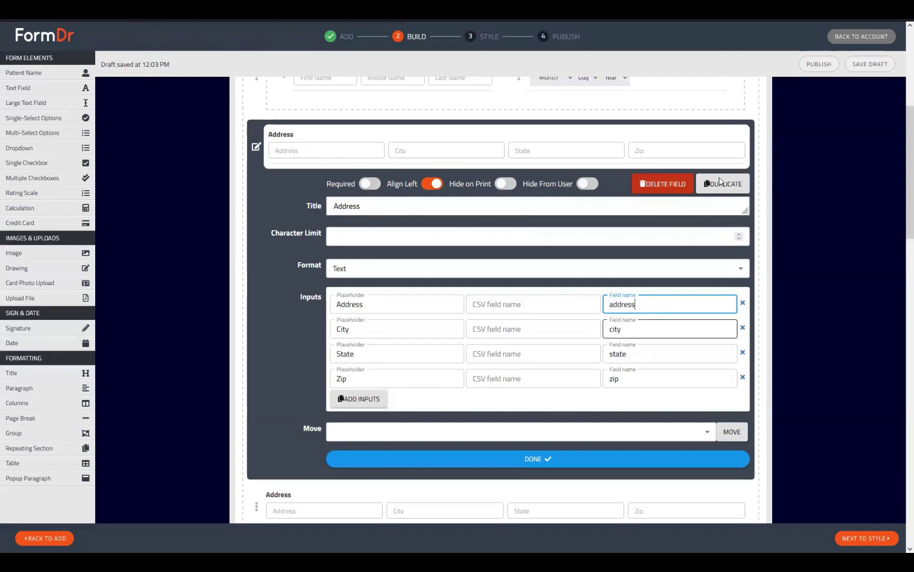
left_click(259, 148)
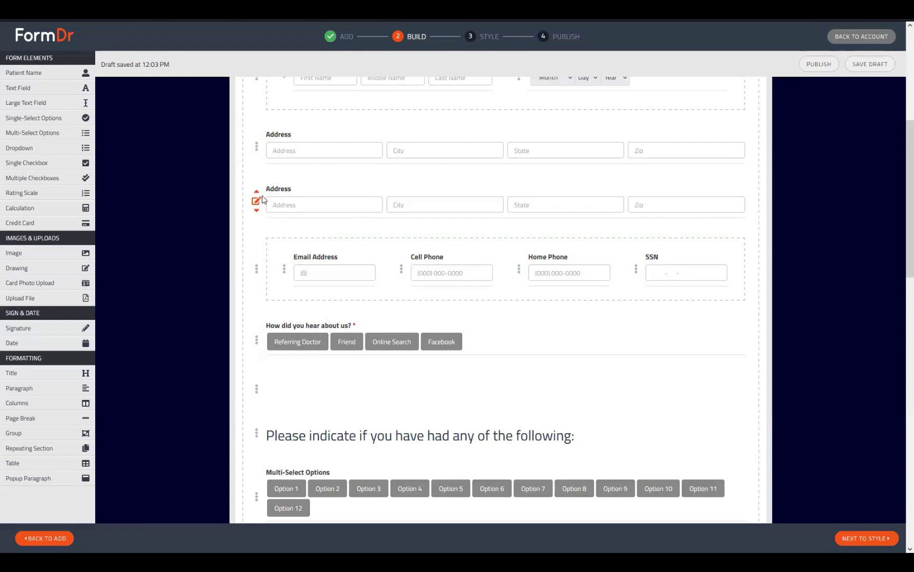
double_click(672, 358)
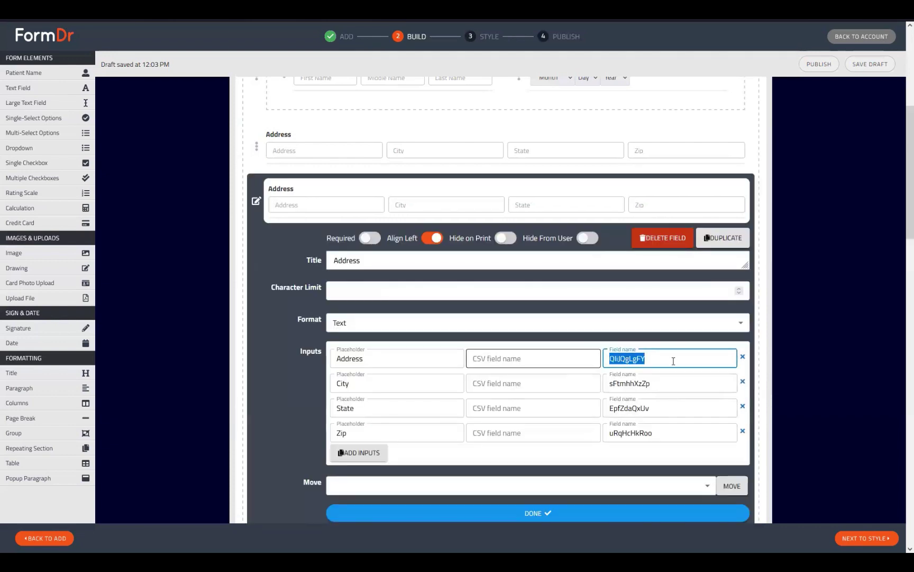
left_click(671, 358)
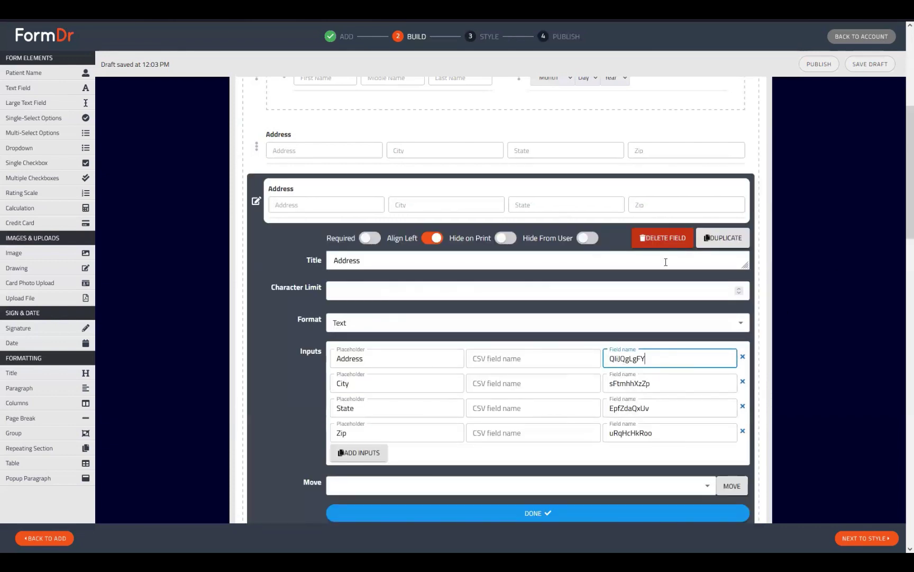
Step: Move the duplicated Address field from the Information form to the Scratch 1 form
scroll(352, 327, "down", 2)
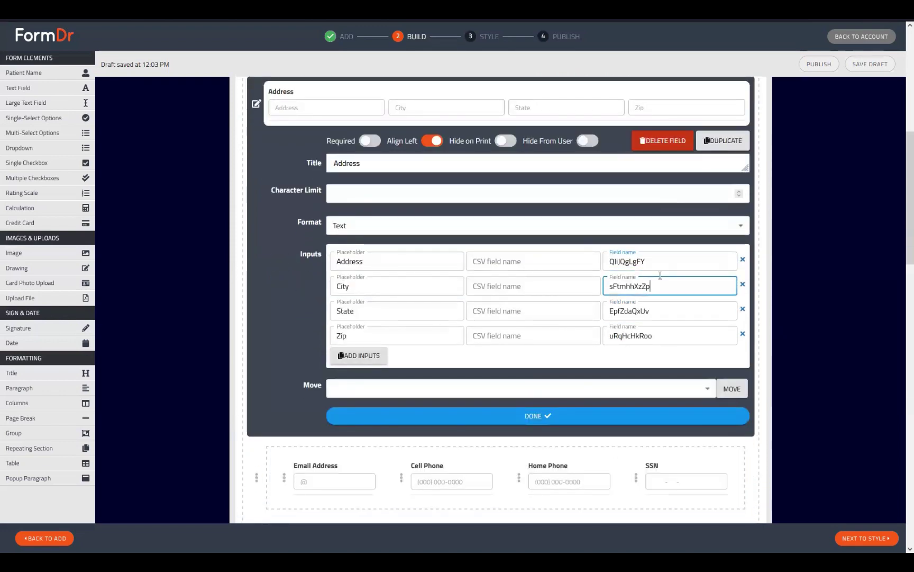
double_click(701, 285)
key("Tab")
left_click(349, 391)
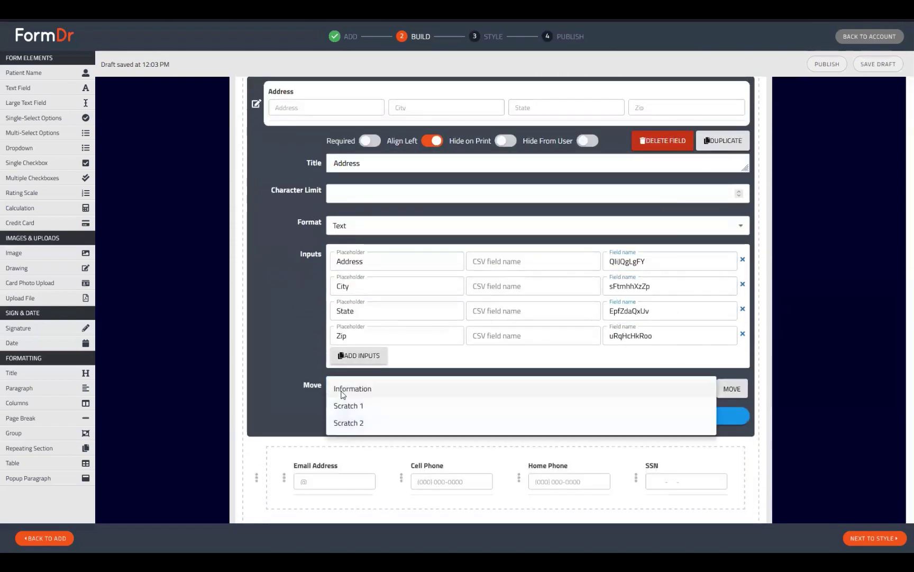
left_click(349, 406)
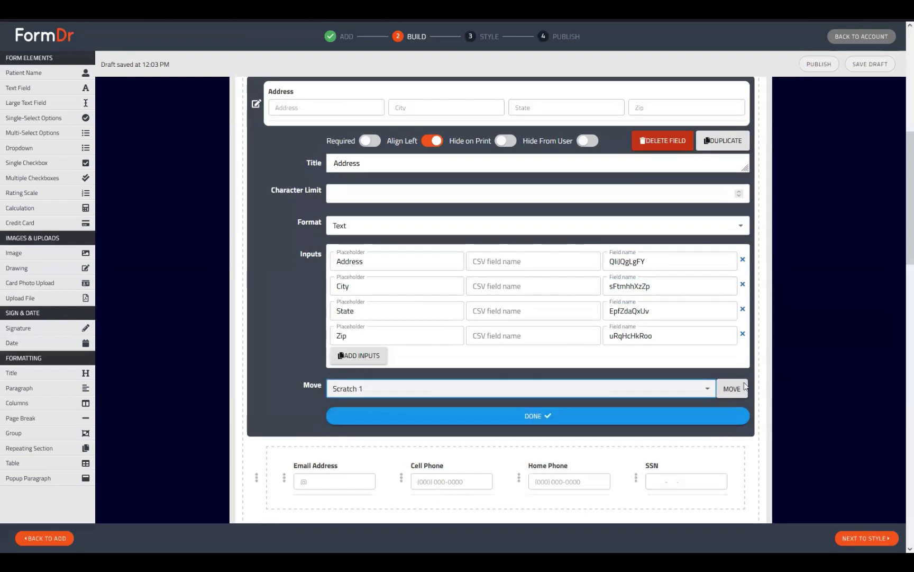
left_click(737, 386)
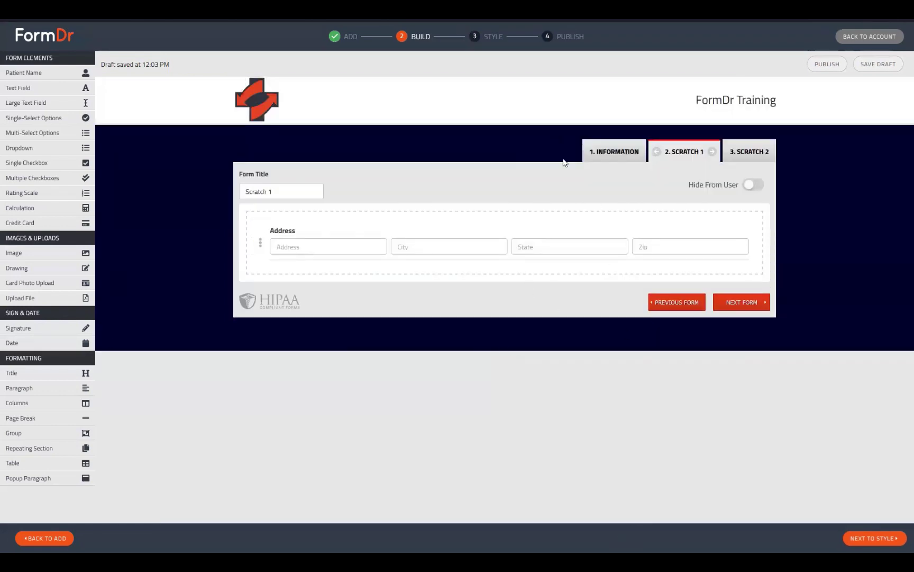
Step: Return to the Information form, continue through the Style stage to publish the packet, and go back to the account
left_click(614, 158)
scroll(394, 359, "down", 3)
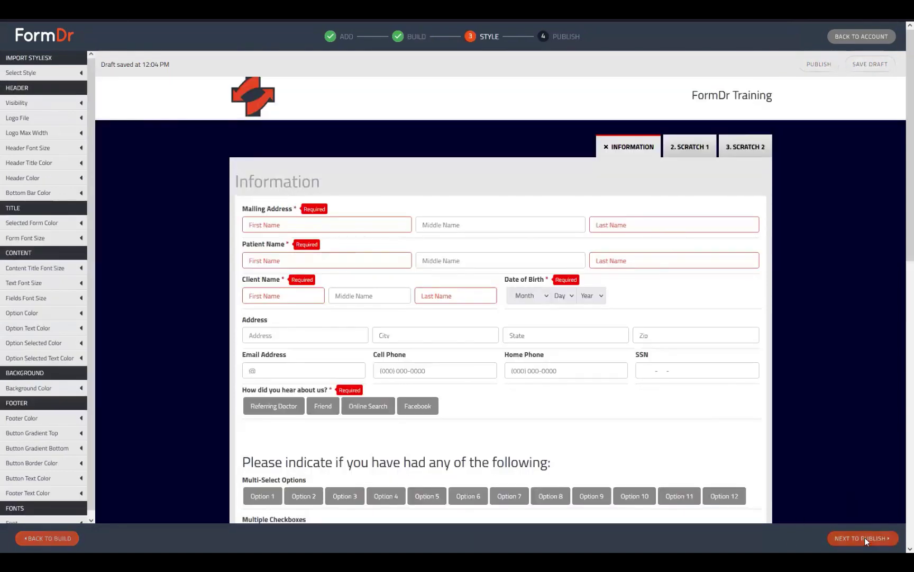
left_click(865, 537)
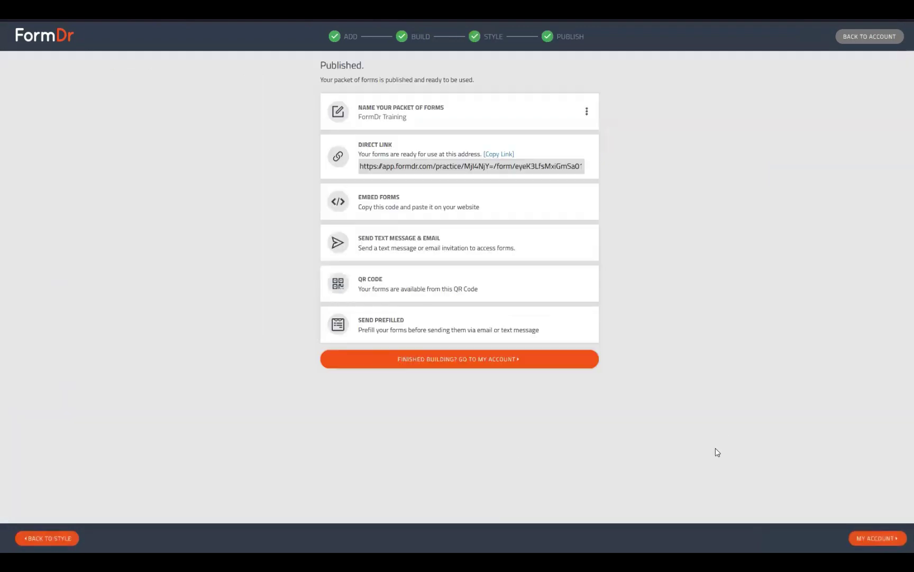
left_click(860, 537)
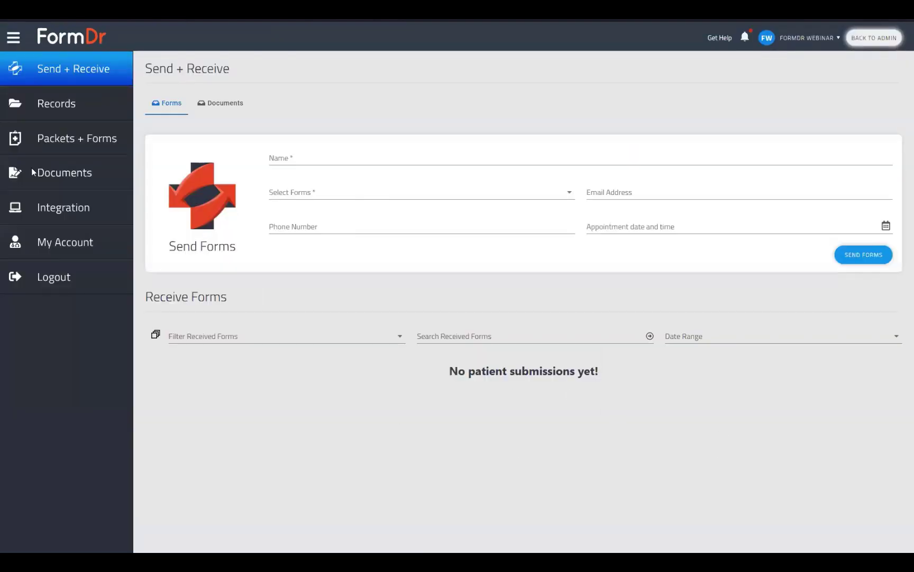
Step: Open the Support section of the account settings and go to the FormDr Product Guide
left_click(68, 244)
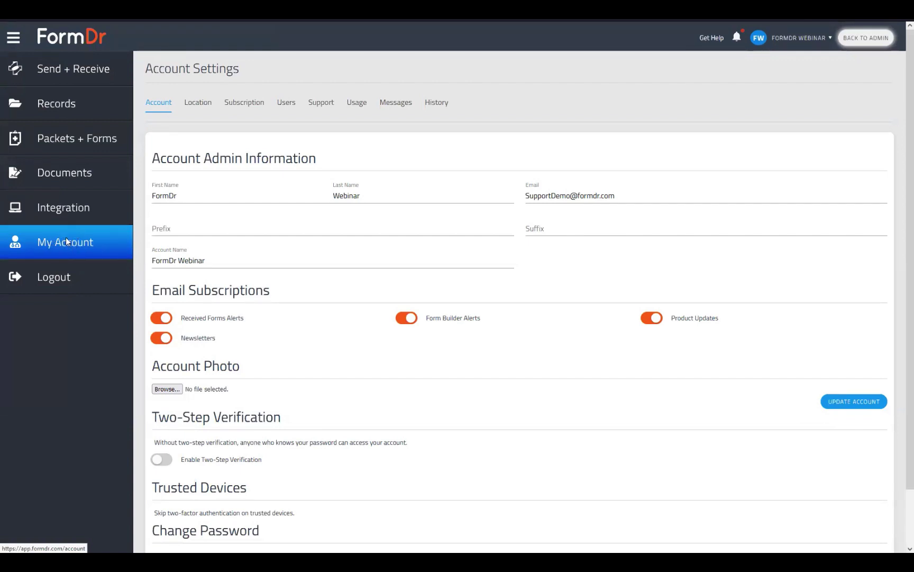
left_click(66, 237)
left_click(321, 103)
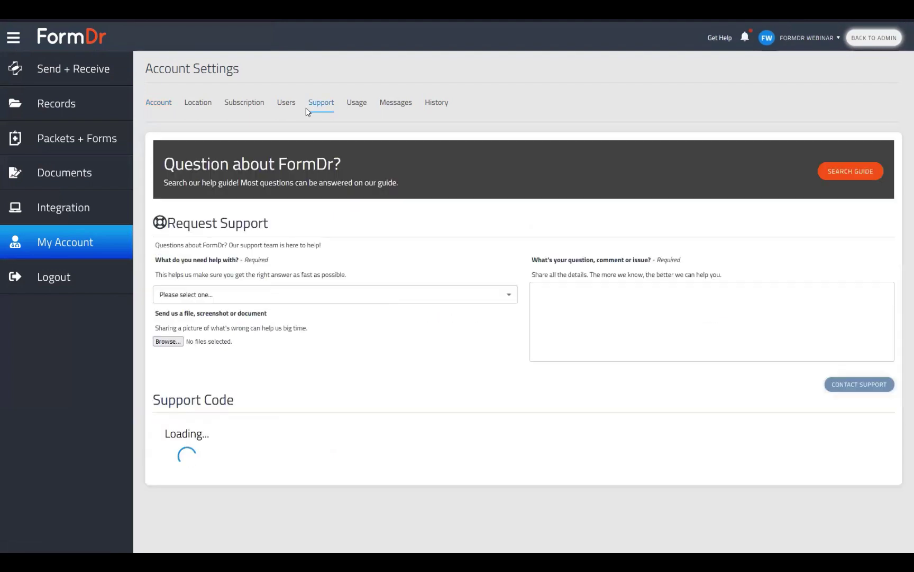
left_click(848, 171)
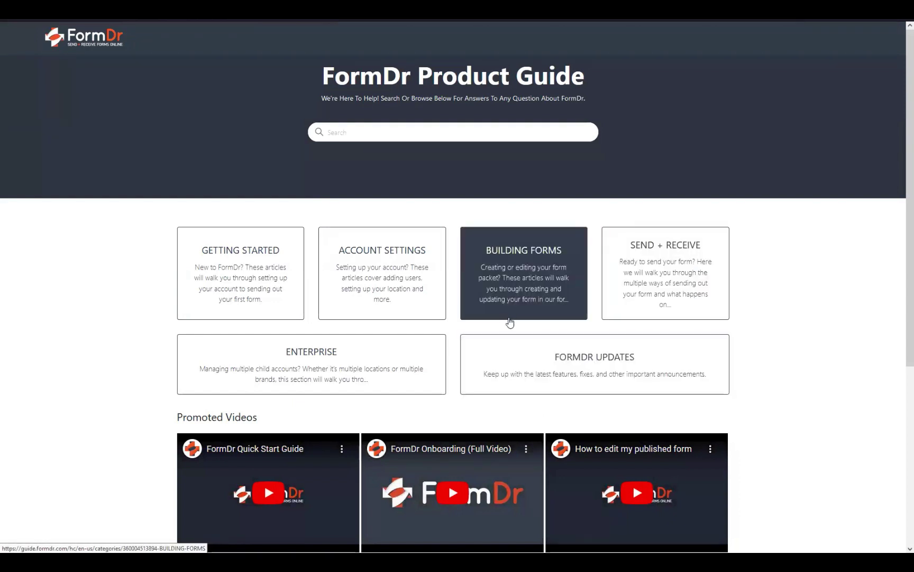
Step: Open the June 2023 Webinar Schedule in FormDr Updates and review its onboarding, beginner and advanced form building sessions
left_click(583, 362)
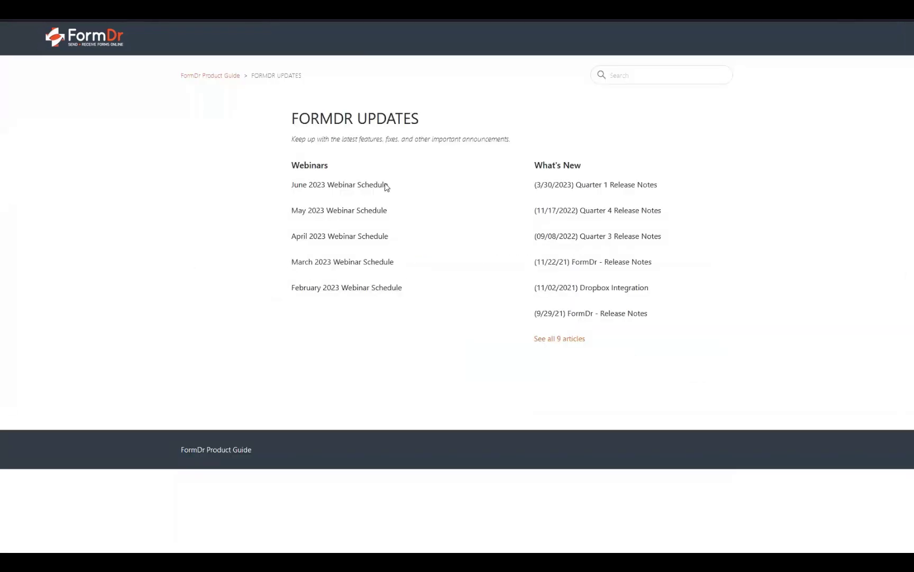
left_click(364, 185)
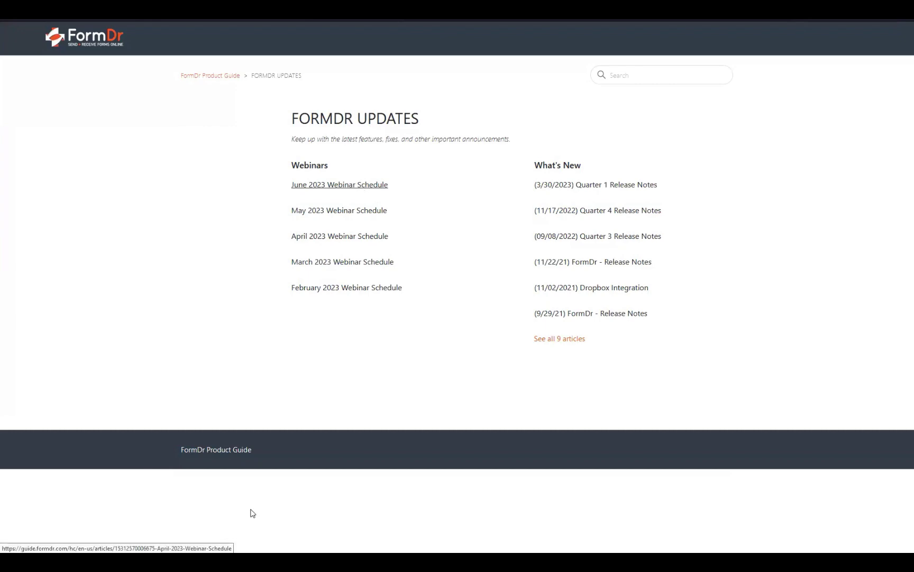
scroll(534, 209, "down", 2)
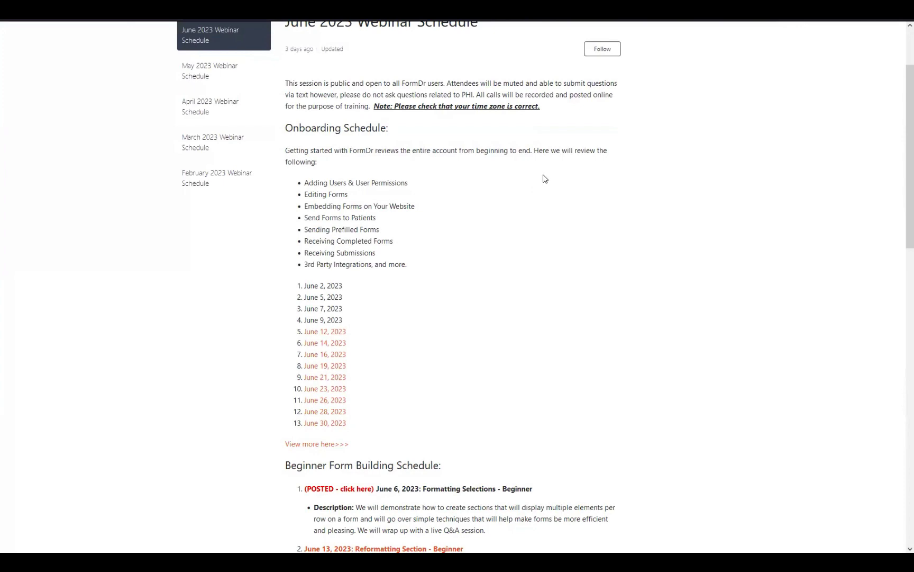
scroll(524, 178, "down", 4)
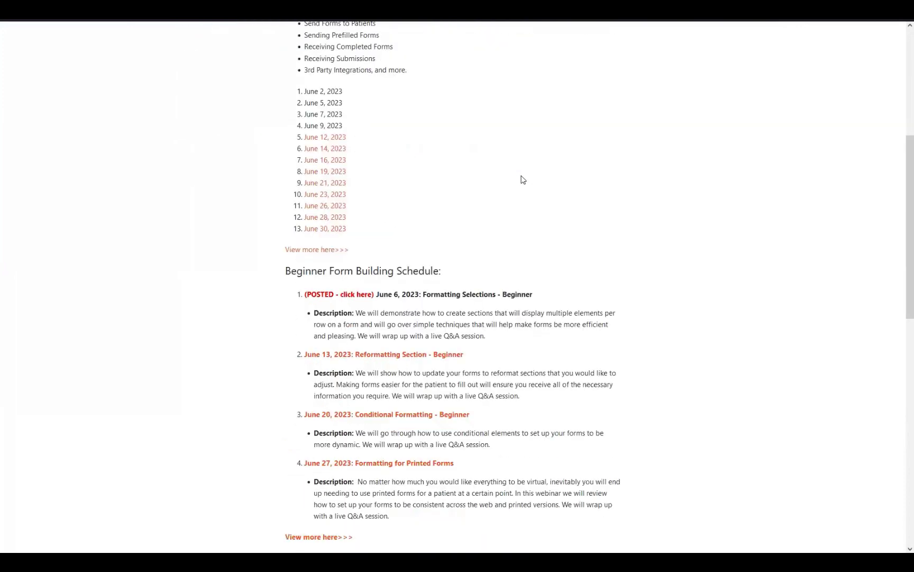
scroll(522, 179, "down", 4)
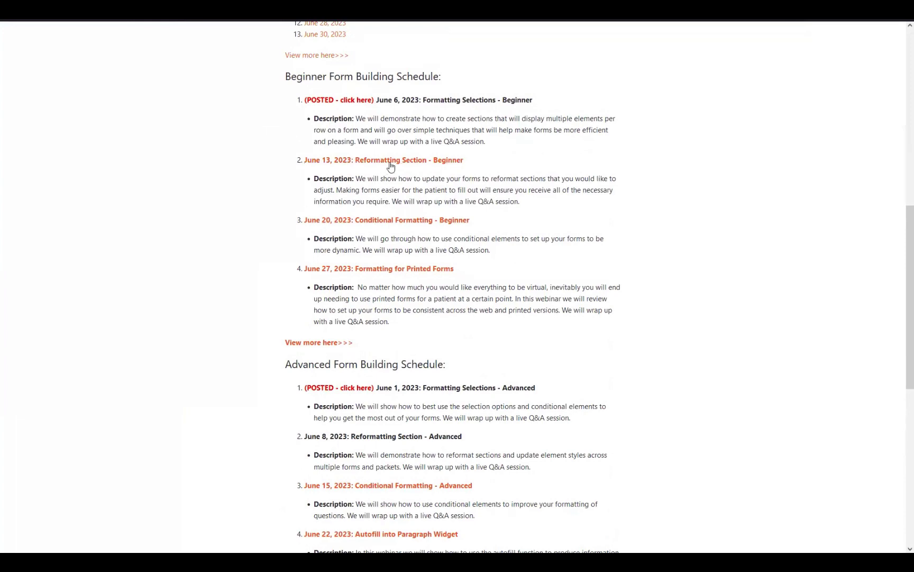
scroll(397, 164, "down", 2)
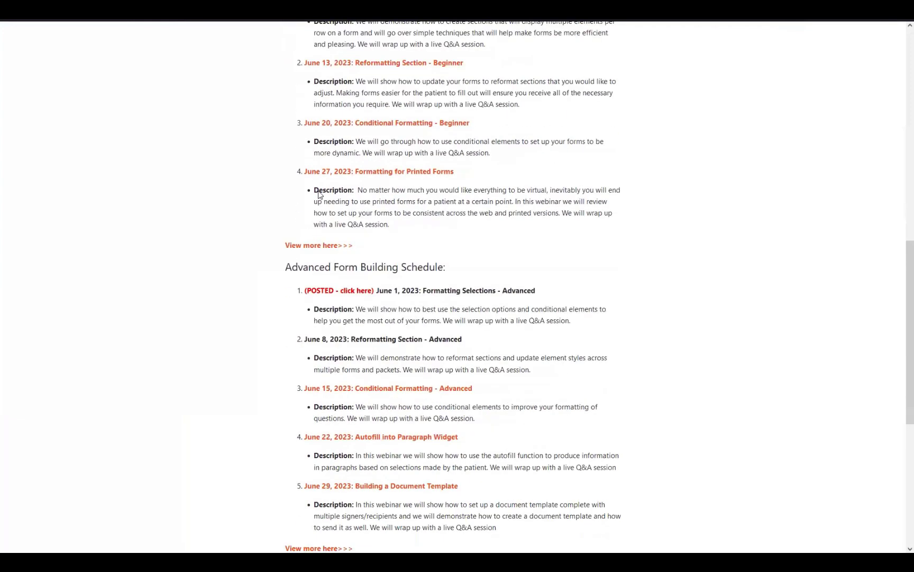
scroll(408, 335, "down", 4)
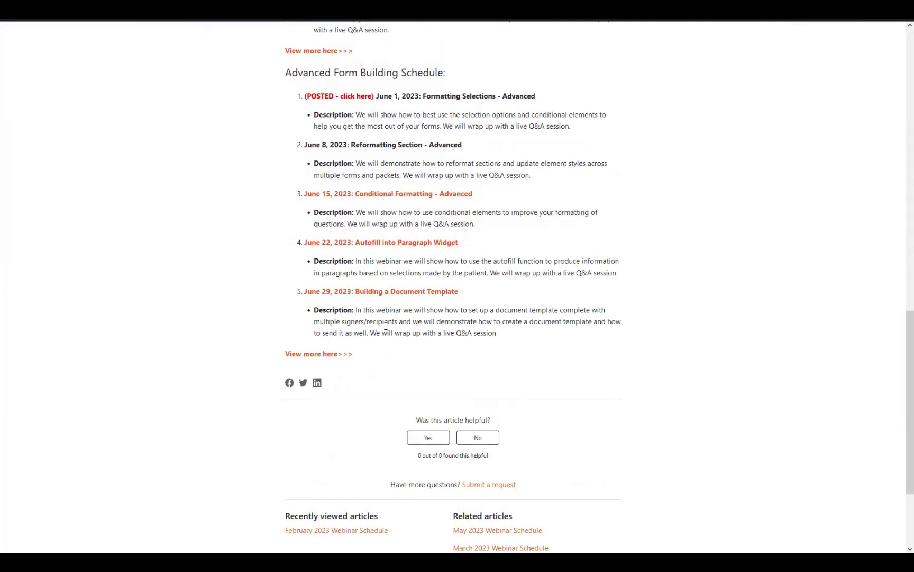
scroll(338, 206, "up", 8)
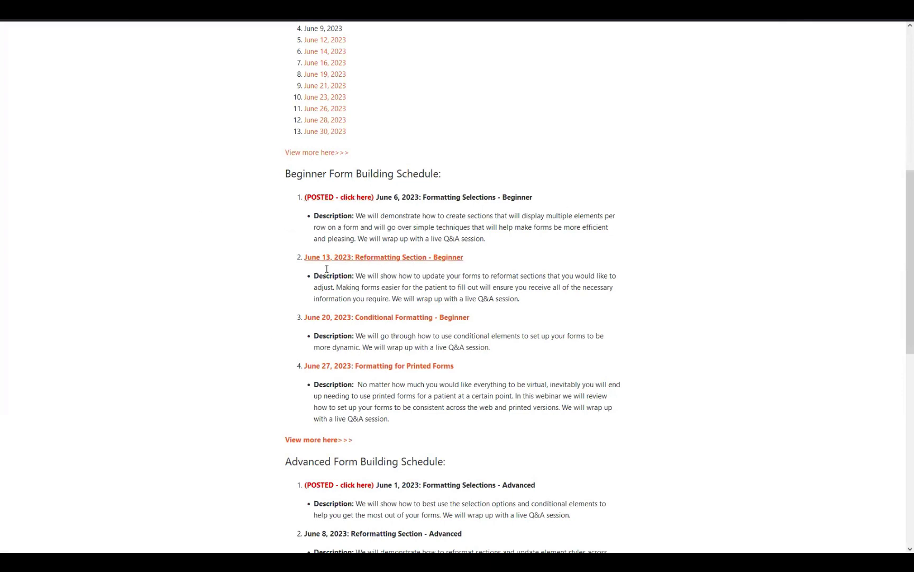
scroll(309, 317, "up", 7)
scroll(393, 380, "down", 5)
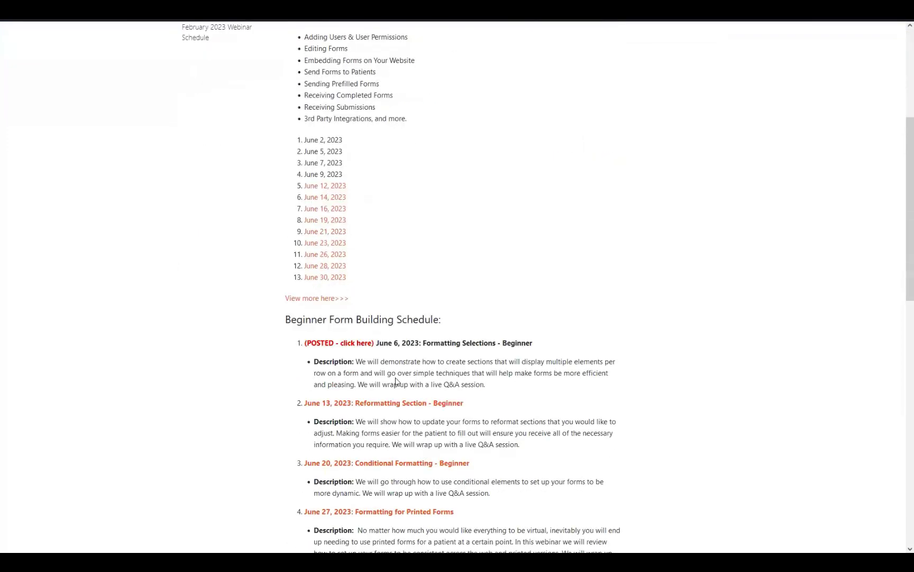
scroll(416, 341, "up", 4)
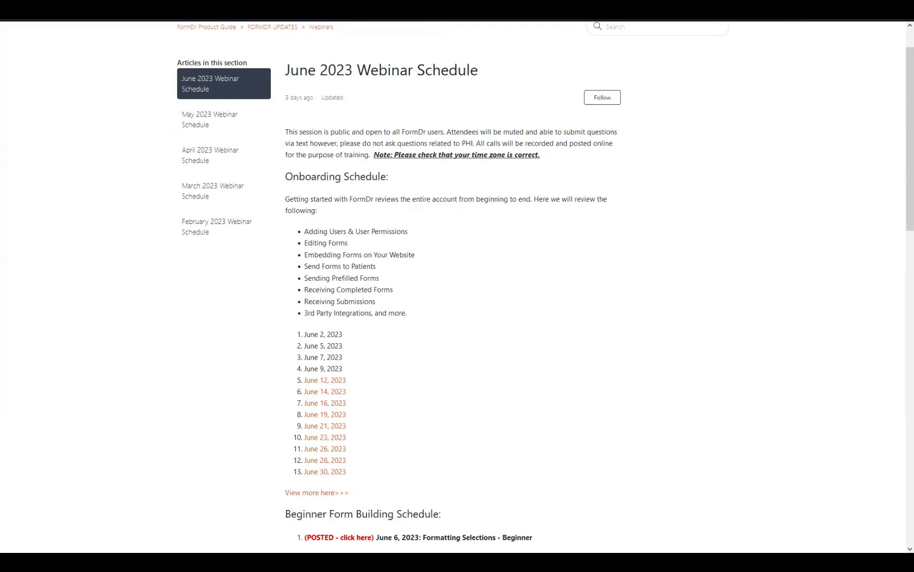
scroll(245, 194, "down", 2)
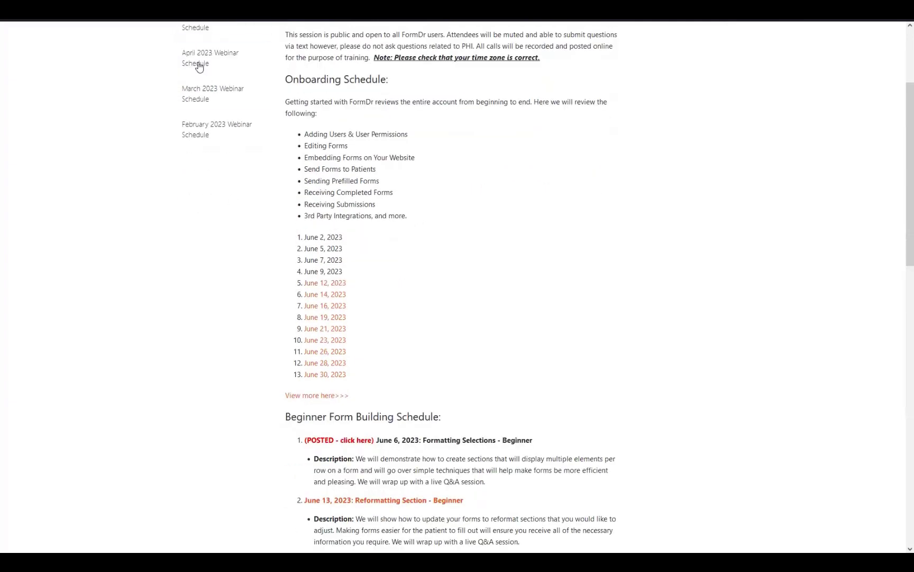
scroll(191, 186, "up", 3)
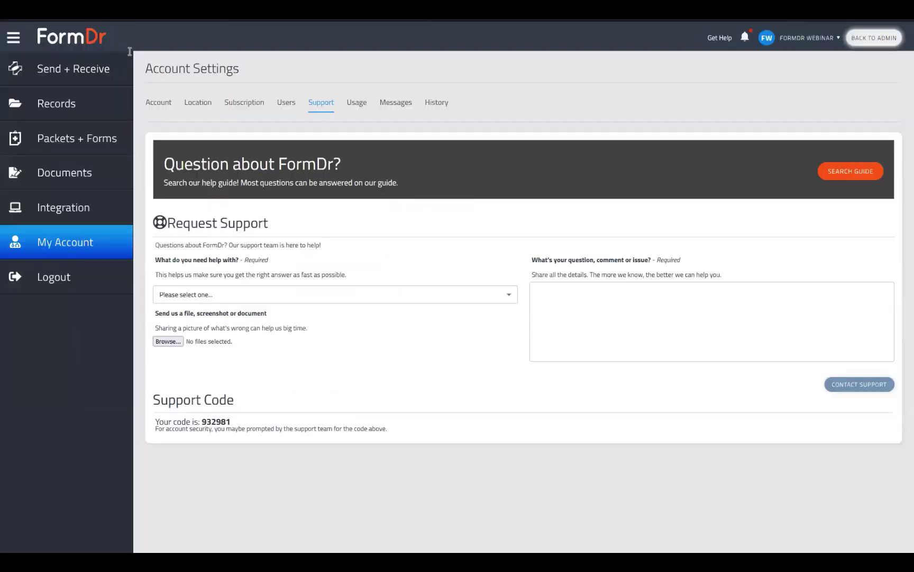